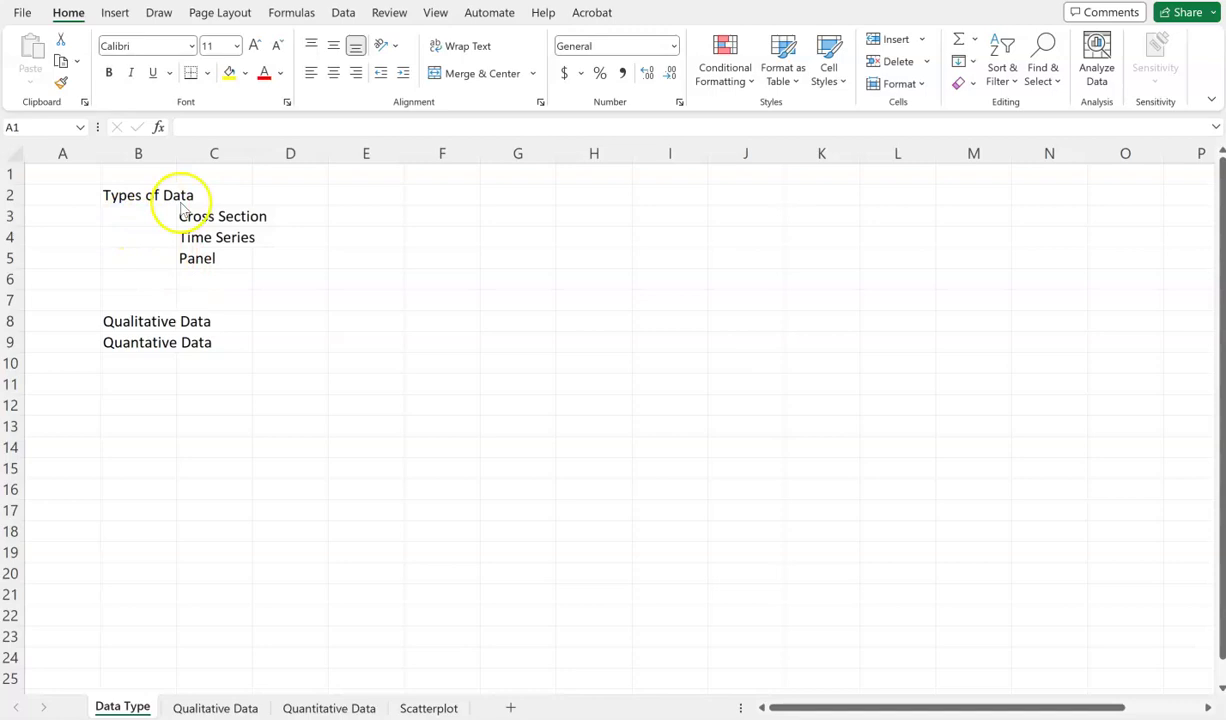
{"action": "left_click_drag", "start_coordinate": [208, 222], "coordinate": [274, 260]}
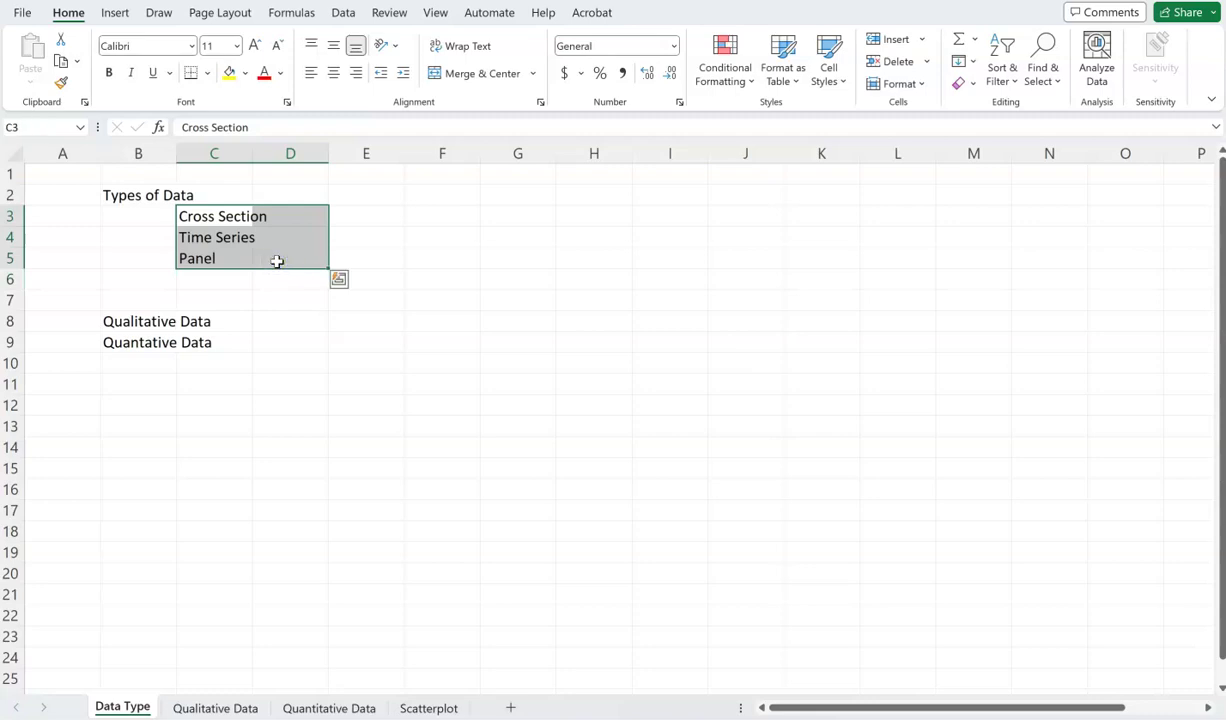
{"action": "left_click", "coordinate": [314, 191]}
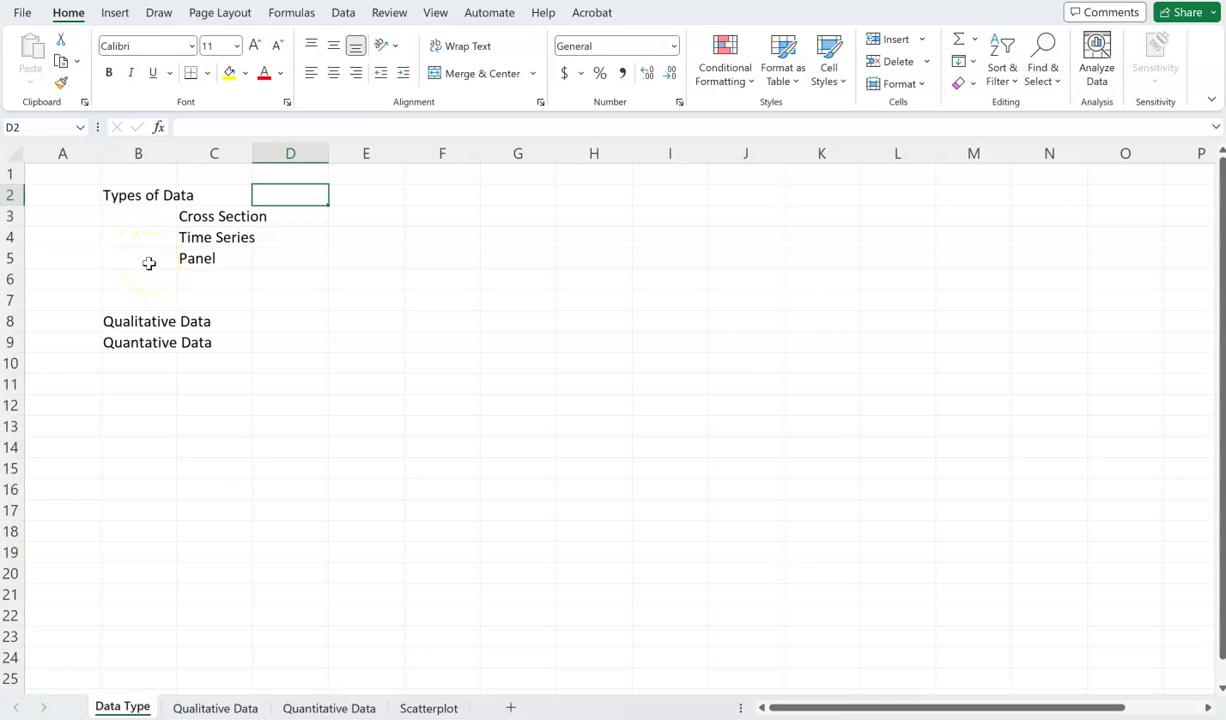
Step: Enter the heading "Cross-section data" in cell F3
{"action": "left_click", "coordinate": [426, 214]}
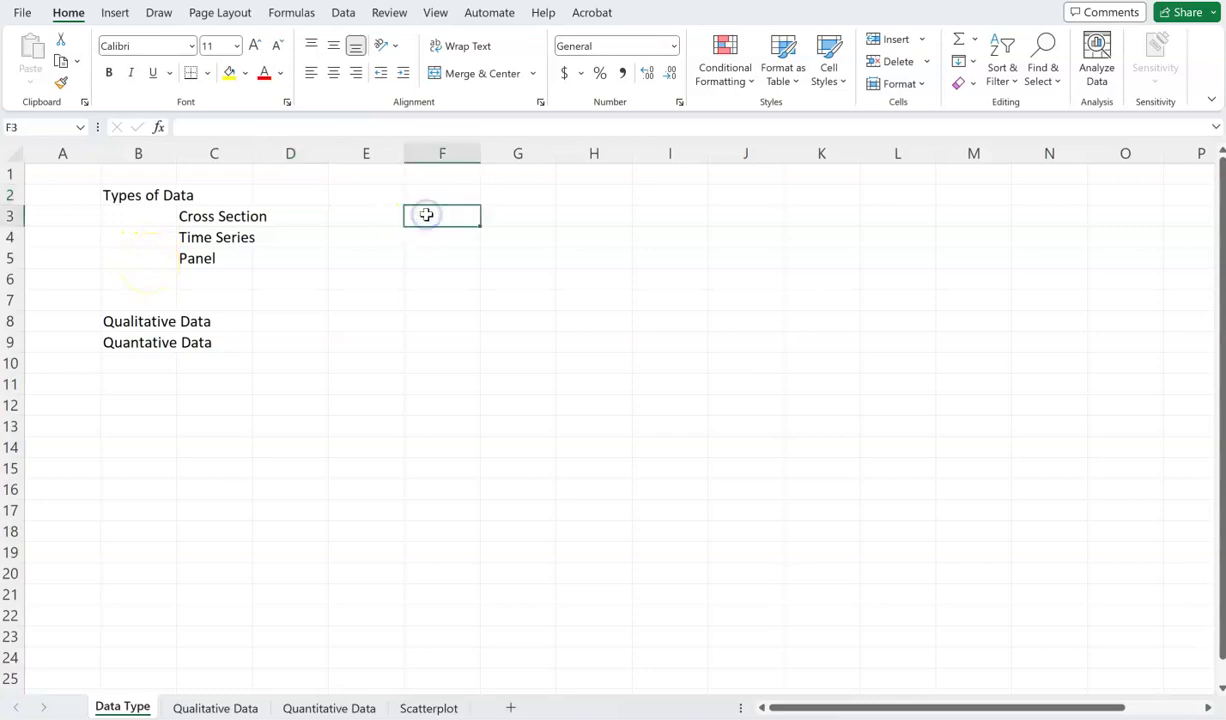
{"action": "type", "text": "Cross-section data"}
{"action": "key", "text": "Return"}
{"action": "key", "text": "Right"}
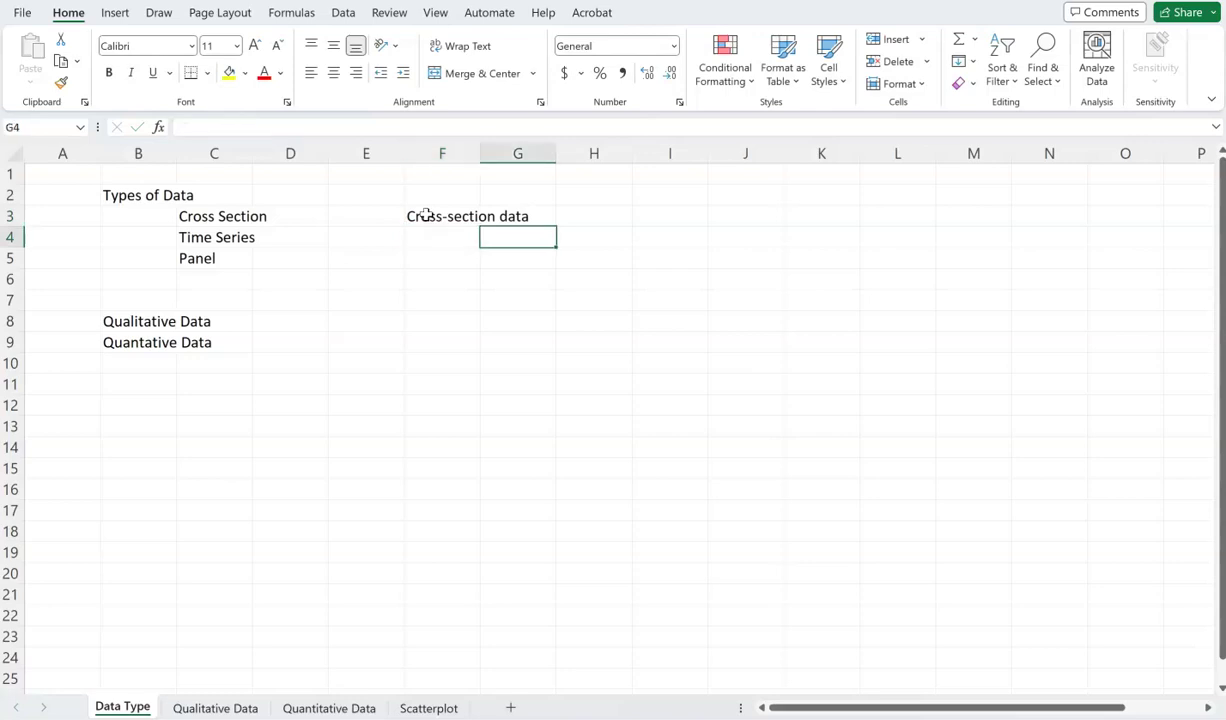
Step: Enter the description "One entity per line" in cell G4, beneath the cross-section heading
{"action": "type", "text": "One d"}
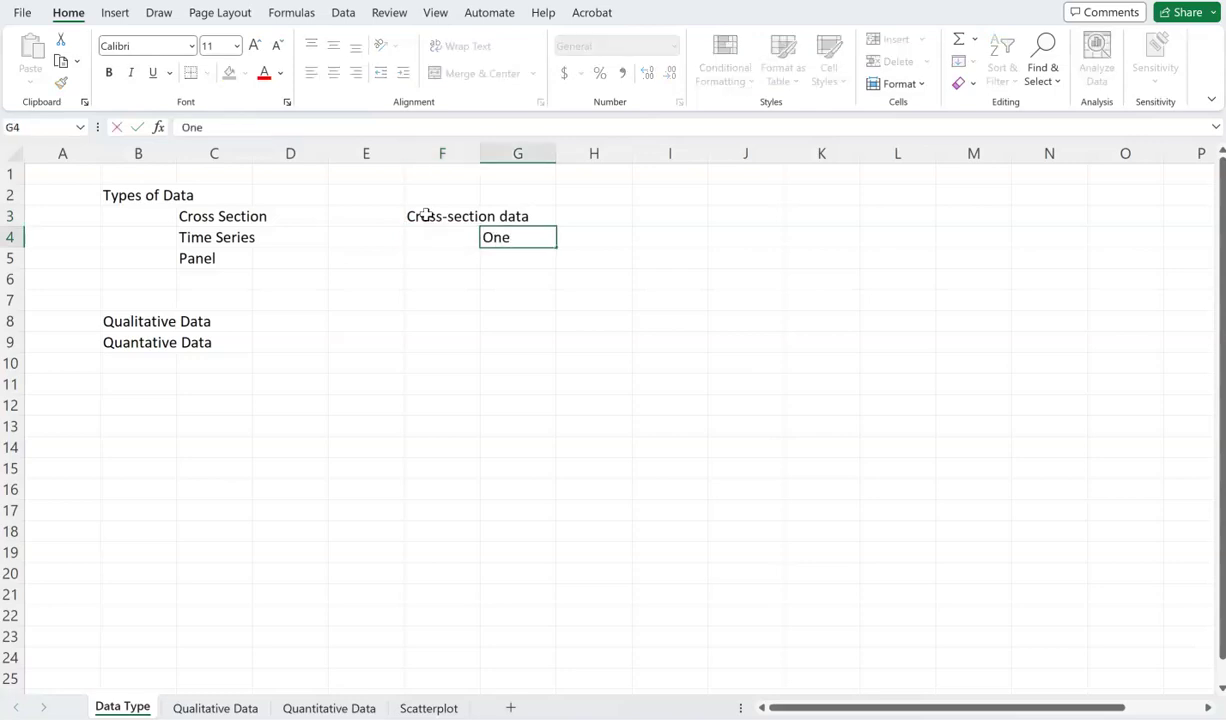
{"action": "key", "text": "BackSpace"}
{"action": "type", "text": "entity per line"}
{"action": "key", "text": "BackSpace"}
{"action": "key", "text": "BackSpace"}
{"action": "key", "text": "BackSpace"}
{"action": "type", "text": "line"}
{"action": "key", "text": "Return"}
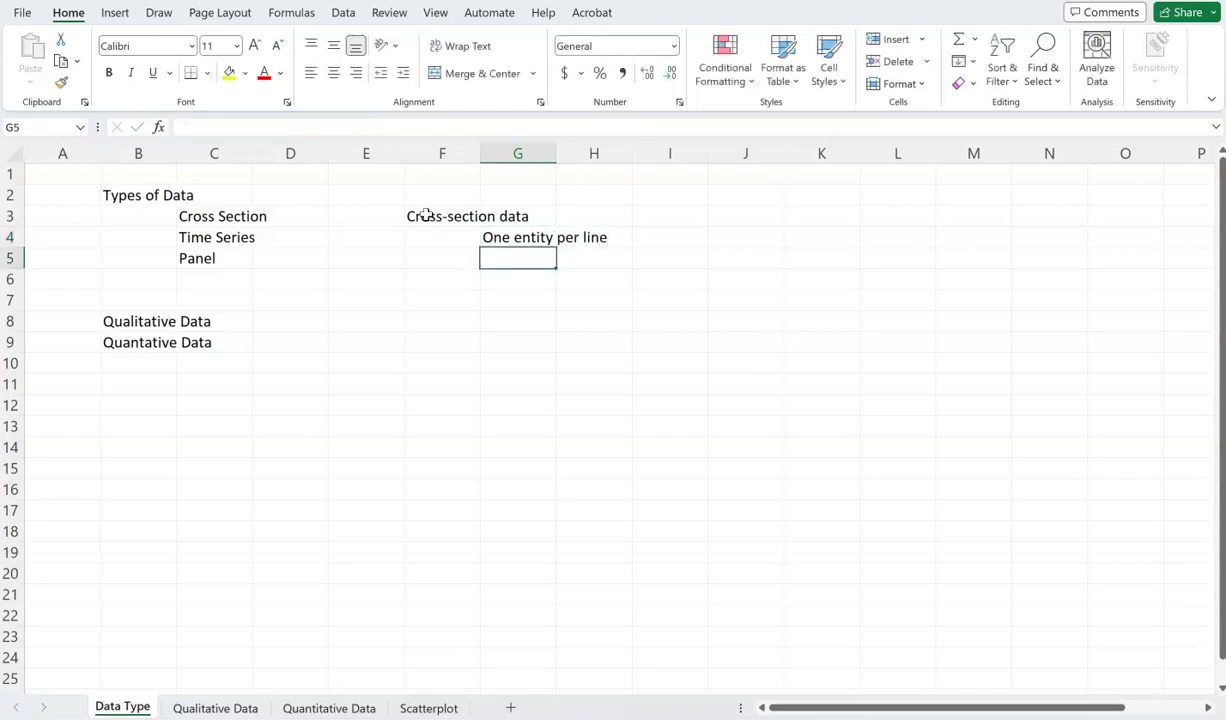
Step: Enter the column headers ID, Name, Salary and Experience in cells G6 to J6
{"action": "key", "text": "Down"}
{"action": "key", "text": "Left"}
{"action": "key", "text": "Right"}
{"action": "key", "text": "Right"}
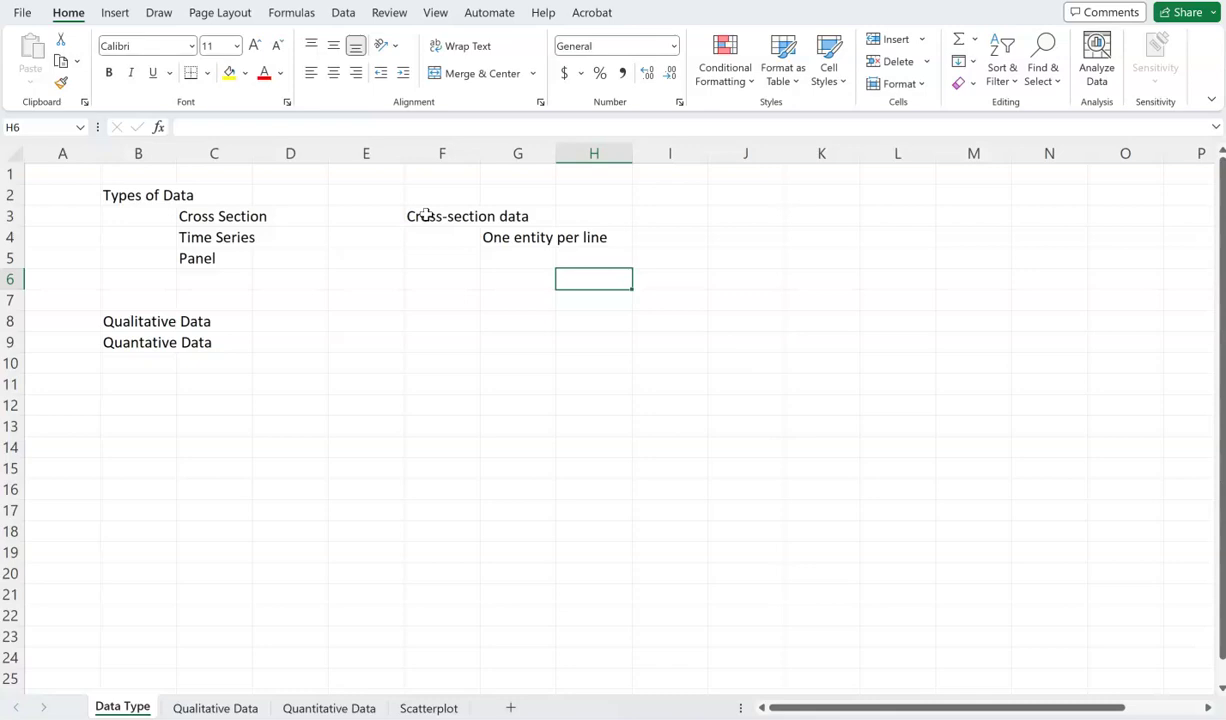
{"action": "key", "text": "Left"}
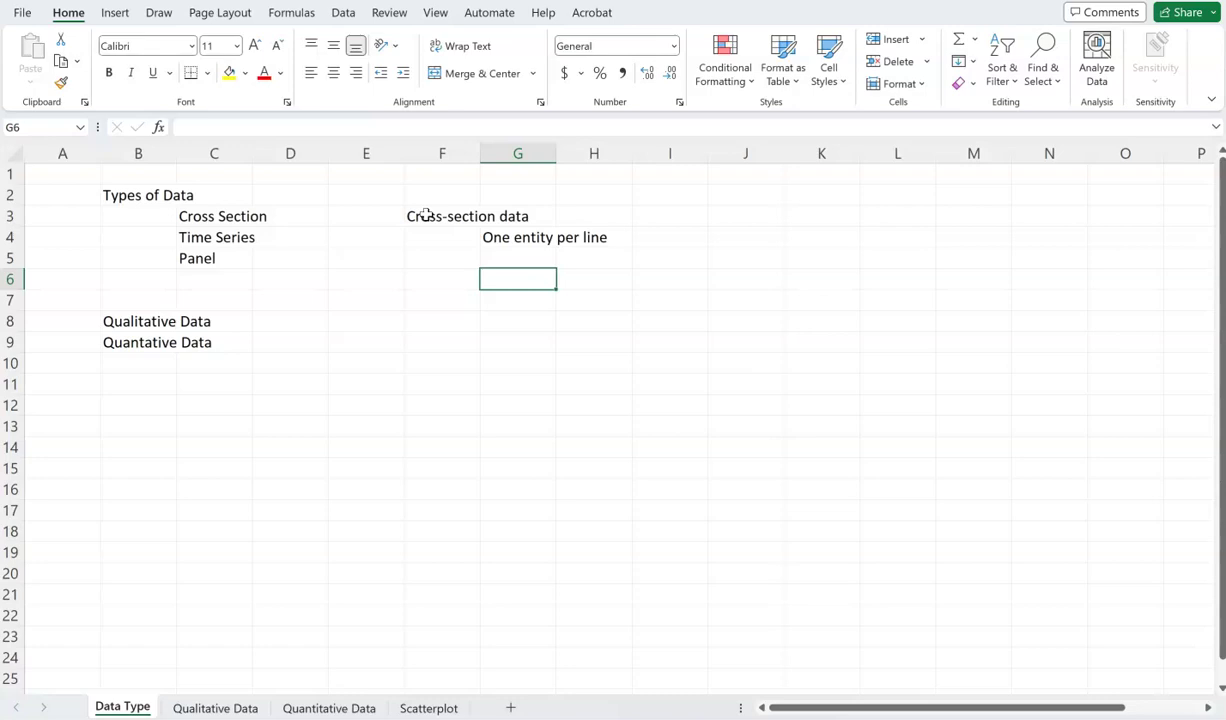
{"action": "type", "text": "ID"}
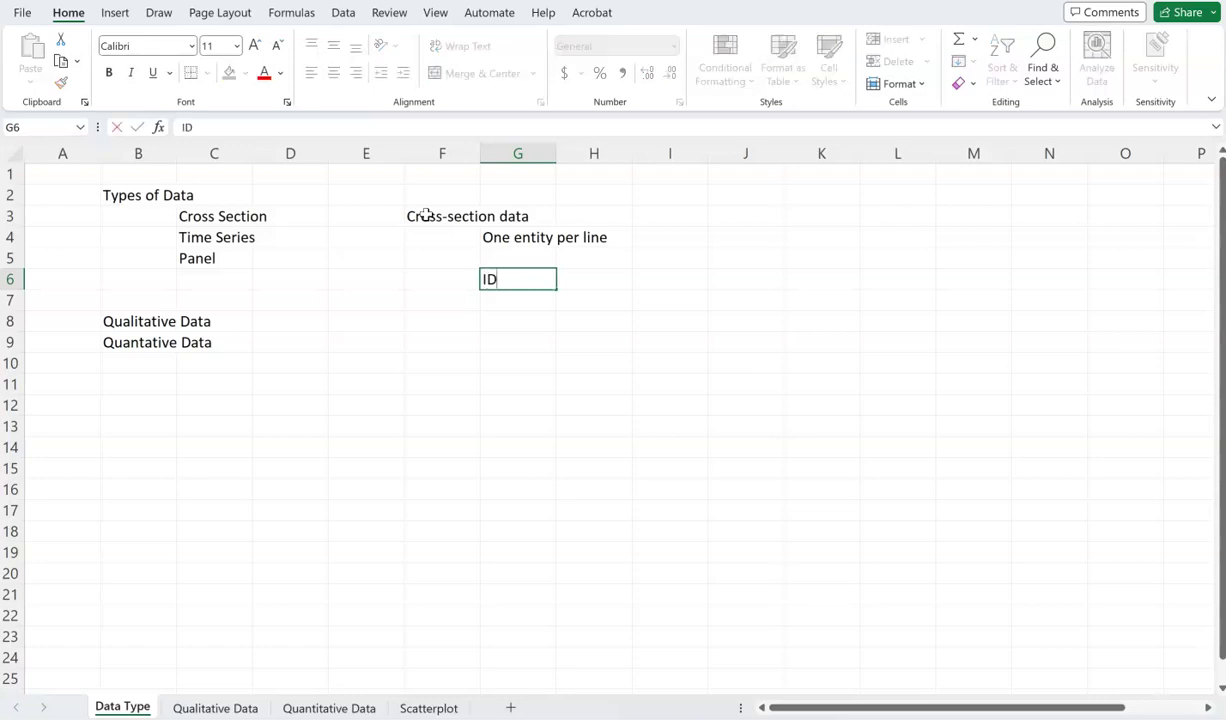
{"action": "key", "text": "Return"}
{"action": "key", "text": "Up"}
{"action": "key", "text": "Right"}
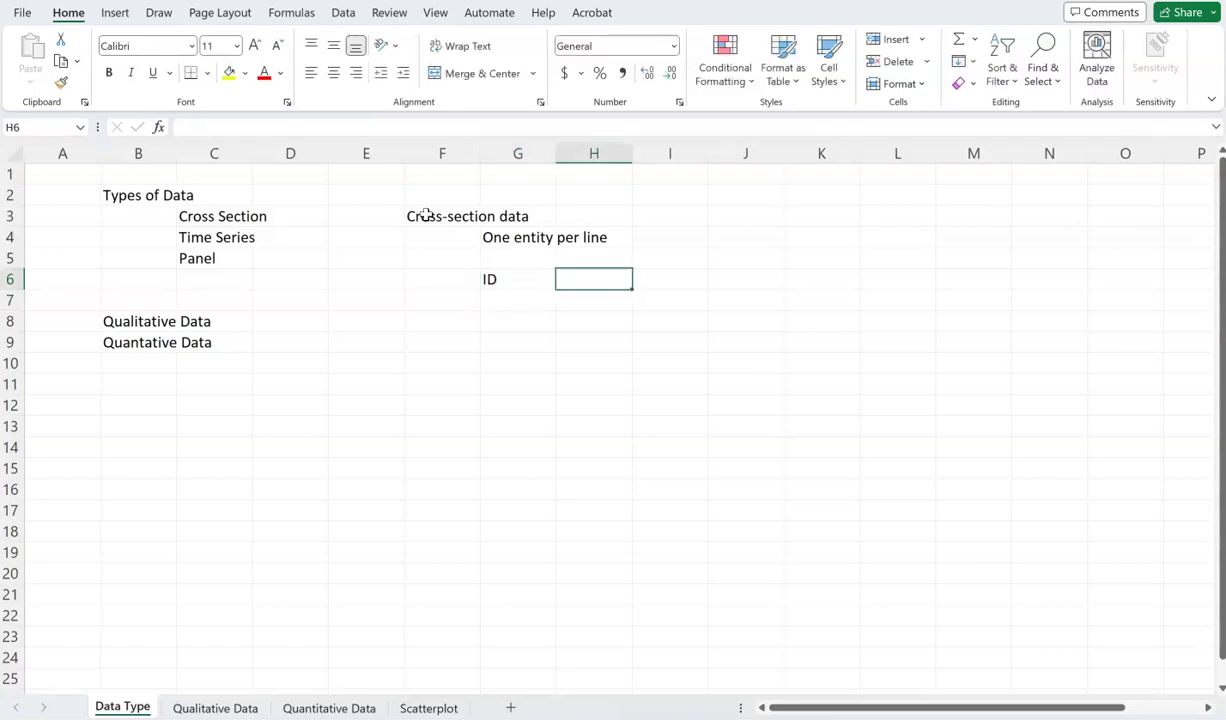
{"action": "type", "text": "Name"}
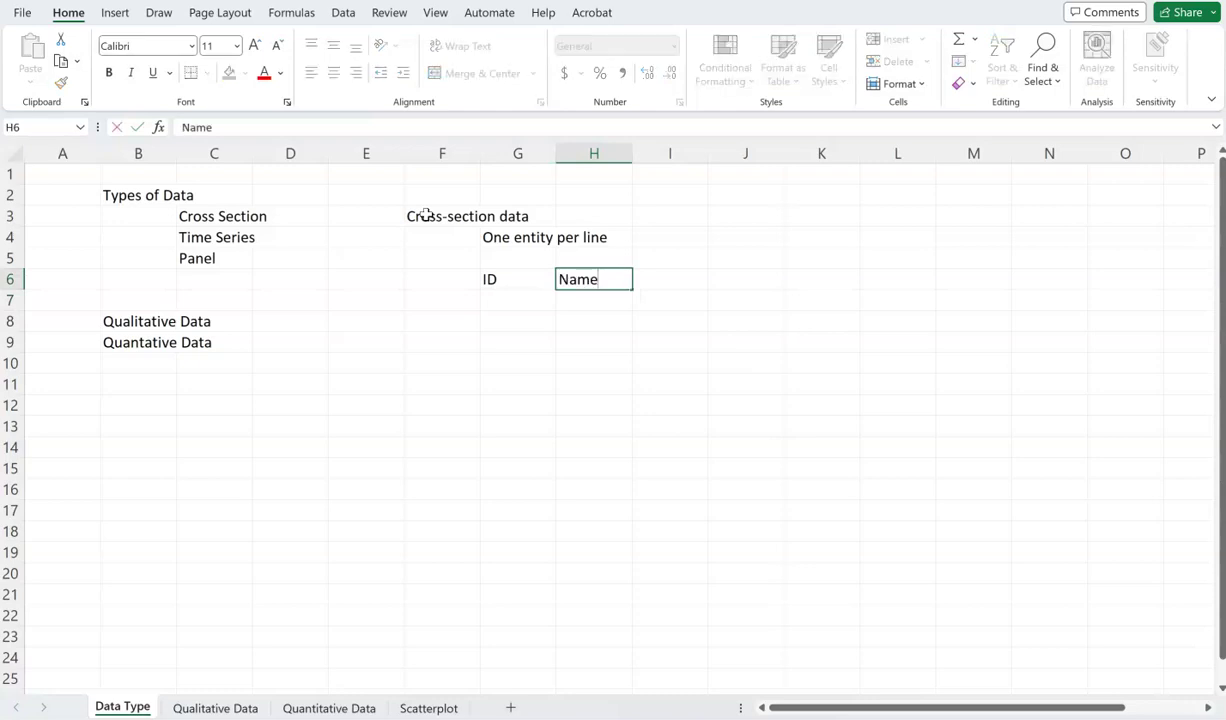
{"action": "key", "text": "Tab"}
{"action": "type", "text": "Salary"}
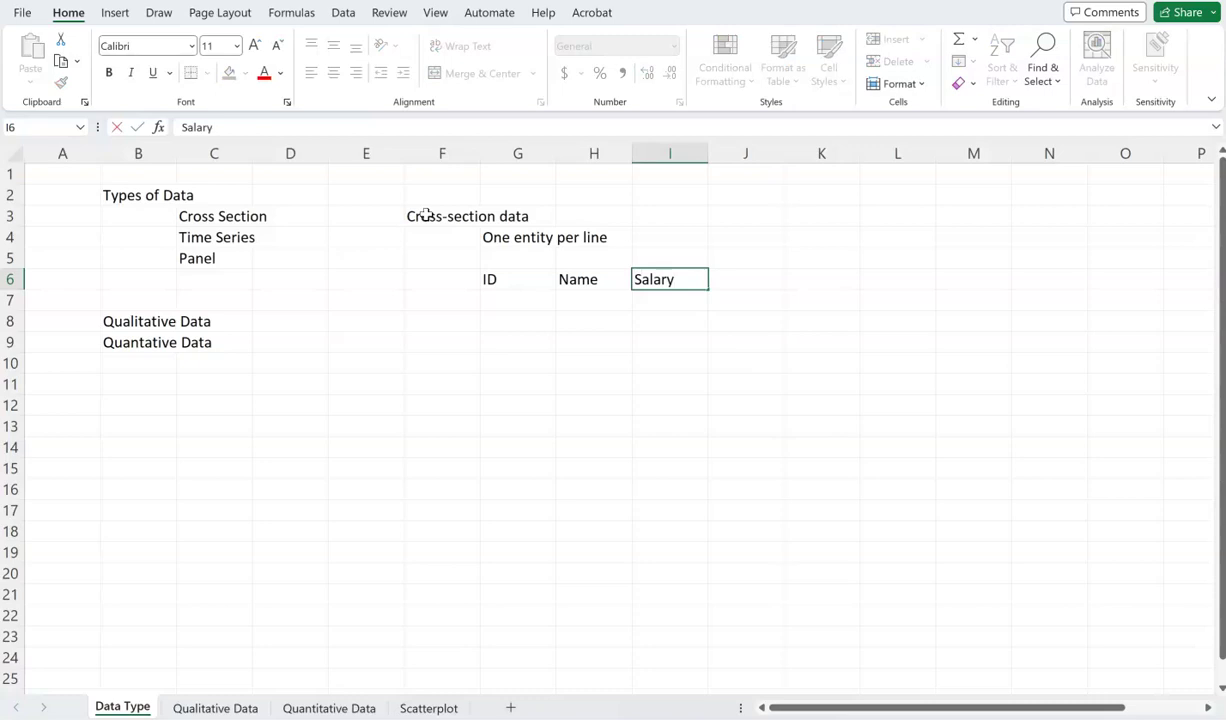
{"action": "key", "text": "Tab"}
{"action": "type", "text": "Experience"}
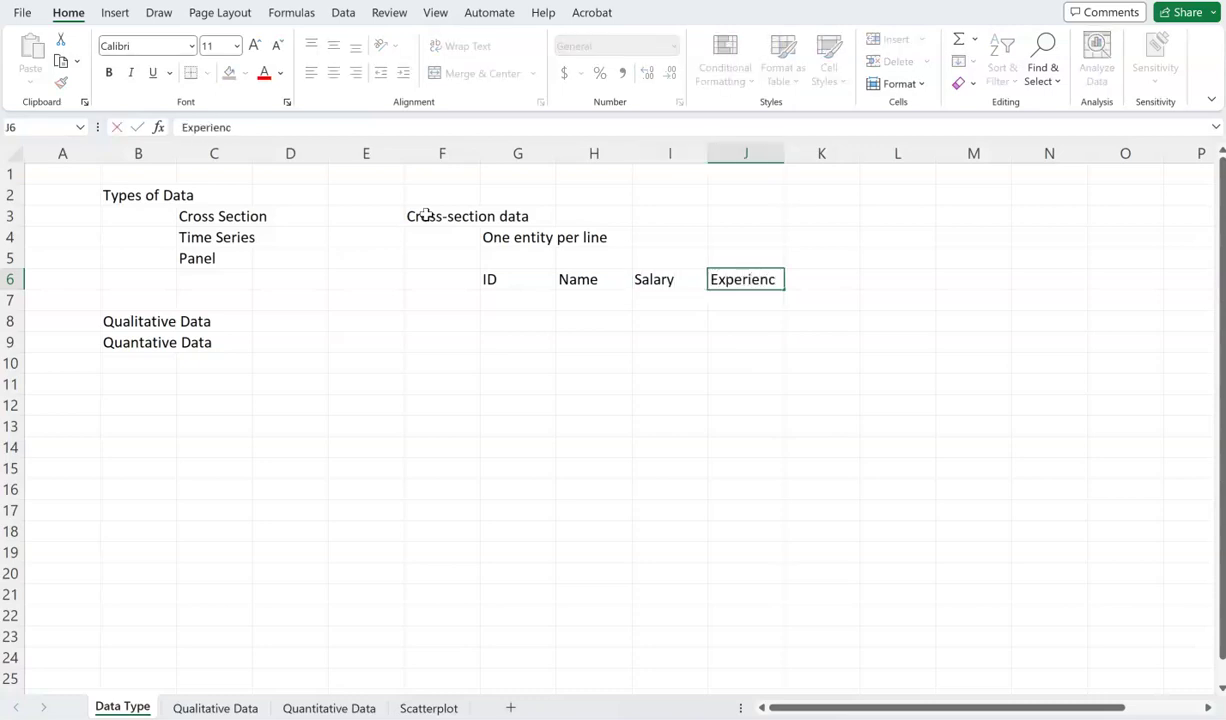
{"action": "key", "text": "Return"}
Step: Fill the ID column with the numbers 1 to 5 in cells G7 to G11
{"action": "type", "text": "1"}
{"action": "key", "text": "Return"}
{"action": "type", "text": "2"}
{"action": "key", "text": "Return"}
{"action": "type", "text": "3"}
{"action": "key", "text": "Return"}
{"action": "type", "text": "4"}
{"action": "key", "text": "Return"}
{"action": "type", "text": "5"}
Step: Center the ID header and its five values in cells G6 to G11 horizontally
{"action": "key", "text": "Tab"}
{"action": "key", "text": "Up"}
{"action": "key", "text": "Up"}
{"action": "key", "text": "Up"}
{"action": "key", "text": "Up"}
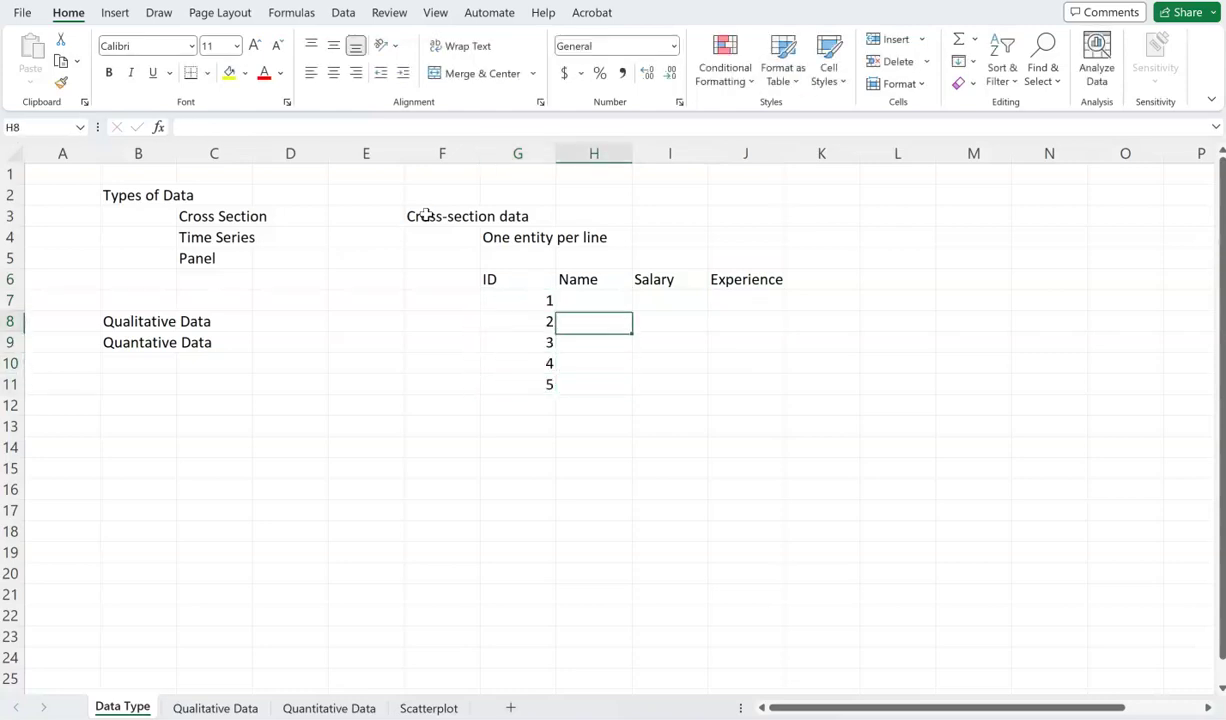
{"action": "key", "text": "Left"}
{"action": "key", "text": "Up"}
{"action": "key", "text": "shift+Down"}
{"action": "key", "text": "shift+Down"}
{"action": "key", "text": "shift+Down"}
{"action": "key", "text": "shift+Down"}
{"action": "key", "text": "shift+Down"}
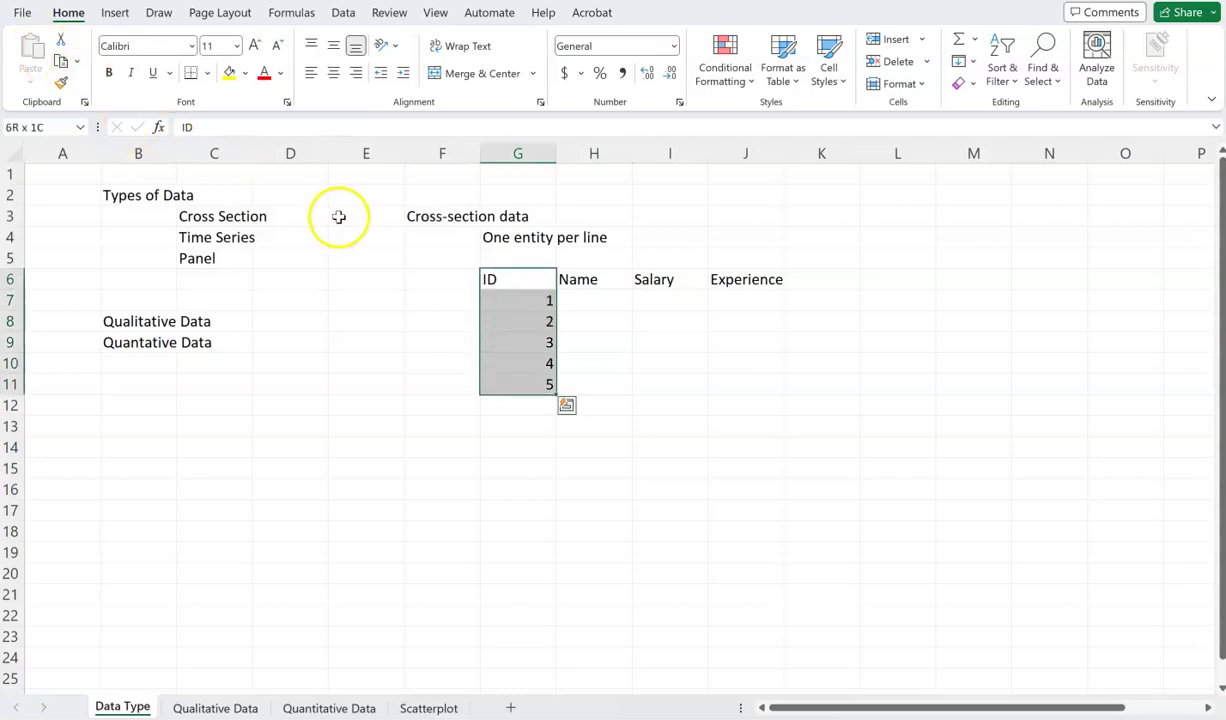
{"action": "left_click", "coordinate": [333, 78]}
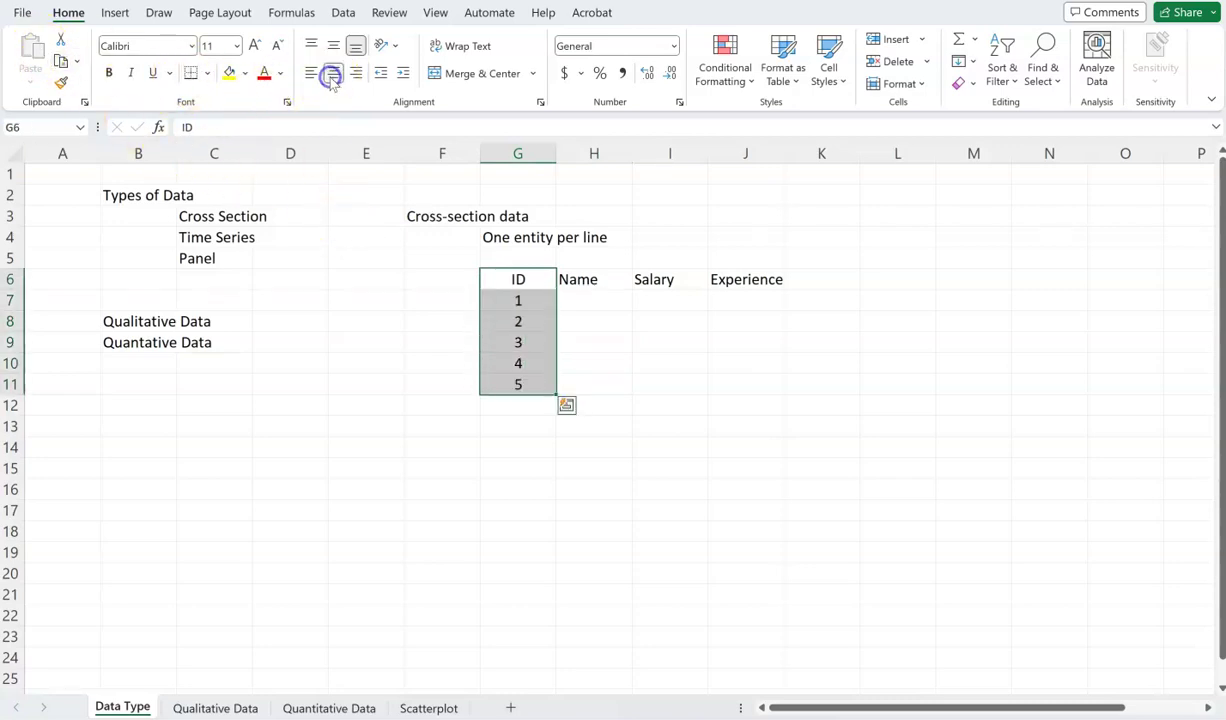
Step: Fill the Name column, cells H7 to H11, with five people's first names and last initials
{"action": "left_click", "coordinate": [612, 300]}
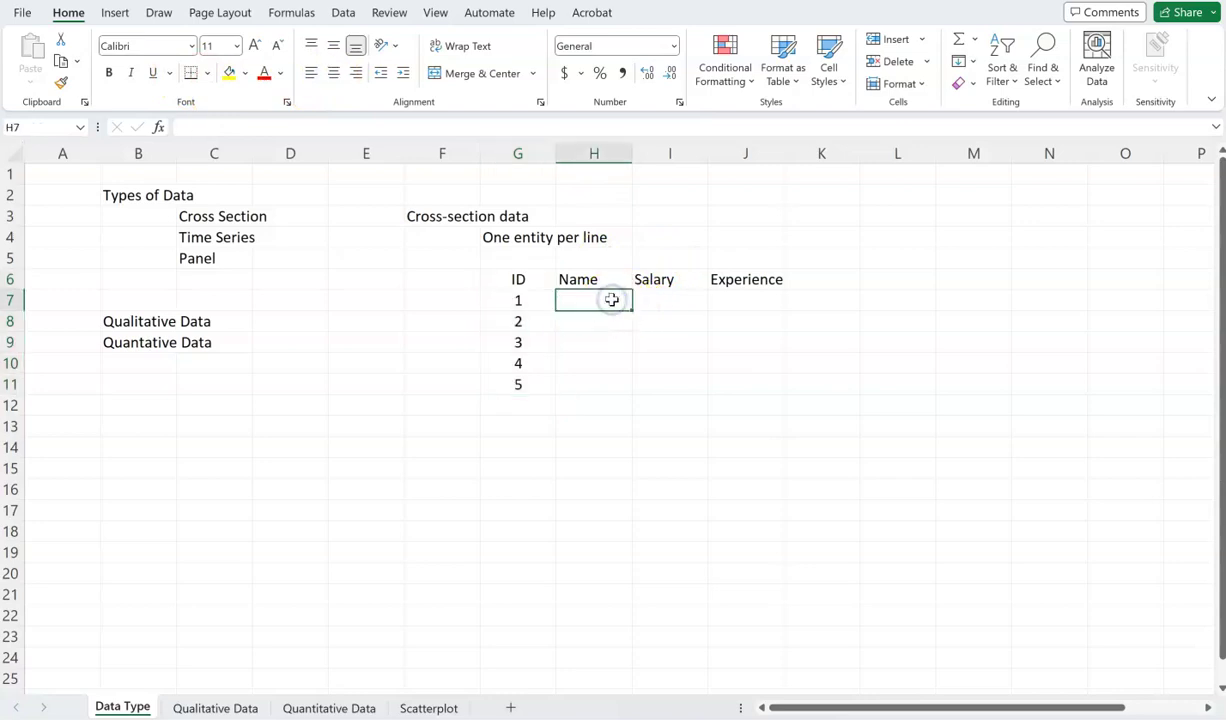
{"action": "type", "text": "John M"}
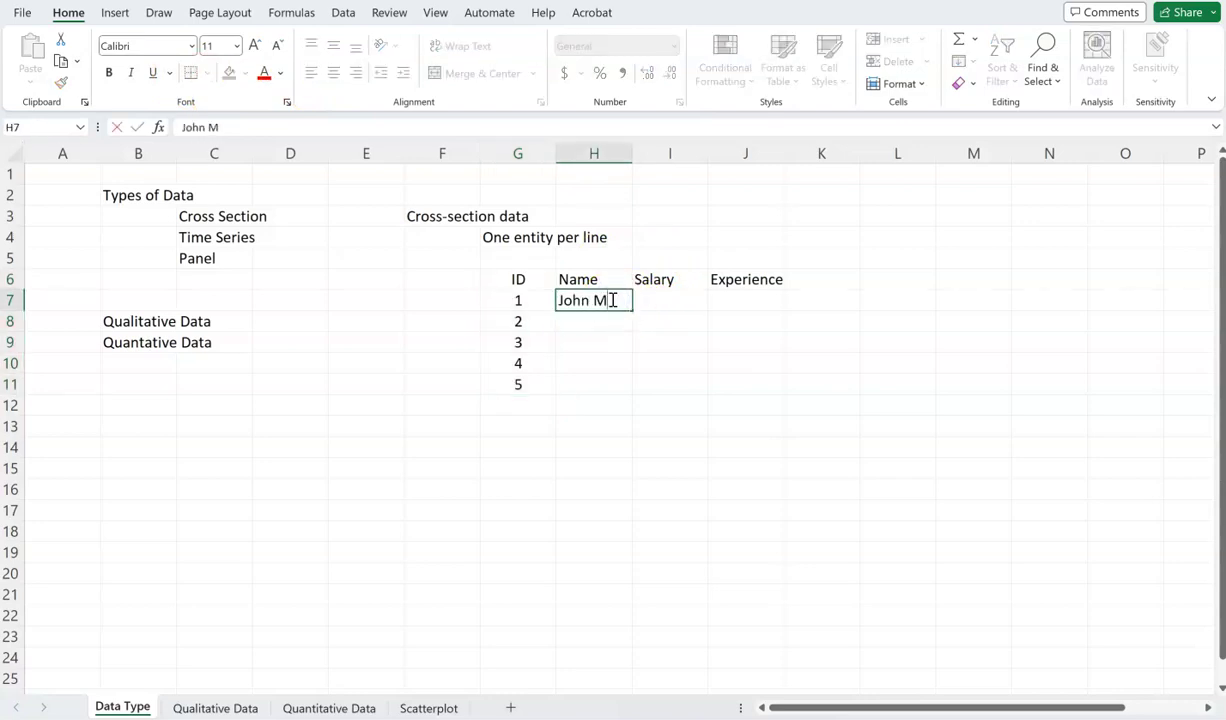
{"action": "key", "text": "Return"}
{"action": "type", "text": "Jane K."}
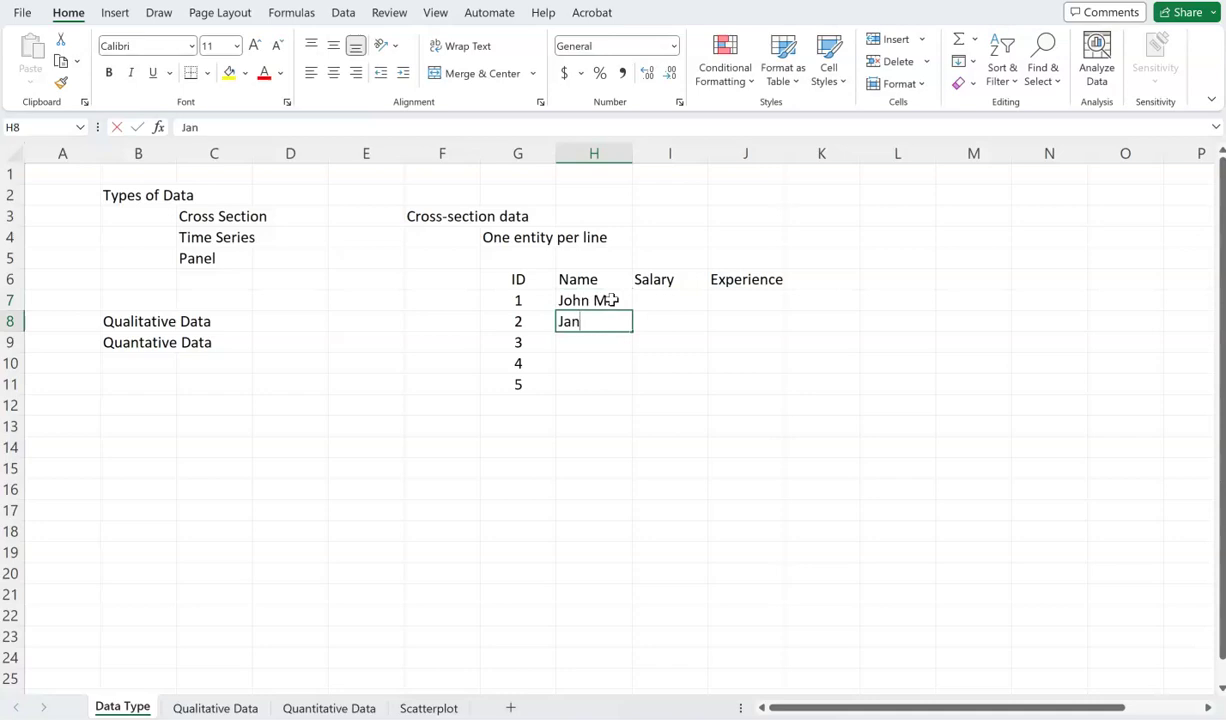
{"action": "key", "text": "Return"}
{"action": "type", "text": "Chris L."}
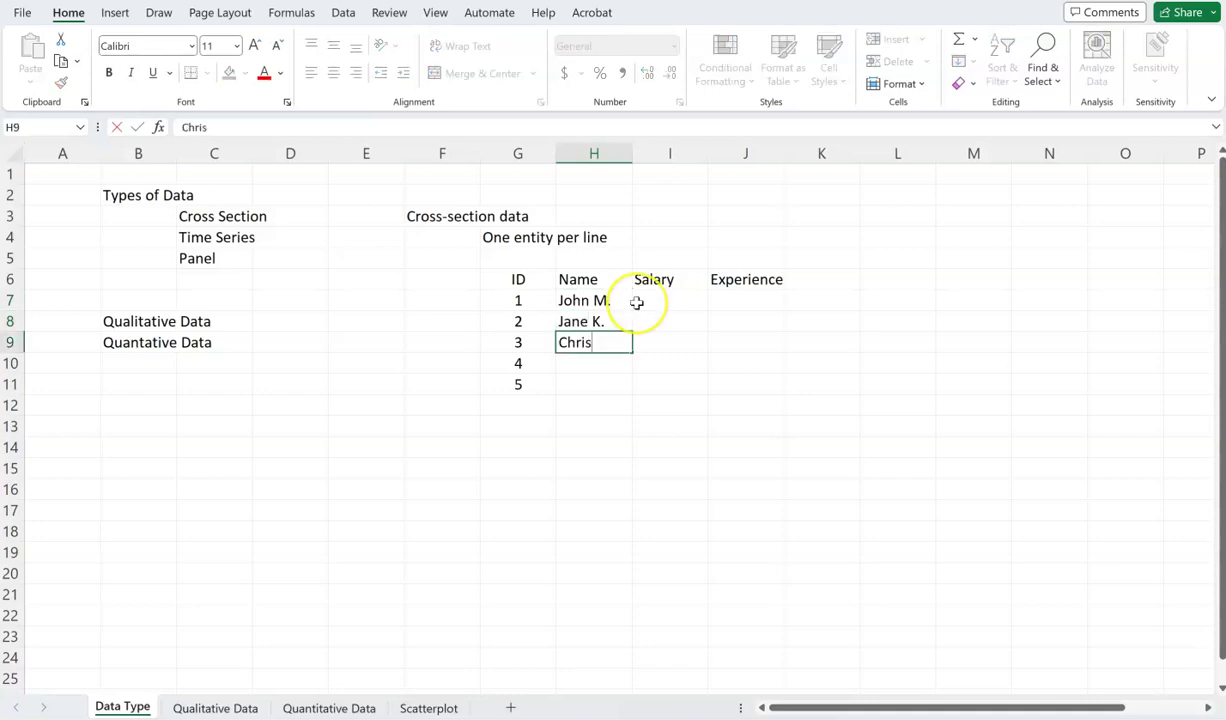
{"action": "key", "text": "Return"}
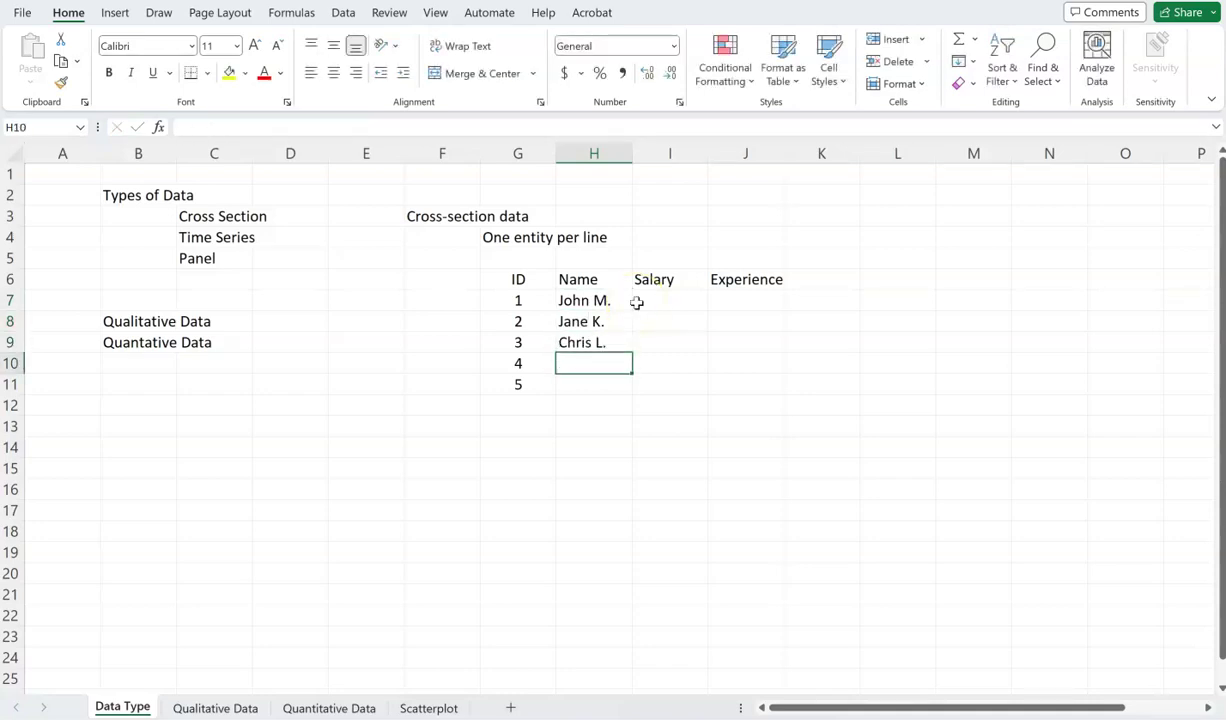
{"action": "type", "text": "Mary R."}
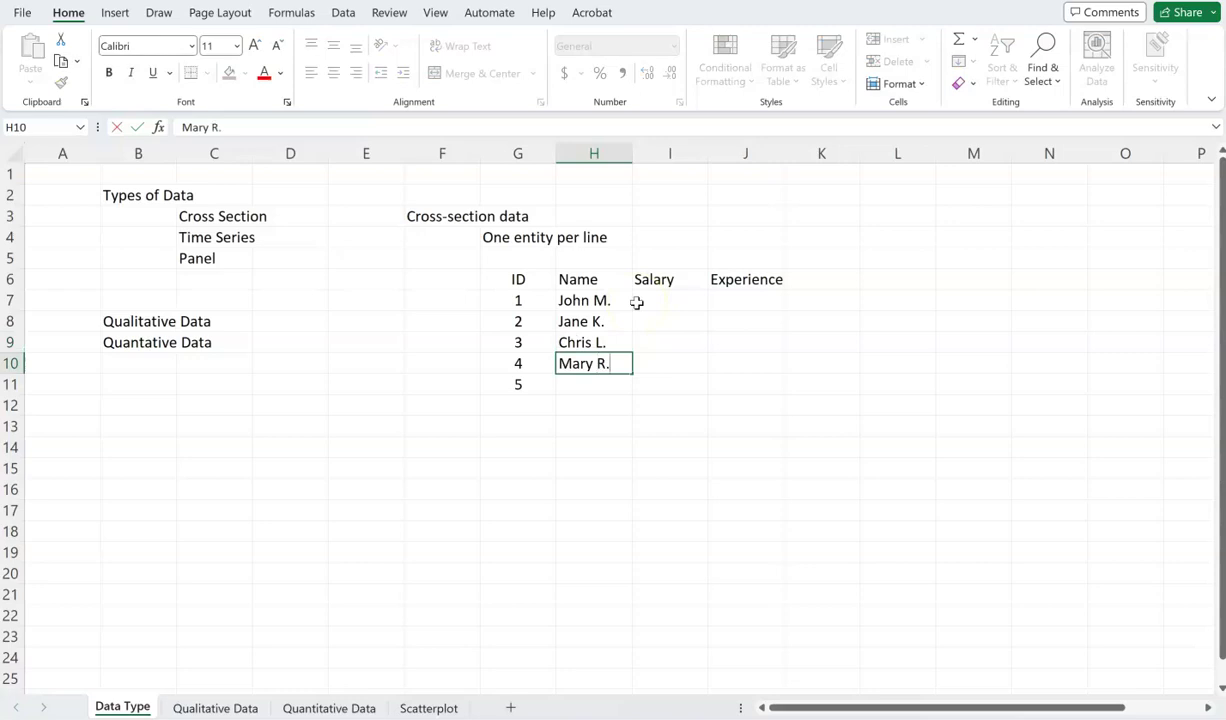
{"action": "key", "text": "Return"}
{"action": "type", "text": "Susa"}
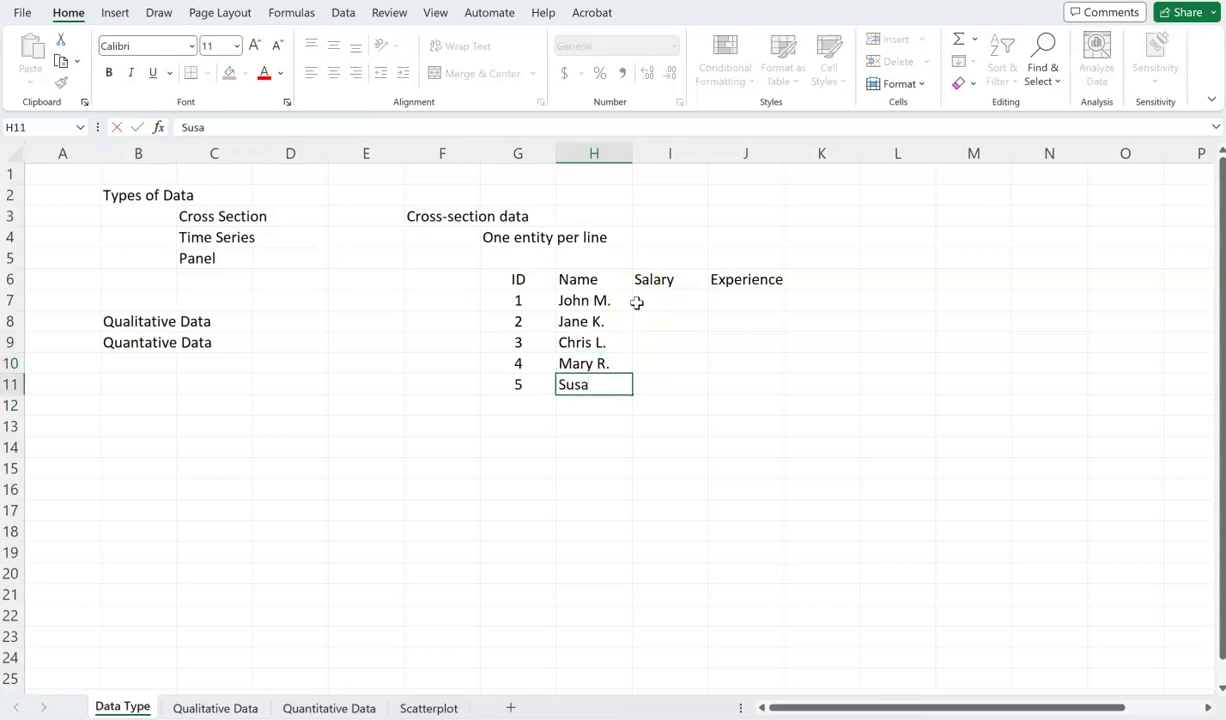
{"action": "type", "text": "n R."}
Step: Fill the Salary column, cells I7 to I11, with 40k, 45k, 30k, 67k and 50k
{"action": "left_click", "coordinate": [671, 297]}
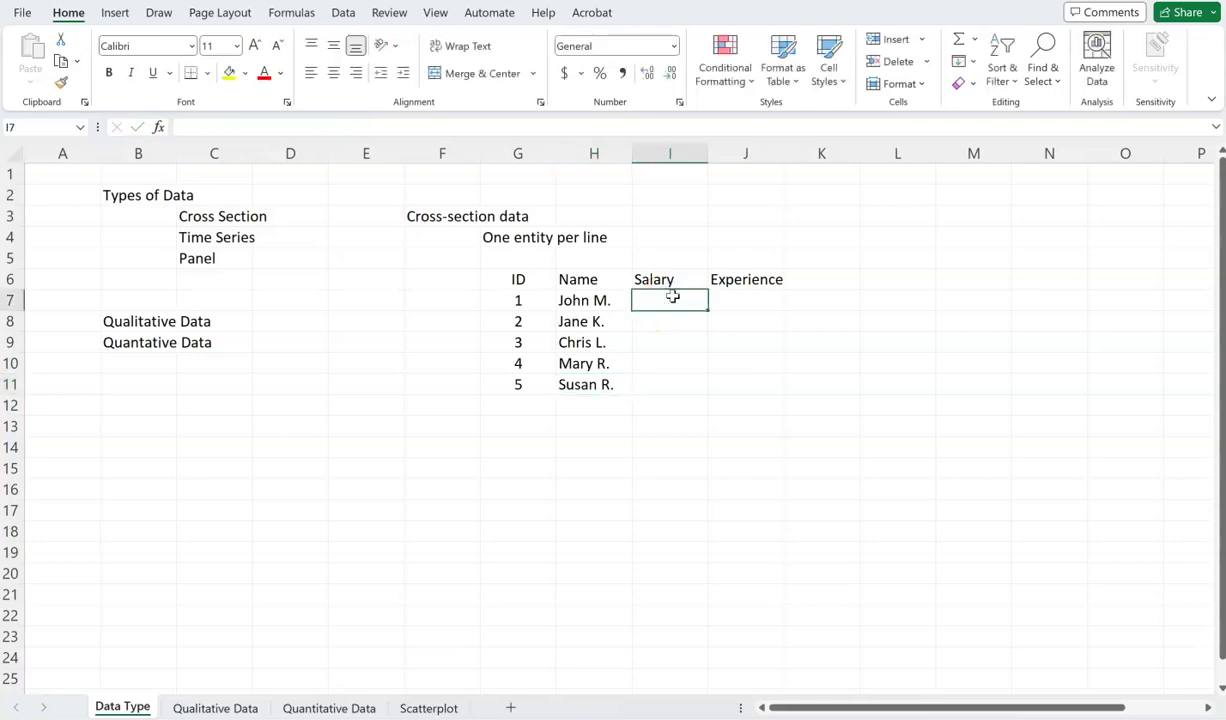
{"action": "type", "text": "40k"}
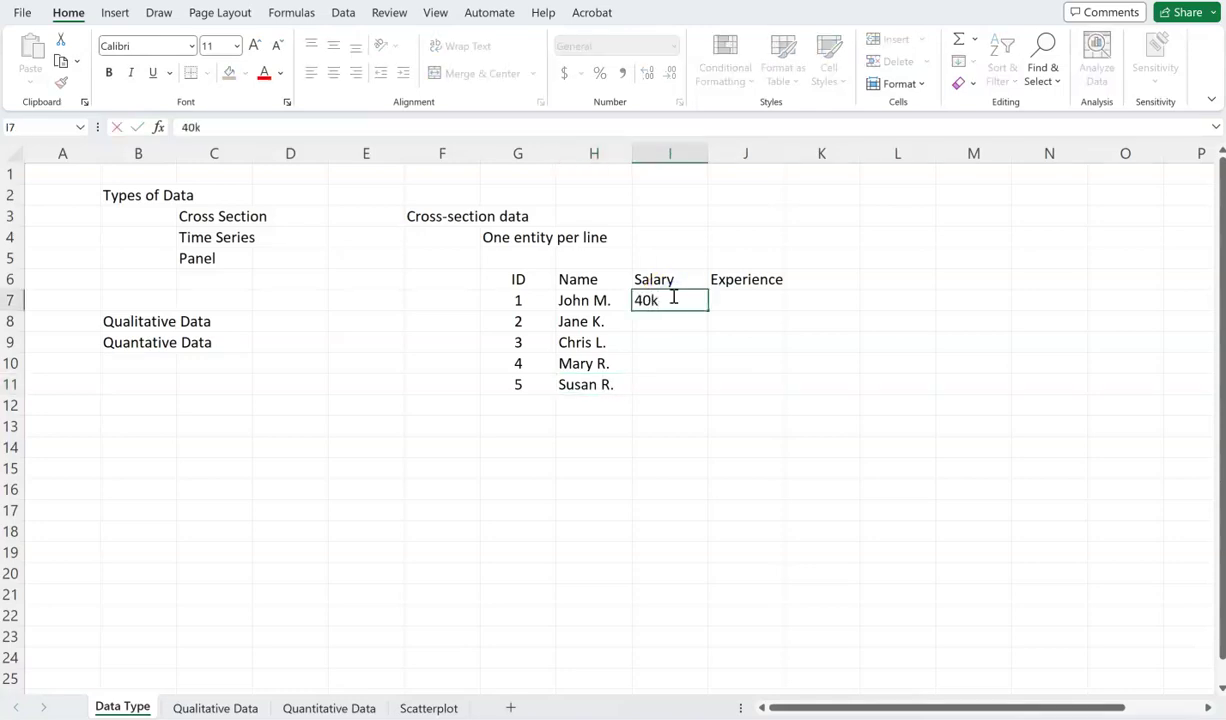
{"action": "key", "text": "Return"}
{"action": "type", "text": "45k"}
{"action": "key", "text": "ctrl+Return"}
{"action": "key", "text": "Return"}
{"action": "type", "text": "30k"}
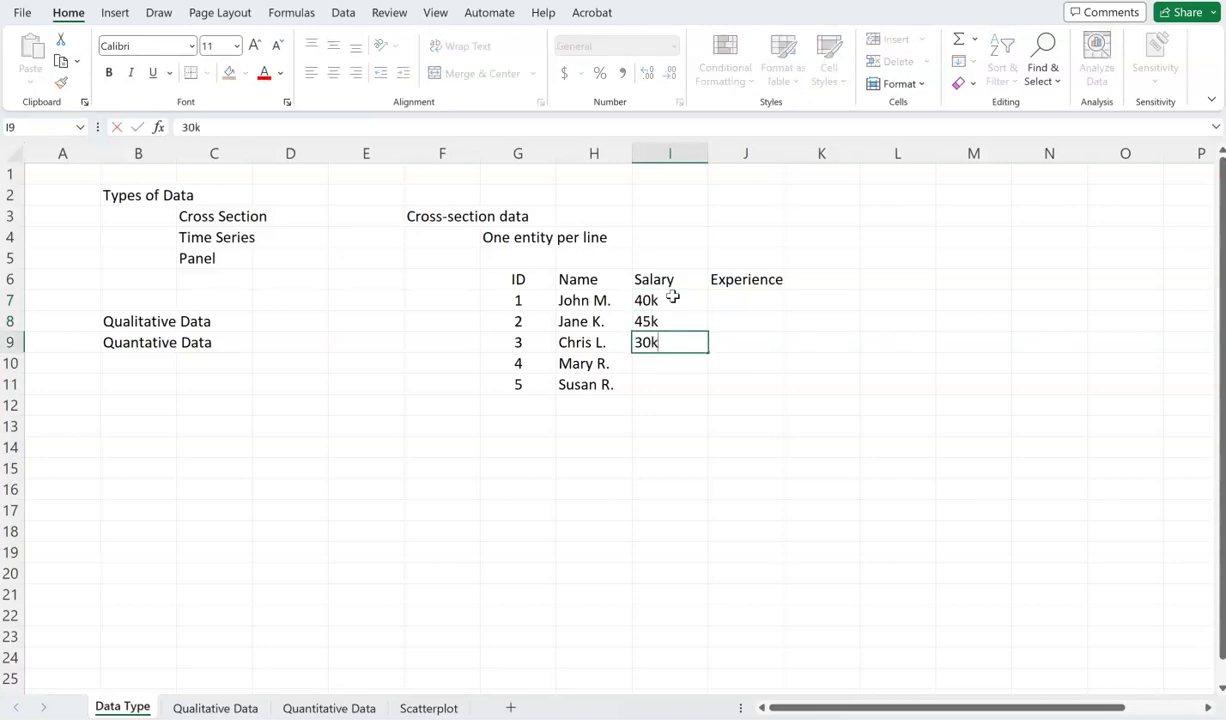
{"action": "key", "text": "Return"}
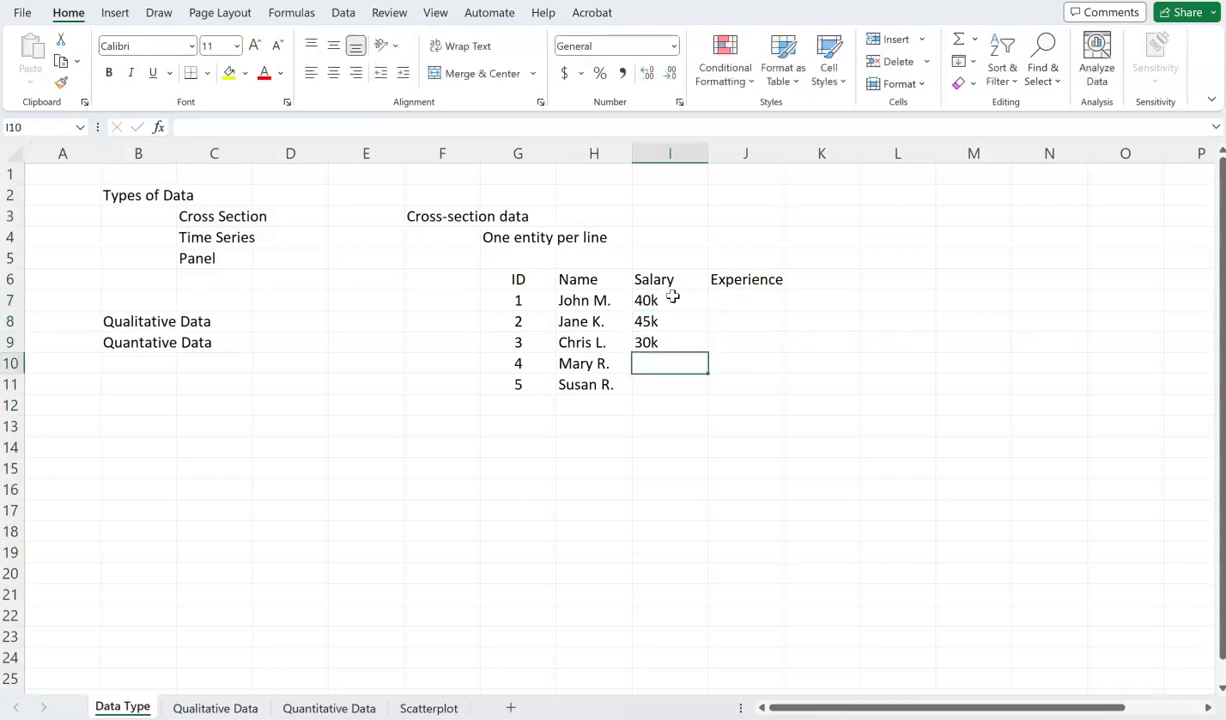
{"action": "type", "text": "67k"}
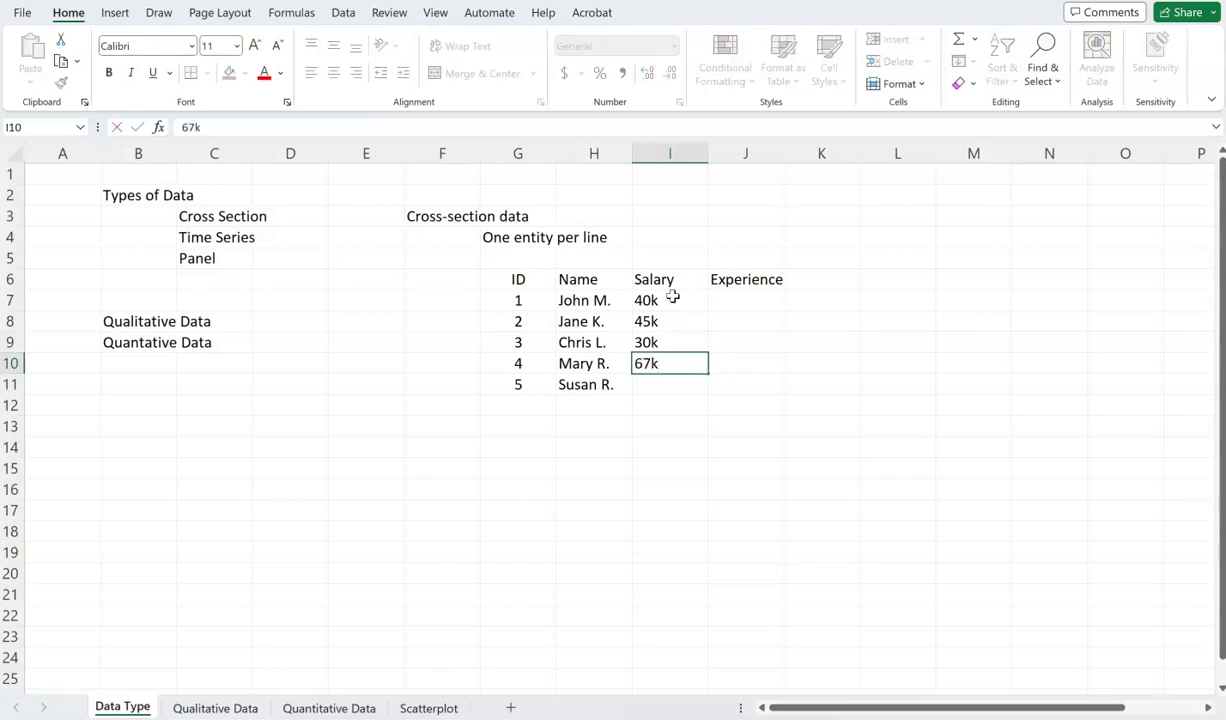
{"action": "key", "text": "Return"}
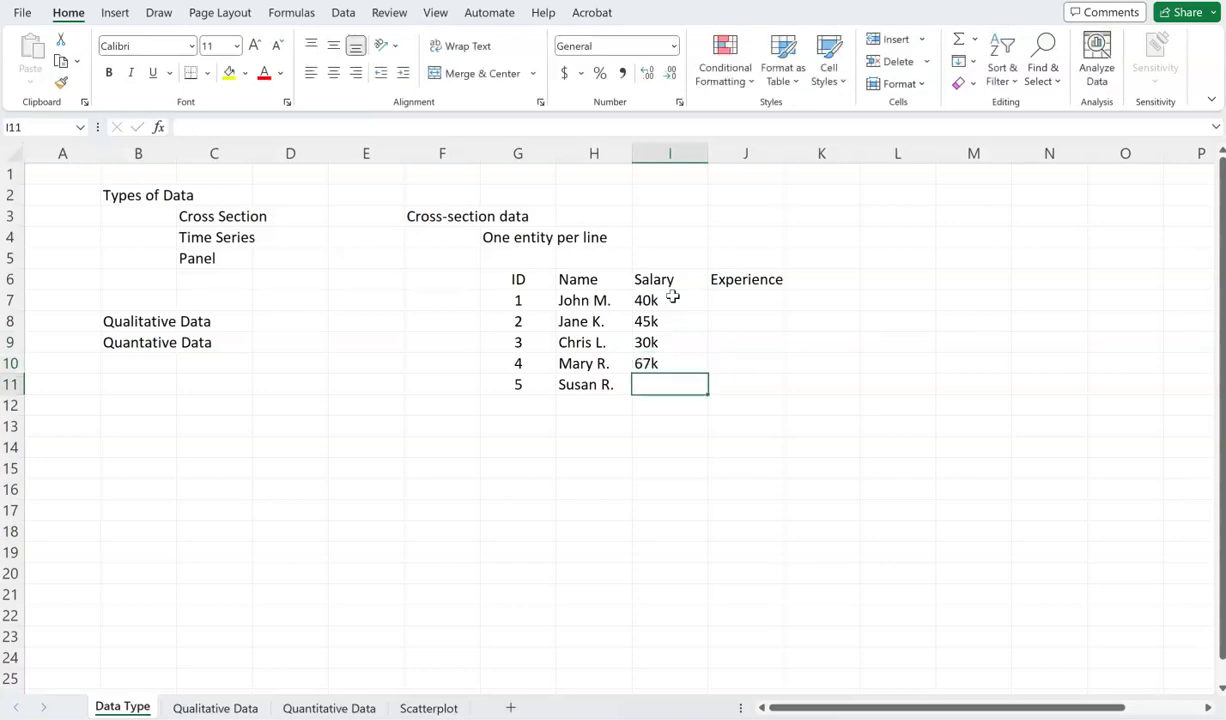
{"action": "type", "text": "50k"}
Step: Fill the Experience column, cells J7 to J11, with 4, 3, 6, 7 and 8
{"action": "key", "text": "Right"}
{"action": "key", "text": "Right"}
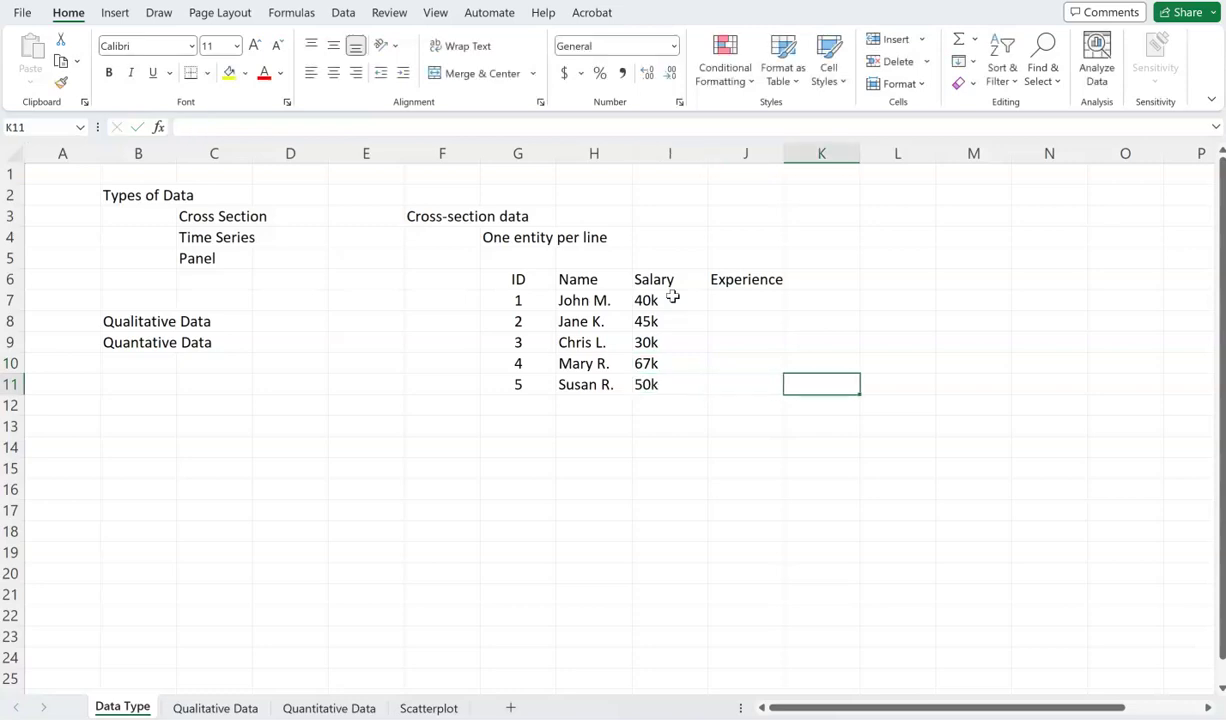
{"action": "key", "text": "Left"}
{"action": "key", "text": "Up"}
{"action": "key", "text": "Up"}
{"action": "key", "text": "Up"}
{"action": "key", "text": "Up"}
{"action": "type", "text": "4"}
{"action": "key", "text": "Return"}
{"action": "type", "text": "3"}
{"action": "key", "text": "Return"}
{"action": "type", "text": "6"}
{"action": "key", "text": "Return"}
{"action": "type", "text": "7"}
{"action": "key", "text": "Return"}
{"action": "type", "text": "8"}
{"action": "key", "text": "Return"}
Step: Examine the table's rows for IDs 1, 3 and 4 as single-entity records by selecting each across all columns
{"action": "key", "text": "Up"}
{"action": "key", "text": "Up"}
{"action": "key", "text": "Up"}
{"action": "key", "text": "Up"}
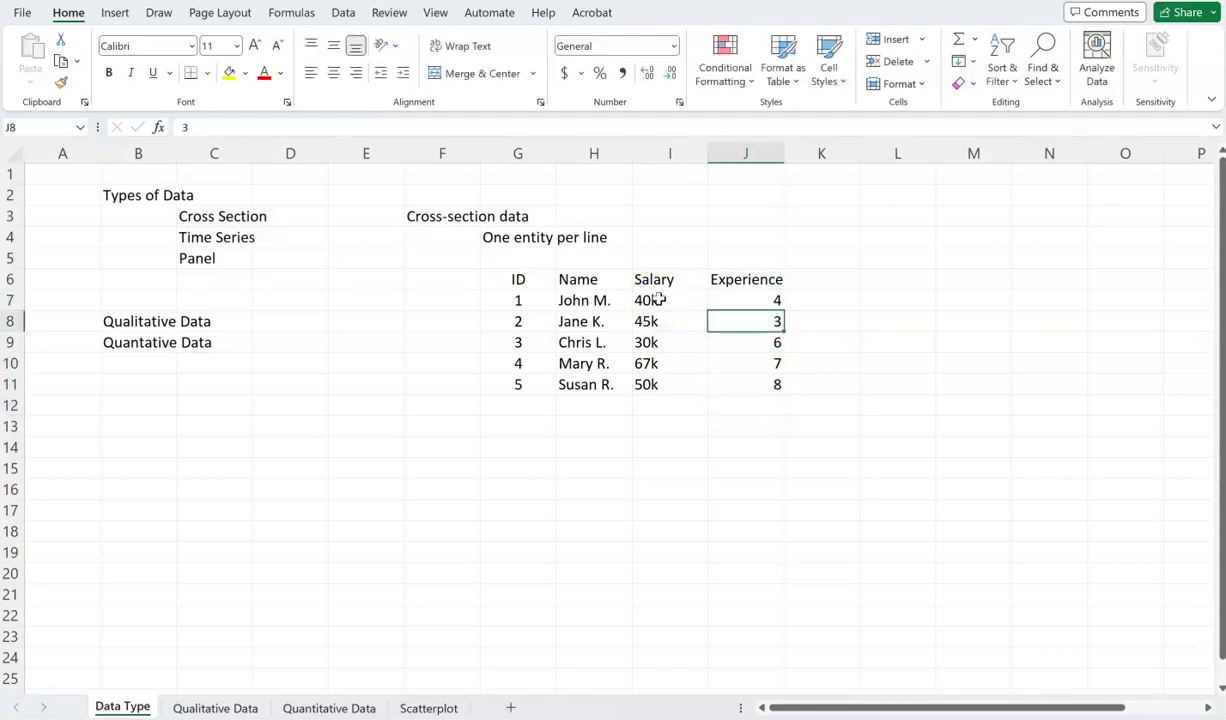
{"action": "left_click_drag", "start_coordinate": [520, 300], "coordinate": [783, 297]}
{"action": "left_click", "coordinate": [508, 300]}
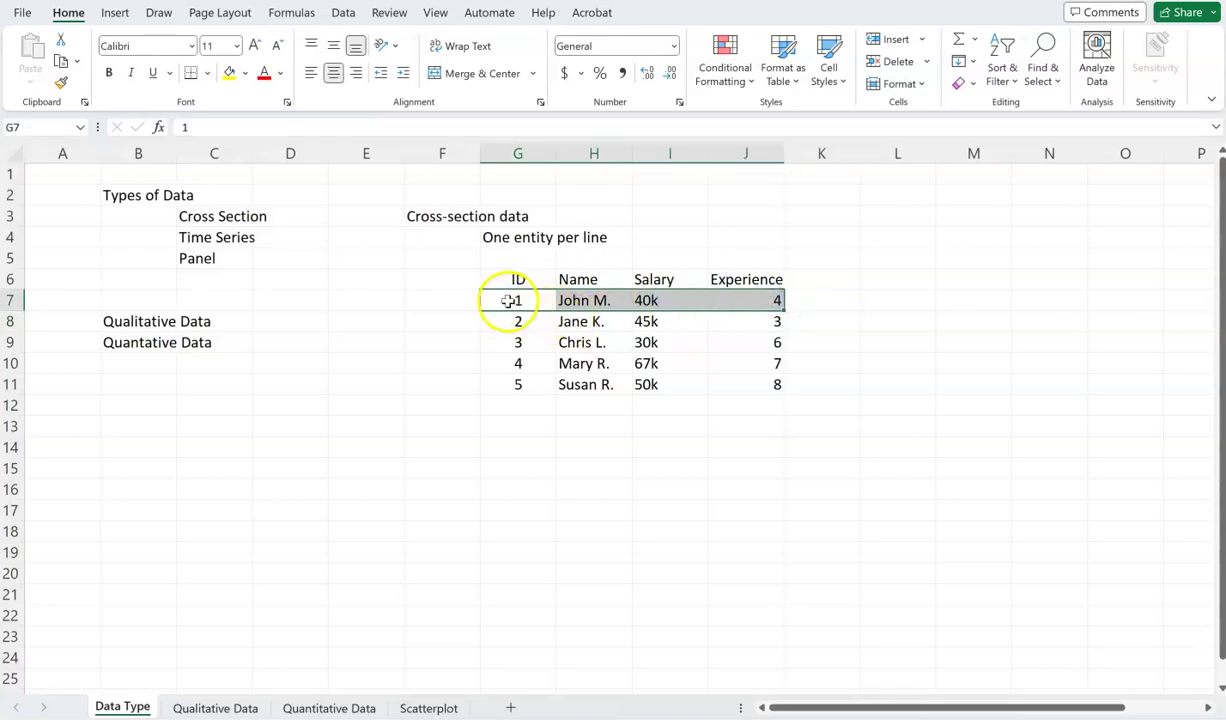
{"action": "left_click_drag", "start_coordinate": [506, 342], "coordinate": [758, 339]}
{"action": "left_click", "coordinate": [505, 303]}
{"action": "left_click_drag", "start_coordinate": [505, 303], "coordinate": [772, 301]}
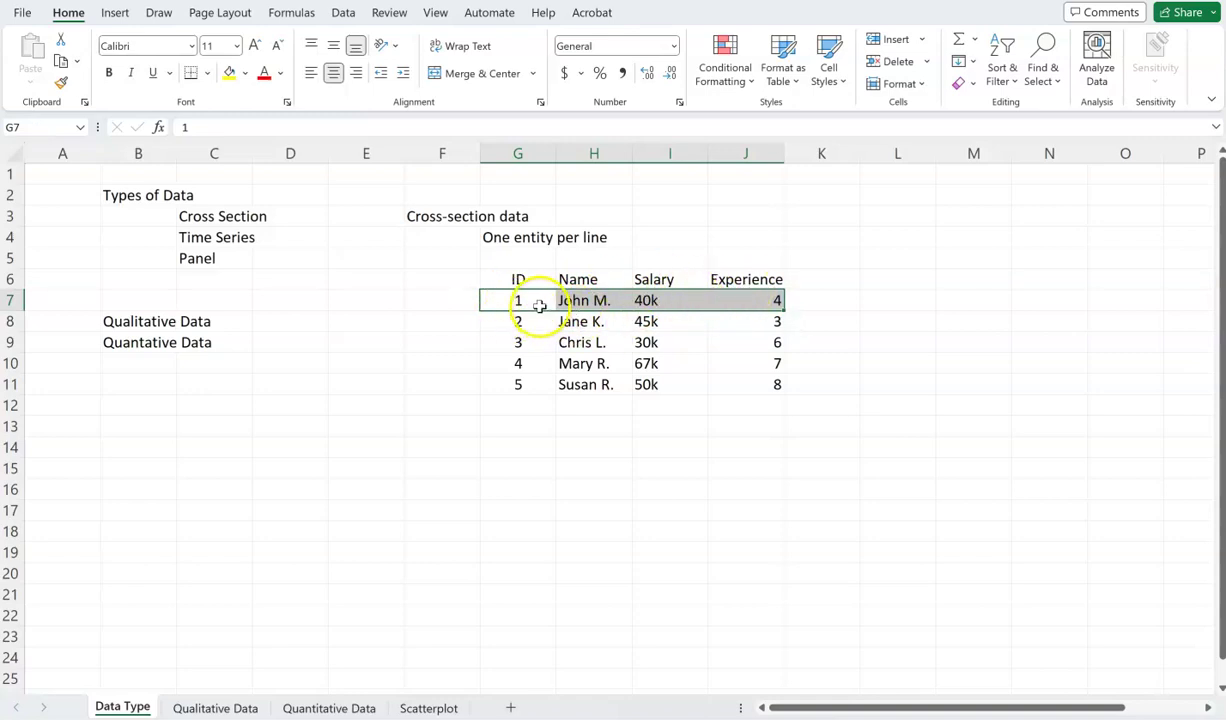
{"action": "left_click", "coordinate": [539, 305]}
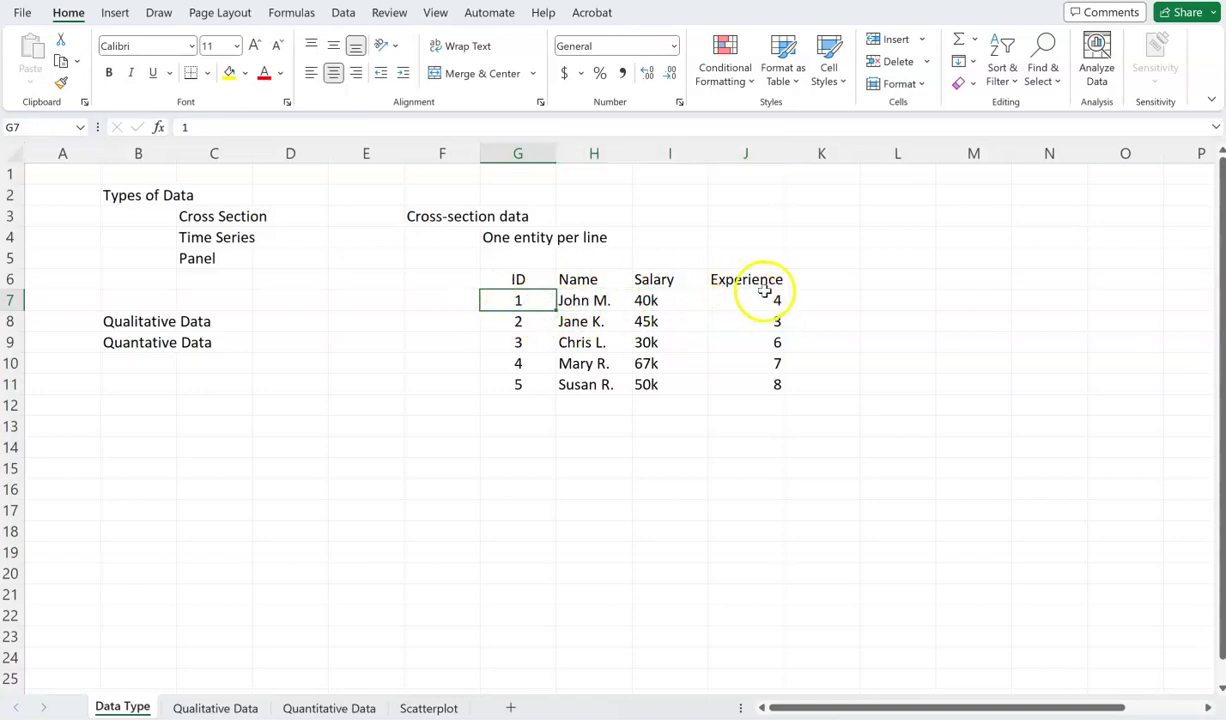
{"action": "left_click_drag", "start_coordinate": [502, 363], "coordinate": [742, 356]}
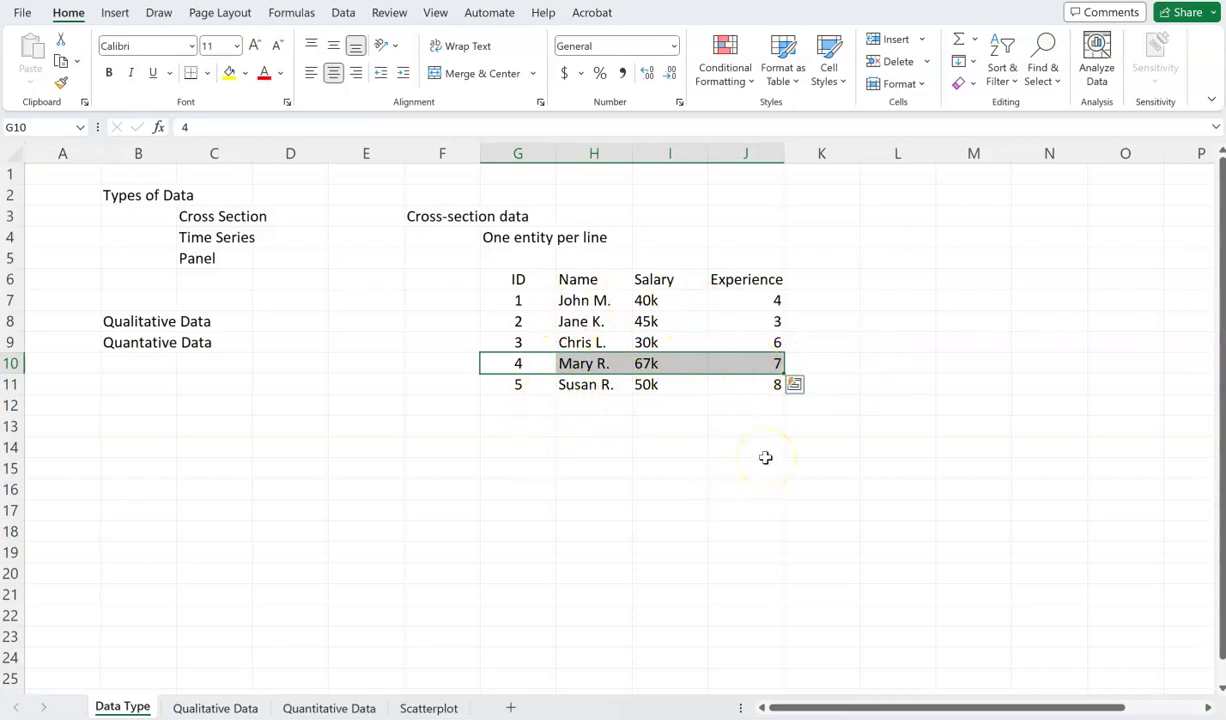
Step: Enter the heading Time-Series in F14 and the description "One entity over time" in G15
{"action": "left_click", "coordinate": [599, 430]}
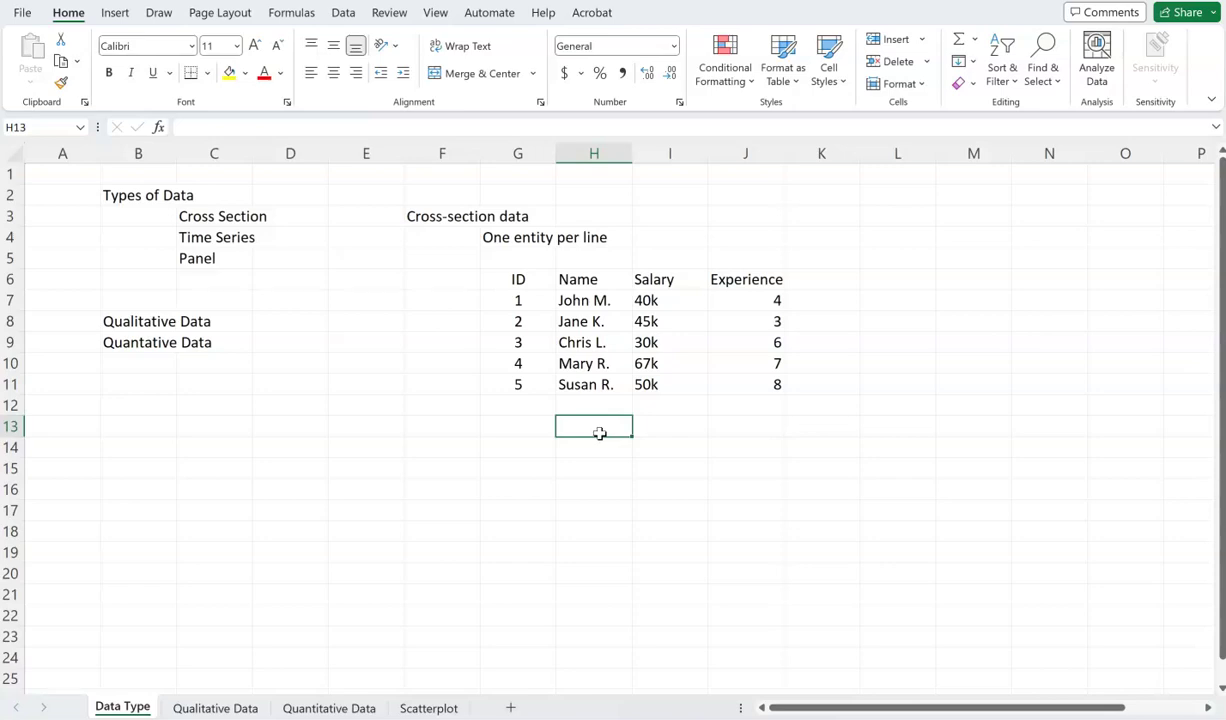
{"action": "key", "text": "Left"}
{"action": "key", "text": "Left"}
{"action": "key", "text": "Down"}
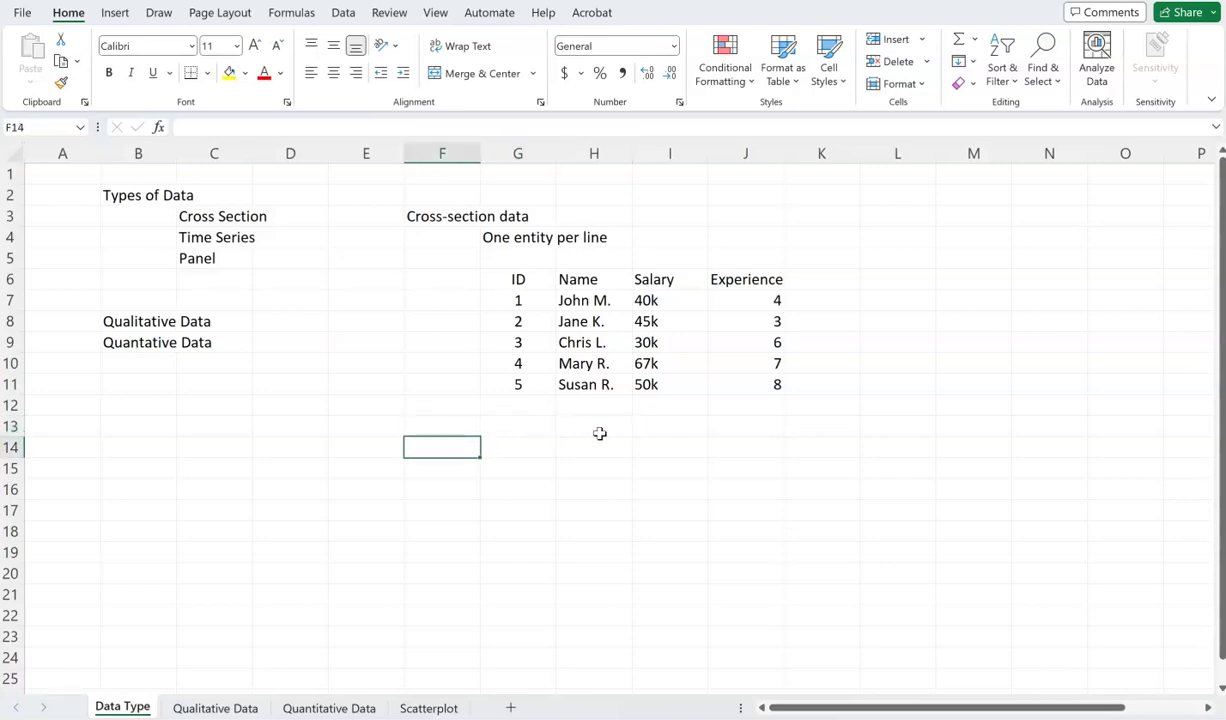
{"action": "type", "text": "Time-Series"}
{"action": "key", "text": "Tab"}
{"action": "key", "text": "Down"}
{"action": "type", "text": "One entity over time"}
{"action": "key", "text": "Return"}
{"action": "key", "text": "Return"}
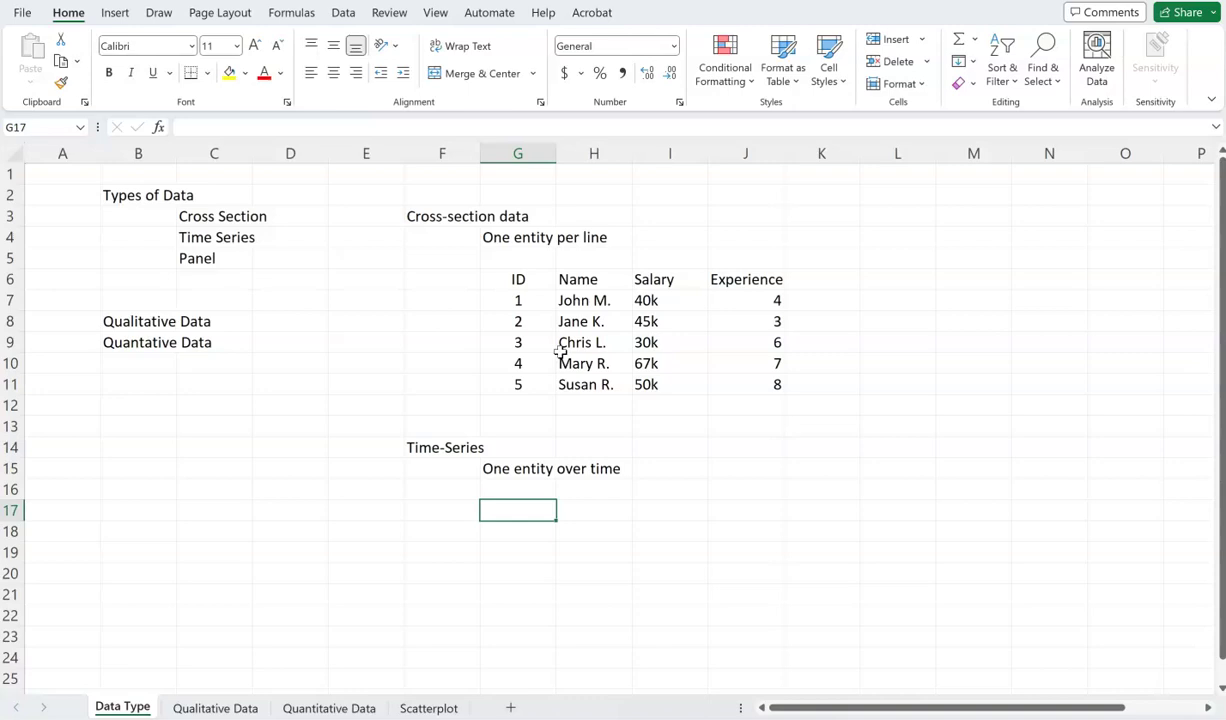
Step: Enter the headers Country, Year and Per Capita Income in G17 to I17, with USA in G18 below Country
{"action": "type", "text": "Countr"}
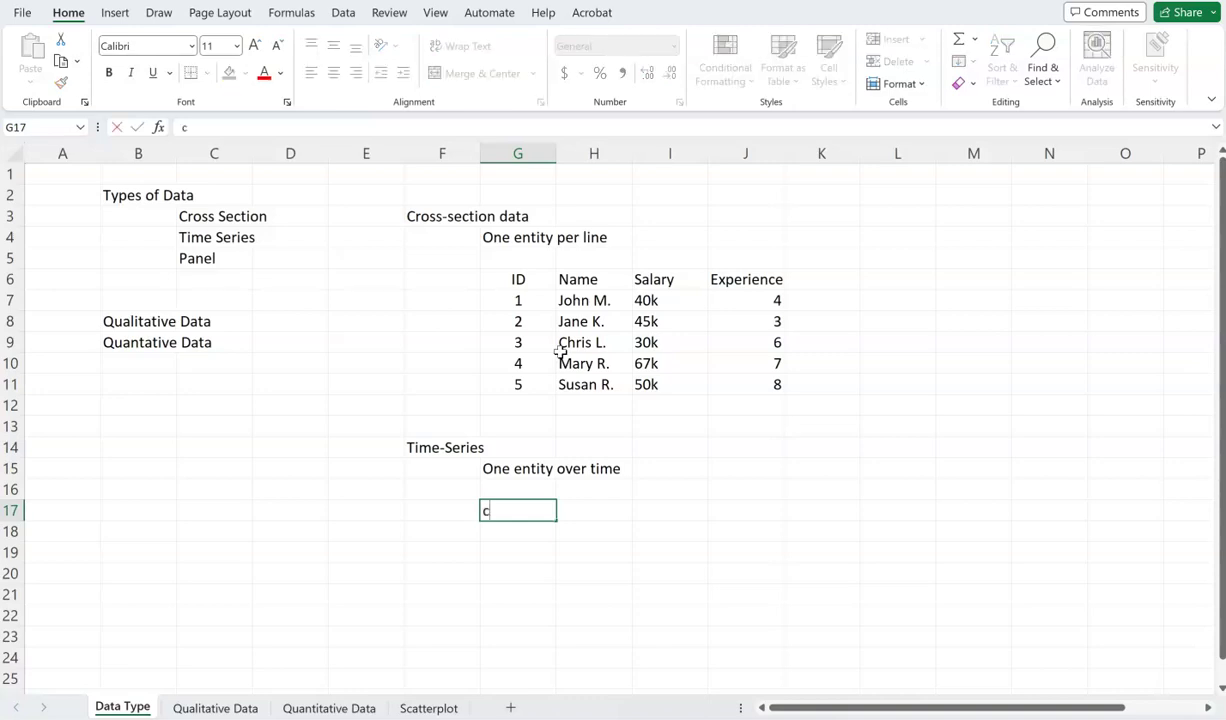
{"action": "type", "text": "y"}
{"action": "key", "text": "Return"}
{"action": "type", "text": "USA"}
{"action": "key", "text": "Up"}
{"action": "key", "text": "Right"}
{"action": "type", "text": "Year"}
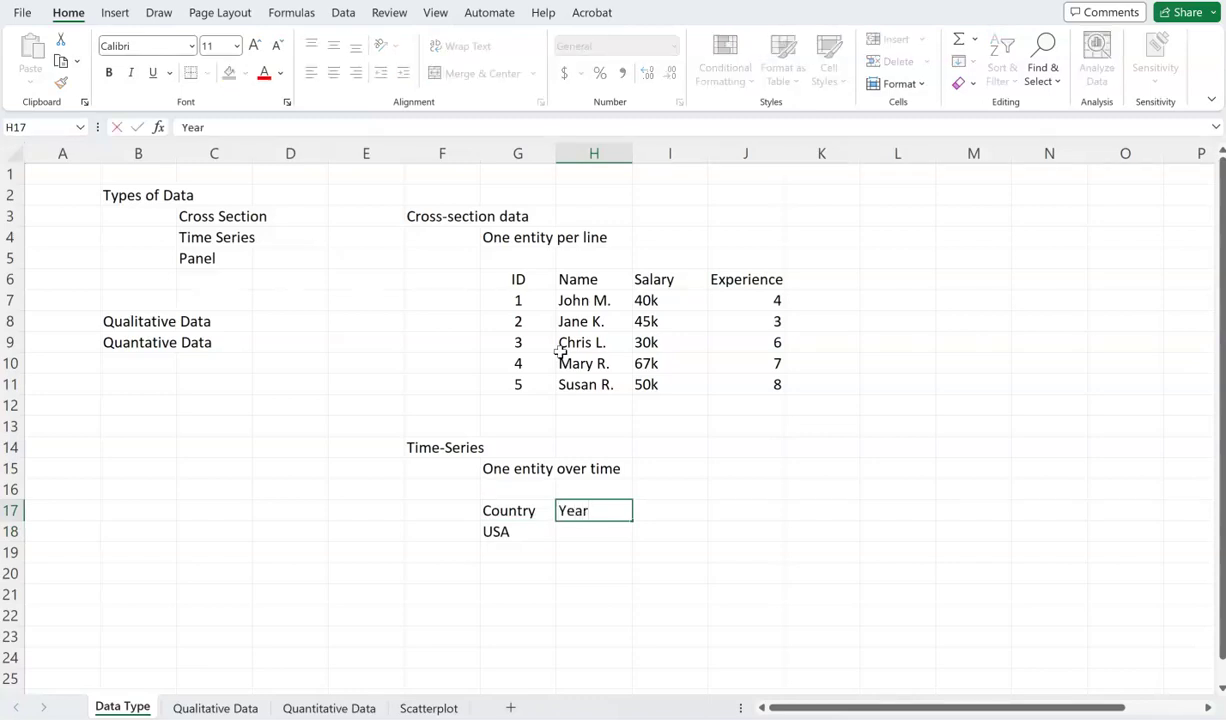
{"action": "key", "text": "Tab"}
{"action": "type", "text": "P"}
{"action": "key", "text": "BackSpace"}
{"action": "type", "text": "Per Capita Income"}
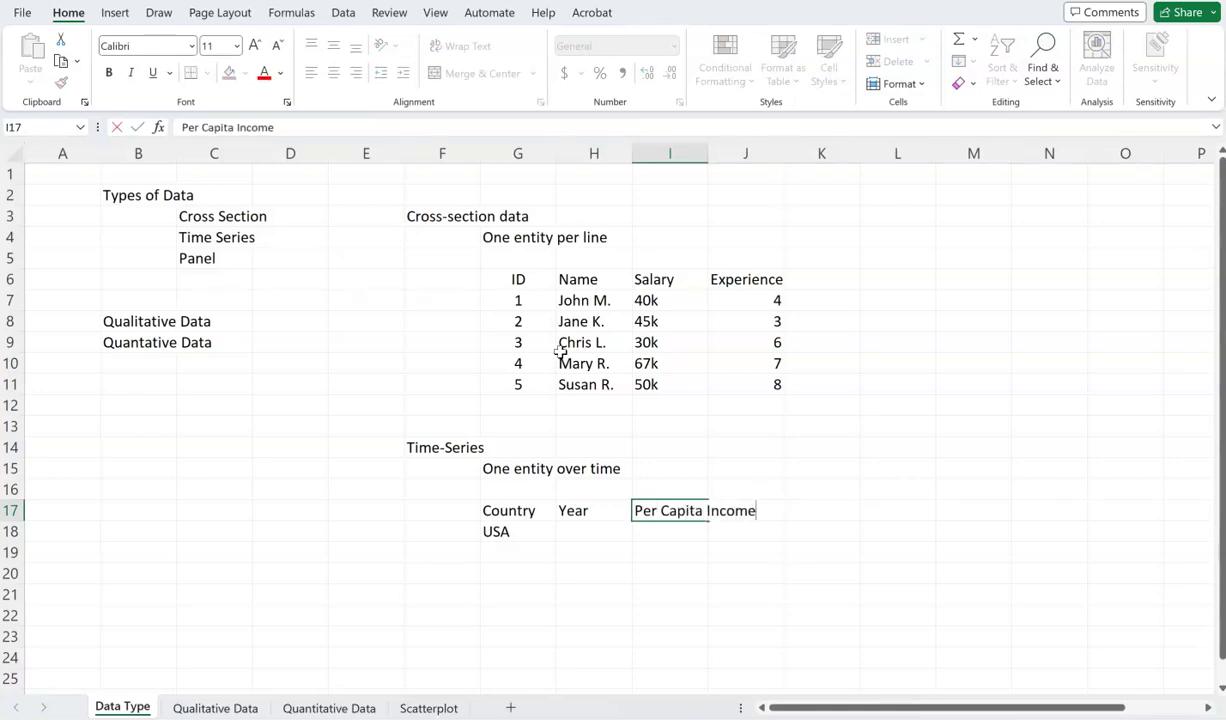
{"action": "key", "text": "Return"}
Step: Fill the Year column, cells H18 to H24, with 1990, 1991, 1992, three "..." entries and 2022
{"action": "type", "text": "1990"}
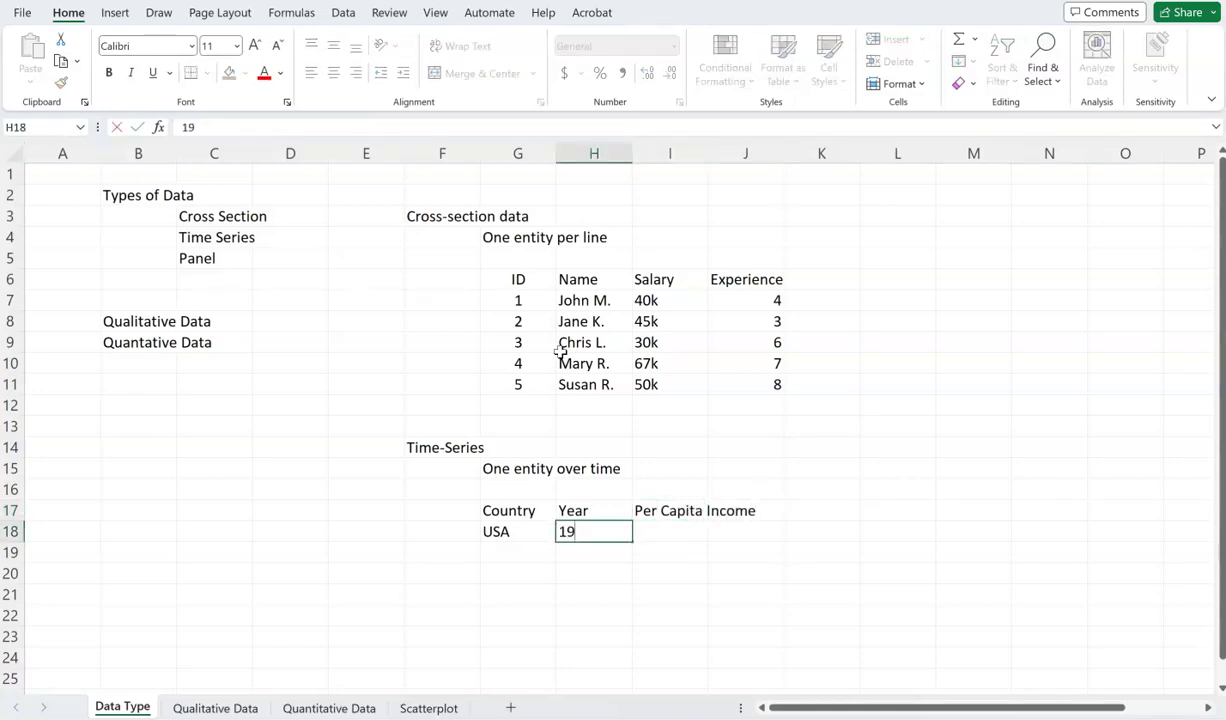
{"action": "key", "text": "Return"}
{"action": "type", "text": "991"}
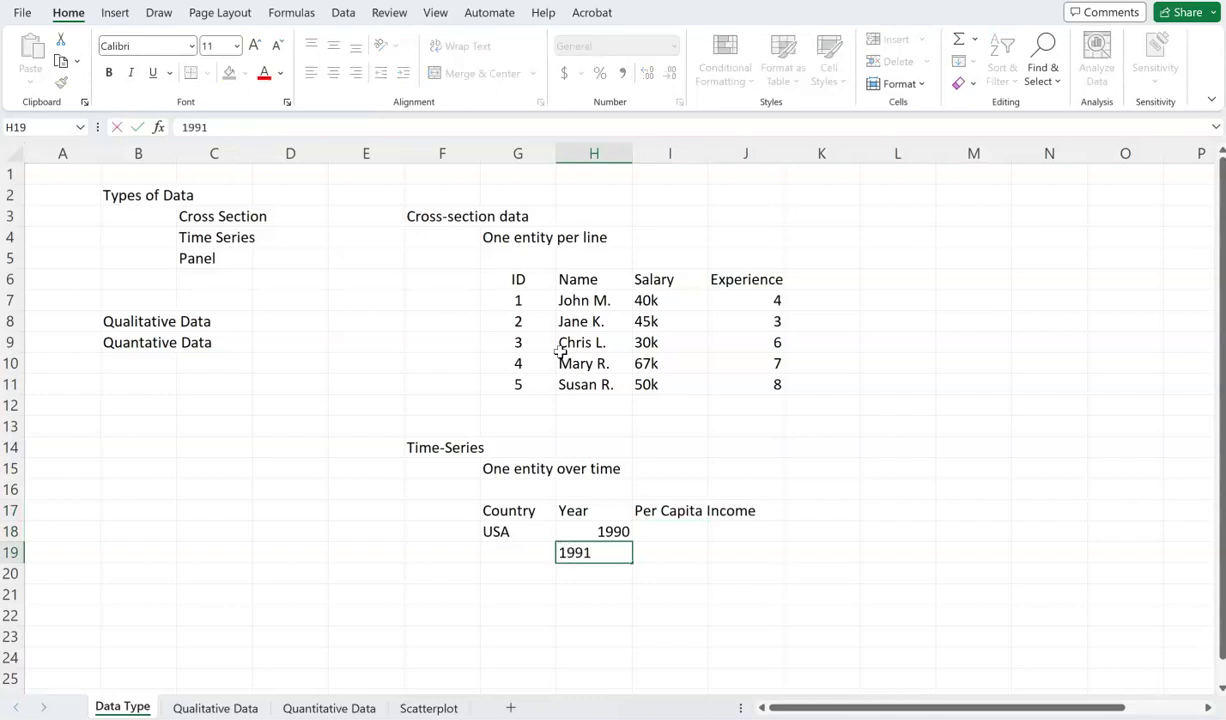
{"action": "key", "text": "Return"}
{"action": "type", "text": "199"}
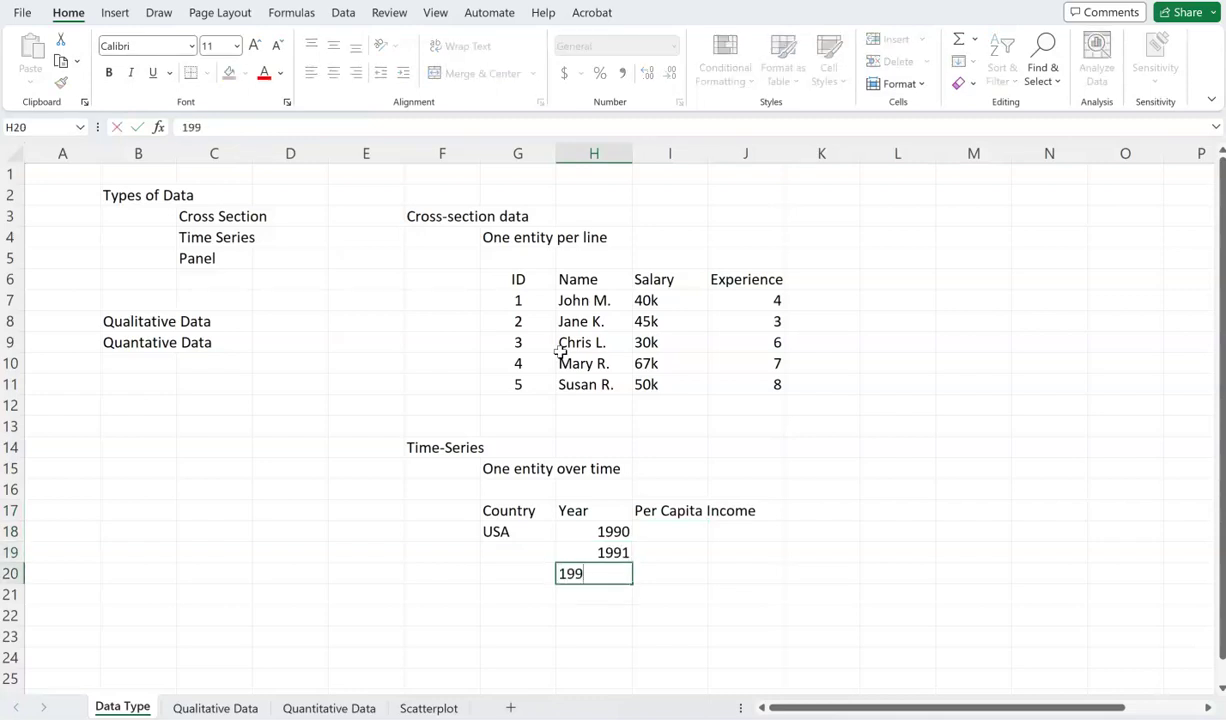
{"action": "type", "text": "2"}
{"action": "key", "text": "Return"}
{"action": "type", "text": "..."}
{"action": "key", "text": "Return"}
{"action": "type", "text": "..."}
{"action": "key", "text": "Return"}
{"action": "type", "text": "..."}
{"action": "key", "text": "Return"}
{"action": "type", "text": "2002"}
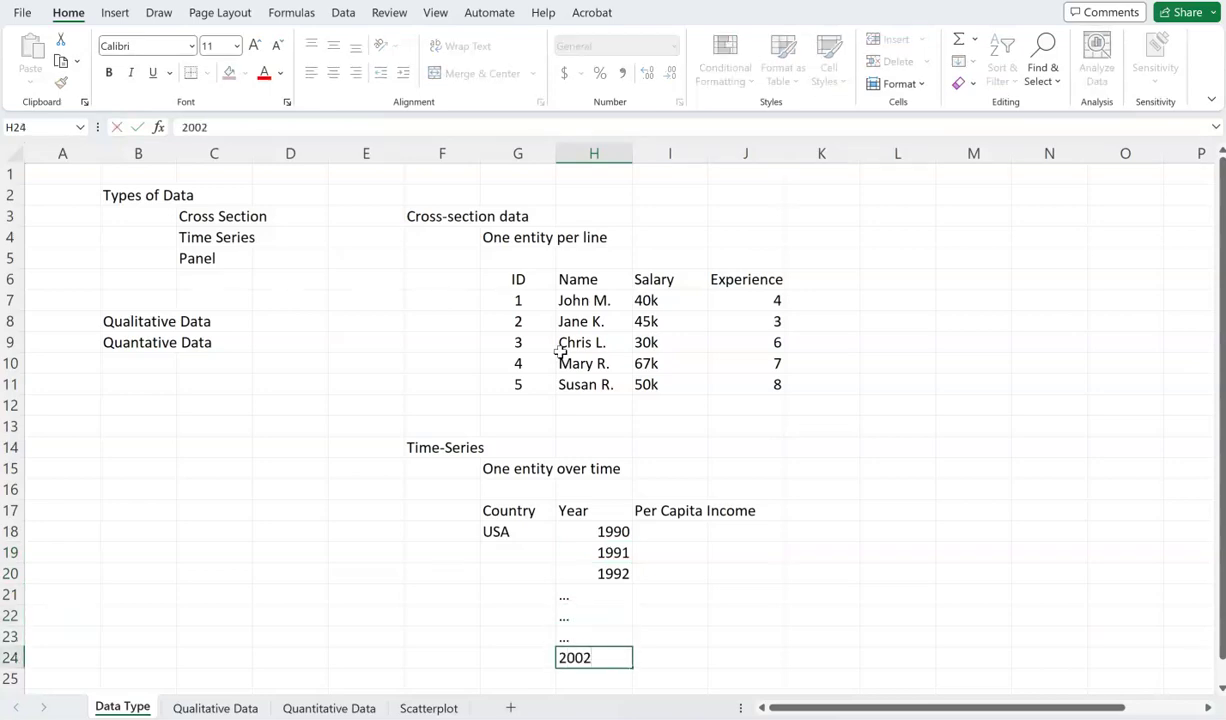
{"action": "type", "text": "2"}
{"action": "key", "text": "Tab"}
Step: Center the Year column's header and entries, cells H17 to H24
{"action": "key", "text": "Up"}
{"action": "key", "text": "Up"}
{"action": "key", "text": "Up"}
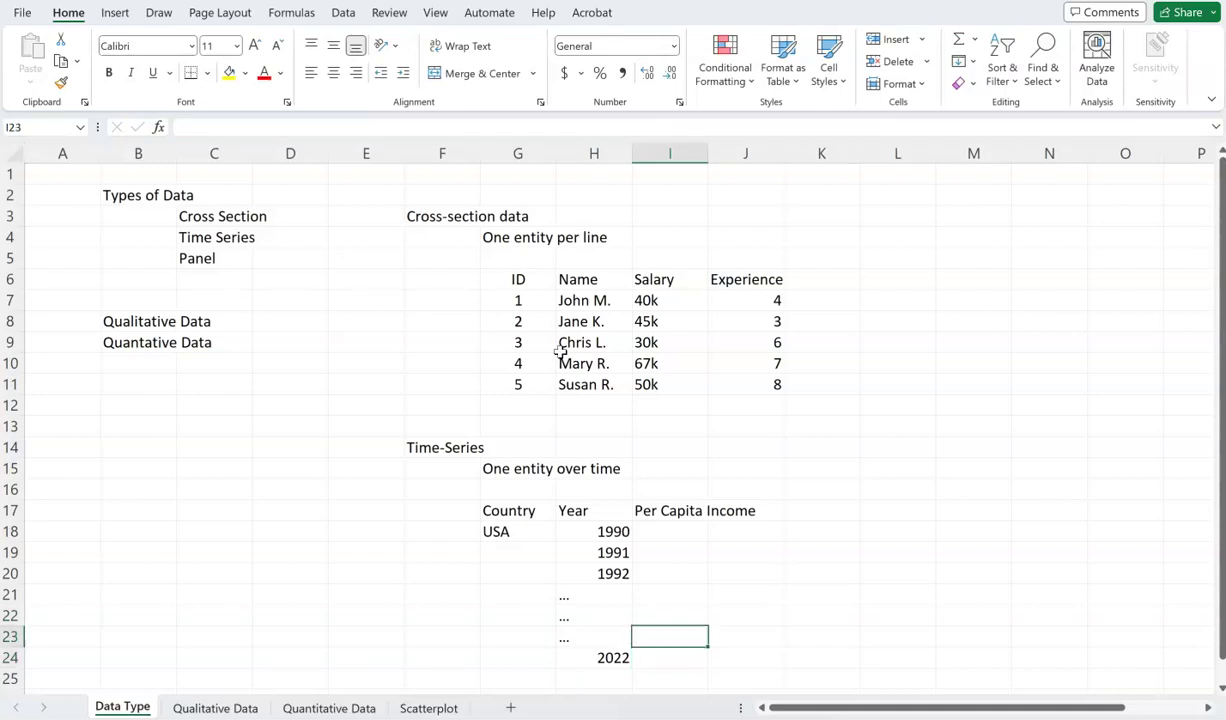
{"action": "key", "text": "Up"}
{"action": "key", "text": "Up"}
{"action": "key", "text": "Up"}
{"action": "key", "text": "Down"}
{"action": "key", "text": "Down"}
{"action": "key", "text": "Down"}
{"action": "key", "text": "Left"}
{"action": "key", "text": "Left"}
{"action": "key", "text": "Right"}
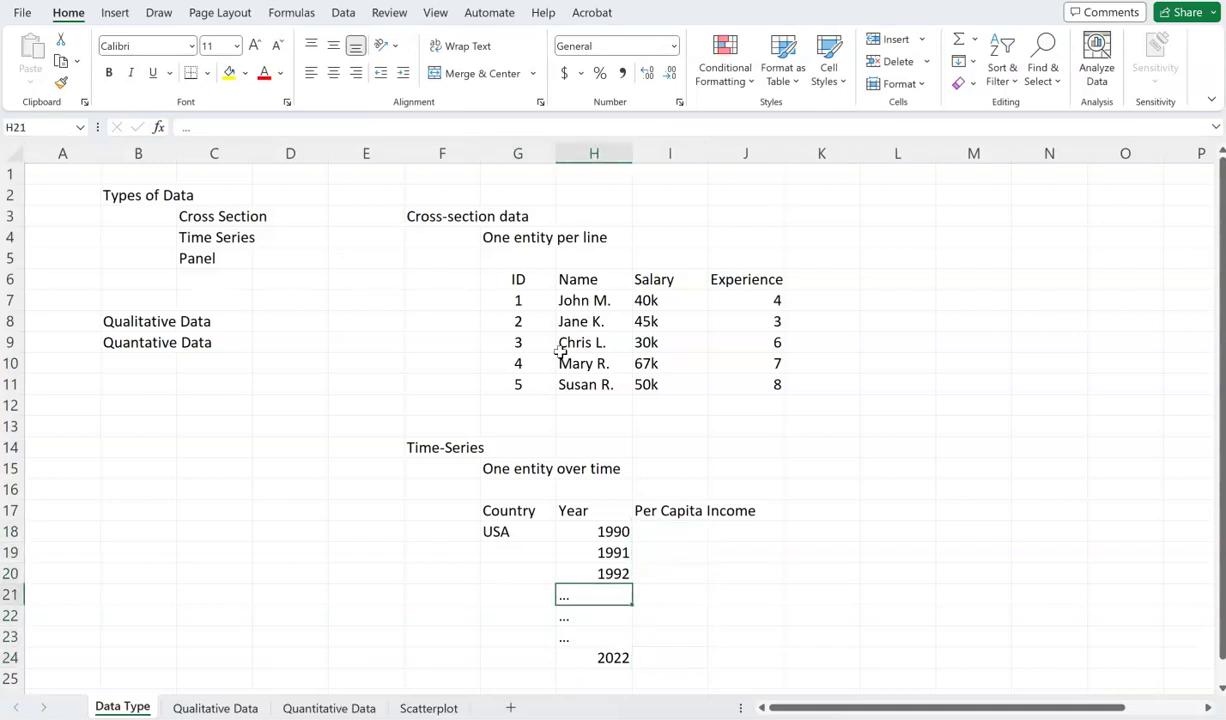
{"action": "key", "text": "shift+Down"}
{"action": "key", "text": "Up"}
{"action": "key", "text": "Up"}
{"action": "key", "text": "Up"}
{"action": "key", "text": "Up"}
{"action": "key", "text": "shift+Down"}
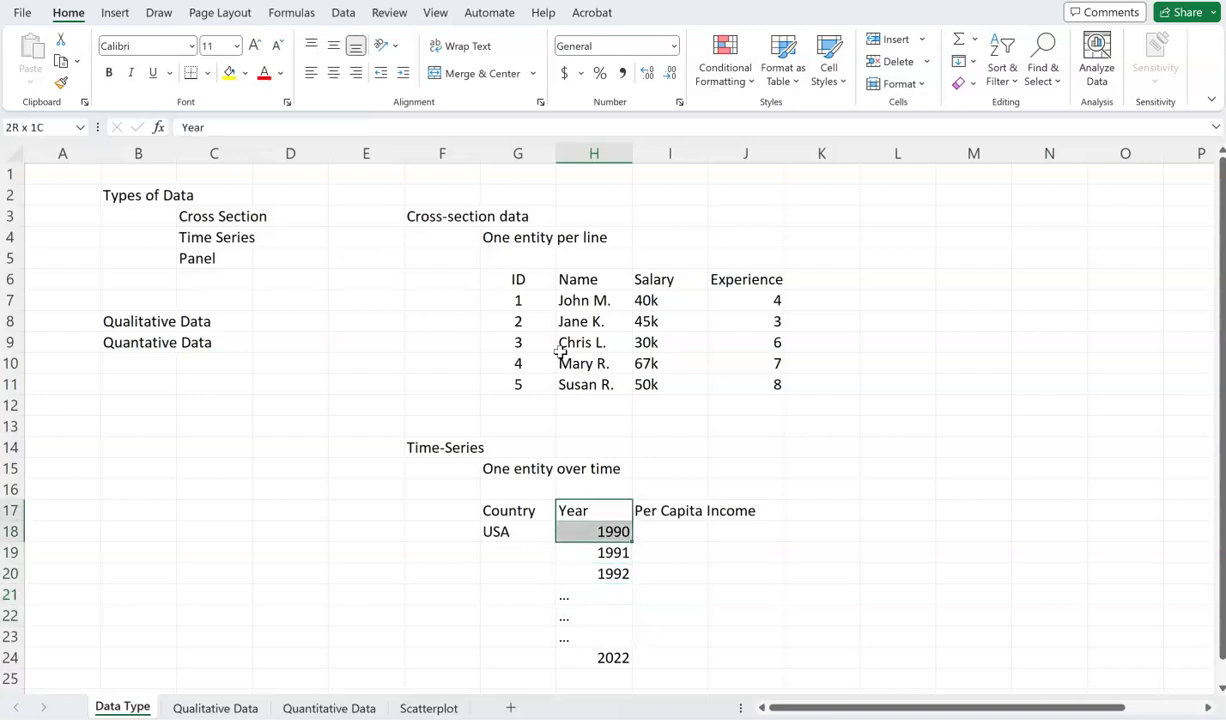
{"action": "key", "text": "shift+Down"}
{"action": "key", "text": "shift+Down"}
{"action": "key", "text": "shift+Down"}
{"action": "key", "text": "shift+Down"}
{"action": "key", "text": "shift+Down"}
{"action": "key", "text": "shift+Down"}
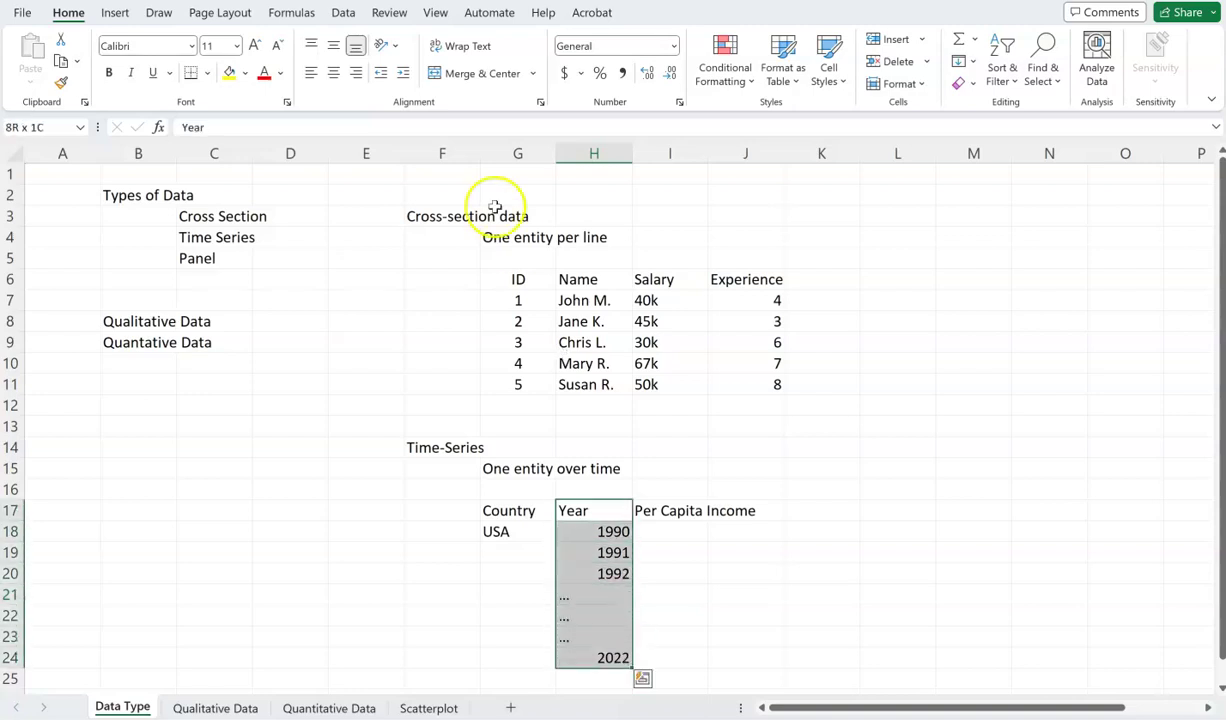
{"action": "left_click", "coordinate": [333, 73]}
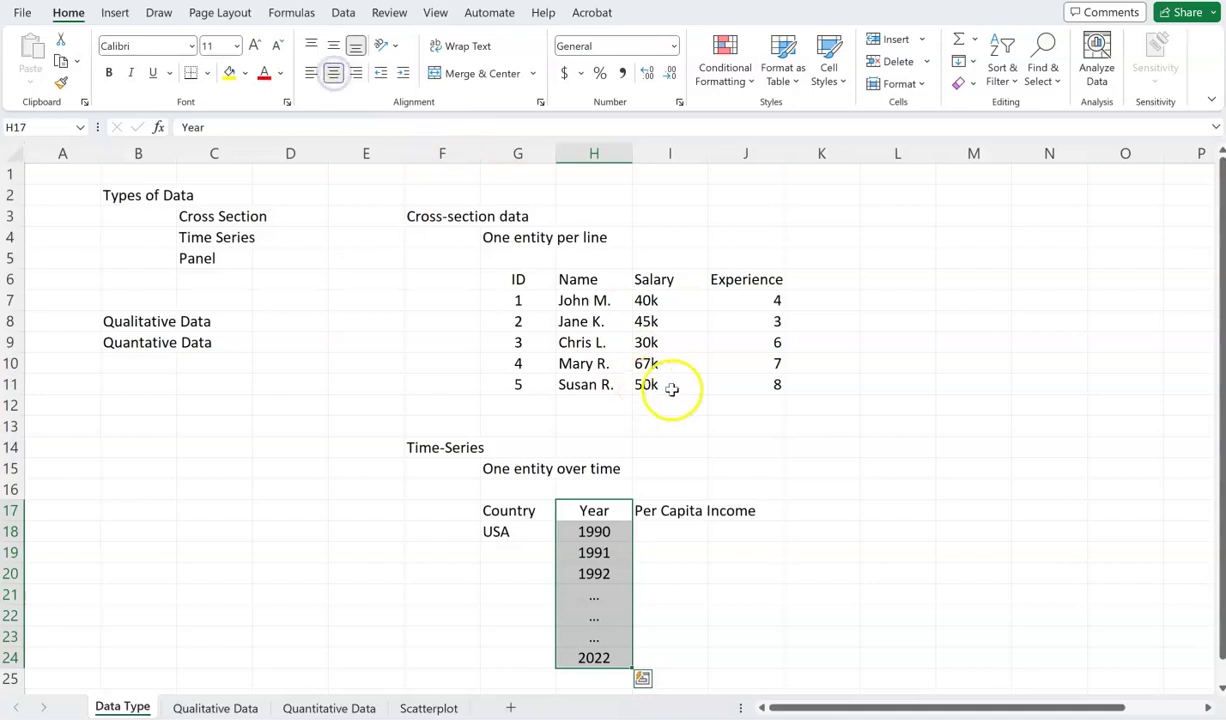
Step: Copy USA from G18 down the Country column through G24
{"action": "left_click", "coordinate": [665, 510]}
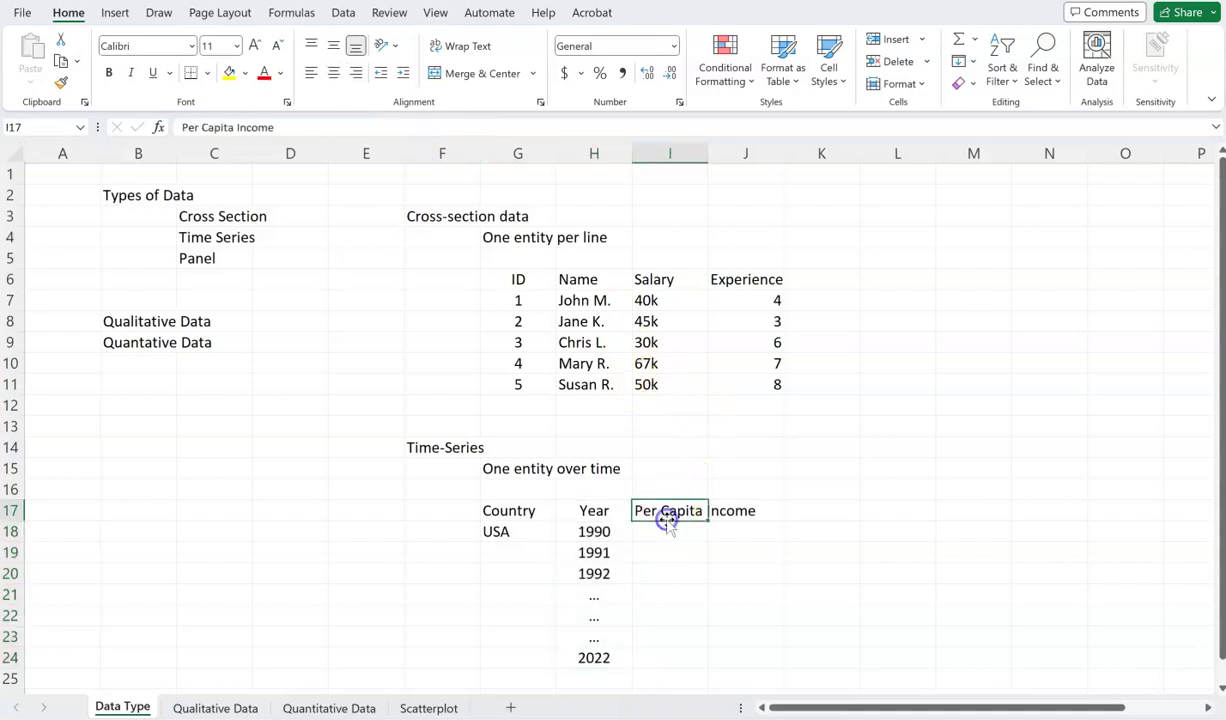
{"action": "left_click", "coordinate": [545, 533]}
{"action": "left_click_drag", "start_coordinate": [556, 541], "coordinate": [558, 669]}
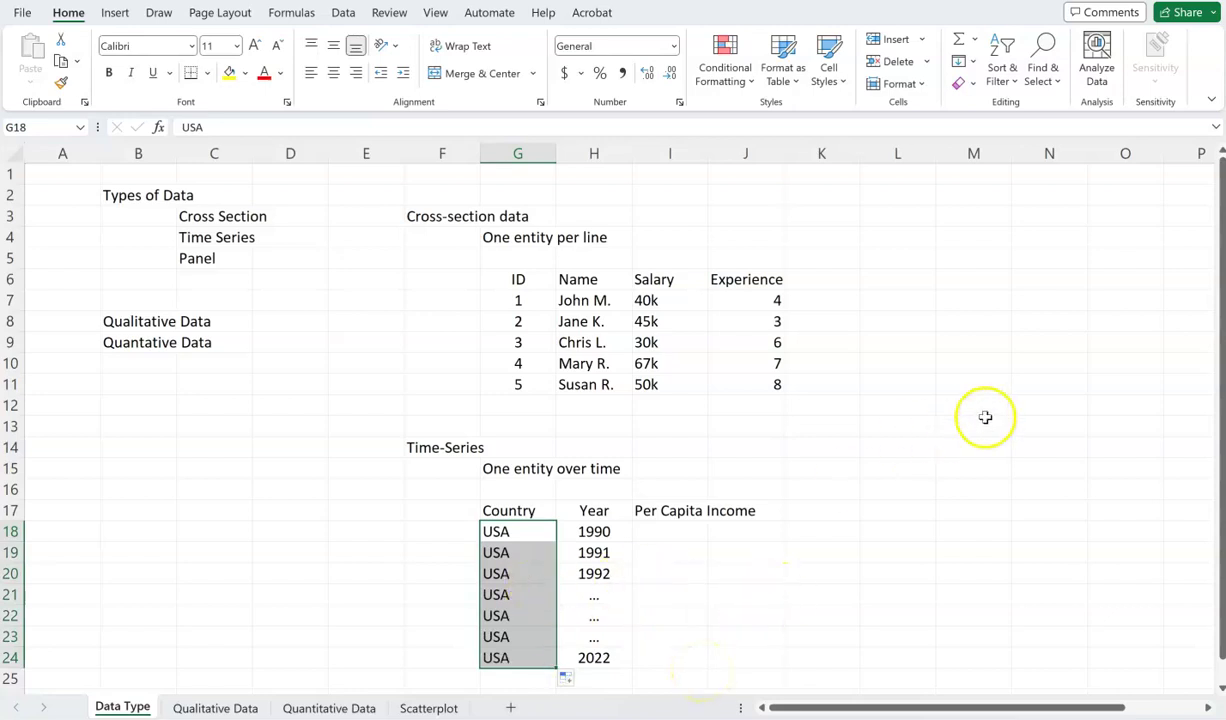
Step: Enter the heading Panel Data in L14 and "Longitudinal Data." in L15
{"action": "left_click", "coordinate": [912, 449]}
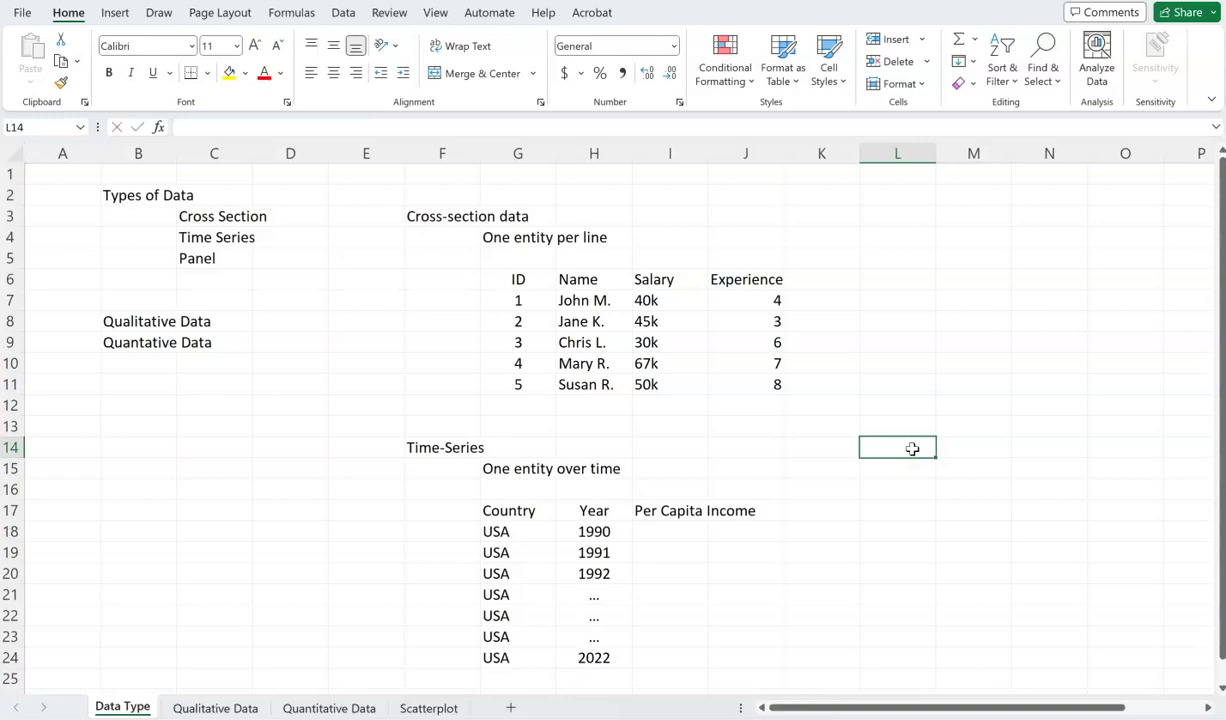
{"action": "type", "text": "Panel Data"}
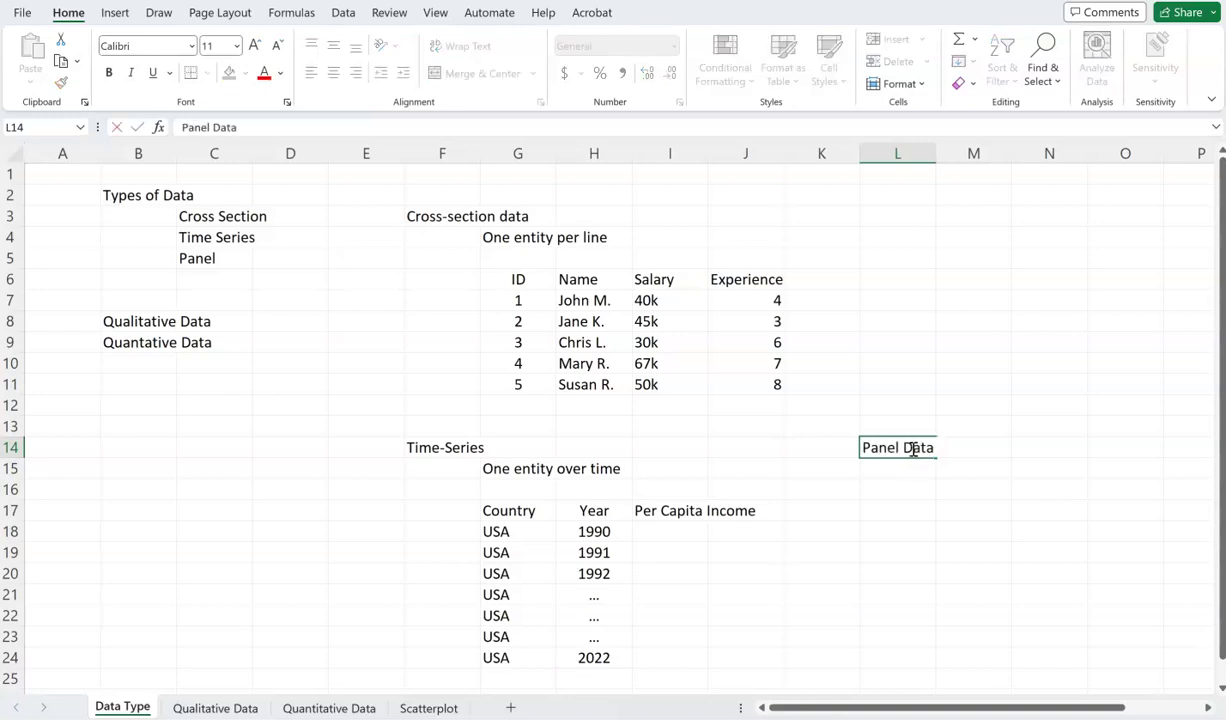
{"action": "key", "text": "Return"}
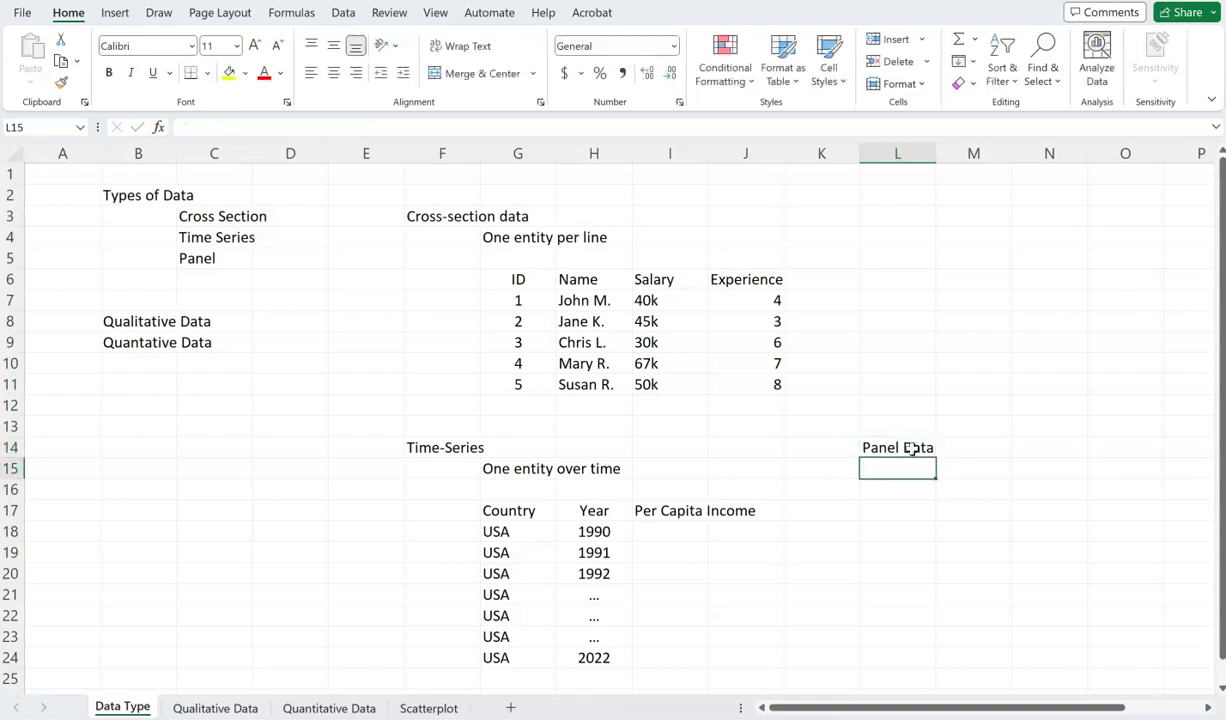
{"action": "key", "text": "Right"}
{"action": "key", "text": "Up"}
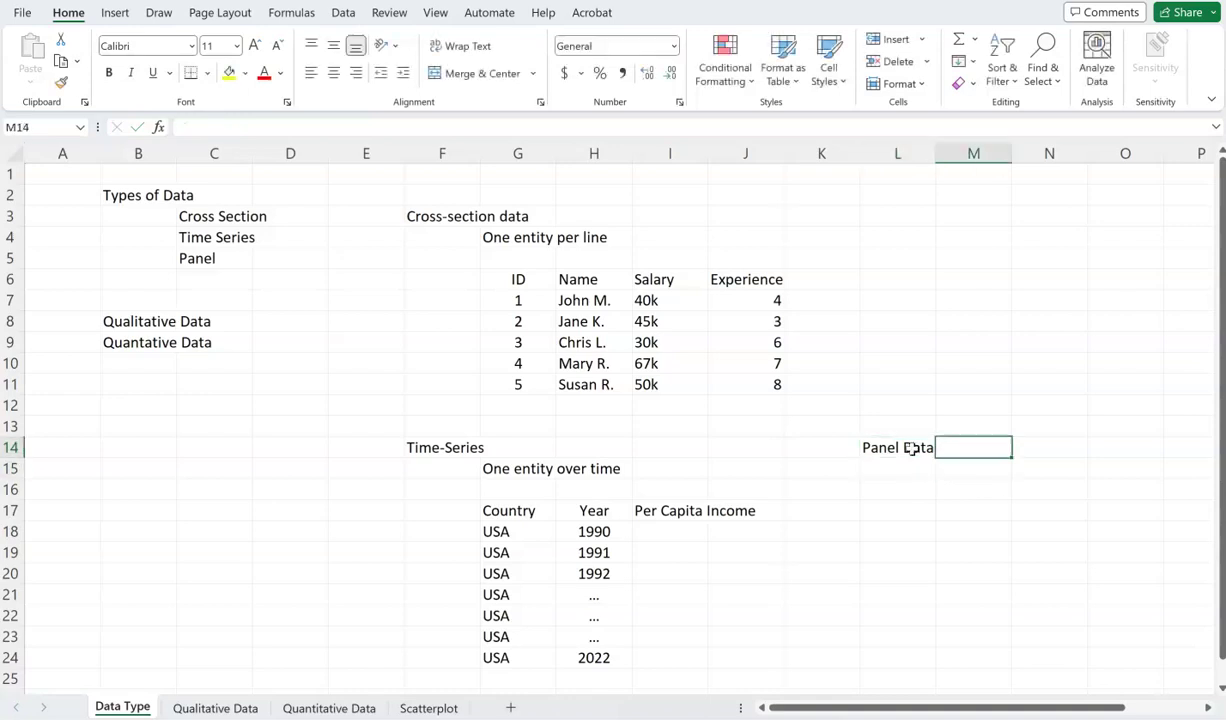
{"action": "key", "text": "Right"}
{"action": "key", "text": "Down"}
{"action": "key", "text": "Left"}
{"action": "key", "text": "Left"}
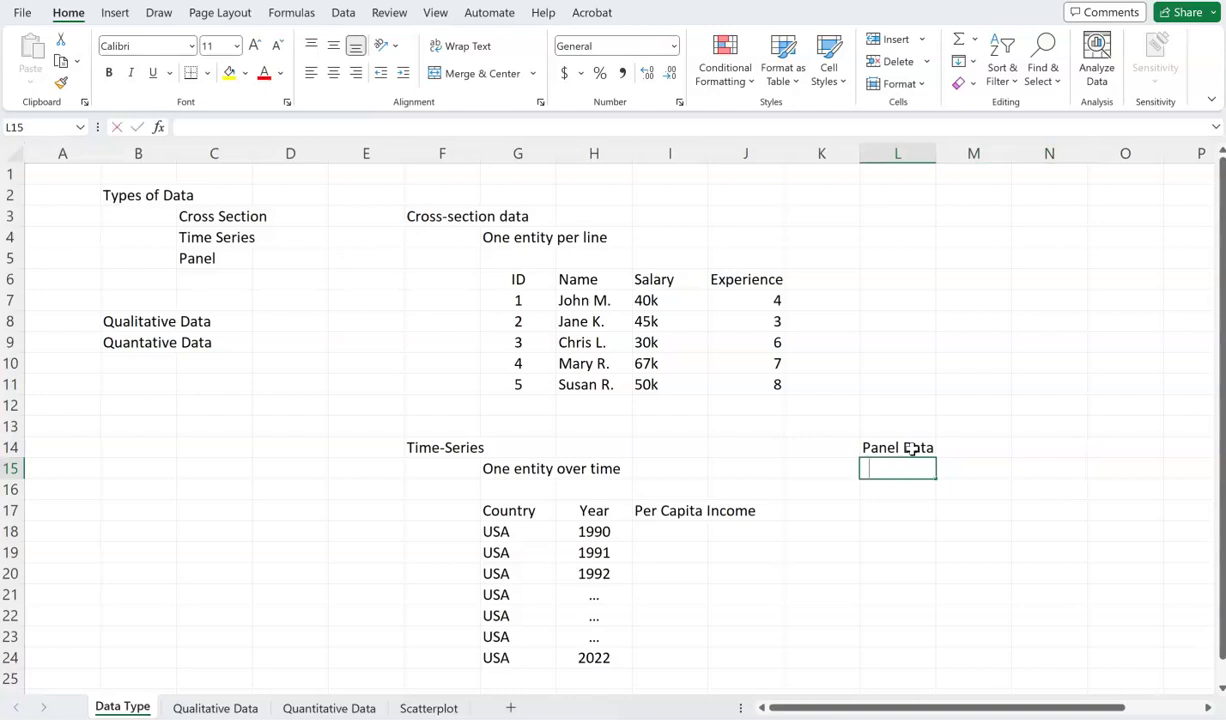
{"action": "type", "text": "Longitudinal Data."}
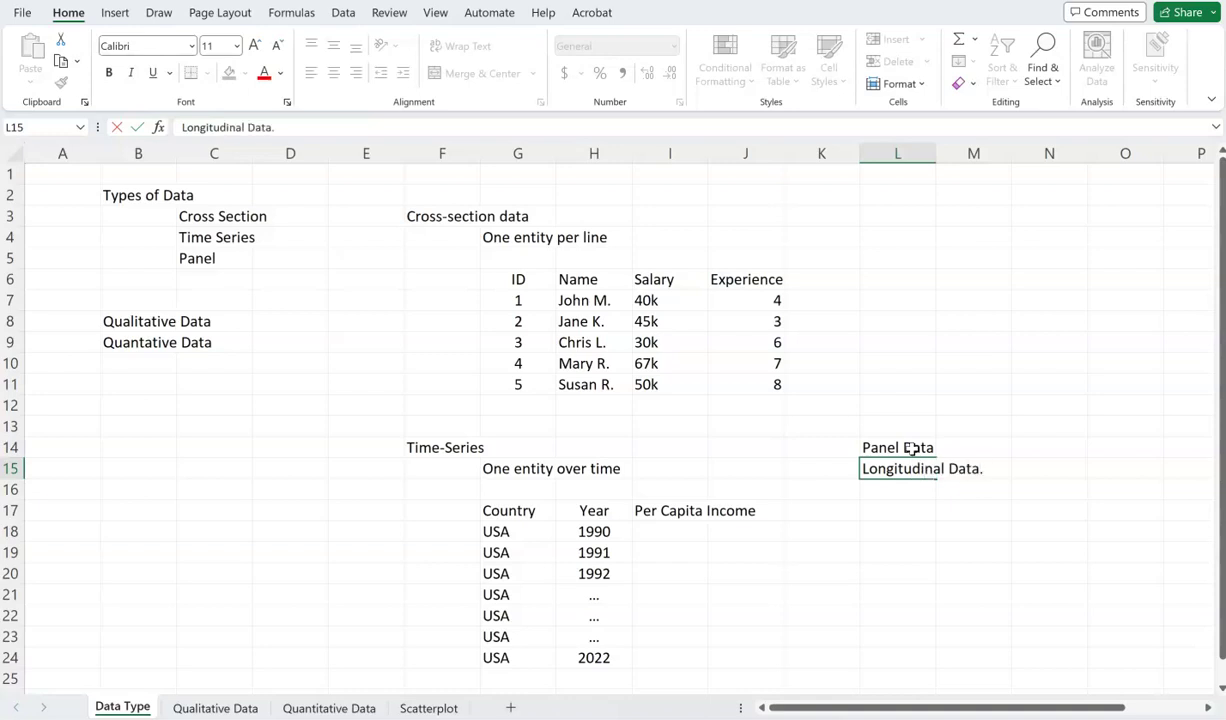
{"action": "key", "text": "Tab"}
{"action": "key", "text": "Left"}
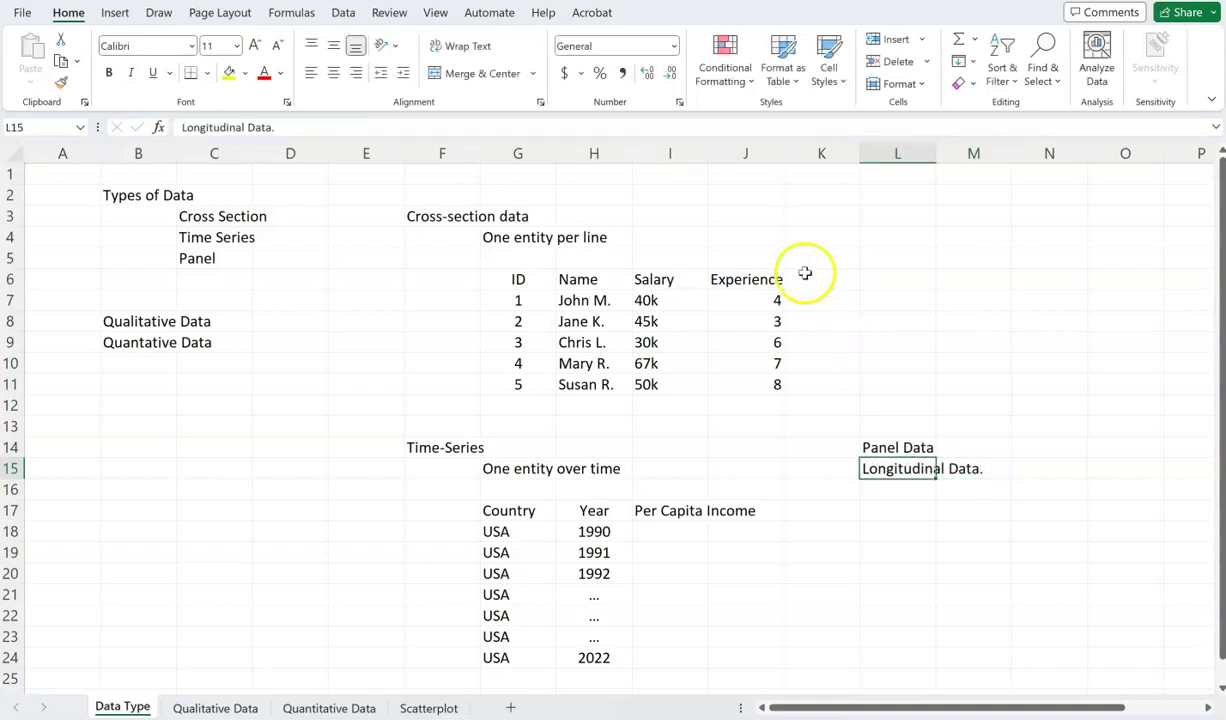
Step: Append "- follows different individuals over time" to the Longitudinal Data text in L15
{"action": "left_click", "coordinate": [800, 129]}
{"action": "type", "text": "- follows didfe"}
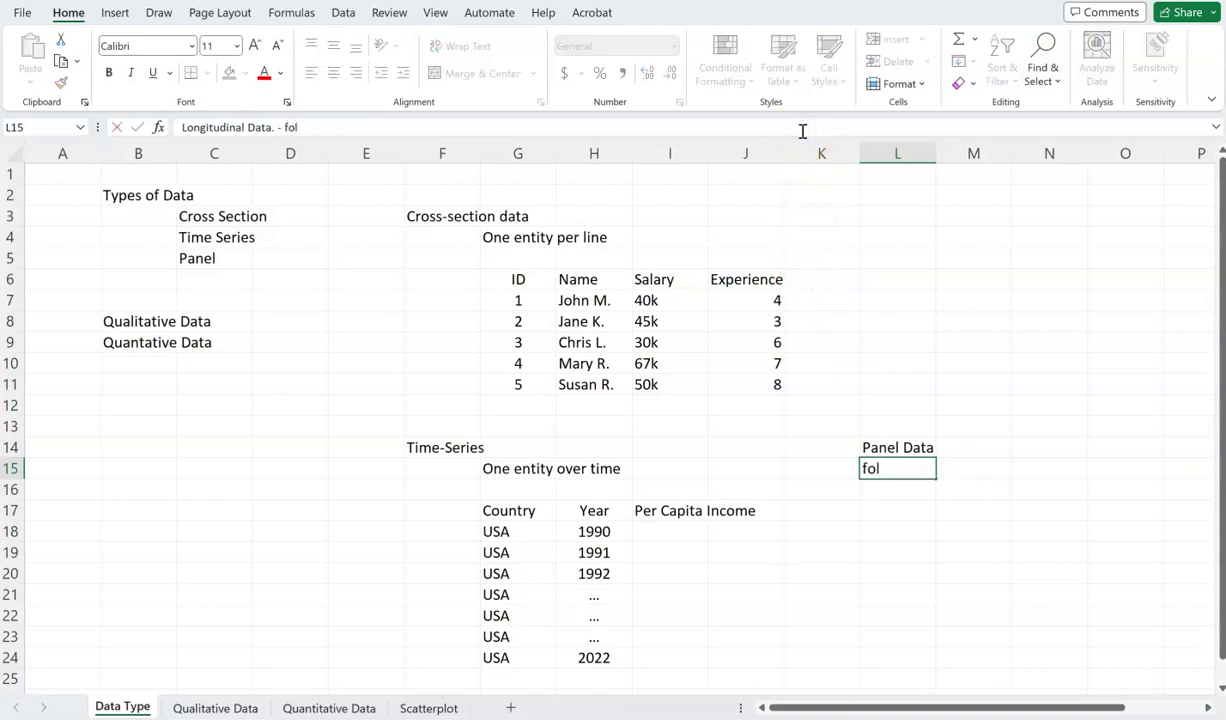
{"action": "key", "text": "BackSpace"}
{"action": "key", "text": "BackSpace"}
{"action": "key", "text": "BackSpace"}
{"action": "key", "text": "BackSpace"}
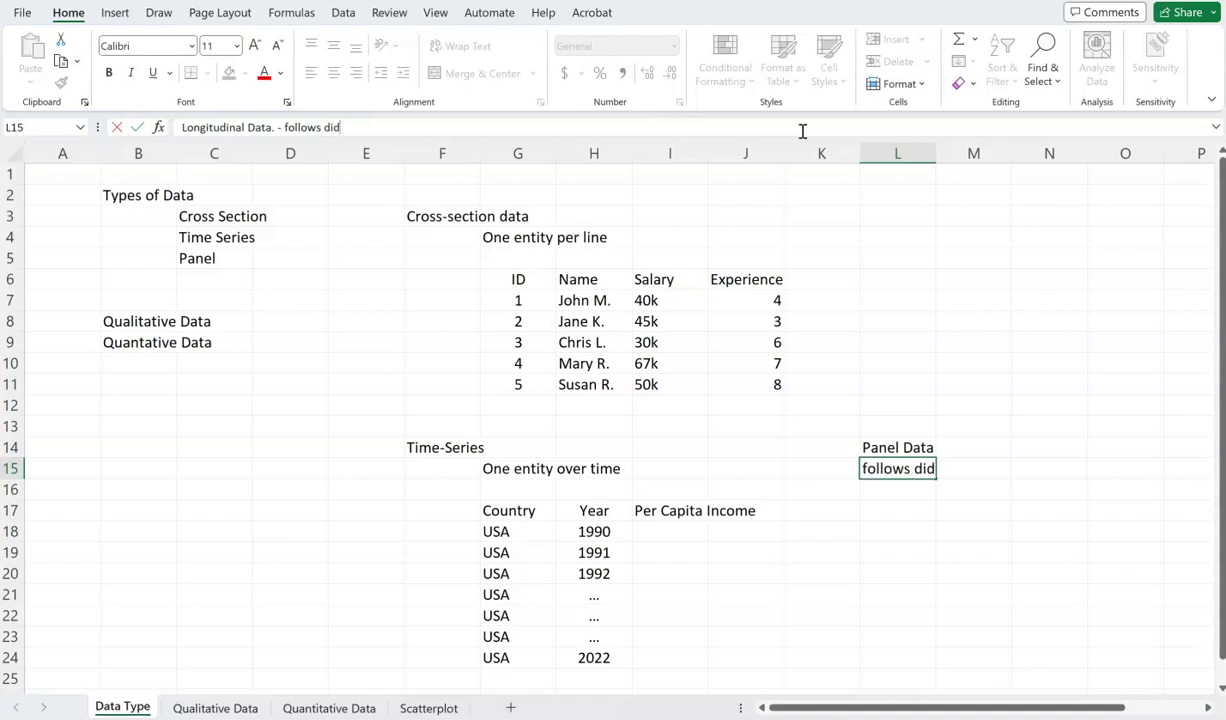
{"action": "type", "text": "id"}
{"action": "key", "text": "BackSpace"}
{"action": "type", "text": "ff"}
{"action": "key", "text": "BackSpace"}
{"action": "key", "text": "BackSpace"}
{"action": "type", "text": "fferent individuals over time"}
{"action": "key", "text": "Return"}
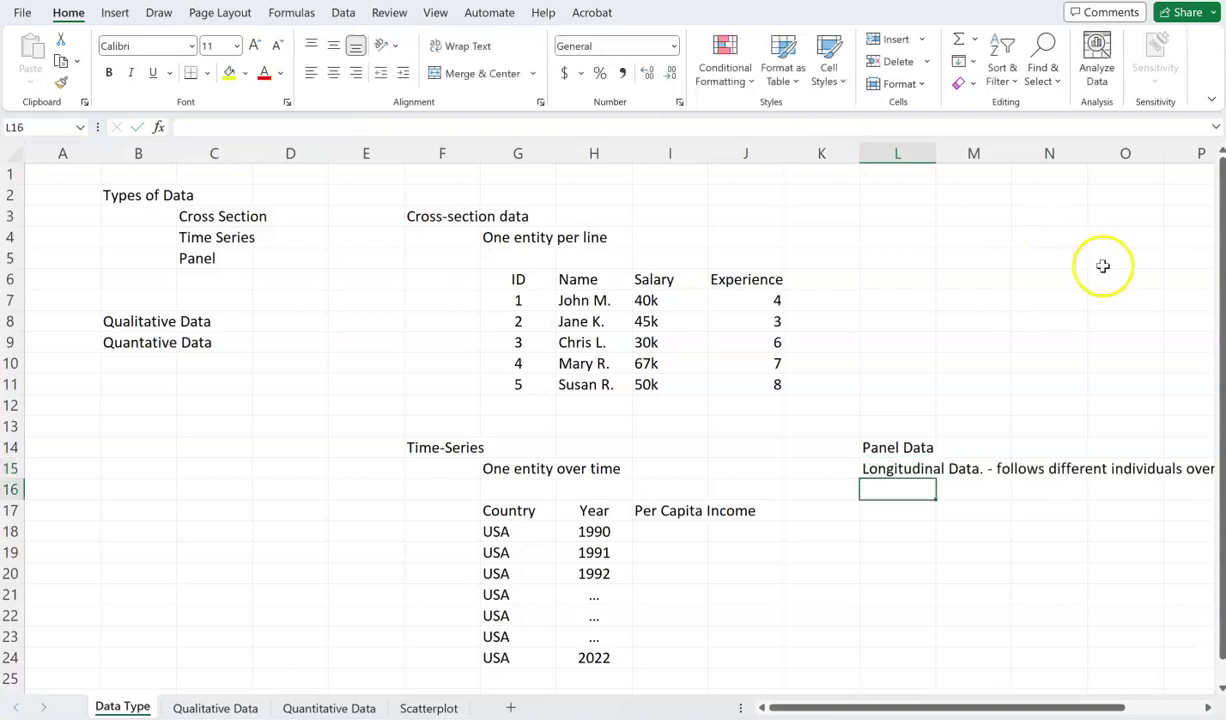
Step: Enter the panel data headers ID, Name and GPA in L17 to N17
{"action": "left_click", "coordinate": [1208, 707]}
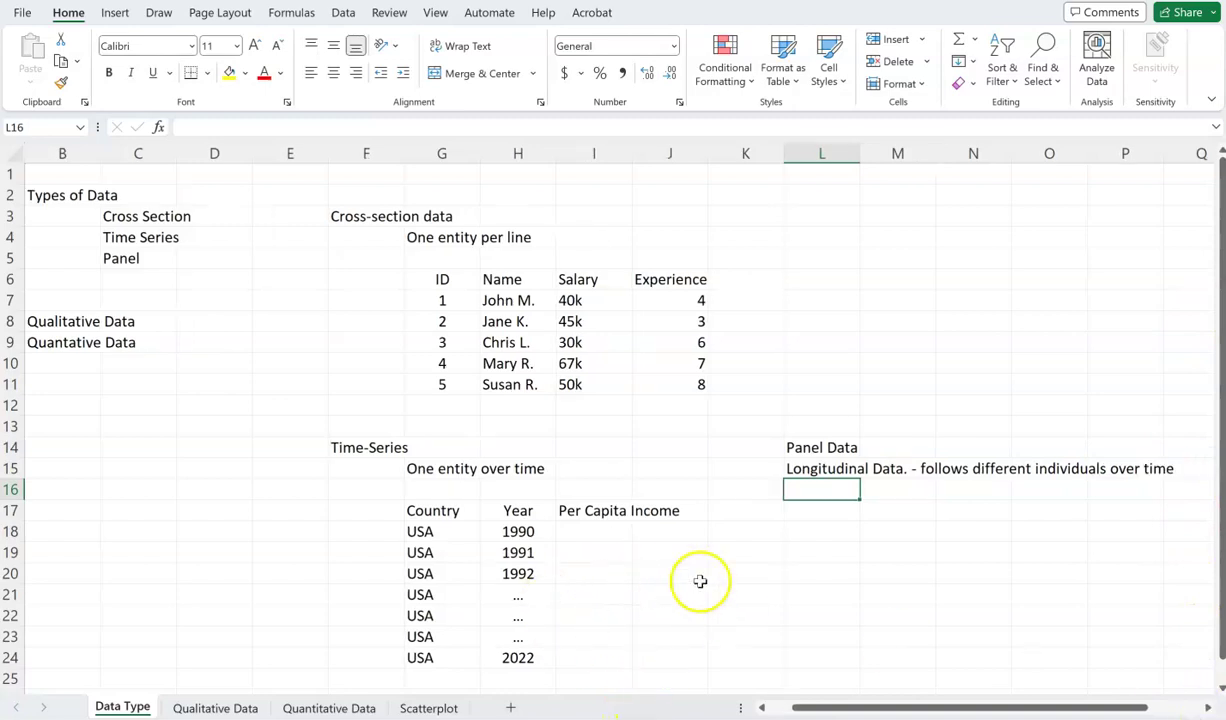
{"action": "scroll", "coordinate": [845, 583], "scroll_direction": "down", "scroll_amount": 1}
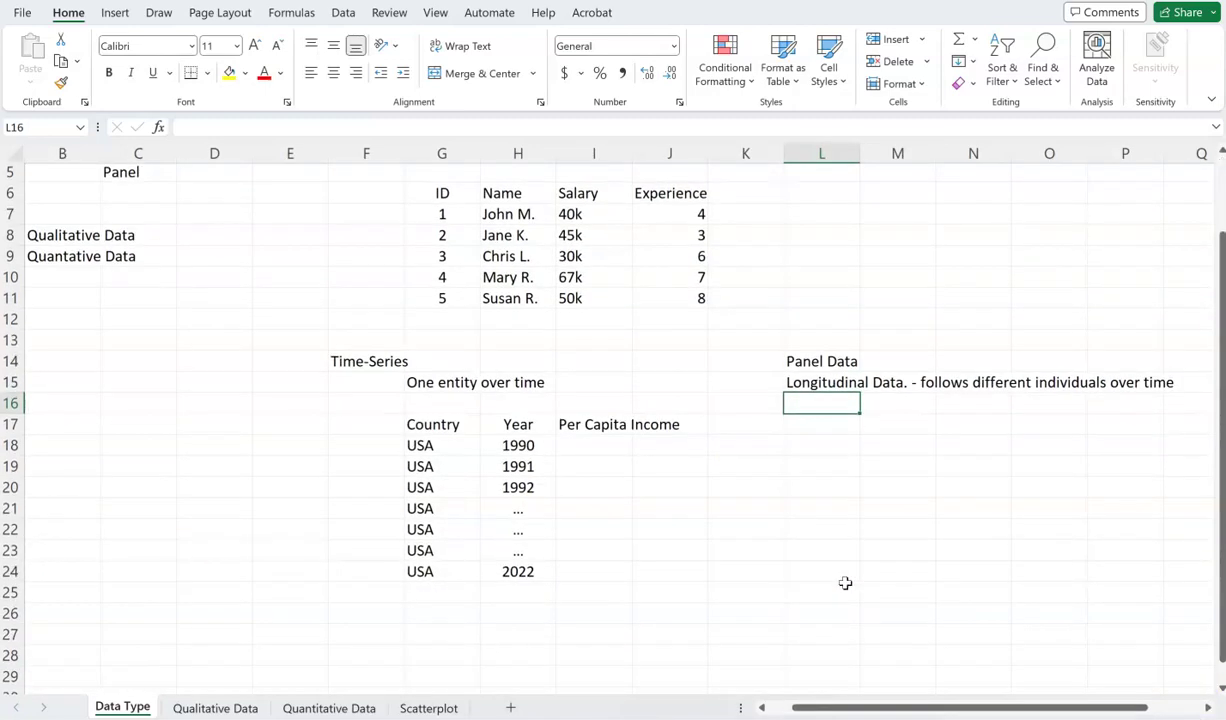
{"action": "key", "text": "Down"}
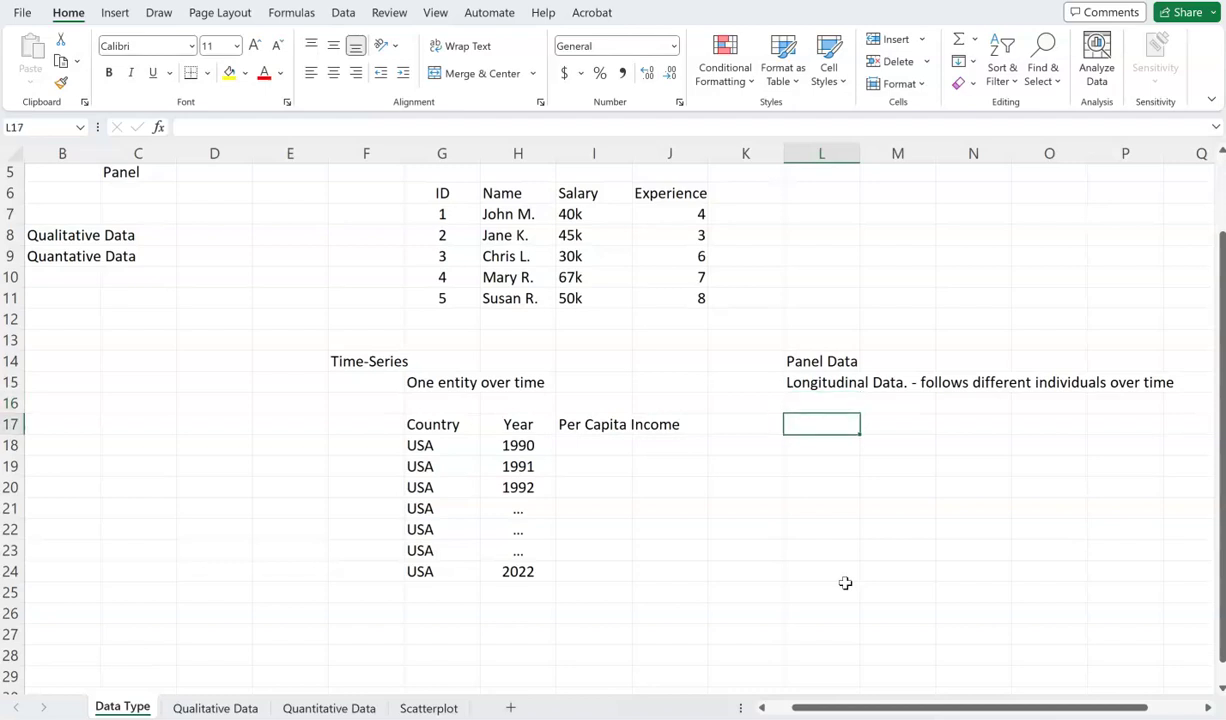
{"action": "type", "text": "ID"}
{"action": "key", "text": "Tab"}
{"action": "type", "text": "Name"}
{"action": "key", "text": "Tab"}
{"action": "type", "text": "GPA"}
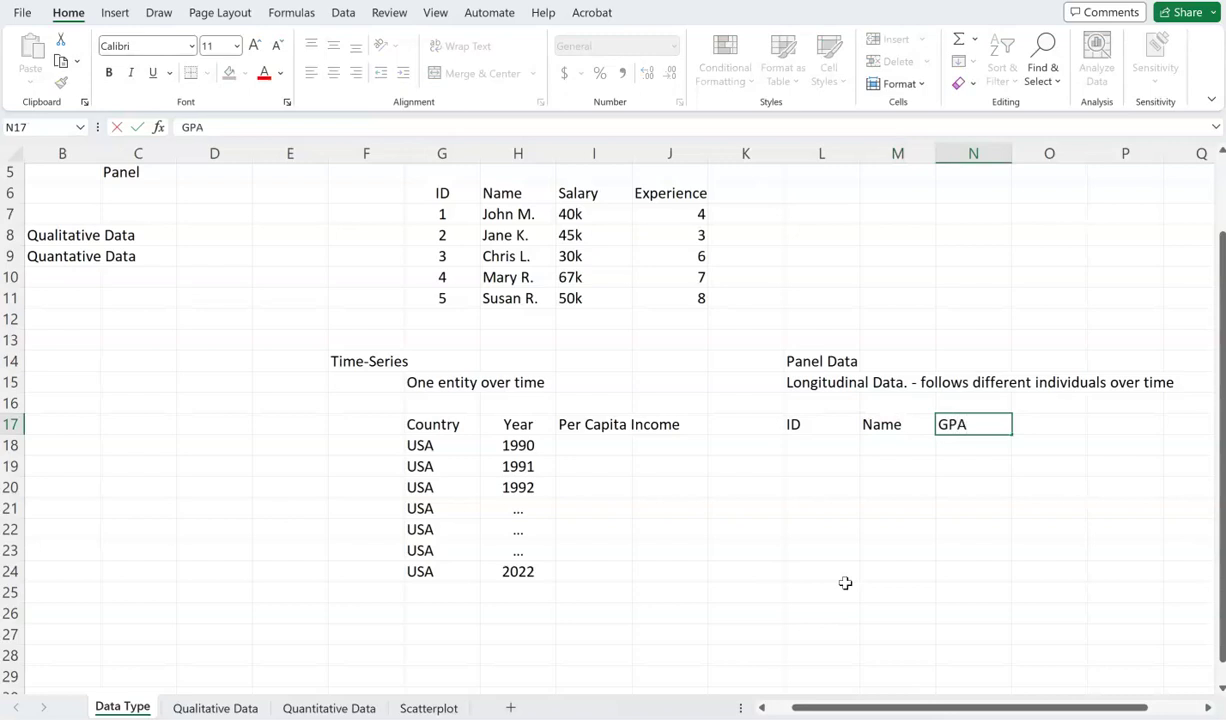
{"action": "key", "text": "Return"}
{"action": "key", "text": "Left"}
{"action": "key", "text": "Left"}
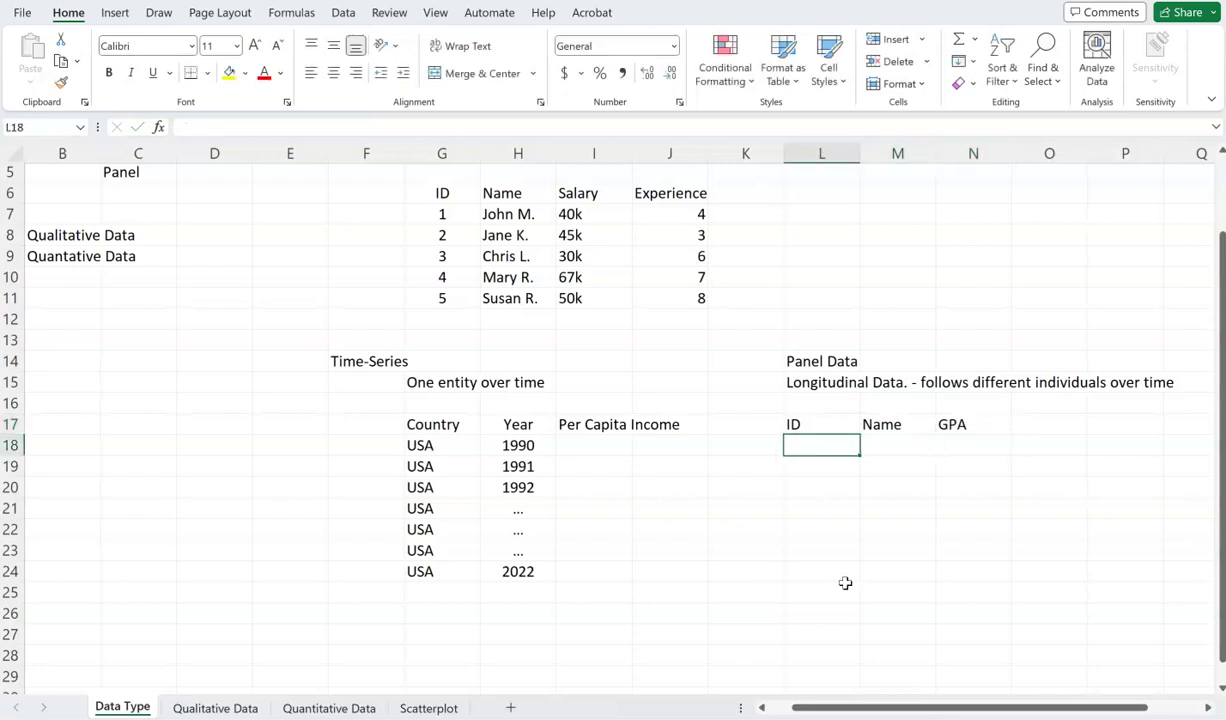
Step: Replace the header in N17 with Year and enter GPA as the header in O17
{"action": "type", "text": "1"}
{"action": "key", "text": "Right"}
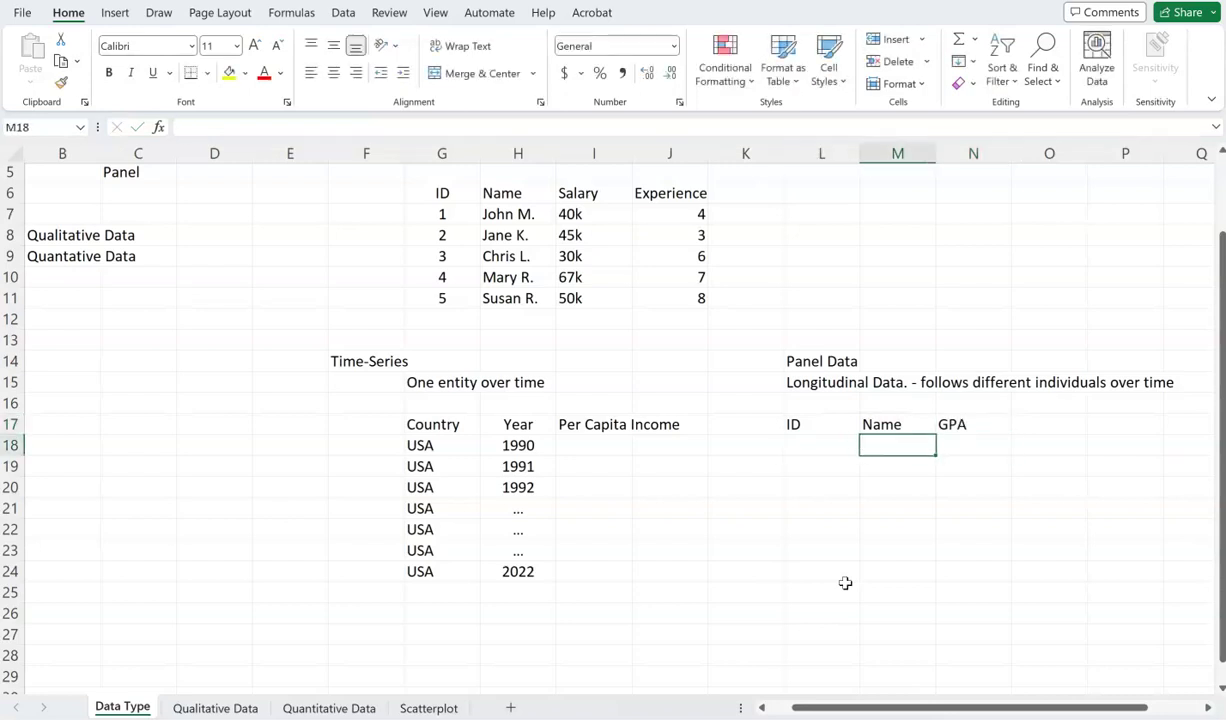
{"action": "key", "text": "Right"}
{"action": "key", "text": "Up"}
{"action": "key", "text": "BackSpace"}
{"action": "type", "text": "Year"}
{"action": "key", "text": "Tab"}
{"action": "type", "text": "GDP"}
{"action": "key", "text": "BackSpace"}
{"action": "key", "text": "BackSpace"}
{"action": "type", "text": "PA"}
{"action": "key", "text": "Return"}
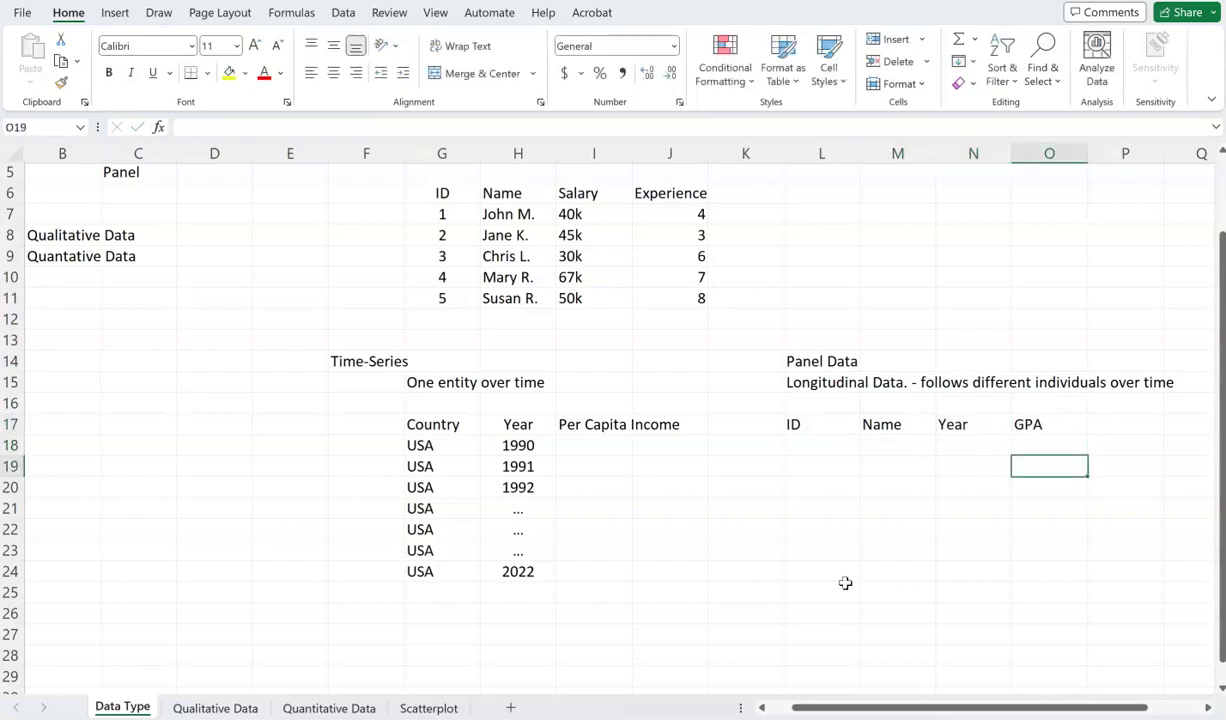
Step: Fill the panel table's ID column, cells L18 to L21, with 1
{"action": "key", "text": "Left"}
{"action": "key", "text": "Left"}
{"action": "key", "text": "Left"}
{"action": "type", "text": "1"}
{"action": "key", "text": "Return"}
{"action": "type", "text": "1"}
{"action": "key", "text": "Return"}
{"action": "type", "text": "1"}
{"action": "key", "text": "Return"}
{"action": "type", "text": "1"}
{"action": "key", "text": "Up"}
{"action": "key", "text": "Up"}
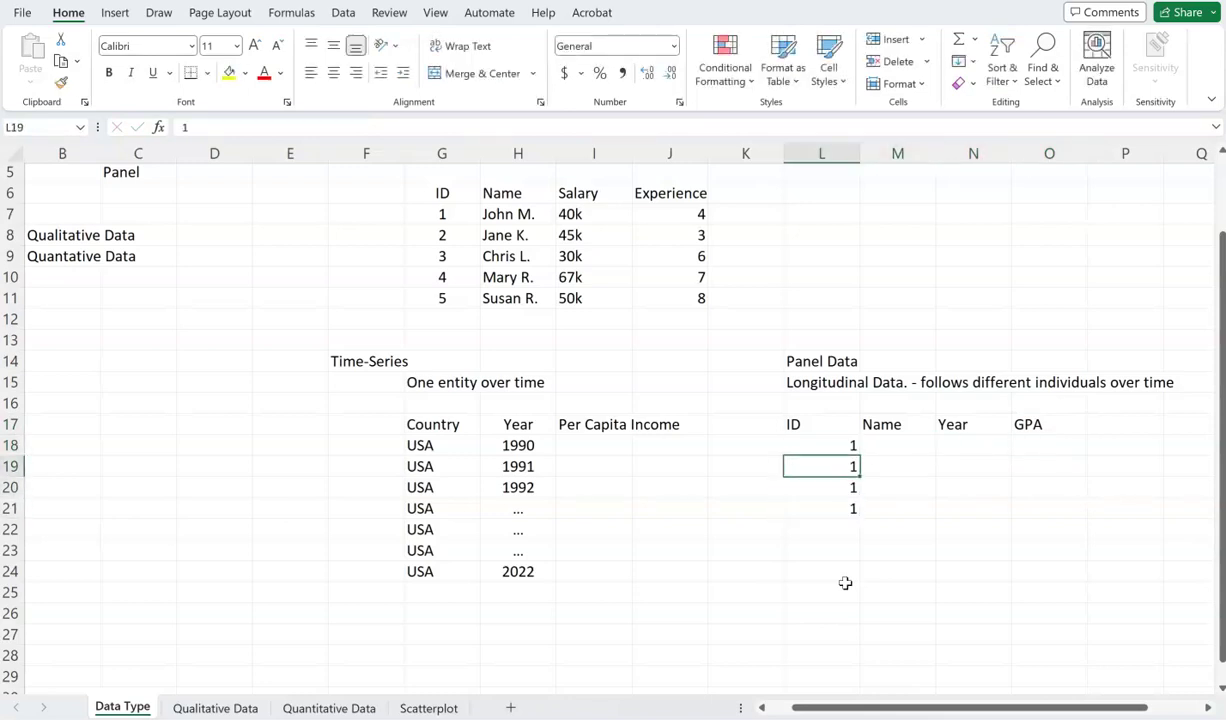
Step: Center the ID values in L18 to L21 of the panel data table
{"action": "key", "text": "Up"}
{"action": "key", "text": "shift+Down"}
{"action": "key", "text": "shift+Down"}
{"action": "key", "text": "shift+Down"}
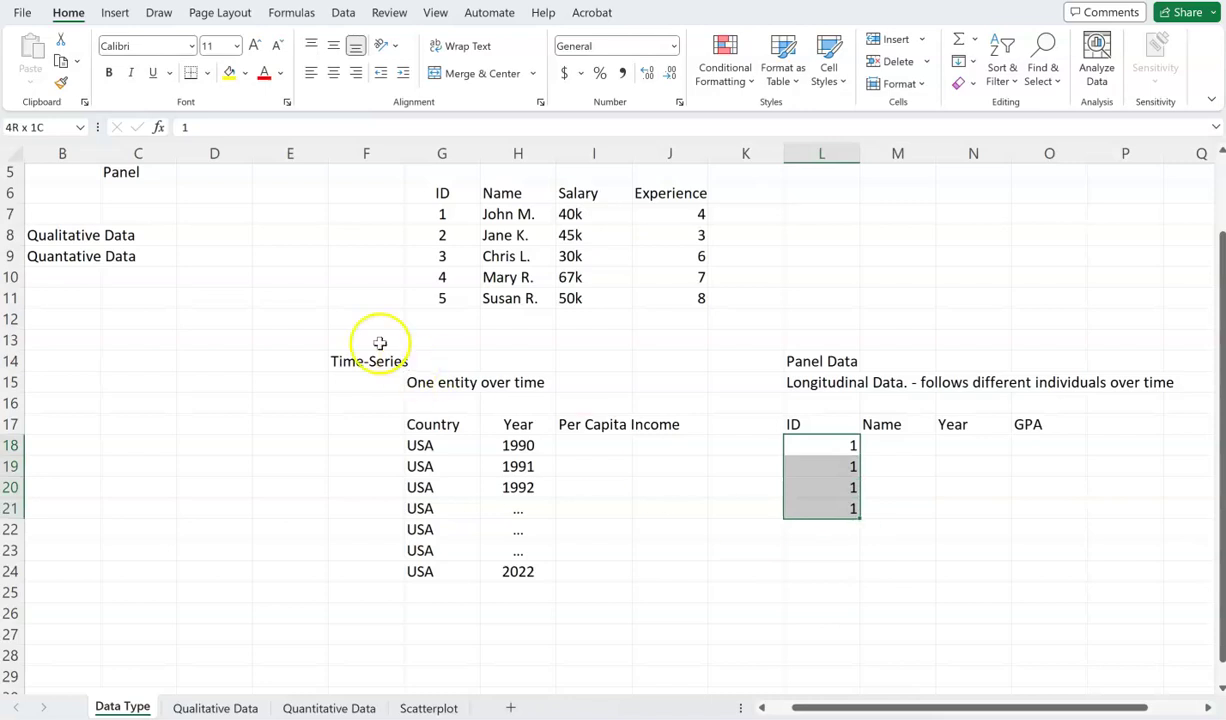
{"action": "left_click", "coordinate": [330, 72]}
Step: Fill the panel table's Name column, M18 to M21, with the first individual's name from the cross-section table
{"action": "key", "text": "Right"}
{"action": "type", "text": "John M"}
{"action": "key", "text": "Return"}
{"action": "type", "text": "J"}
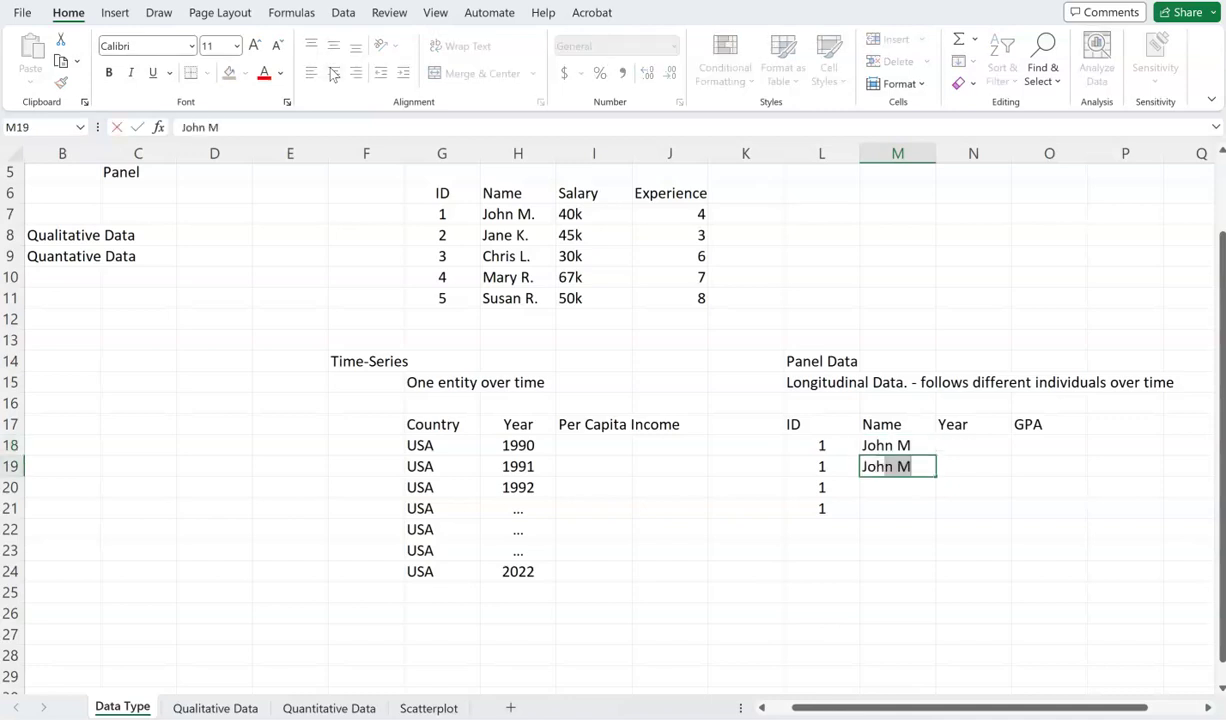
{"action": "key", "text": "Return"}
{"action": "type", "text": "john M"}
{"action": "key", "text": "Return"}
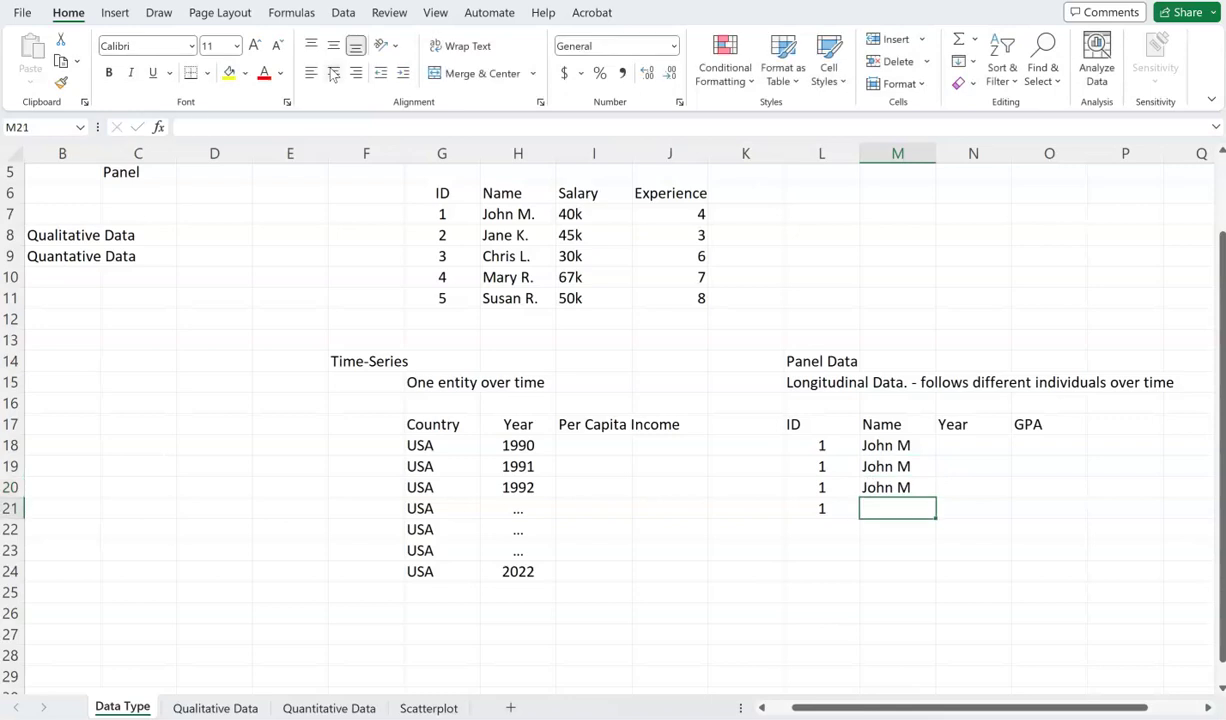
{"action": "type", "text": "j"}
{"action": "key", "text": "ctrl+Return"}
Step: Enter Fall,21, Spring, 22, Fall, 22 and Spring,23 in the panel table's Year column, N18 to N21
{"action": "key", "text": "Right"}
{"action": "key", "text": "Right"}
{"action": "key", "text": "Up"}
{"action": "key", "text": "Up"}
{"action": "key", "text": "Up"}
{"action": "key", "text": "Left"}
{"action": "key", "text": "Left"}
{"action": "key", "text": "Right"}
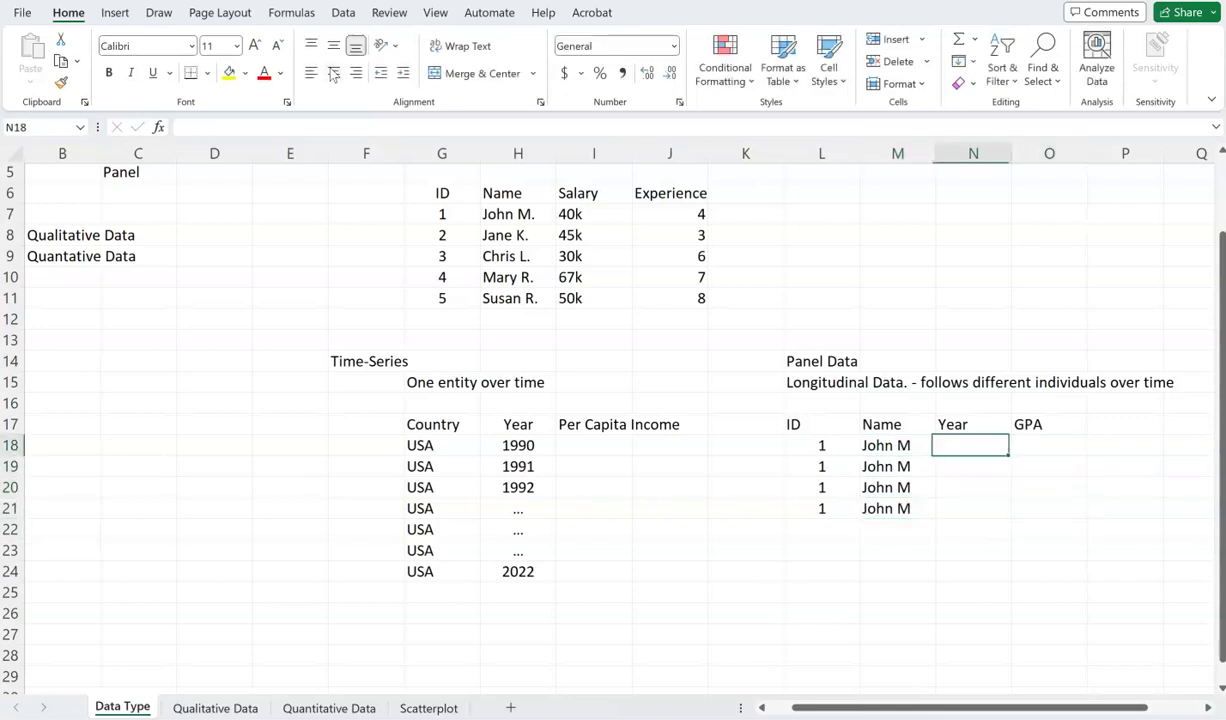
{"action": "type", "text": "Fall,21"}
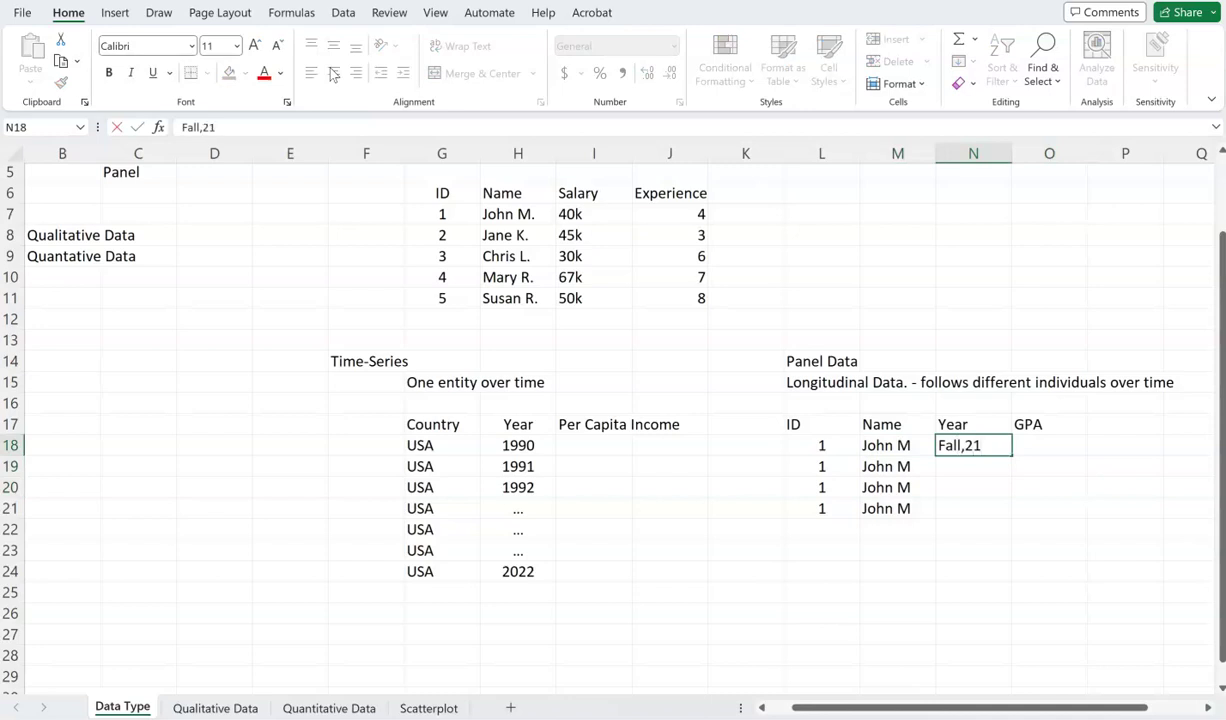
{"action": "key", "text": "Return"}
{"action": "type", "text": "Sprin"}
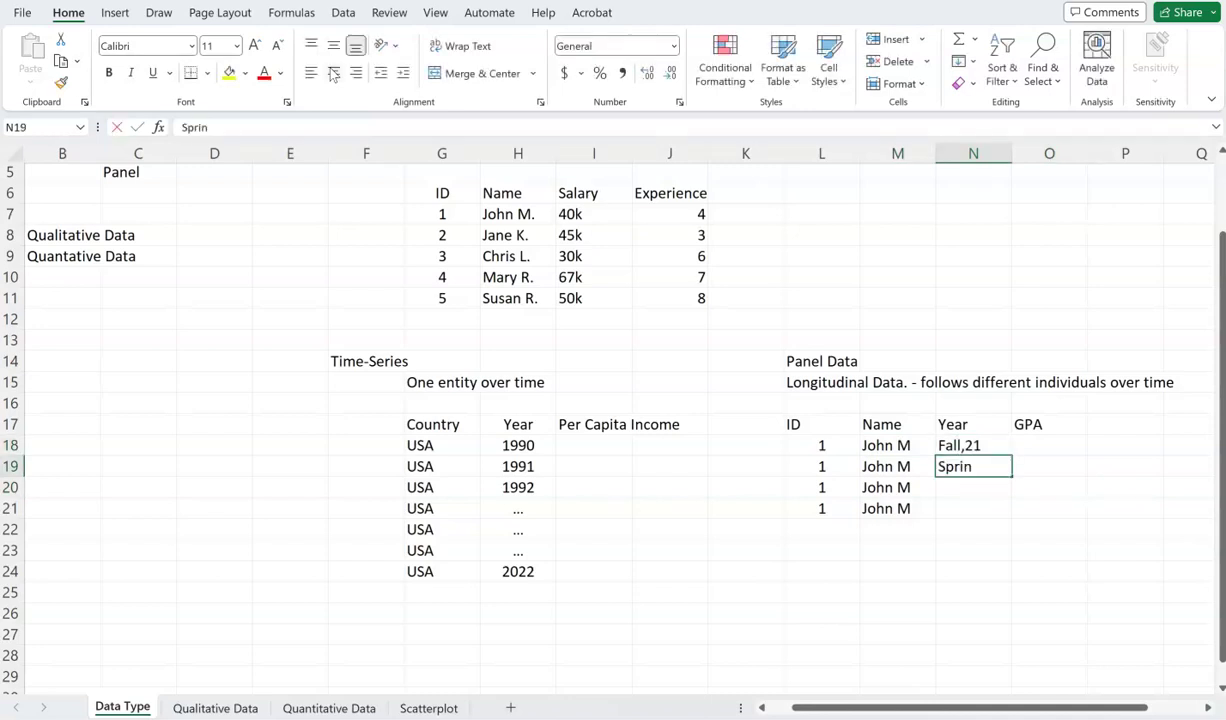
{"action": "type", "text": "g, 22"}
{"action": "key", "text": "Return"}
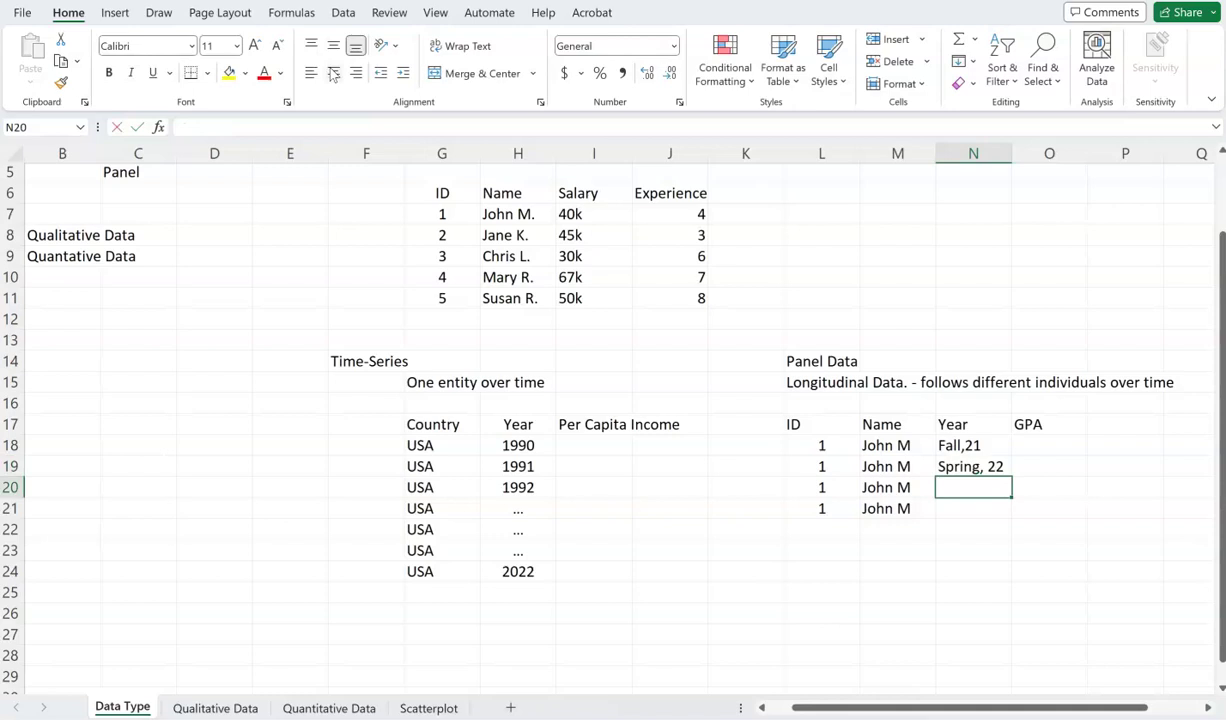
{"action": "type", "text": "Fall, 22"}
{"action": "key", "text": "Return"}
{"action": "type", "text": "Spring, 23"}
{"action": "key", "text": "Return"}
Step: Enter the first individual's GPA values 3.2, 3.4 and 3.3 in O18 to O20
{"action": "key", "text": "Up"}
{"action": "key", "text": "Up"}
{"action": "key", "text": "Up"}
{"action": "key", "text": "Up"}
{"action": "key", "text": "Up"}
{"action": "key", "text": "Down"}
{"action": "key", "text": "Right"}
{"action": "type", "text": "3.2"}
{"action": "key", "text": "Return"}
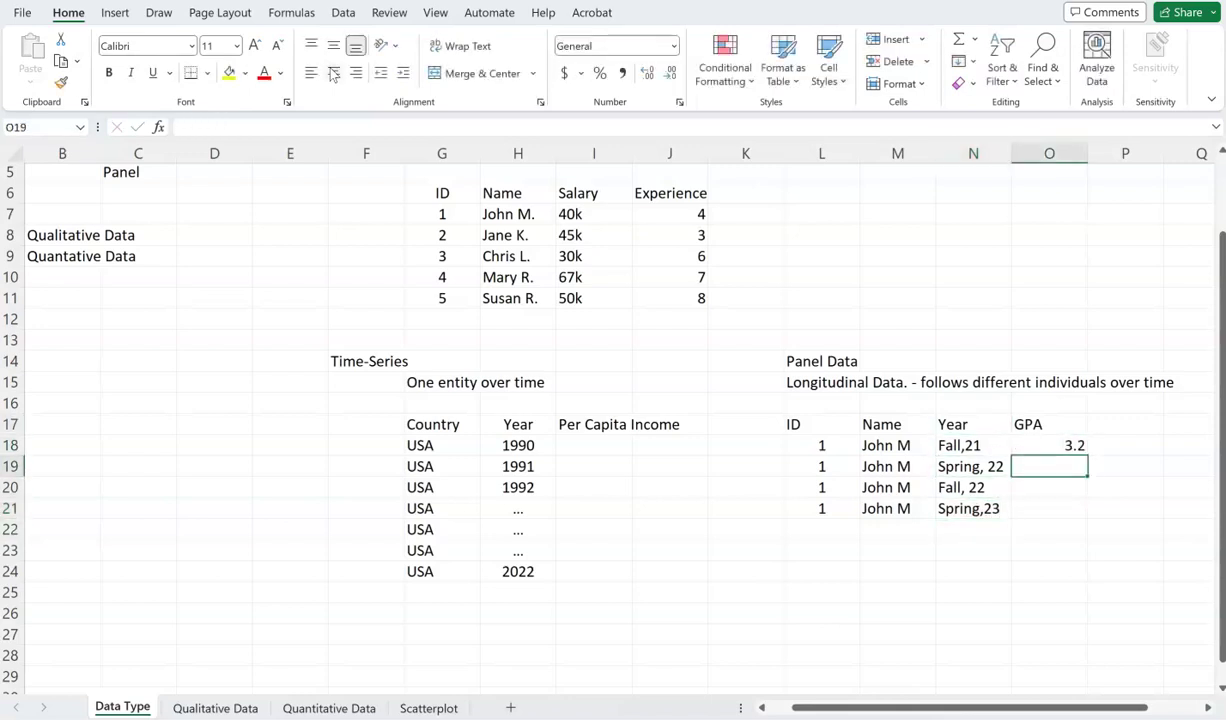
{"action": "type", "text": "3.4"}
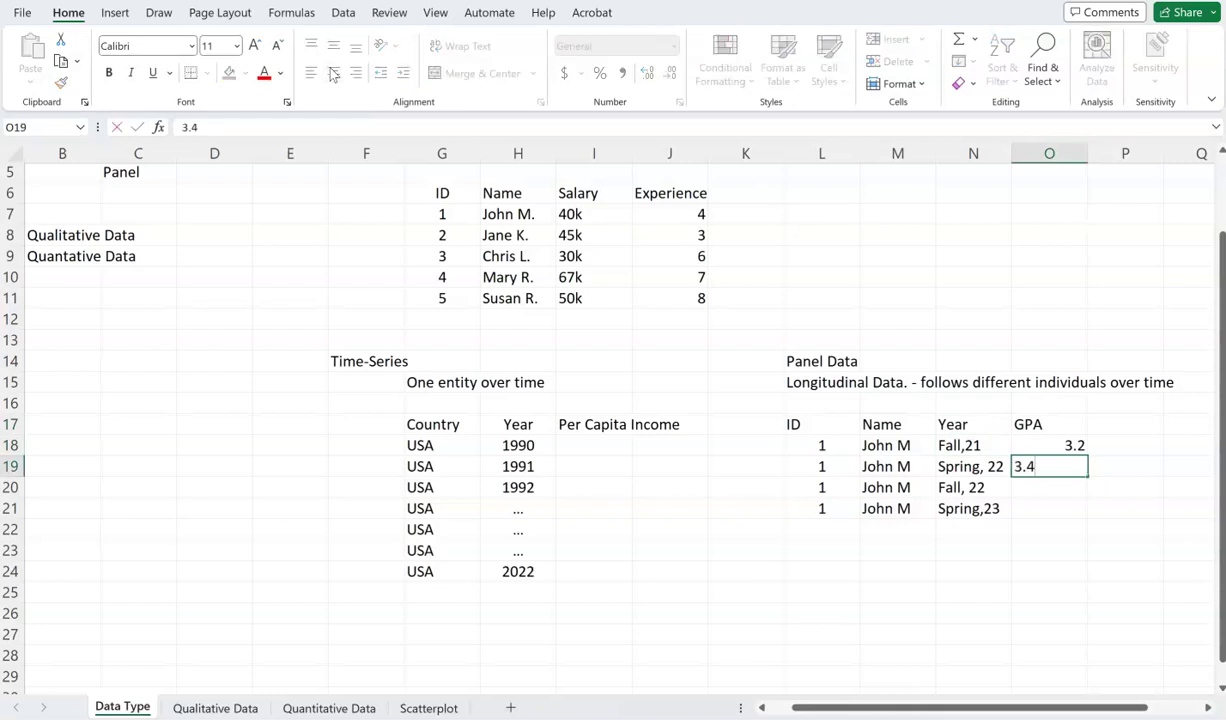
{"action": "key", "text": "Return"}
{"action": "type", "text": "3.3"}
{"action": "key", "text": "Return"}
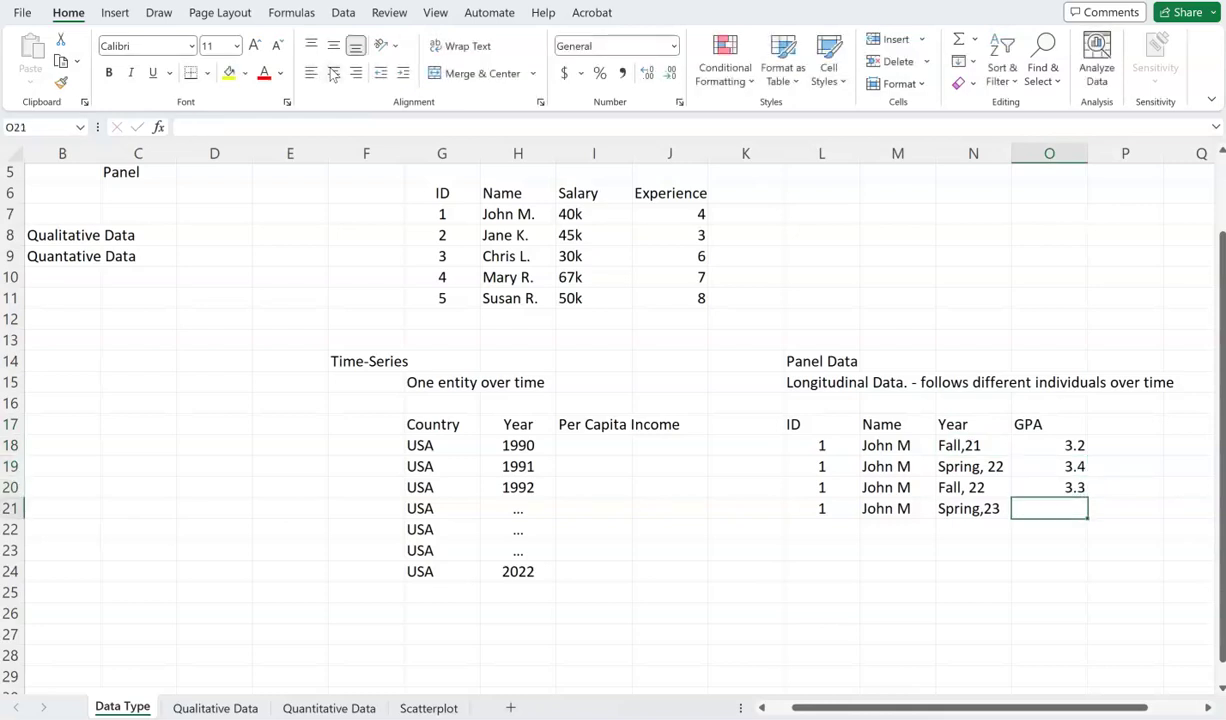
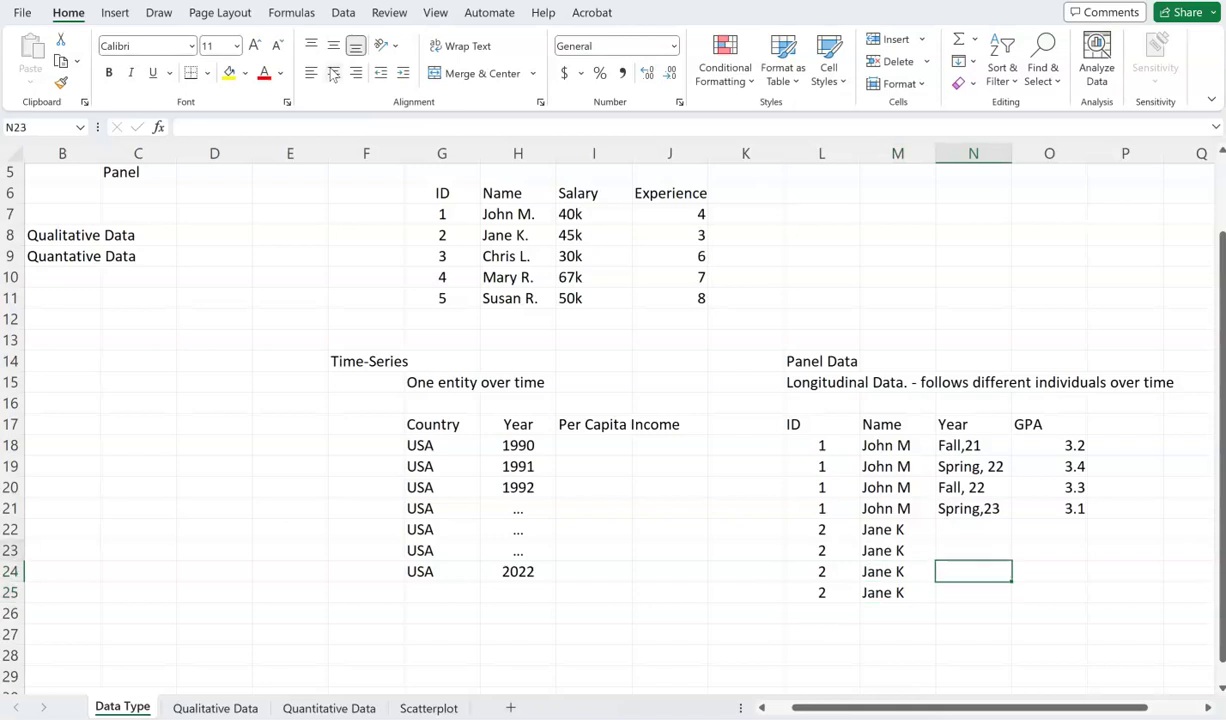
Step: Copy the four semesters in N18 to N21 to the second individual's rows, N22 to N25
{"action": "key", "text": "shift+Up"}
{"action": "key", "text": "shift+Up"}
{"action": "key", "text": "shift+Up"}
{"action": "key", "text": "ctrl+c"}
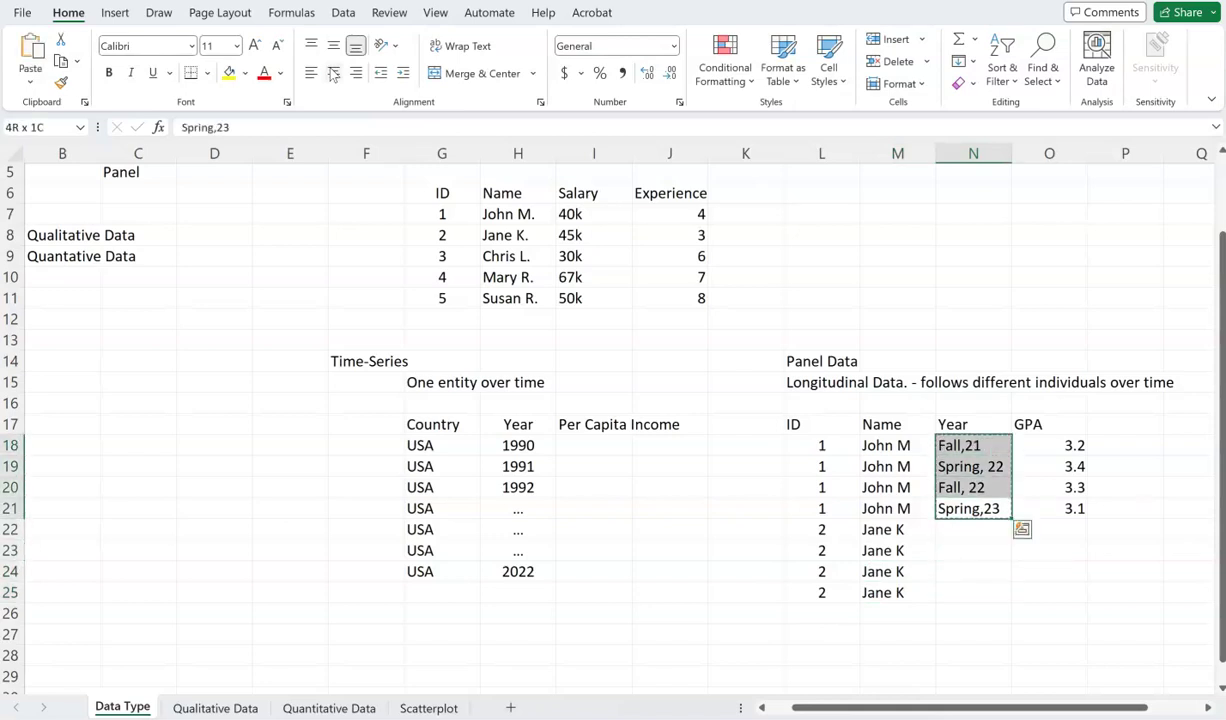
{"action": "key", "text": "Down"}
{"action": "key", "text": "ctrl+v"}
Step: Enter the second individual's GPA values 3.4, 3.5, 3.5 and 3.1 in O22 to O25
{"action": "key", "text": "Right"}
{"action": "key", "text": "shift+Down"}
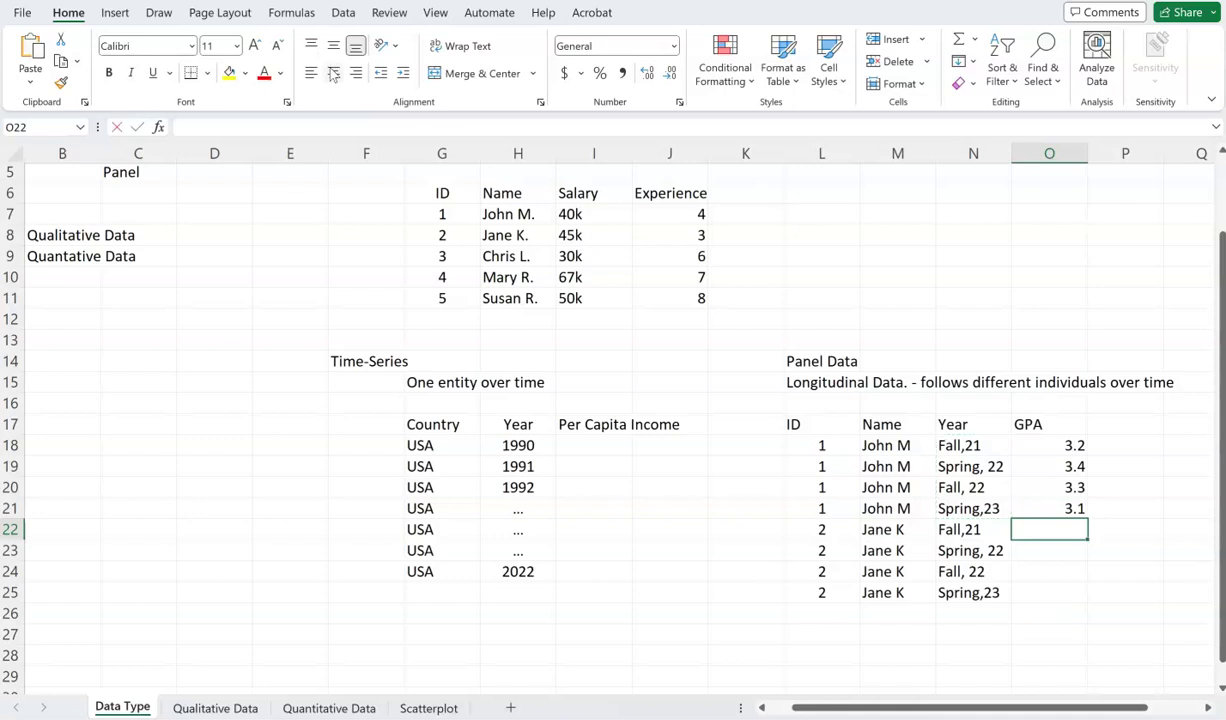
{"action": "type", "text": "3.4"}
{"action": "key", "text": "Return"}
{"action": "type", "text": "3"}
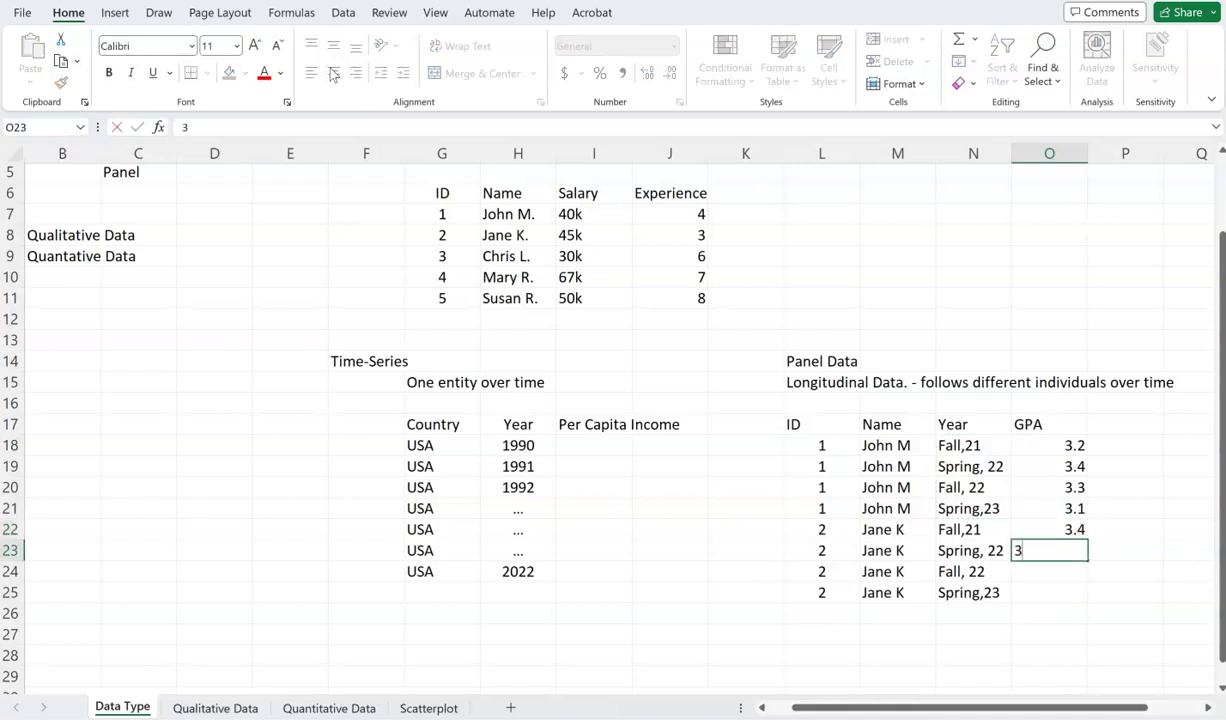
{"action": "type", "text": ".5"}
{"action": "key", "text": "Return"}
{"action": "type", "text": "3.5"}
{"action": "key", "text": "Return"}
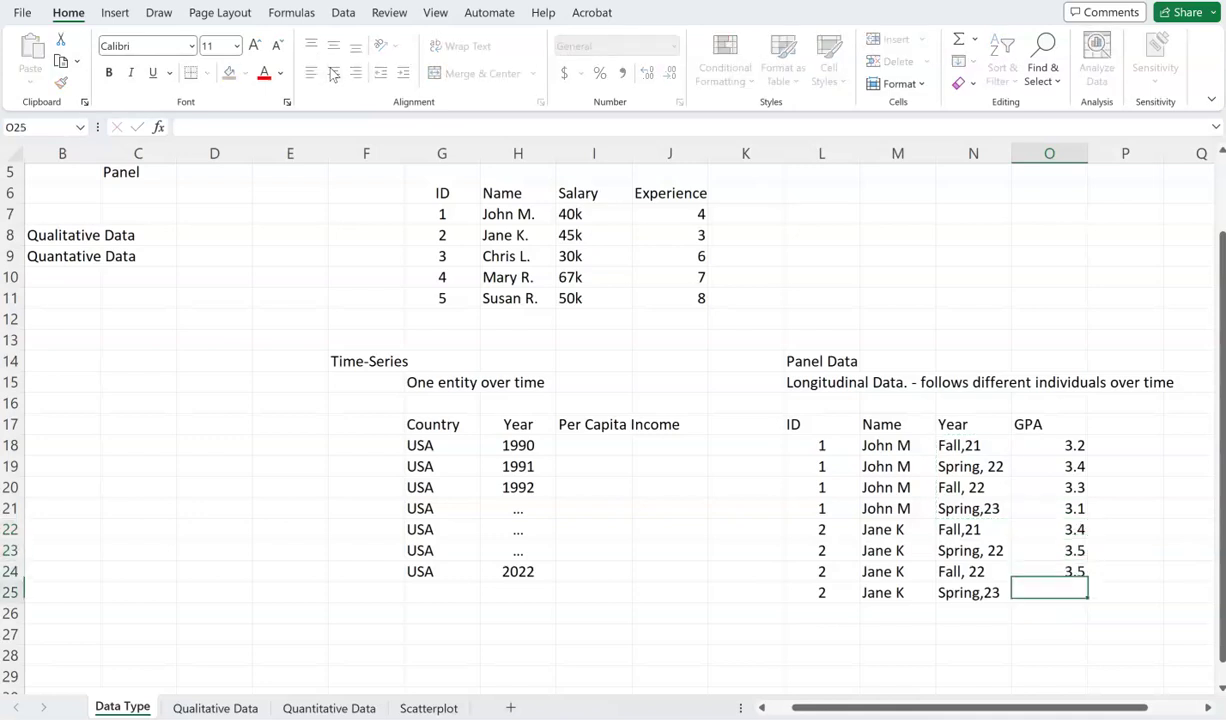
{"action": "type", "text": "3.1"}
{"action": "key", "text": "Return"}
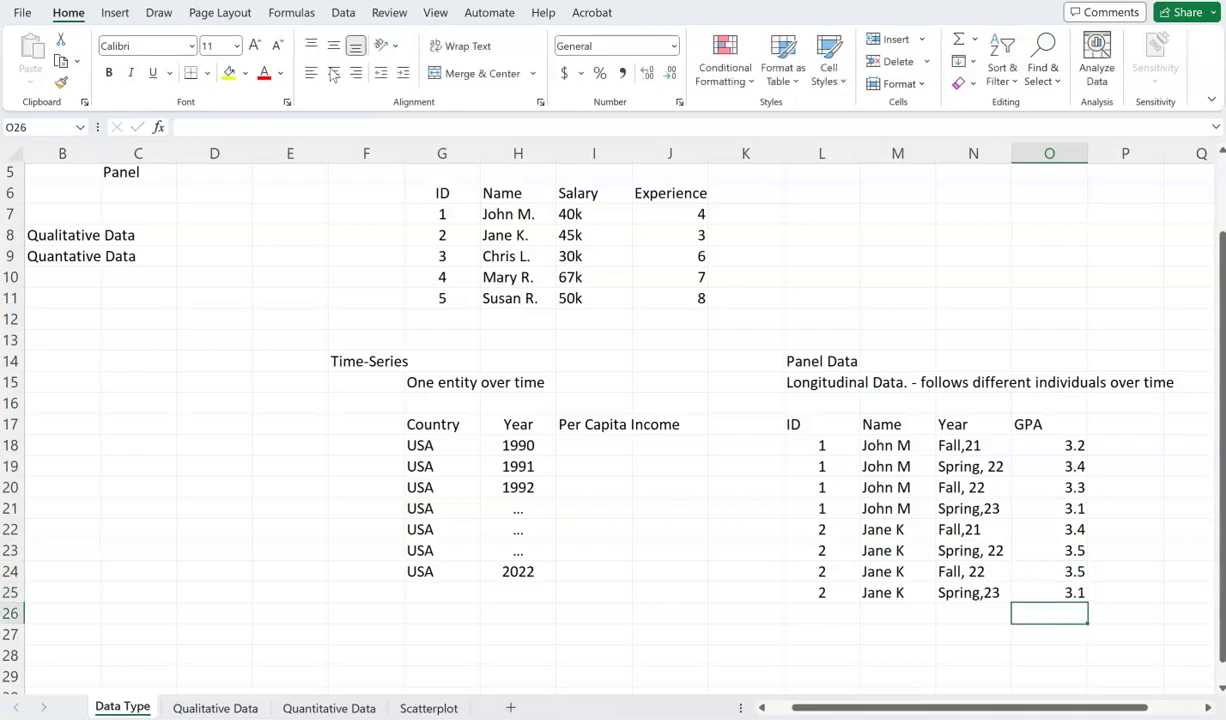
Step: Fill the ID cells L26 to L29 with 3 for a third individual
{"action": "key", "text": "Left"}
{"action": "key", "text": "Left"}
{"action": "key", "text": "Left"}
{"action": "key", "text": "Left"}
{"action": "key", "text": "Right"}
{"action": "type", "text": "3"}
{"action": "key", "text": "Return"}
{"action": "type", "text": "3"}
{"action": "key", "text": "Return"}
{"action": "type", "text": "3"}
{"action": "key", "text": "Return"}
{"action": "type", "text": "33"}
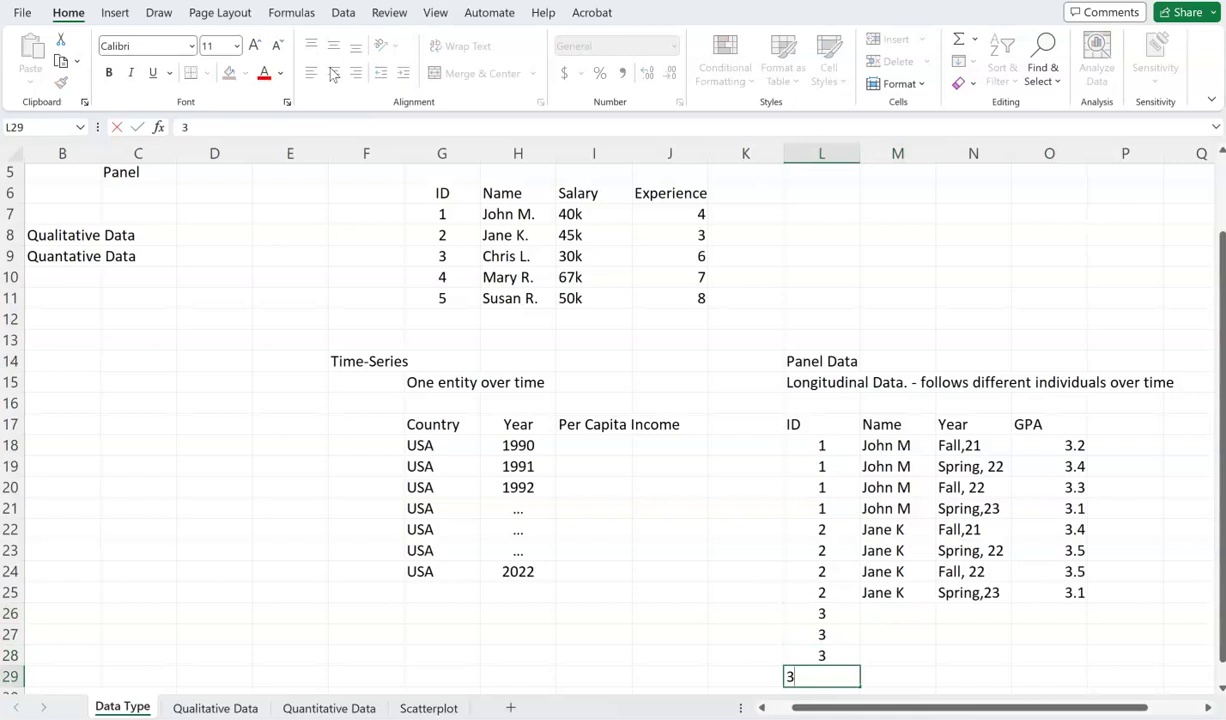
{"action": "key", "text": "BackSpace"}
{"action": "key", "text": "Up"}
Step: Highlight the first individual's complete set of panel rows, L18 to O21
{"action": "key", "text": "Up"}
{"action": "key", "text": "Up"}
{"action": "key", "text": "Up"}
{"action": "key", "text": "Up"}
{"action": "key", "text": "Up"}
{"action": "key", "text": "Up"}
{"action": "key", "text": "Up"}
{"action": "key", "text": "Up"}
{"action": "key", "text": "Up"}
{"action": "key", "text": "Up"}
{"action": "key", "text": "Up"}
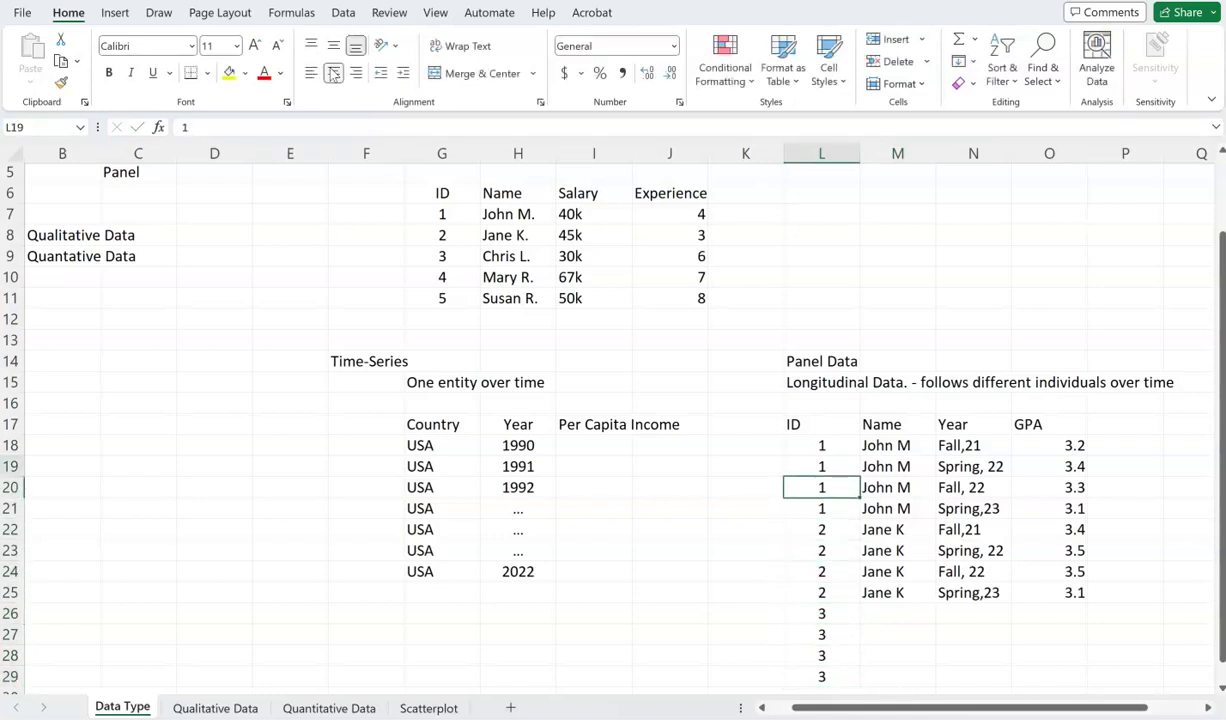
{"action": "key", "text": "Right"}
{"action": "key", "text": "Down"}
{"action": "key", "text": "Left"}
{"action": "key", "text": "shift+Down"}
{"action": "key", "text": "shift+Down"}
{"action": "key", "text": "shift+Down"}
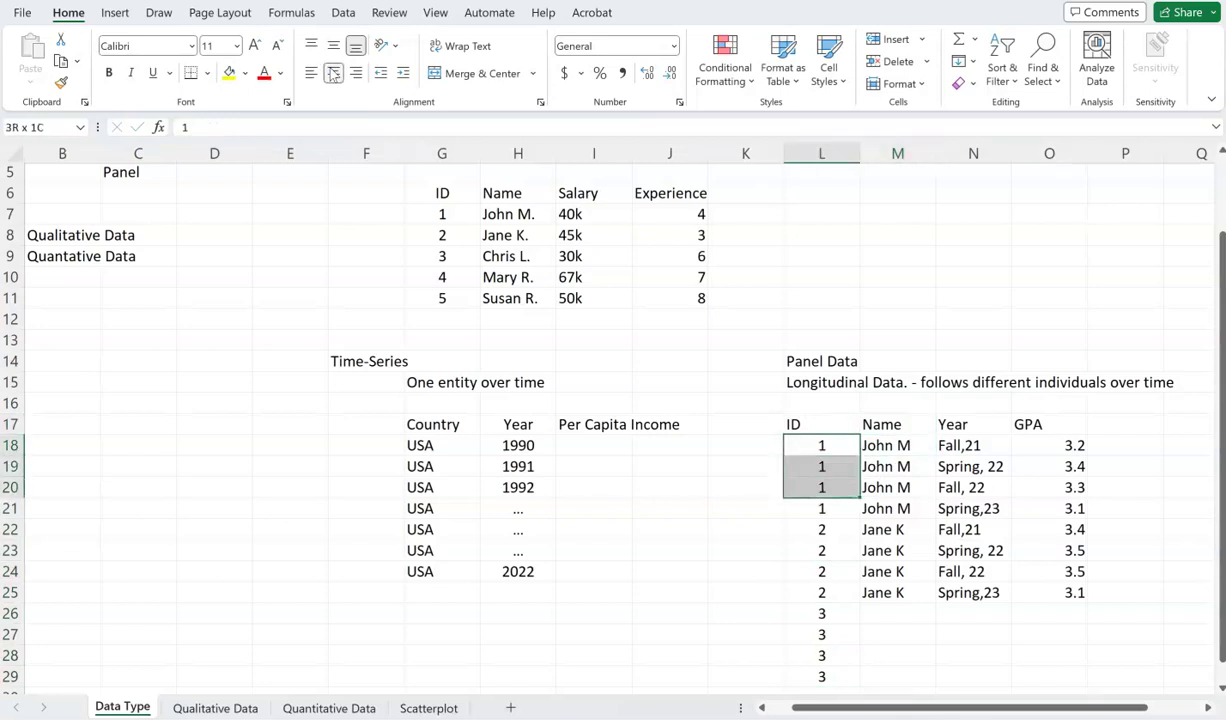
{"action": "key", "text": "shift+Right"}
{"action": "key", "text": "shift+Right"}
{"action": "key", "text": "shift+Right"}
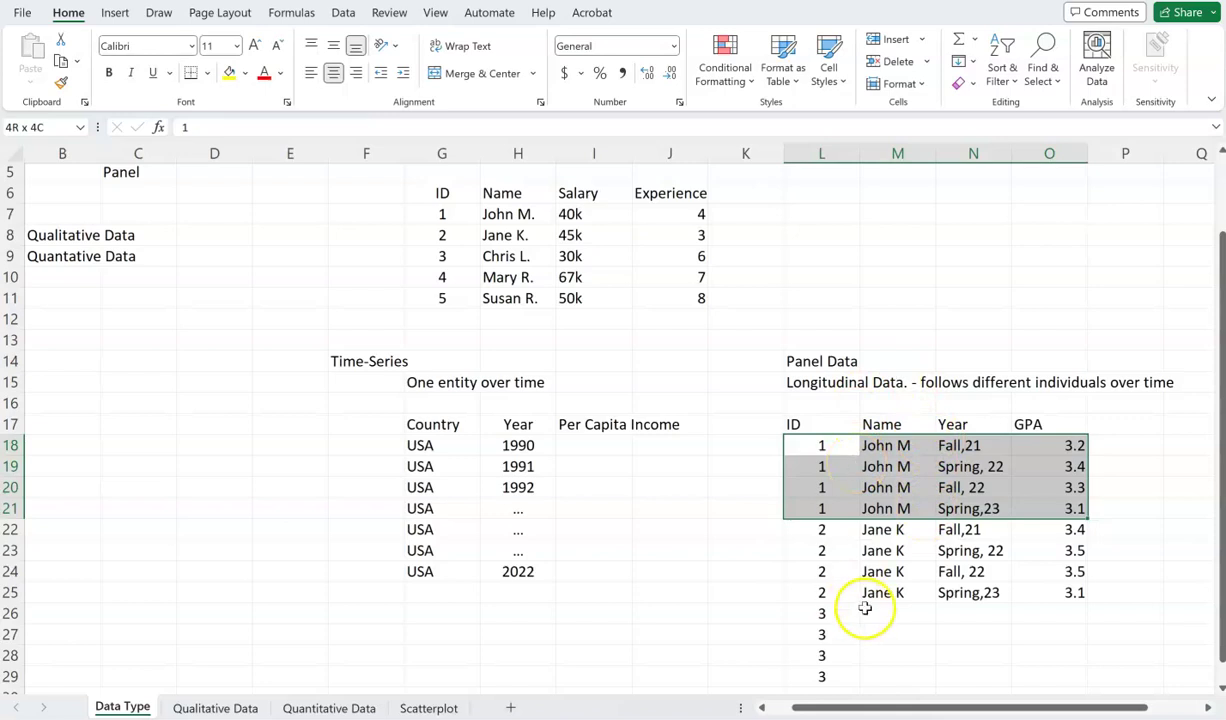
Step: Clear the first individual's Spring,23 record in L21 to O21 to illustrate a missing period
{"action": "left_click", "coordinate": [797, 590]}
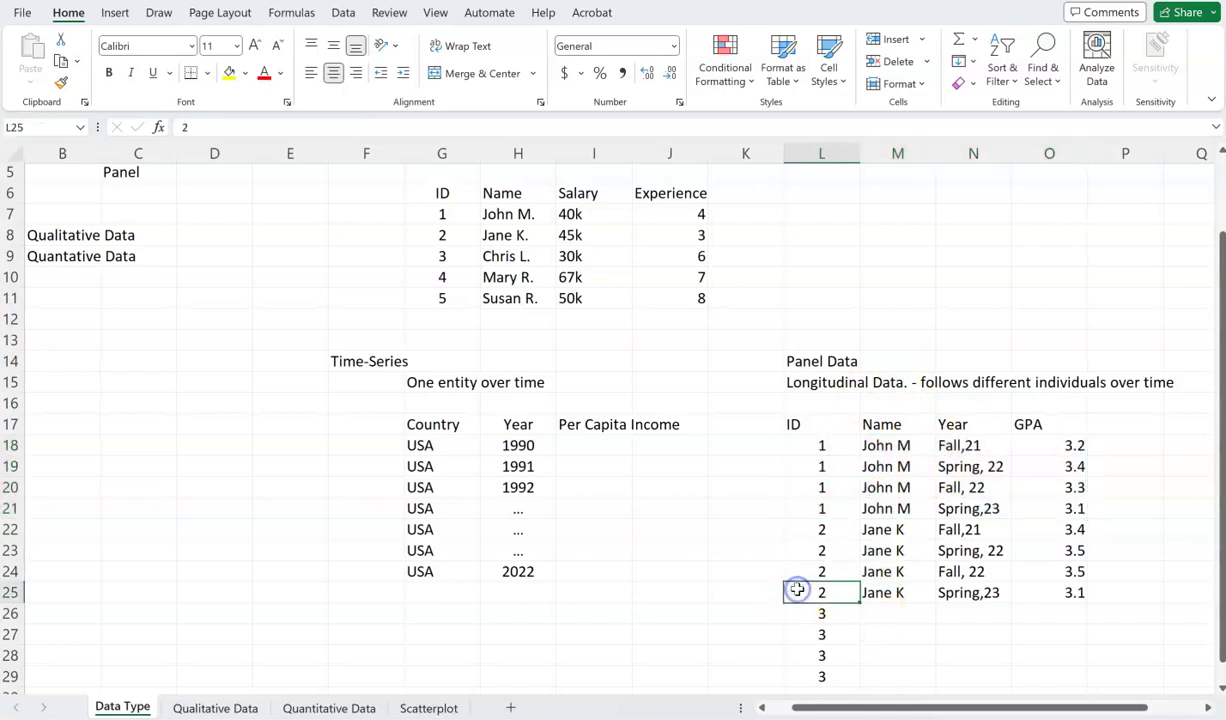
{"action": "left_click_drag", "start_coordinate": [800, 507], "coordinate": [1066, 507]}
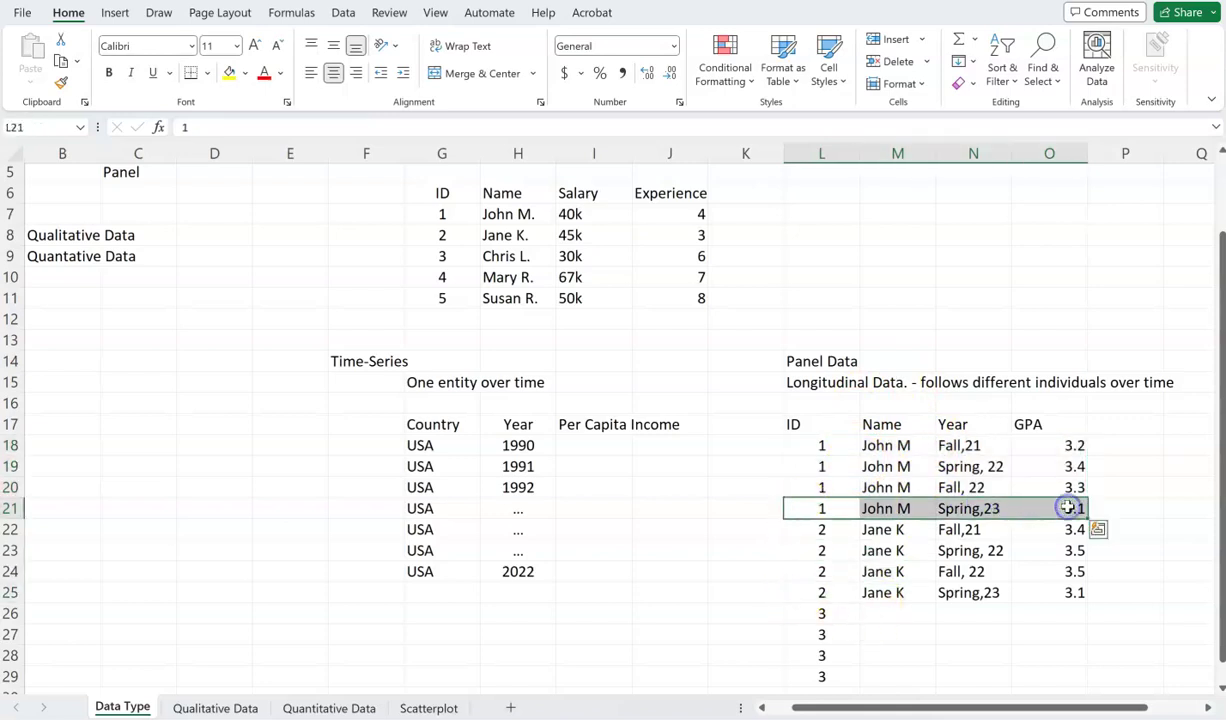
{"action": "key", "text": "Delete"}
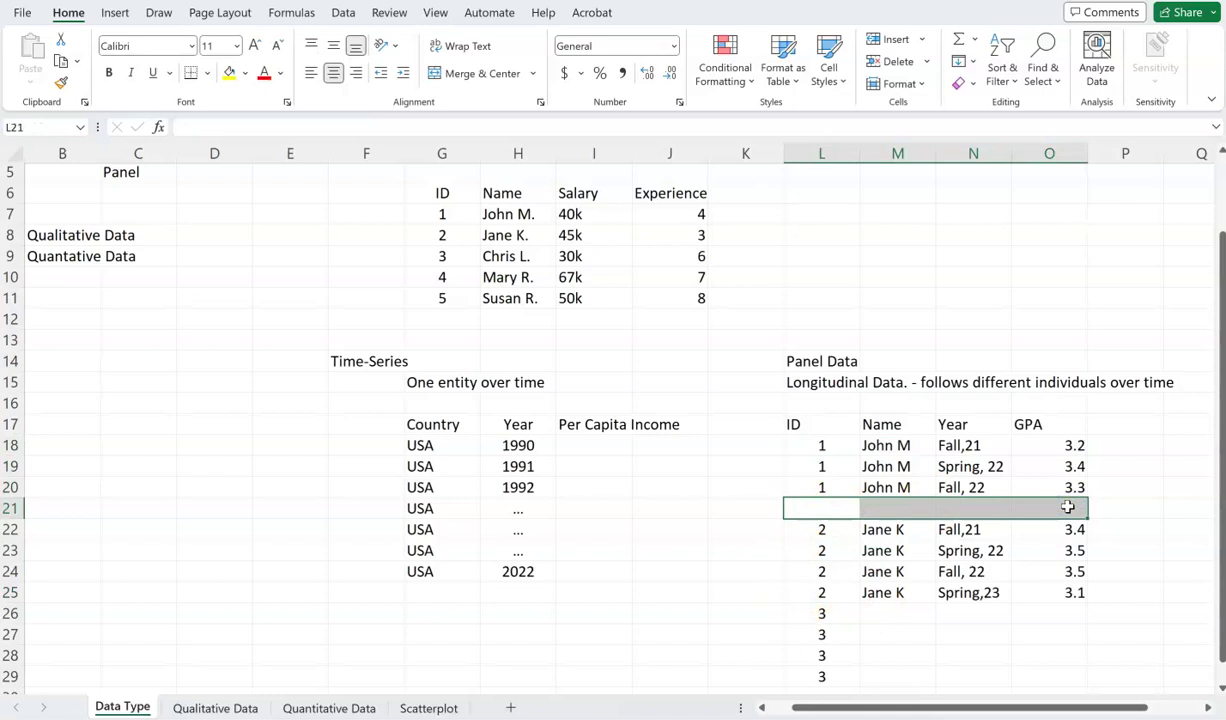
{"action": "left_click", "coordinate": [825, 531]}
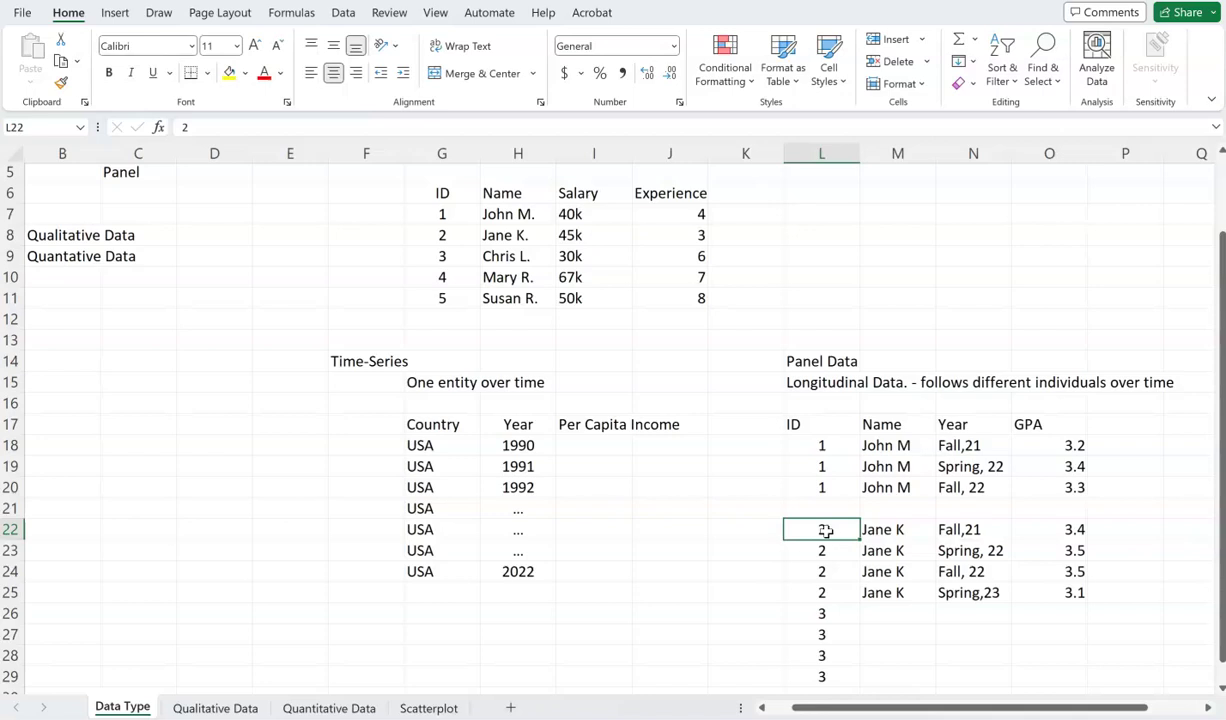
Step: Go back to the Types of Data list at the start of the sheet
{"action": "key", "text": "Left"}
{"action": "key", "text": "Left"}
{"action": "key", "text": "Left"}
{"action": "key", "text": "Left"}
{"action": "key", "text": "Left"}
{"action": "key", "text": "Left"}
{"action": "key", "text": "Left"}
{"action": "key", "text": "Left"}
{"action": "key", "text": "Left"}
{"action": "key", "text": "Left"}
{"action": "key", "text": "Left"}
{"action": "key", "text": "Up"}
{"action": "key", "text": "Up"}
{"action": "key", "text": "Up"}
{"action": "key", "text": "Up"}
{"action": "key", "text": "Up"}
{"action": "key", "text": "Up"}
{"action": "key", "text": "Up"}
{"action": "key", "text": "Up"}
{"action": "key", "text": "Up"}
{"action": "key", "text": "Up"}
{"action": "key", "text": "Up"}
{"action": "key", "text": "Up"}
{"action": "key", "text": "Up"}
{"action": "key", "text": "Up"}
{"action": "key", "text": "Up"}
{"action": "key", "text": "Up"}
{"action": "key", "text": "Up"}
{"action": "key", "text": "Up"}
{"action": "key", "text": "Up"}
{"action": "key", "text": "Right"}
{"action": "key", "text": "Down"}
{"action": "key", "text": "Down"}
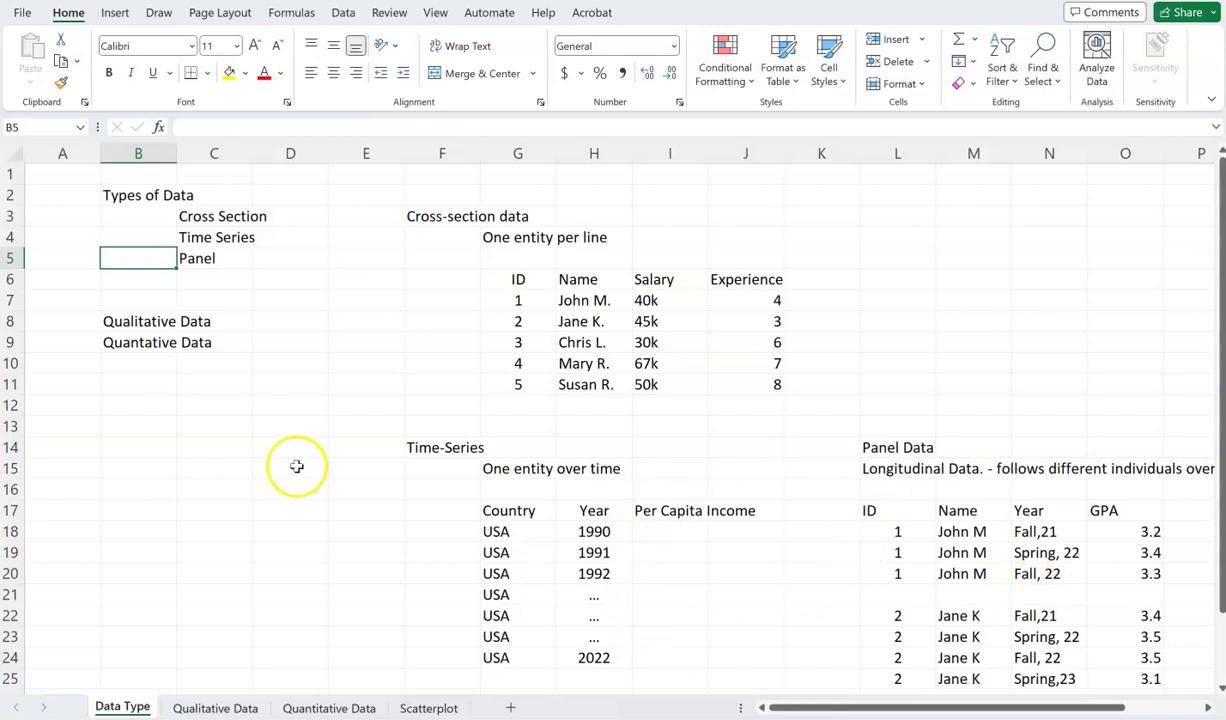
Step: Point out the Qualitative Data and Quantative Data entries in B8 and B9
{"action": "left_click", "coordinate": [135, 322]}
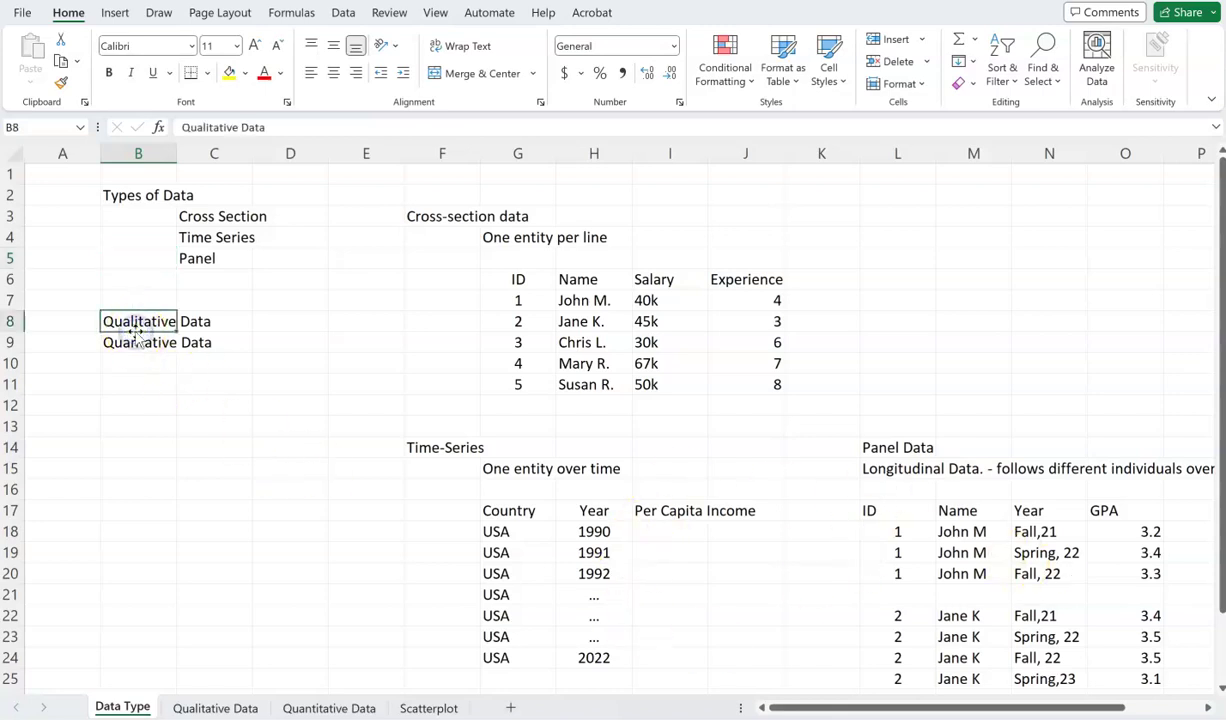
{"action": "key", "text": "shift+Down"}
{"action": "key", "text": "shift+Right"}
{"action": "key", "text": "ctrl+q"}
{"action": "key", "text": "Right"}
{"action": "key", "text": "Right"}
{"action": "key", "text": "Right"}
{"action": "key", "text": "Right"}
{"action": "key", "text": "Escape"}
{"action": "key", "text": "Down"}
{"action": "key", "text": "Down"}
{"action": "key", "text": "Down"}
{"action": "key", "text": "Down"}
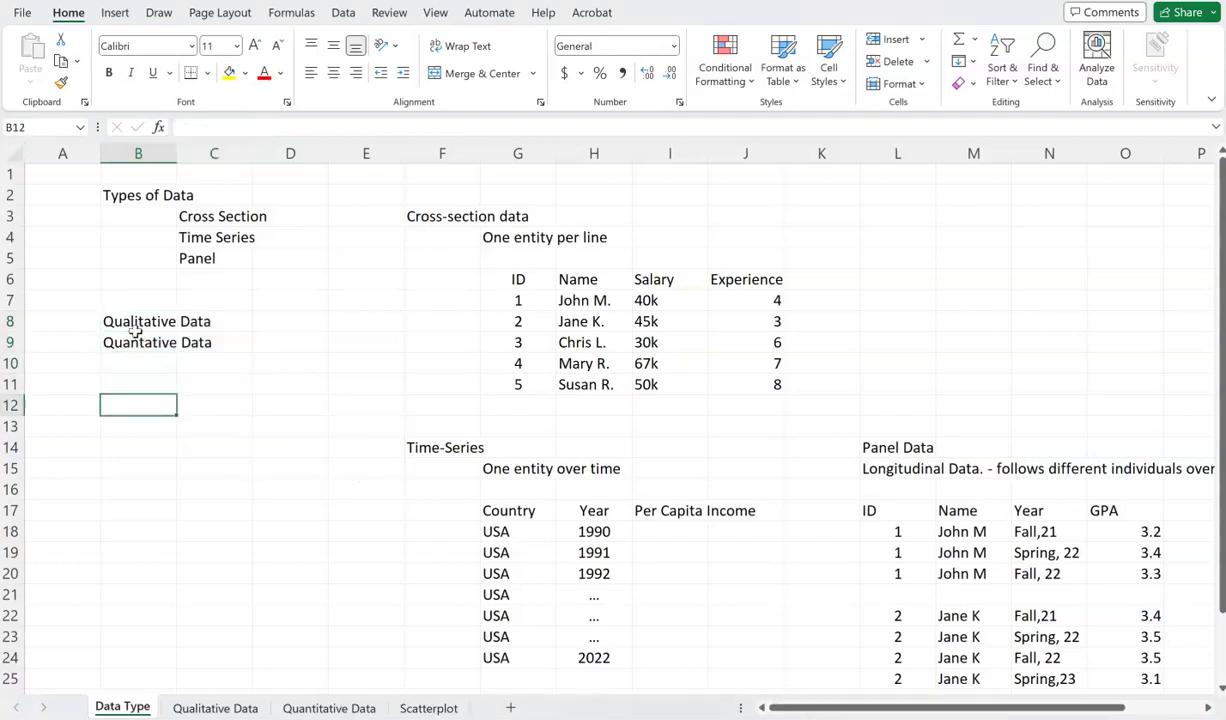
{"action": "key", "text": "Up"}
{"action": "key", "text": "Down"}
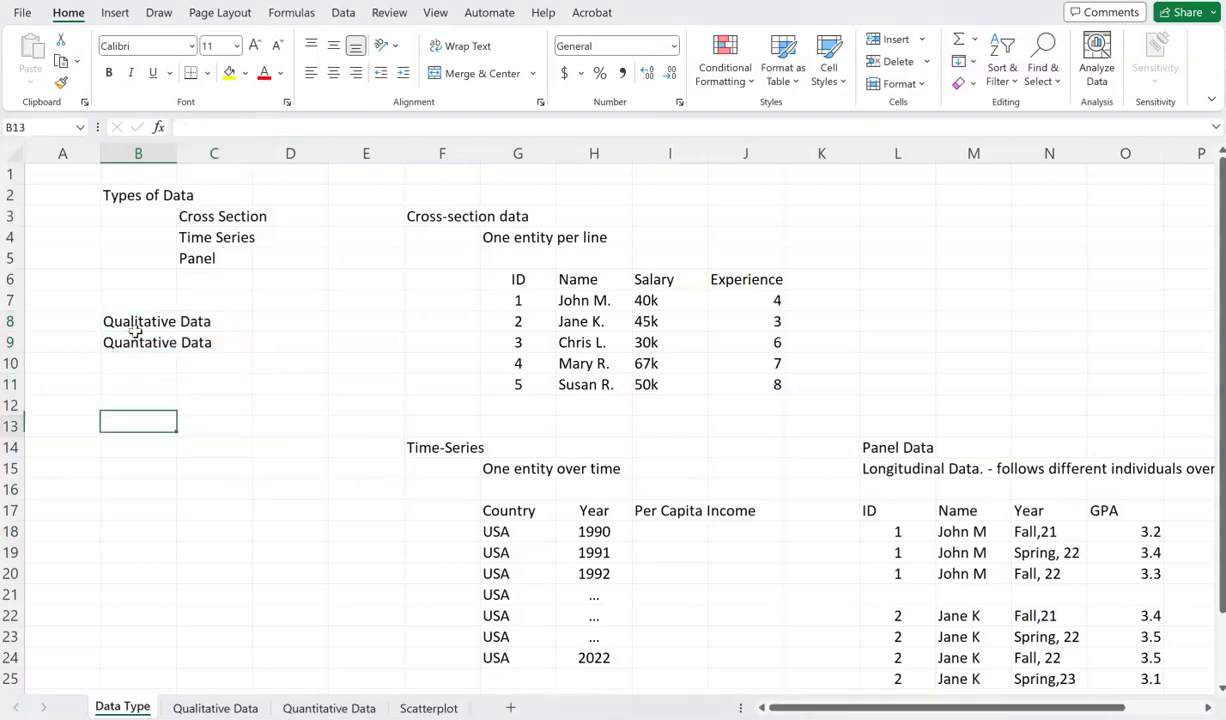
Step: Enter the definition "Quantitative Data is data that can be measured" in B28, below the existing tables
{"action": "key", "text": "Down"}
{"action": "key", "text": "Left"}
{"action": "key", "text": "Right"}
{"action": "key", "text": "Down"}
{"action": "key", "text": "Down"}
{"action": "key", "text": "Down"}
{"action": "key", "text": "Down"}
{"action": "key", "text": "Down"}
{"action": "key", "text": "Down"}
{"action": "key", "text": "Down"}
{"action": "key", "text": "Down"}
{"action": "key", "text": "Down"}
{"action": "key", "text": "Down"}
{"action": "key", "text": "Down"}
{"action": "key", "text": "Down"}
{"action": "key", "text": "Down"}
{"action": "key", "text": "Down"}
{"action": "key", "text": "Down"}
{"action": "key", "text": "Down"}
{"action": "key", "text": "Down"}
{"action": "key", "text": "Down"}
{"action": "key", "text": "Down"}
{"action": "key", "text": "Down"}
{"action": "key", "text": "Up"}
{"action": "key", "text": "Up"}
{"action": "key", "text": "Up"}
{"action": "key", "text": "Up"}
{"action": "key", "text": "Up"}
{"action": "key", "text": "Up"}
{"action": "key", "text": "Up"}
{"action": "key", "text": "Up"}
{"action": "key", "text": "Up"}
{"action": "type", "text": "Quan"}
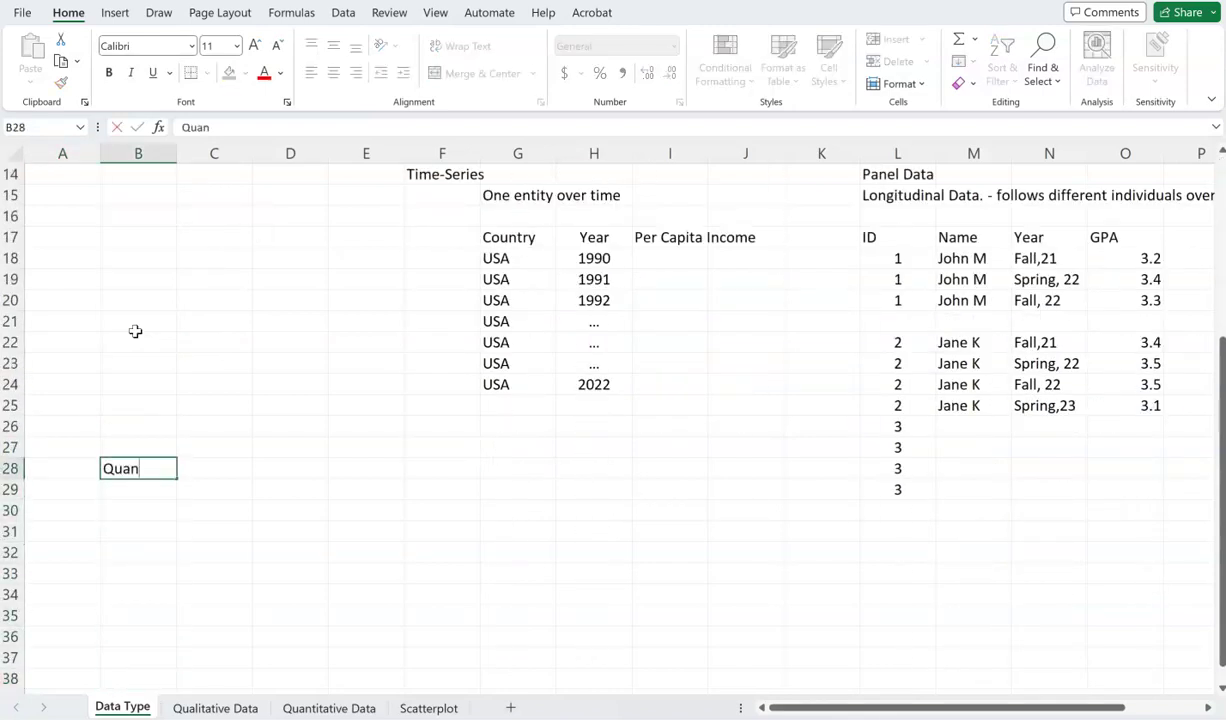
{"action": "type", "text": "titative Da"}
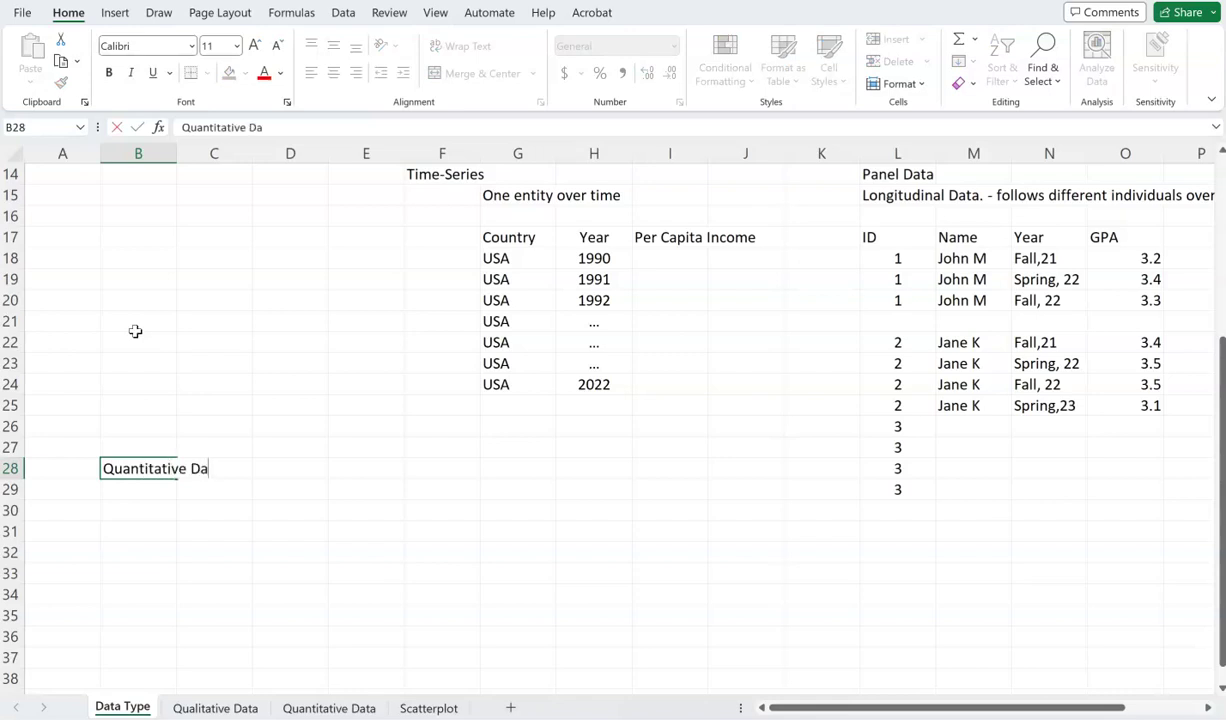
{"action": "type", "text": "ta is data tha"}
{"action": "key", "text": "BackSpace"}
{"action": "type", "text": "hat can be m"}
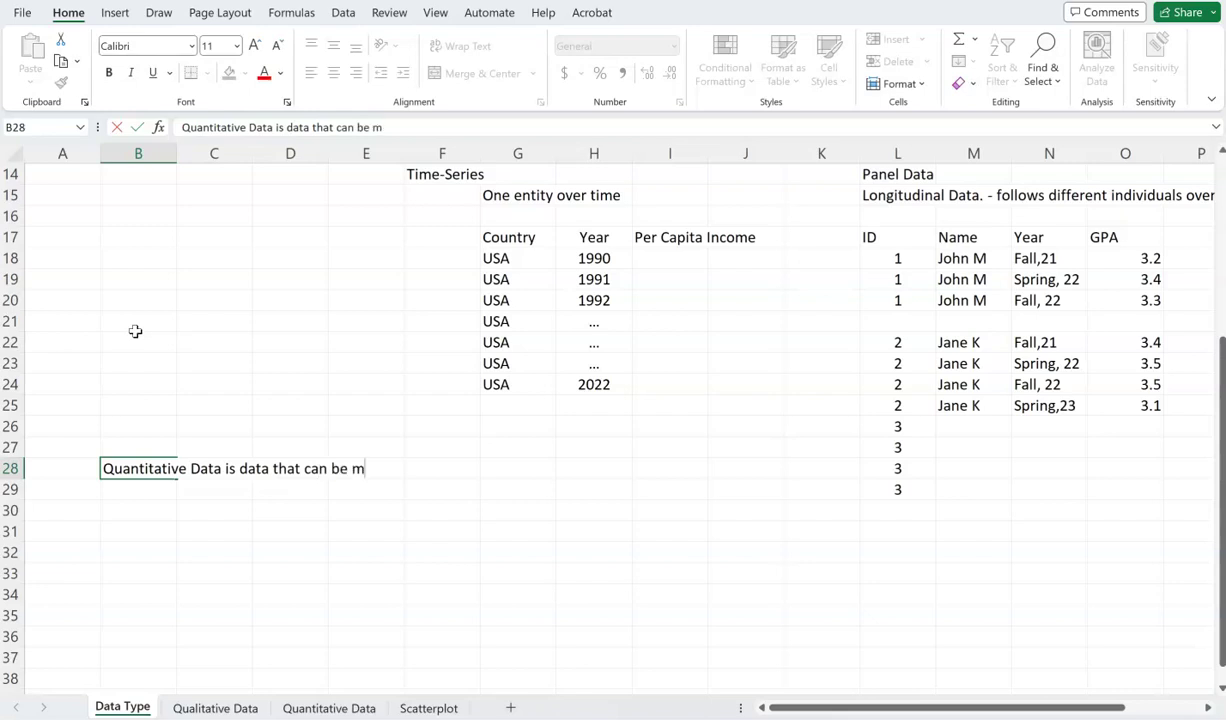
{"action": "type", "text": "easured"}
{"action": "key", "text": "Return"}
Step: List Income, Height, Distance and Inflation in C29 to C32 as examples of quantitative data
{"action": "key", "text": "Right"}
{"action": "type", "text": "Income"}
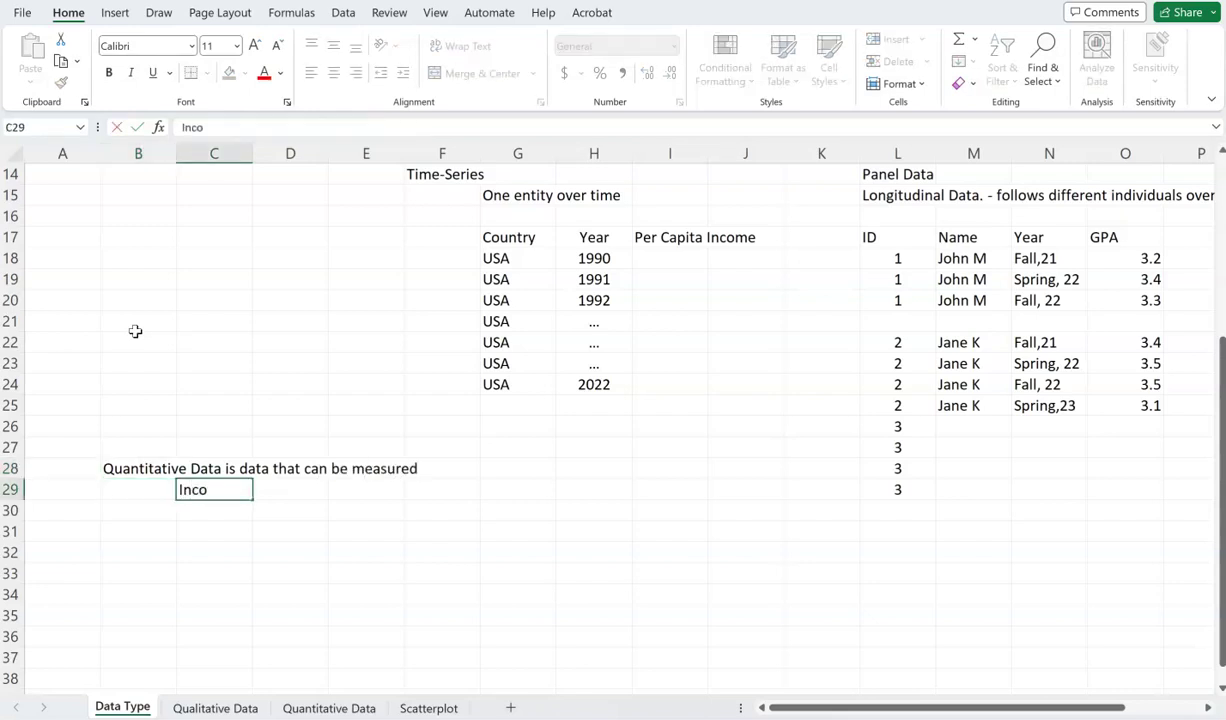
{"action": "key", "text": "Return"}
{"action": "type", "text": "Height"}
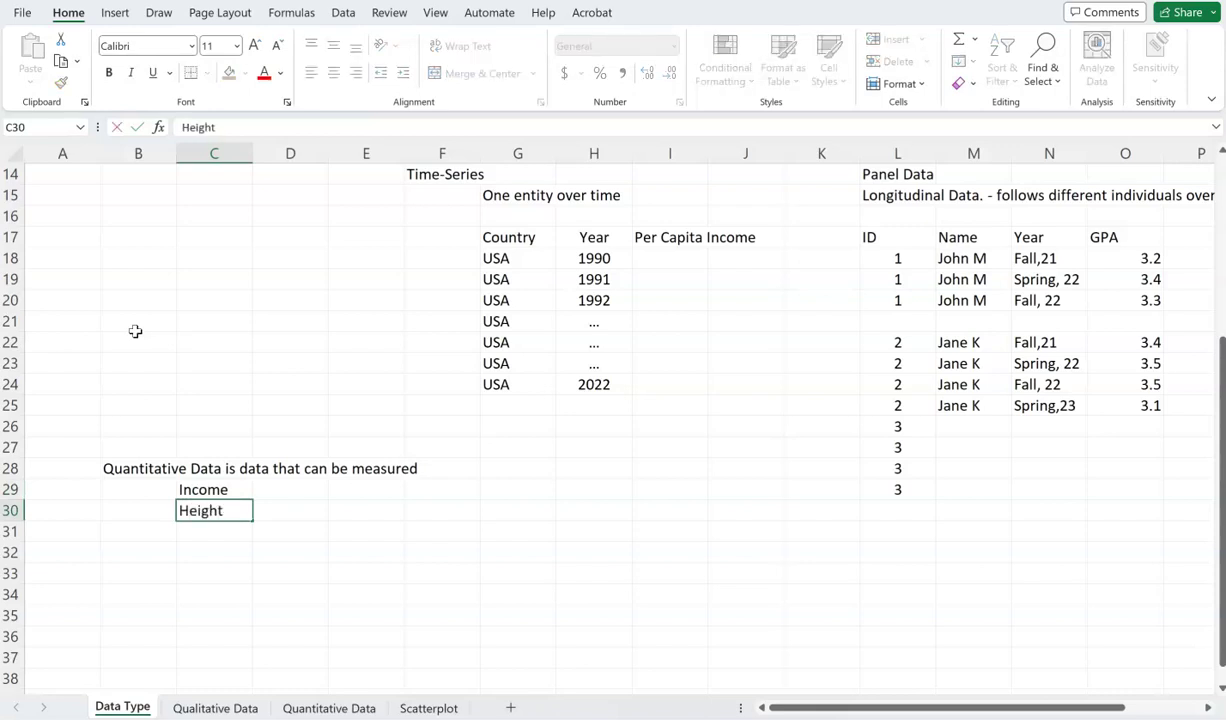
{"action": "key", "text": "Return"}
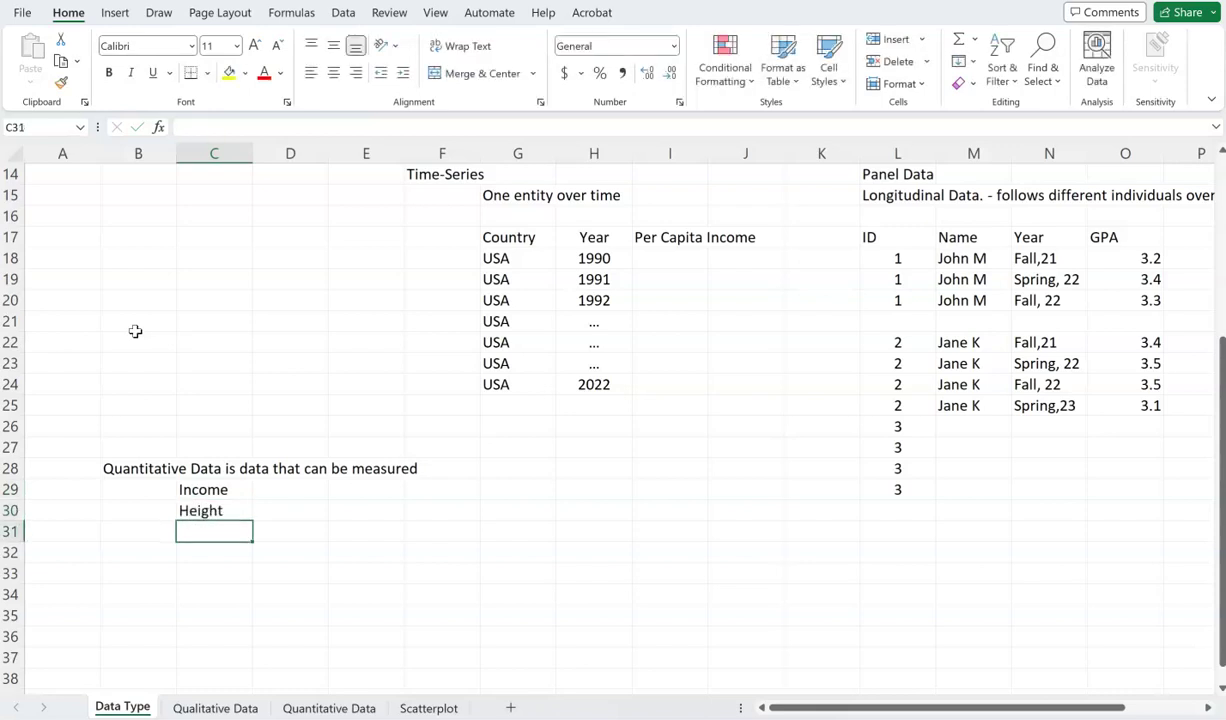
{"action": "type", "text": "Dist"}
{"action": "key", "text": "BackSpace"}
{"action": "key", "text": "BackSpace"}
{"action": "type", "text": "ts"}
{"action": "key", "text": "BackSpace"}
{"action": "key", "text": "BackSpace"}
{"action": "type", "text": "s"}
{"action": "key", "text": "BackSpace"}
{"action": "type", "text": "stance"}
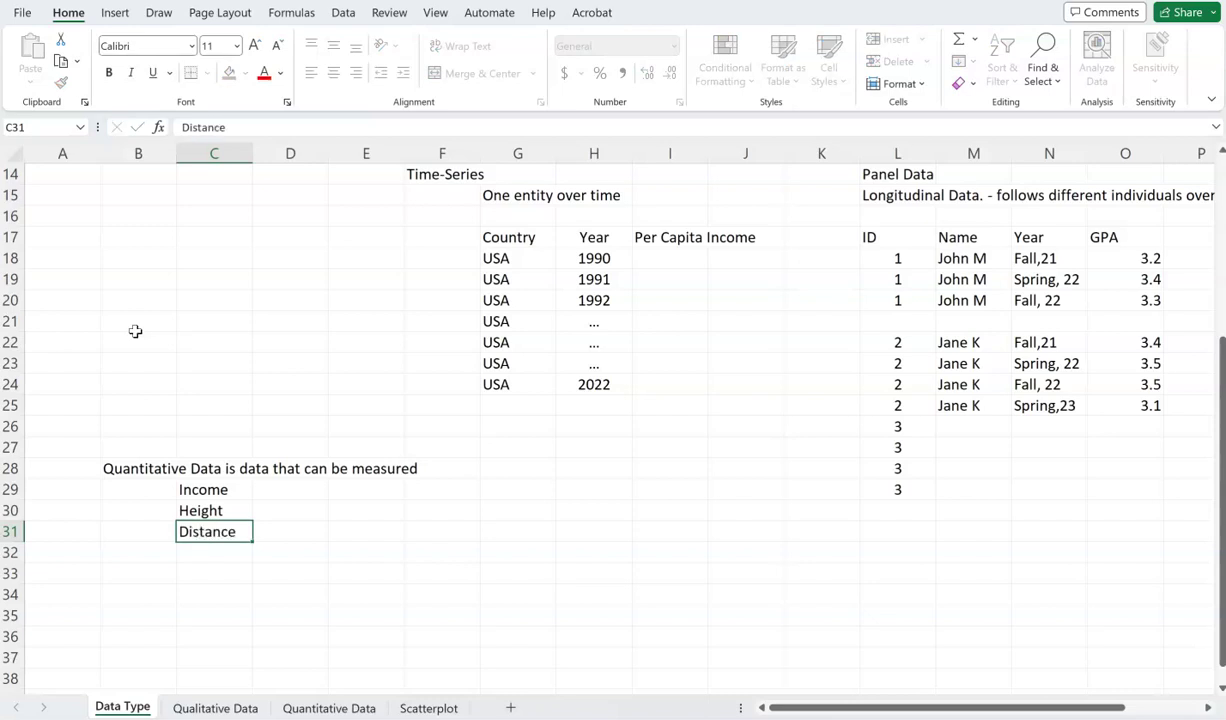
{"action": "key", "text": "Return"}
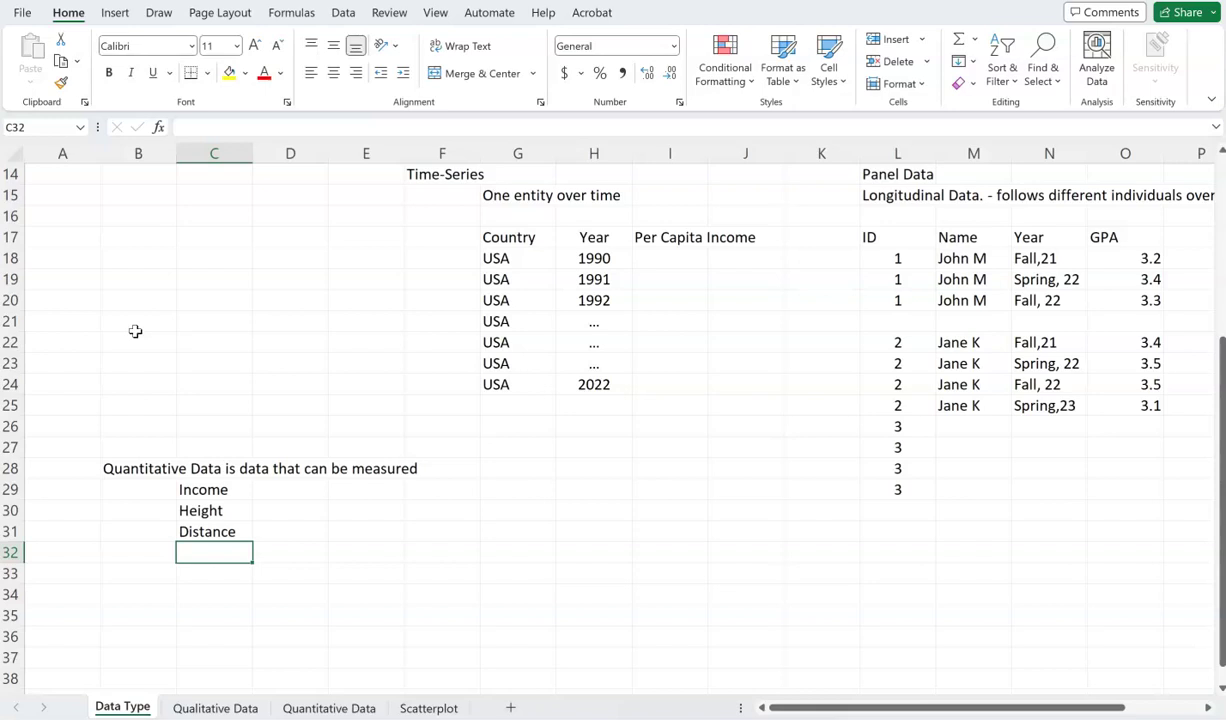
{"action": "type", "text": "Inflation"}
{"action": "key", "text": "Return"}
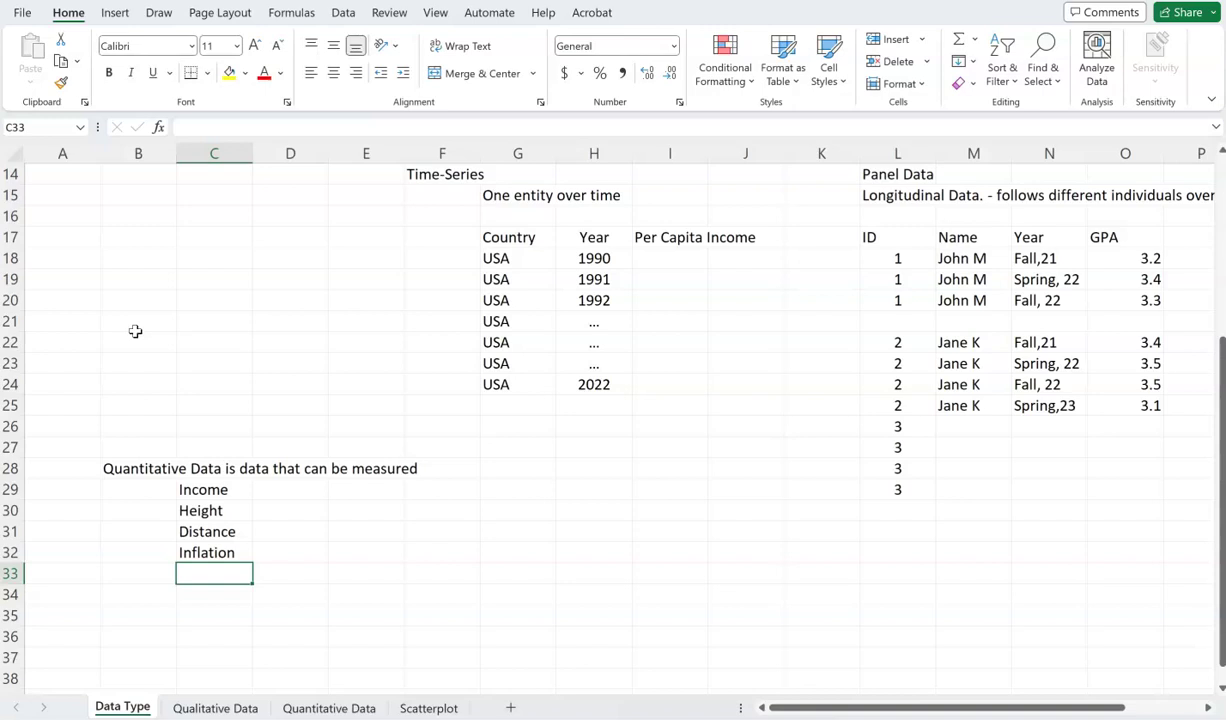
Step: Enter the sample values 70K beside Income in D29 and 40 miles beside Distance in D31
{"action": "key", "text": "Up"}
{"action": "key", "text": "Up"}
{"action": "key", "text": "Up"}
{"action": "key", "text": "Up"}
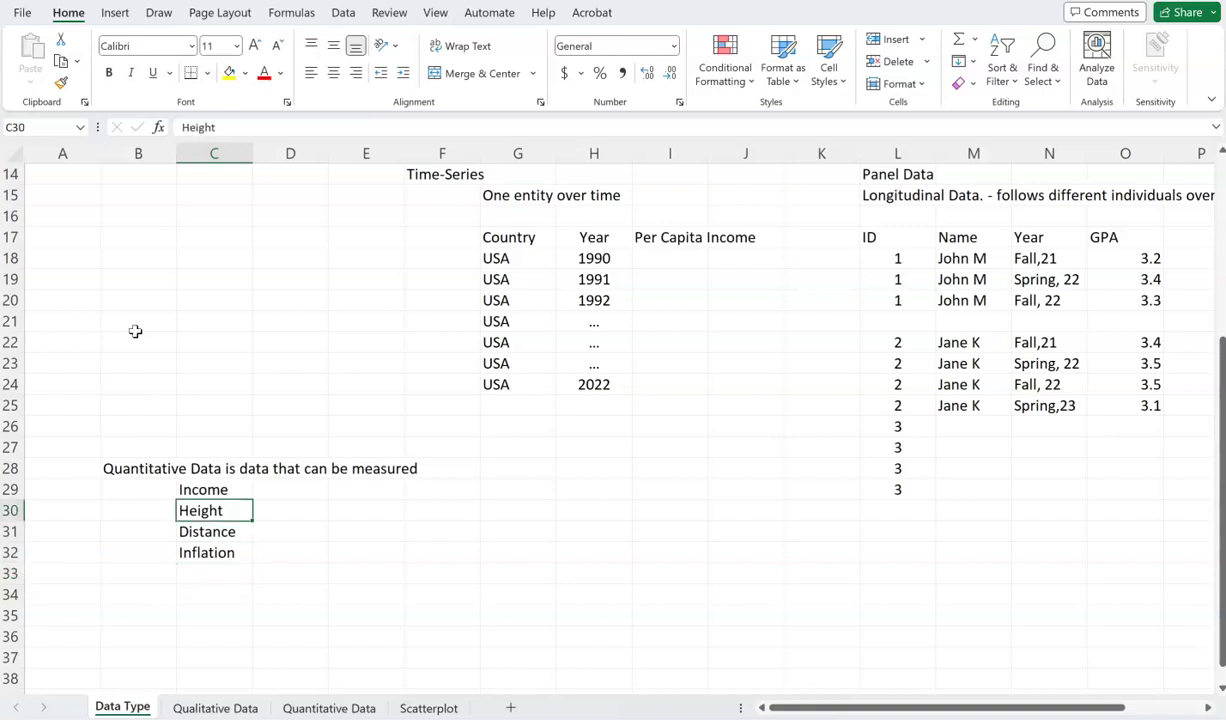
{"action": "key", "text": "Right"}
{"action": "type", "text": "79"}
{"action": "key", "text": "BackSpace"}
{"action": "type", "text": "0K"}
{"action": "key", "text": "Return"}
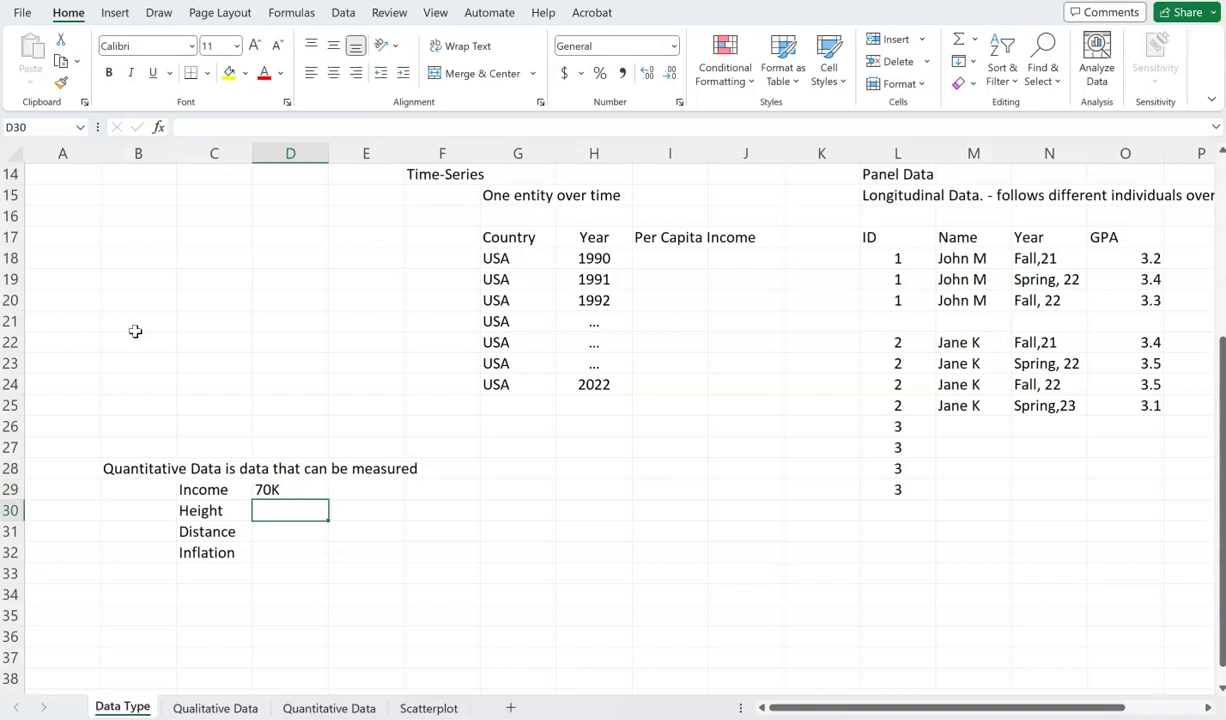
{"action": "key", "text": "Down"}
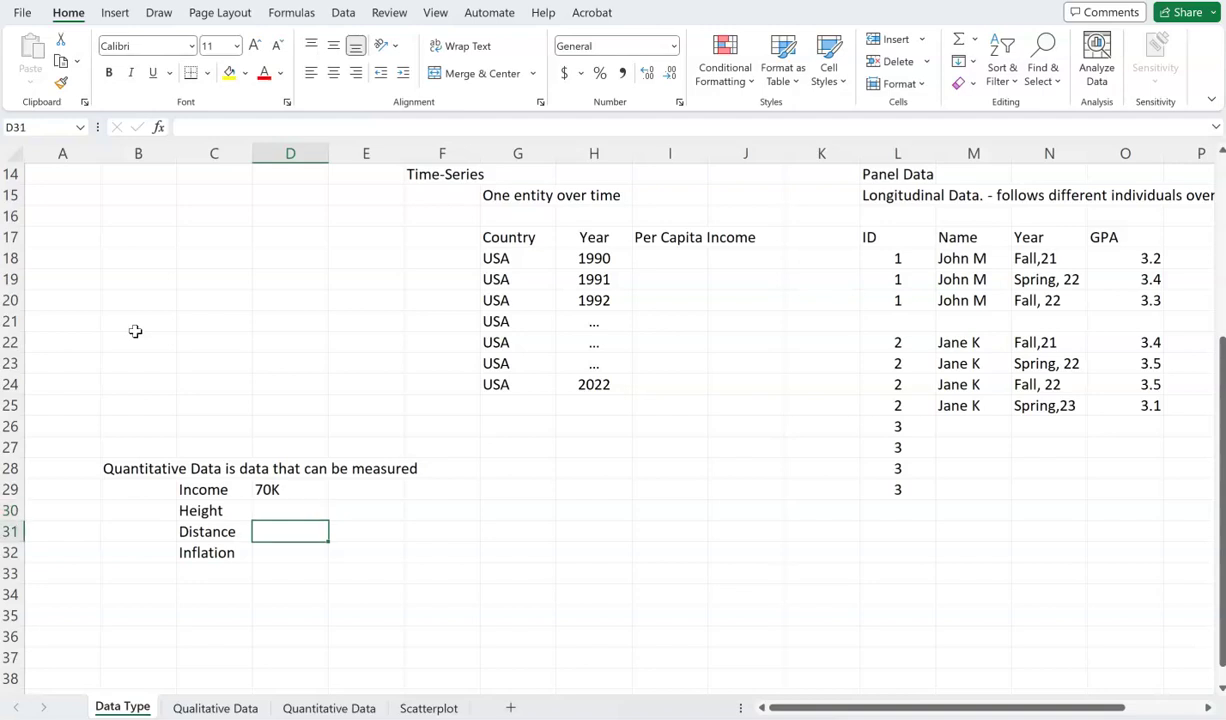
{"action": "type", "text": "40 miles"}
{"action": "key", "text": "Return"}
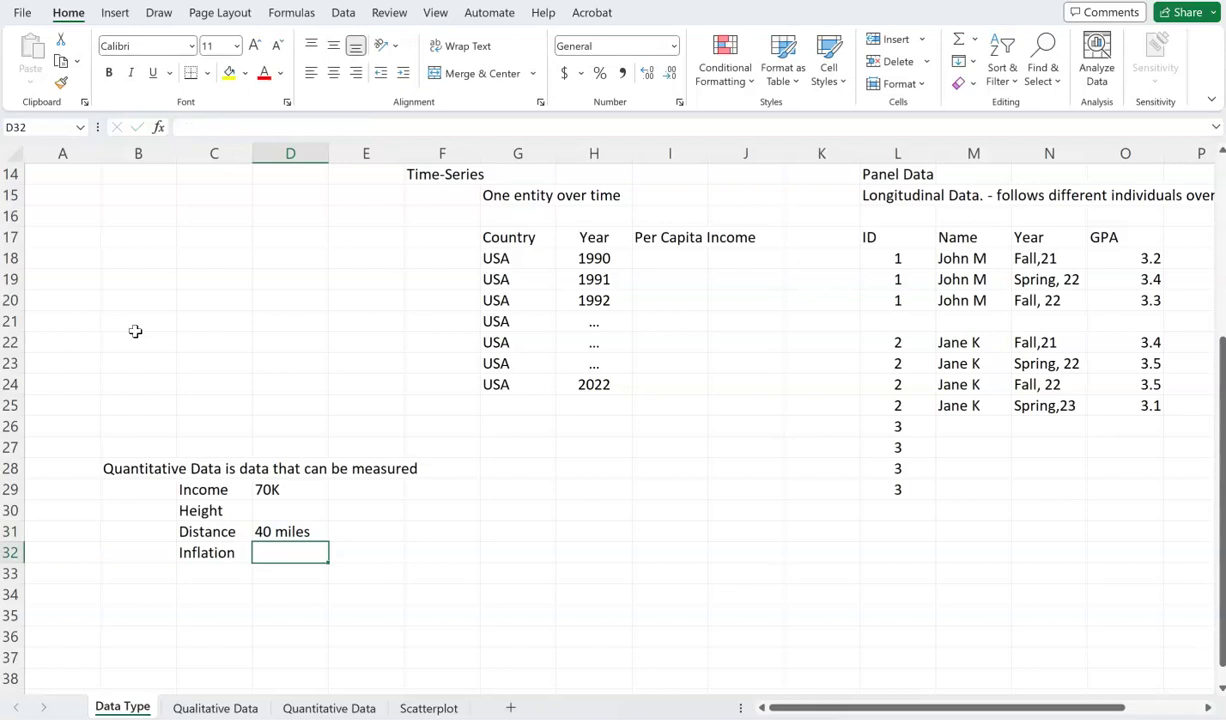
Step: Enter the definition "Qualitative Data - data that cannot be represented by a number" in B35
{"action": "scroll", "coordinate": [135, 331], "scroll_direction": "down", "scroll_amount": 5}
{"action": "left_click", "coordinate": [135, 323]}
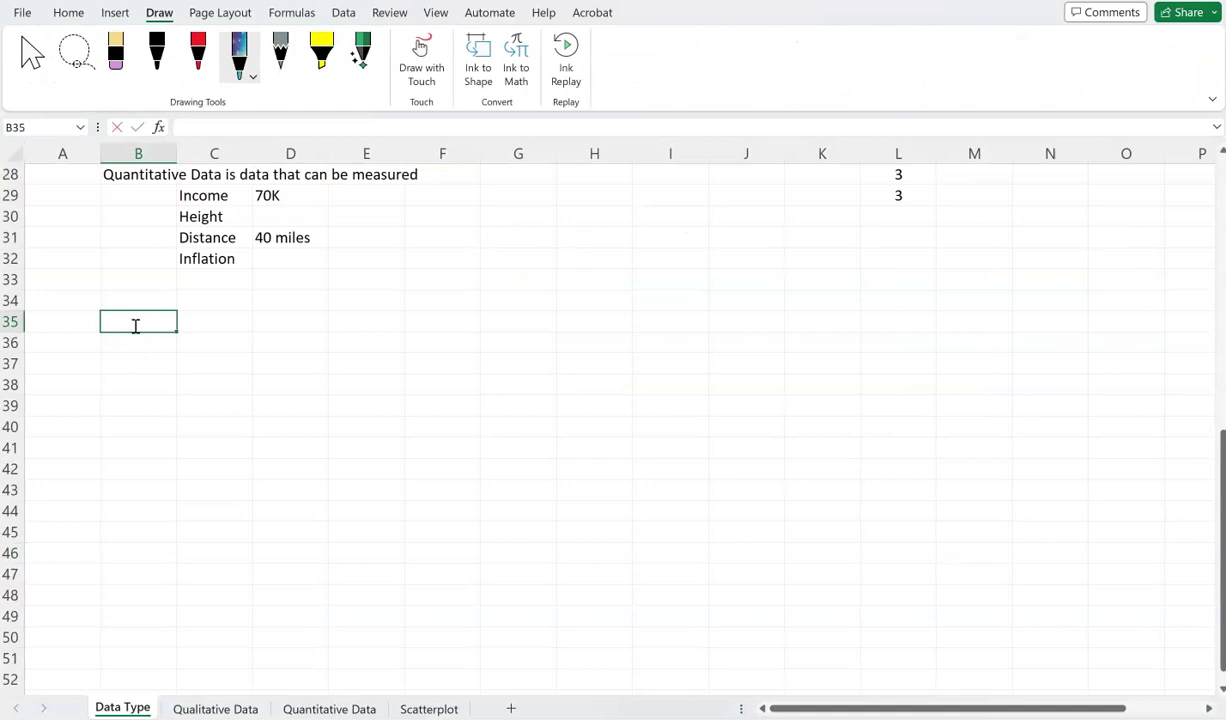
{"action": "type", "text": "Qualitta"}
{"action": "key", "text": "BackSpace"}
{"action": "key", "text": "BackSpace"}
{"action": "type", "text": "a"}
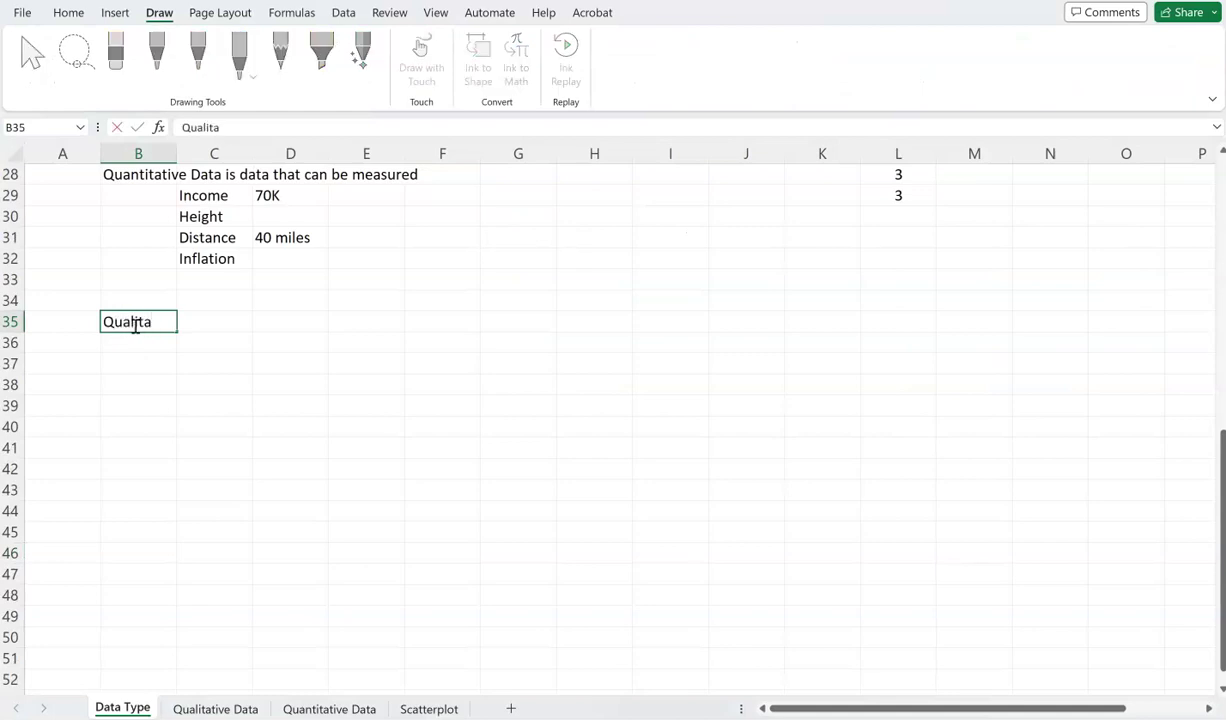
{"action": "type", "text": "tive"}
{"action": "type", "text": "Da"}
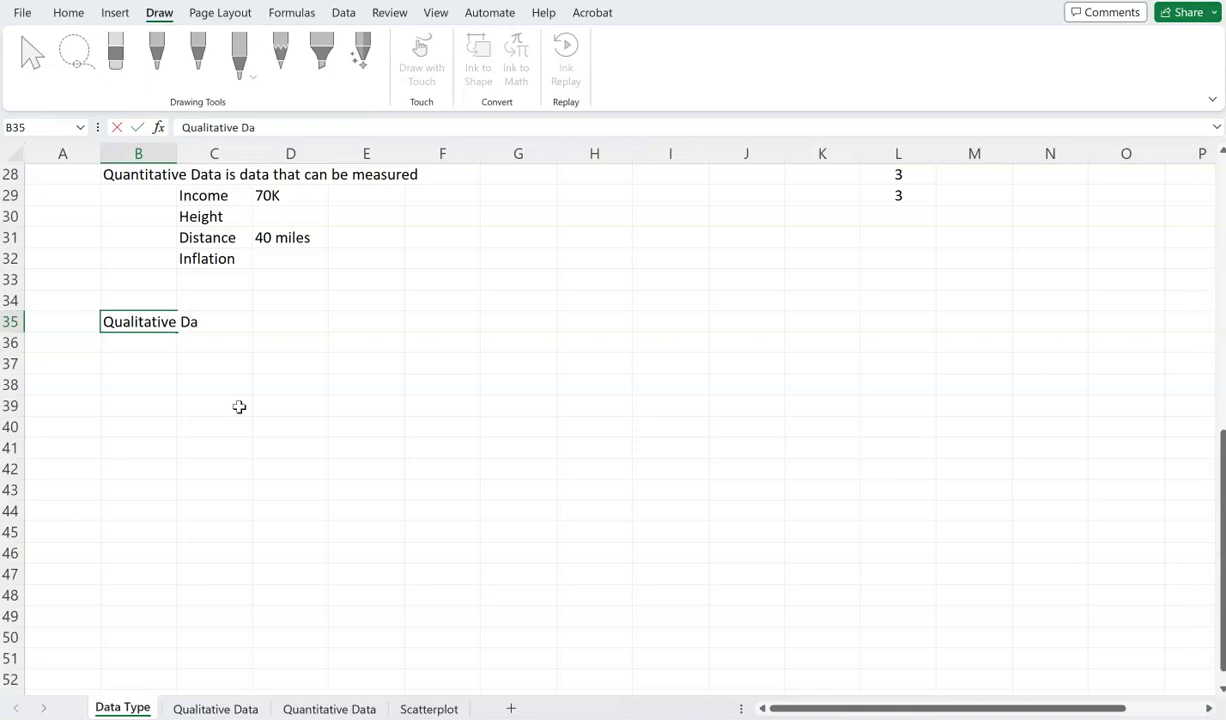
{"action": "type", "text": "ta - data that cannot be represented by a number"}
{"action": "key", "text": "Return"}
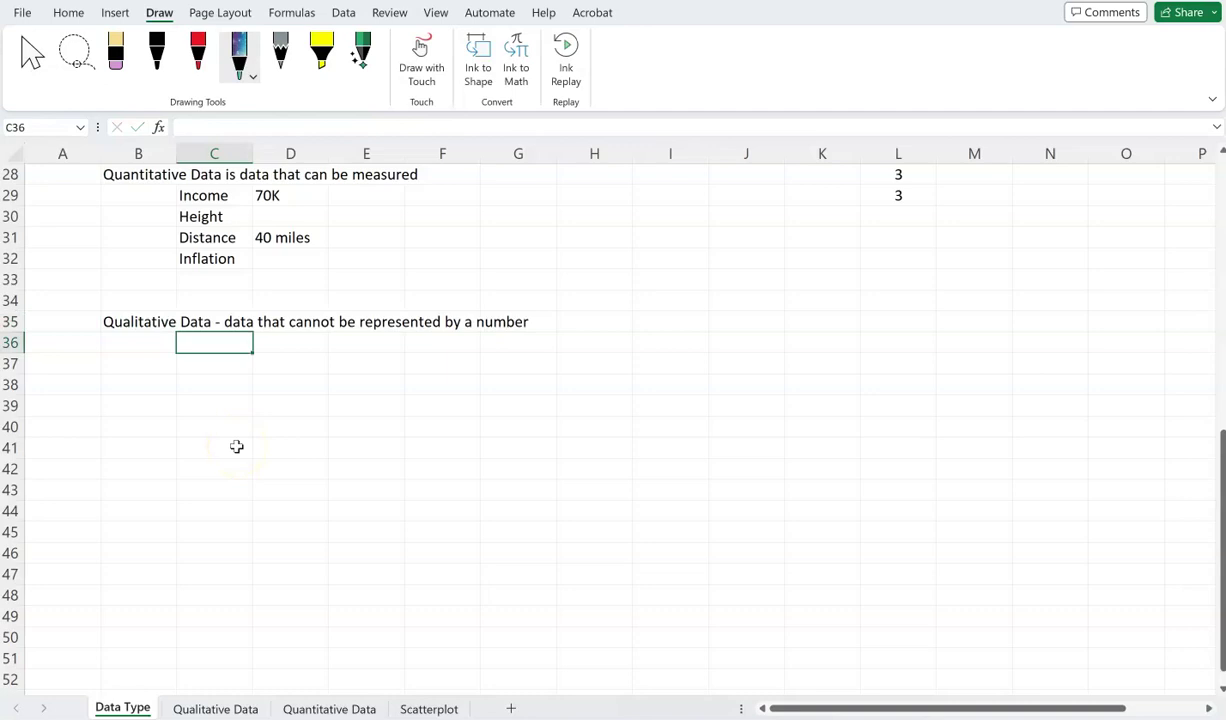
Step: List Race/Ethnicity in C36 and Brands of companies in C37 as examples of qualitative data
{"action": "type", "text": "Race"}
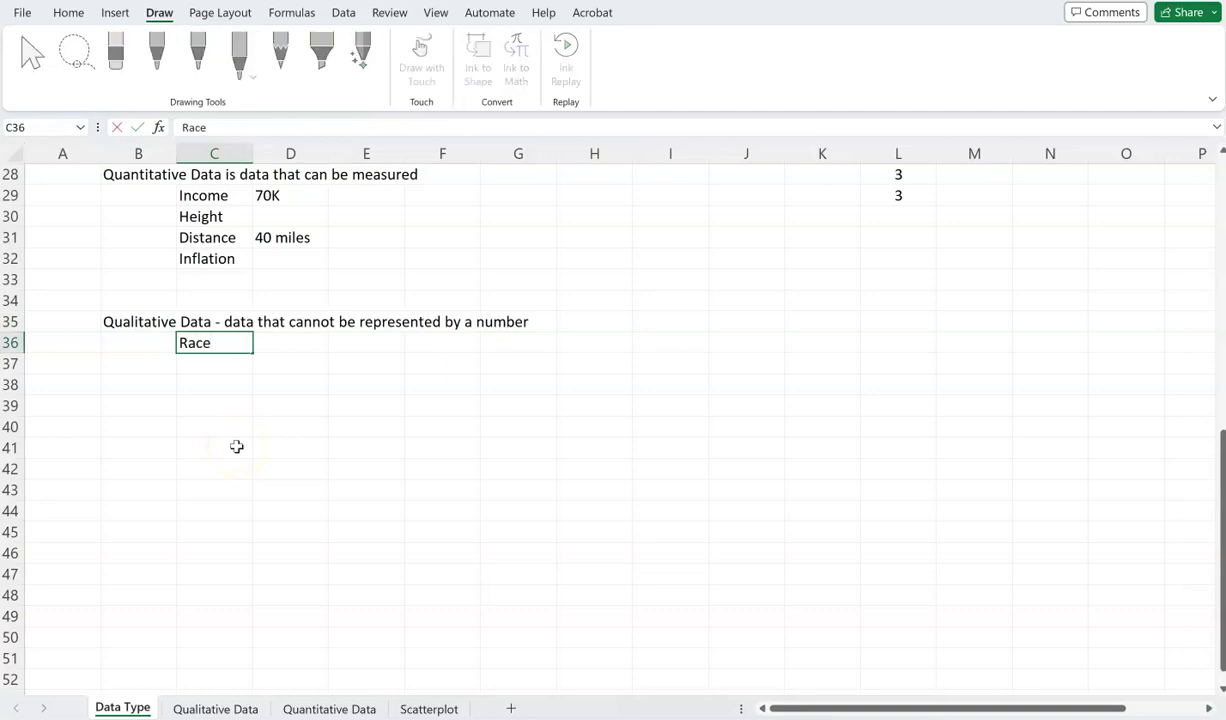
{"action": "type", "text": "/Ethnicity"}
{"action": "key", "text": "Return"}
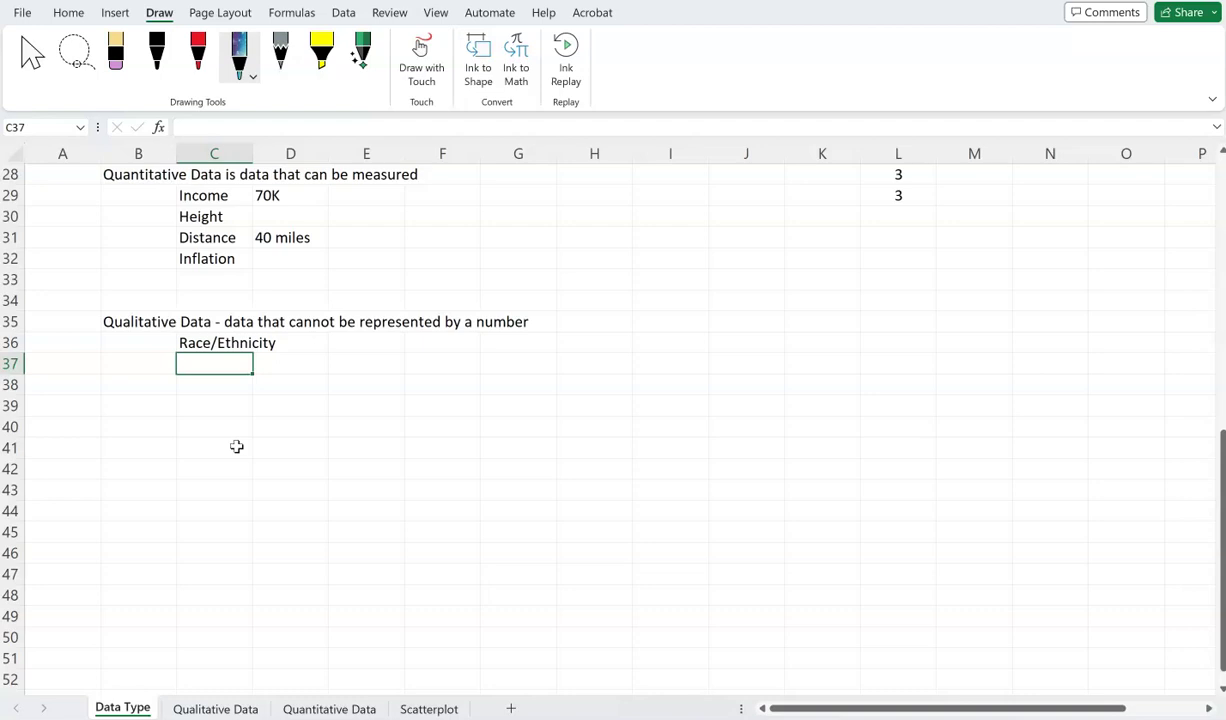
{"action": "type", "text": "Brands of"}
{"action": "type", "text": "cma"}
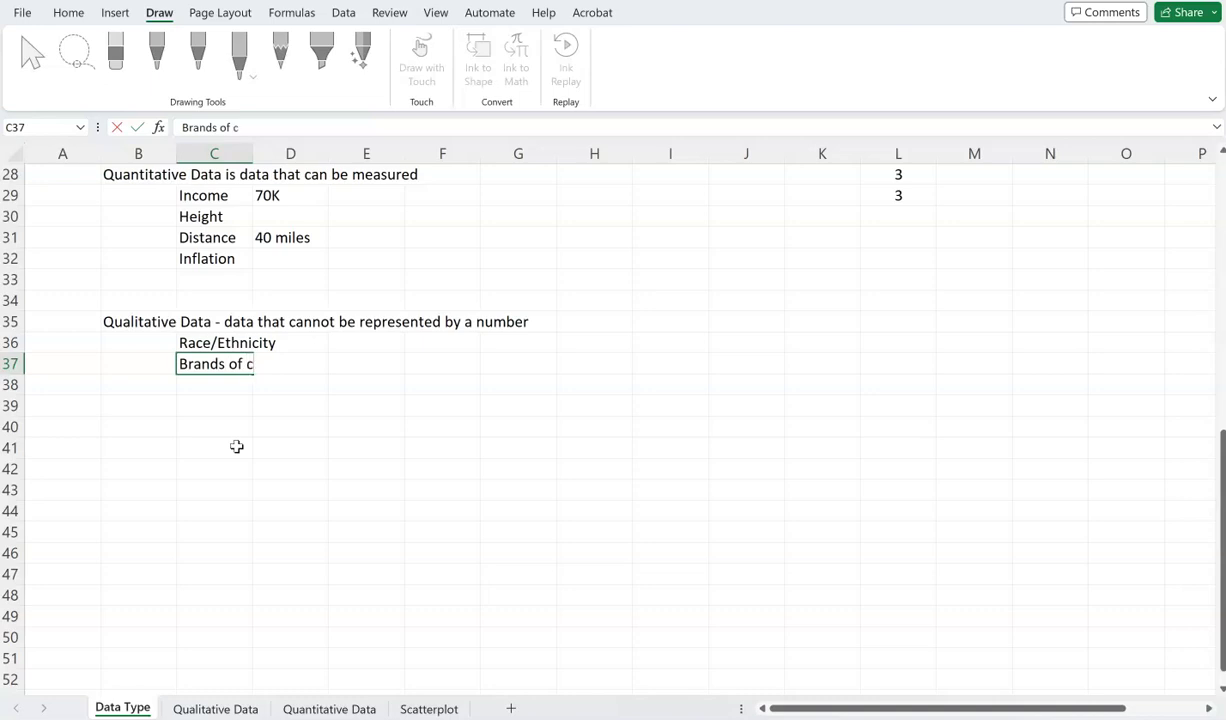
{"action": "key", "text": "BackSpace"}
{"action": "key", "text": "BackSpace"}
{"action": "type", "text": "ompanies"}
{"action": "key", "text": "Return"}
{"action": "type", "text": "Ca"}
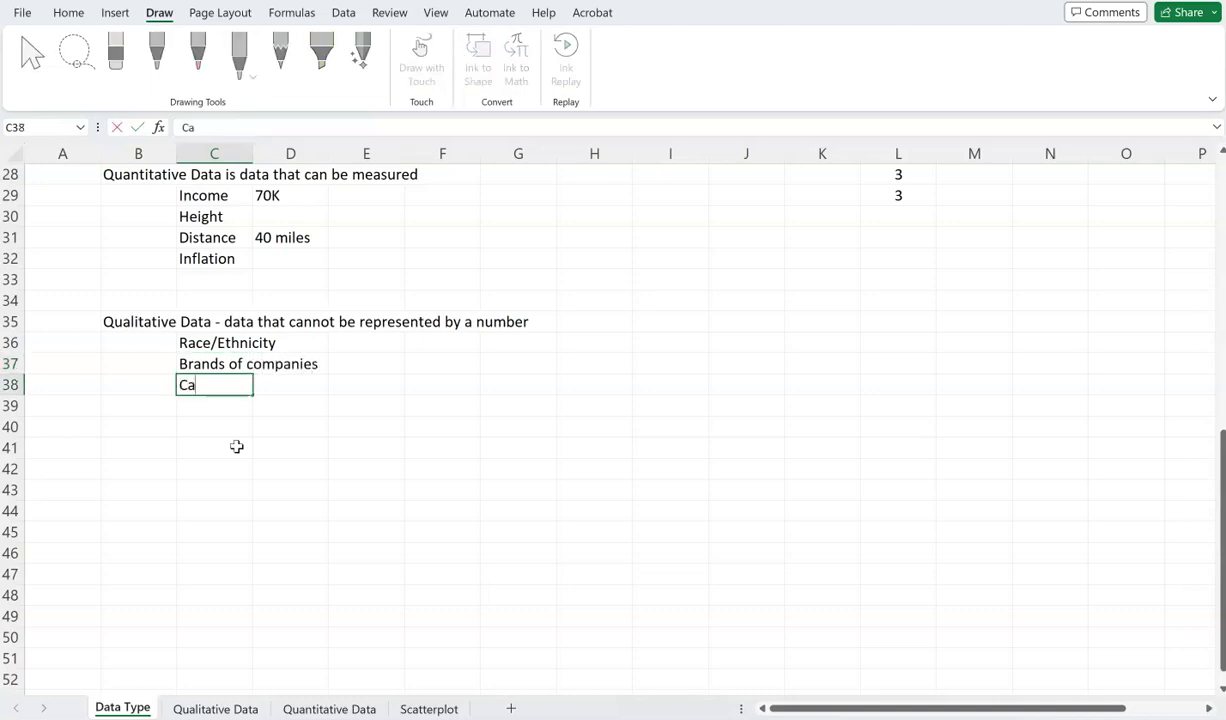
{"action": "key", "text": "BackSpace"}
{"action": "key", "text": "BackSpace"}
Step: List the car brands GM, Toyota, Ford and BMW in E38 to E41 under Brands of companies
{"action": "key", "text": "Right"}
{"action": "key", "text": "Right"}
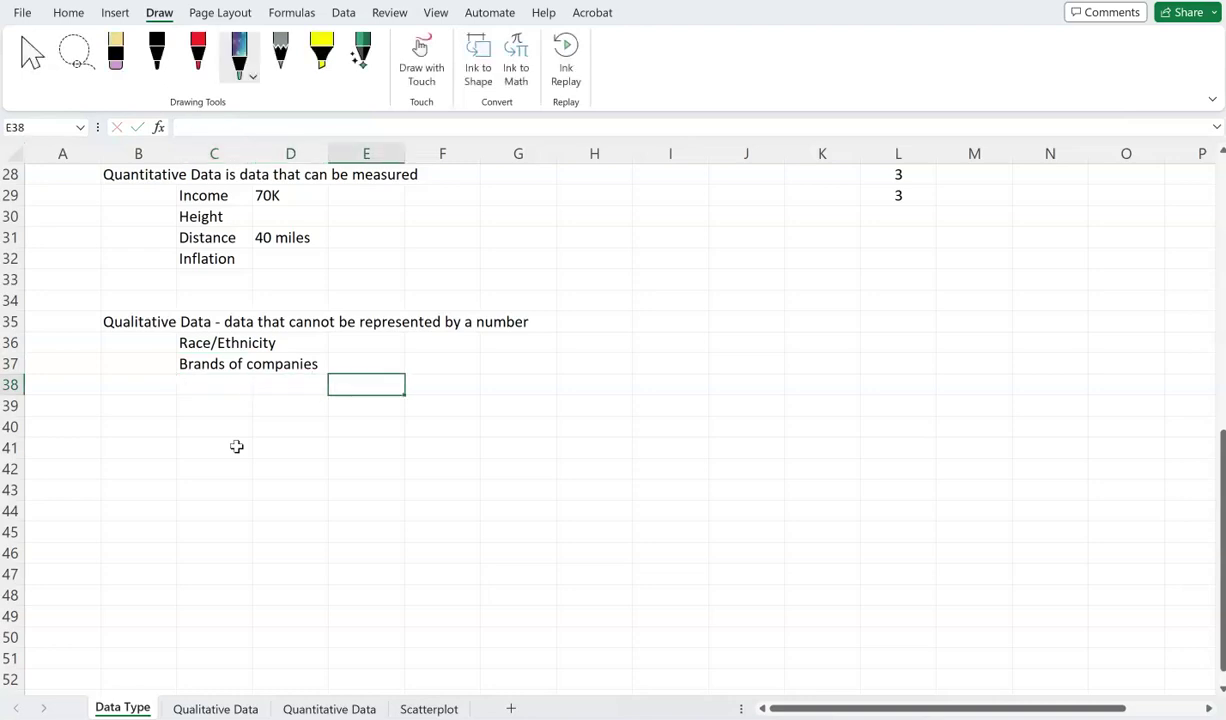
{"action": "type", "text": "GM"}
{"action": "key", "text": "Return"}
{"action": "type", "text": "Toyota"}
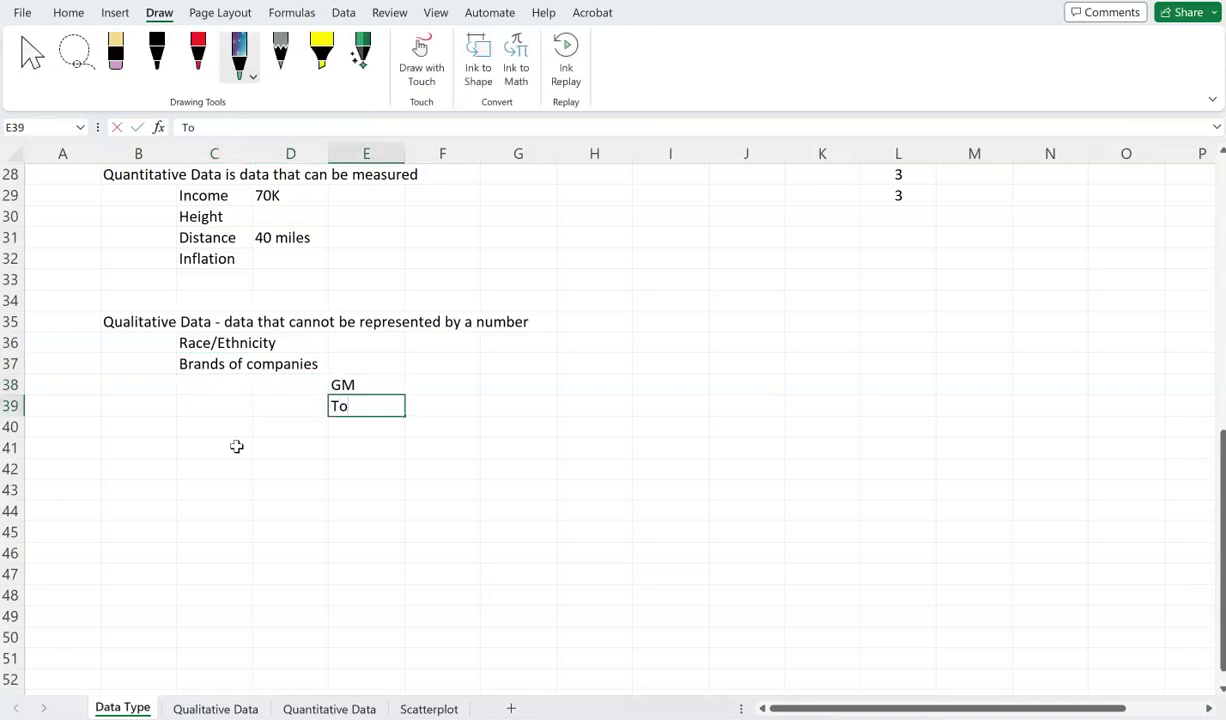
{"action": "key", "text": "Return"}
{"action": "type", "text": "Ford"}
{"action": "key", "text": "Return"}
{"action": "type", "text": "M"}
{"action": "key", "text": "BackSpace"}
{"action": "type", "text": "BMW"}
{"action": "key", "text": "Tab"}
{"action": "key", "text": "Up"}
{"action": "key", "text": "Up"}
{"action": "key", "text": "Up"}
{"action": "key", "text": "Left"}
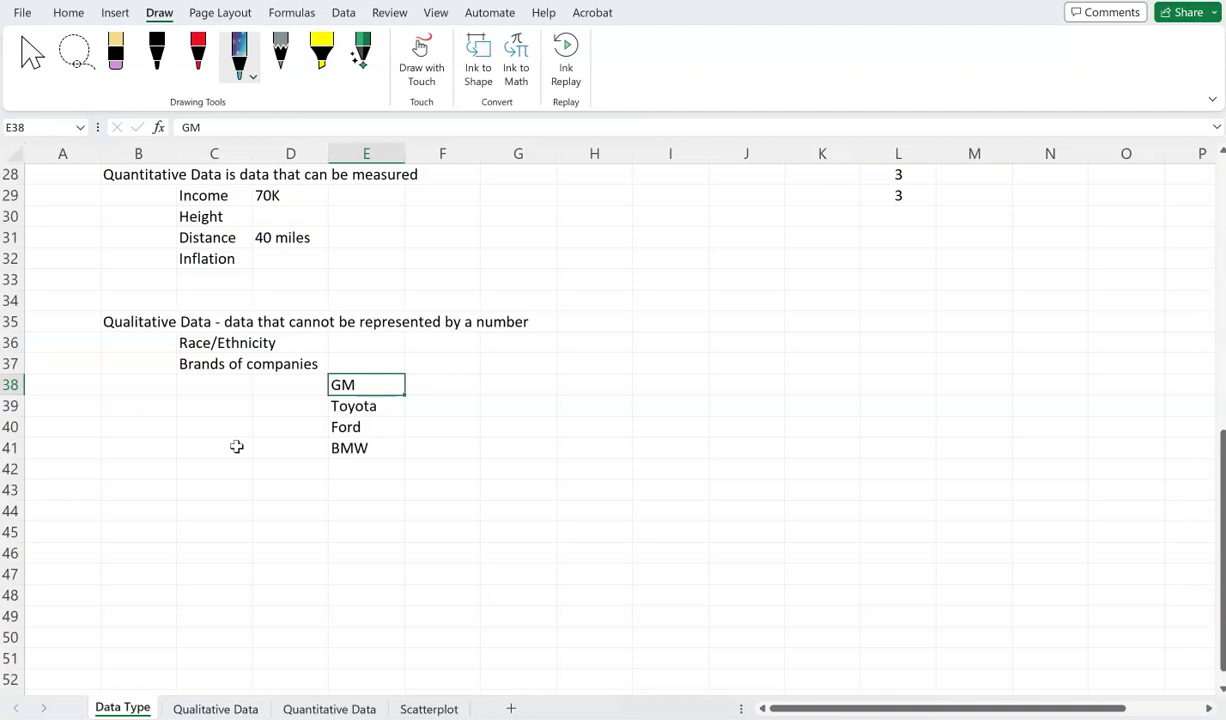
Step: Switch to the Qualitative Data sheet and highlight the travel destination responses in column A
{"action": "left_click", "coordinate": [218, 708]}
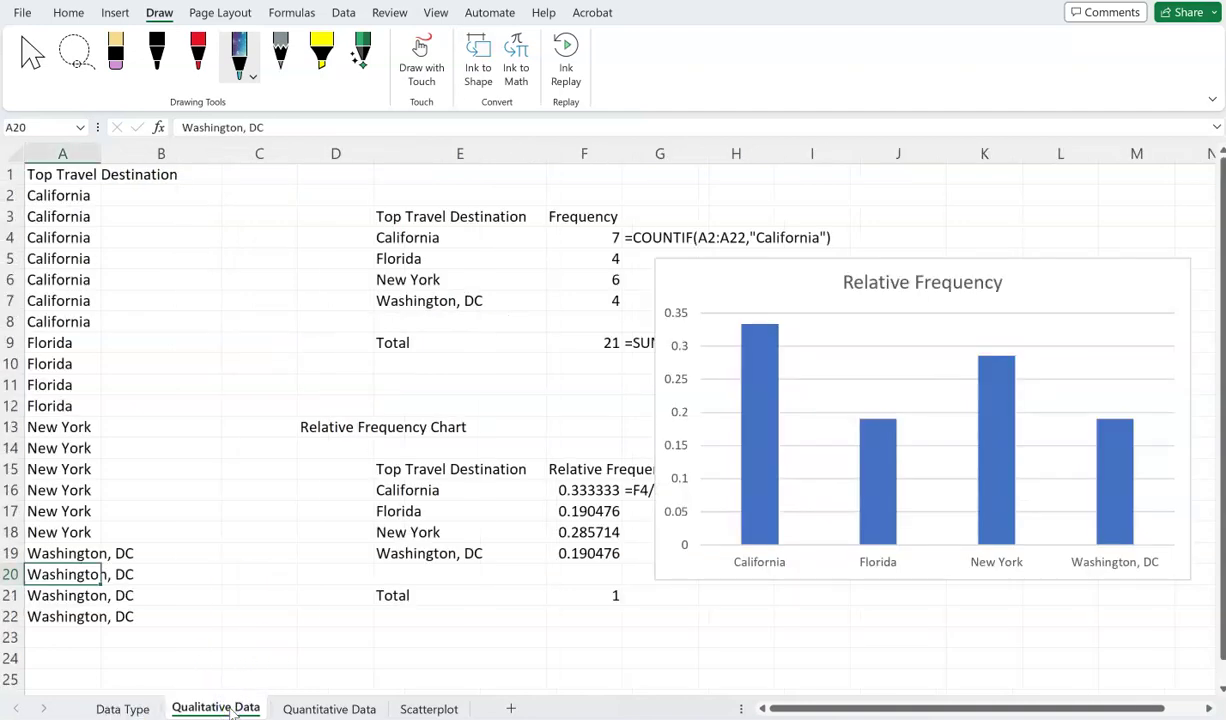
{"action": "left_click", "coordinate": [205, 706]}
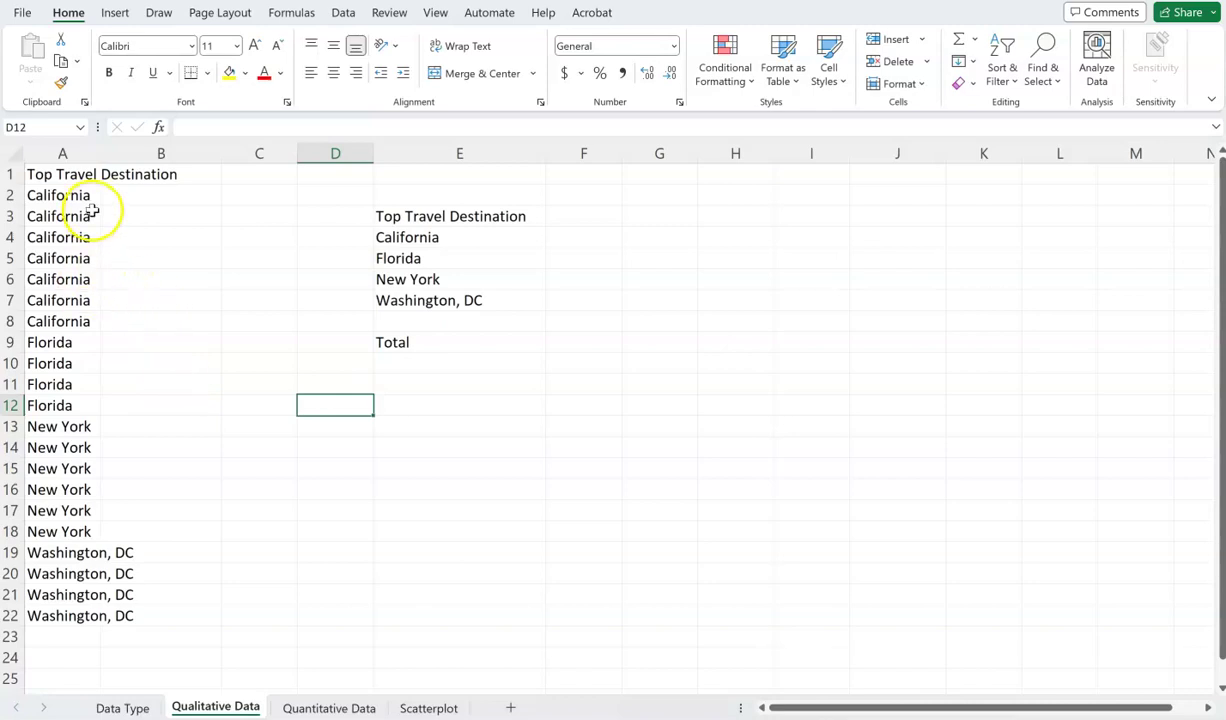
{"action": "left_click_drag", "start_coordinate": [60, 195], "coordinate": [97, 489]}
{"action": "left_click_drag", "start_coordinate": [85, 619], "coordinate": [121, 278]}
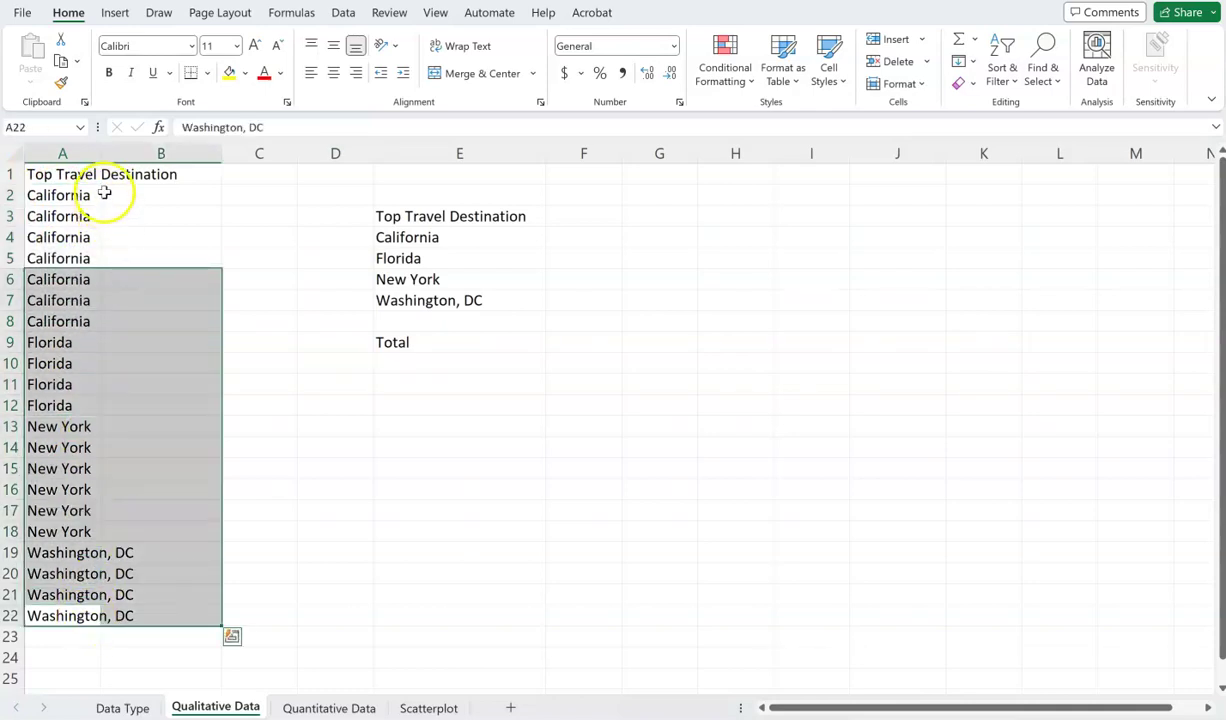
{"action": "left_click", "coordinate": [104, 195]}
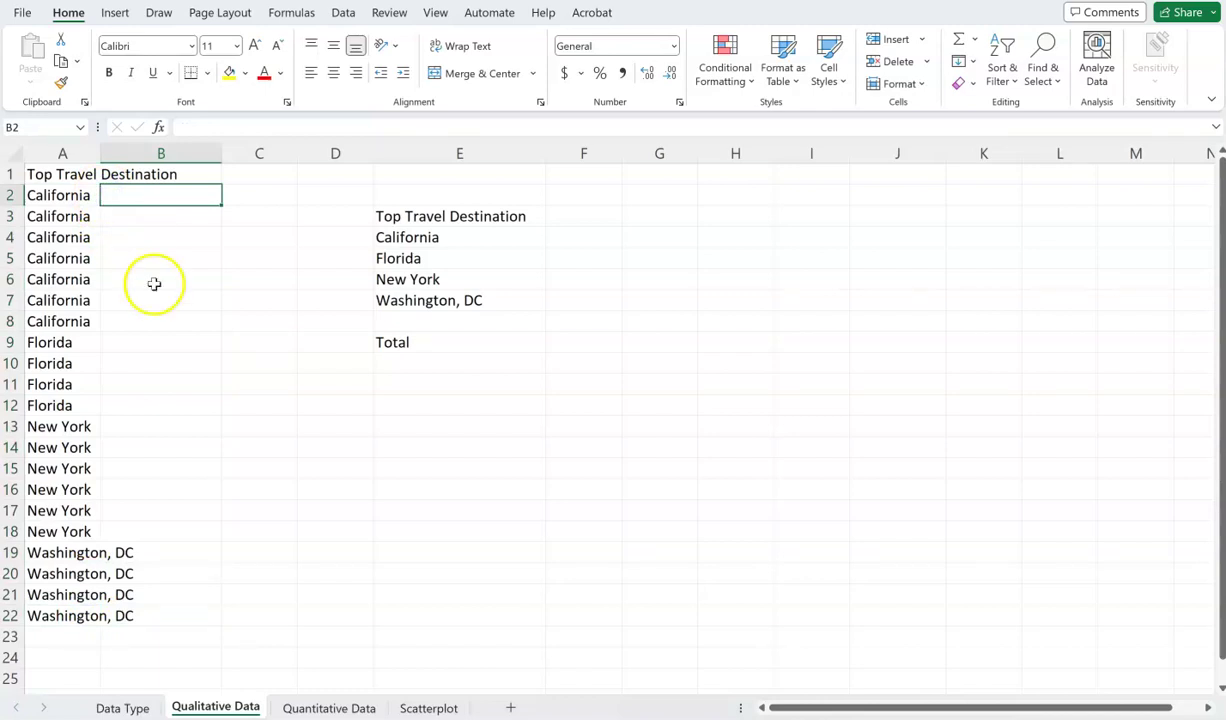
Step: Point out the four destination categories California, Florida, New York and Washington, DC in E4 to E7
{"action": "left_click", "coordinate": [426, 238]}
{"action": "left_click", "coordinate": [424, 258]}
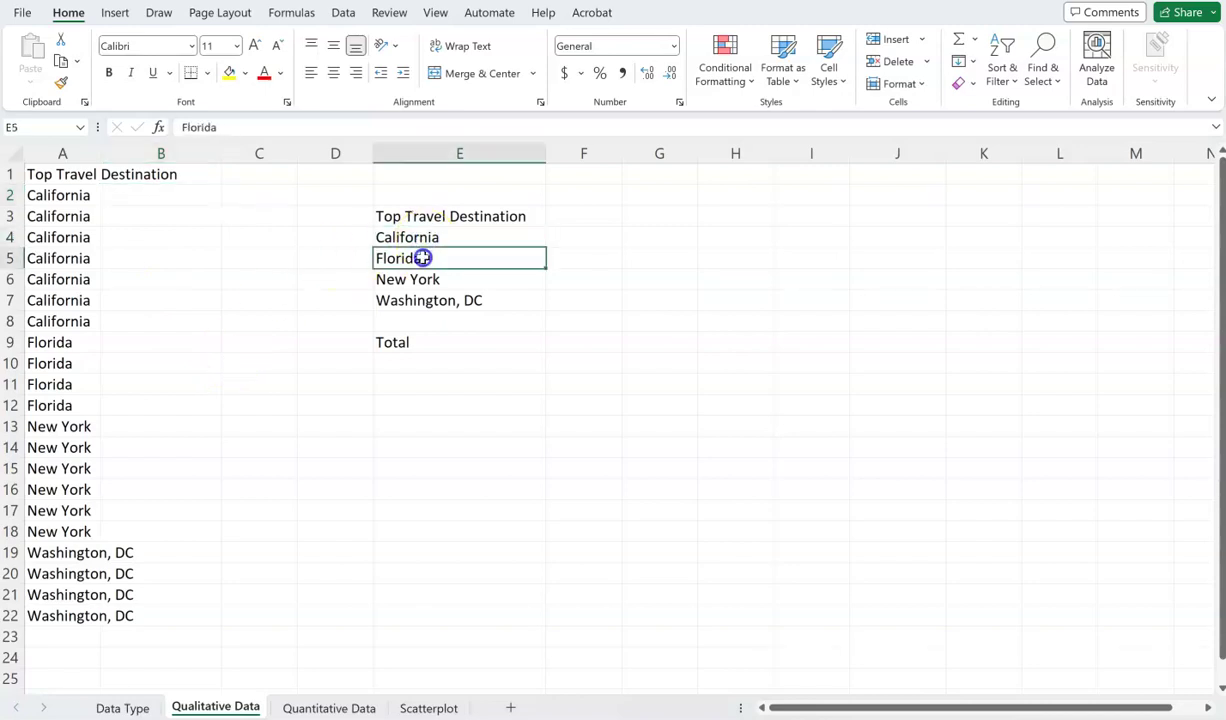
{"action": "left_click", "coordinate": [424, 279]}
{"action": "left_click", "coordinate": [428, 300]}
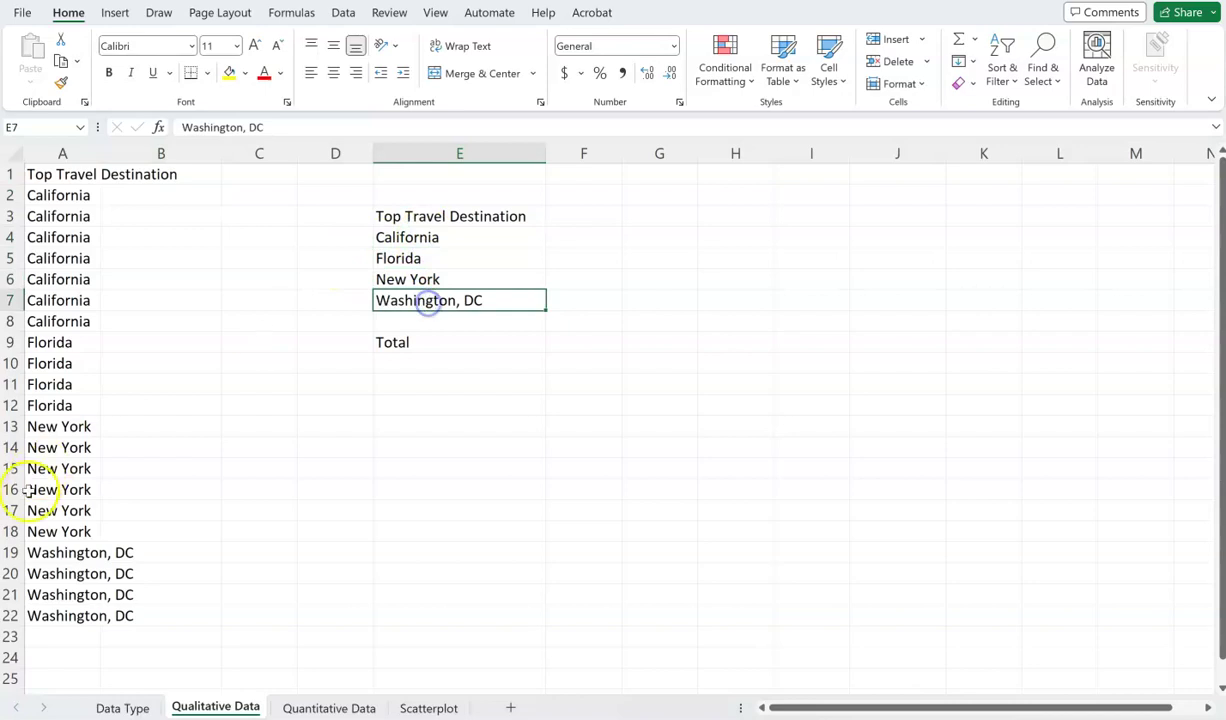
Step: Highlight the raw responses in A2 to A22, followed by the whole of column A
{"action": "left_click_drag", "start_coordinate": [60, 195], "coordinate": [93, 617]}
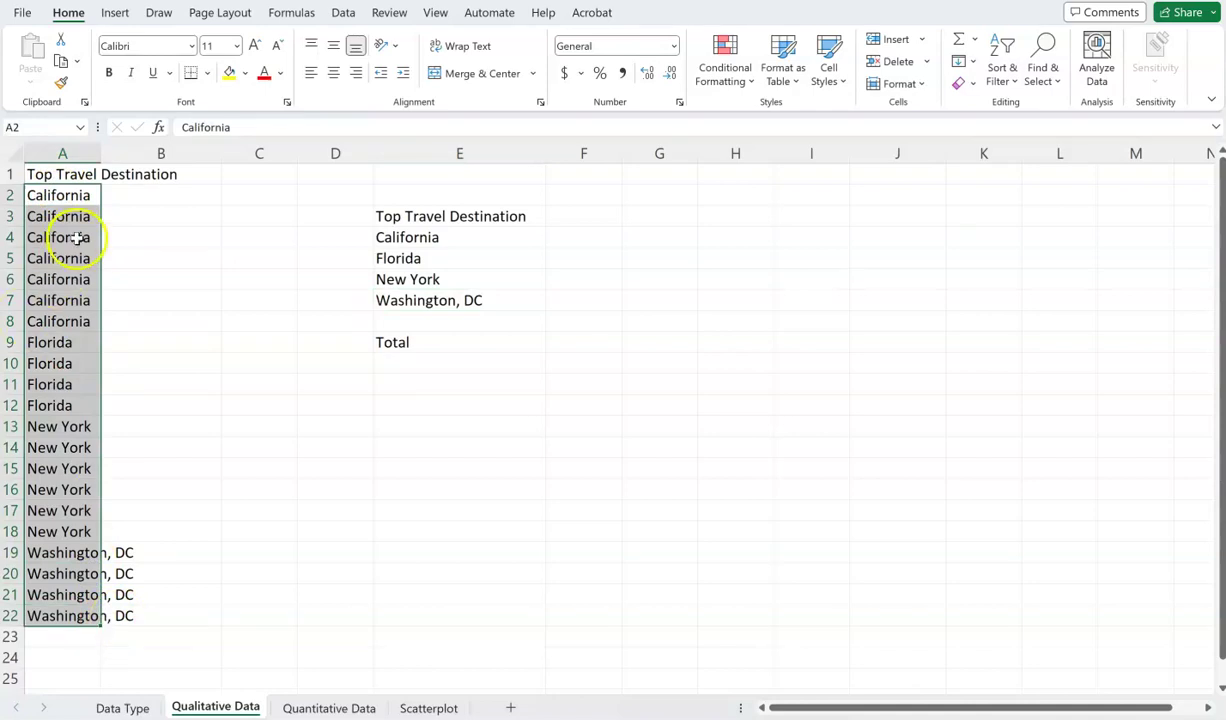
{"action": "left_click", "coordinate": [78, 148]}
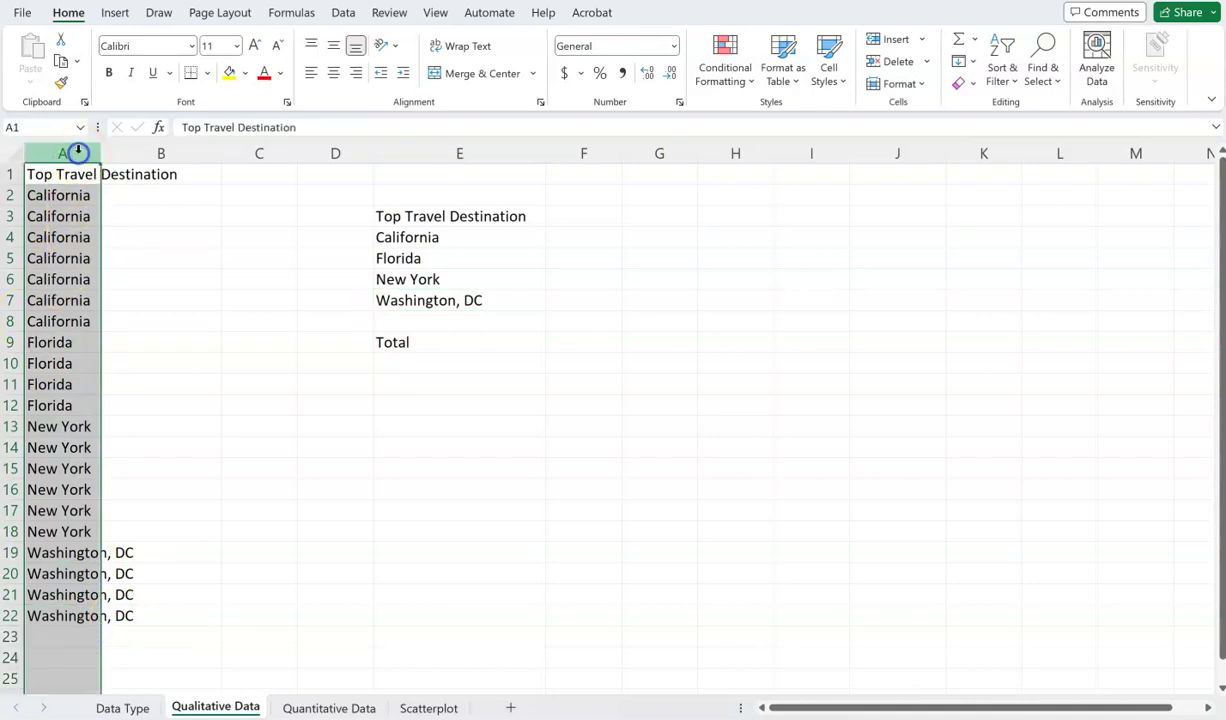
{"action": "left_click", "coordinate": [162, 275]}
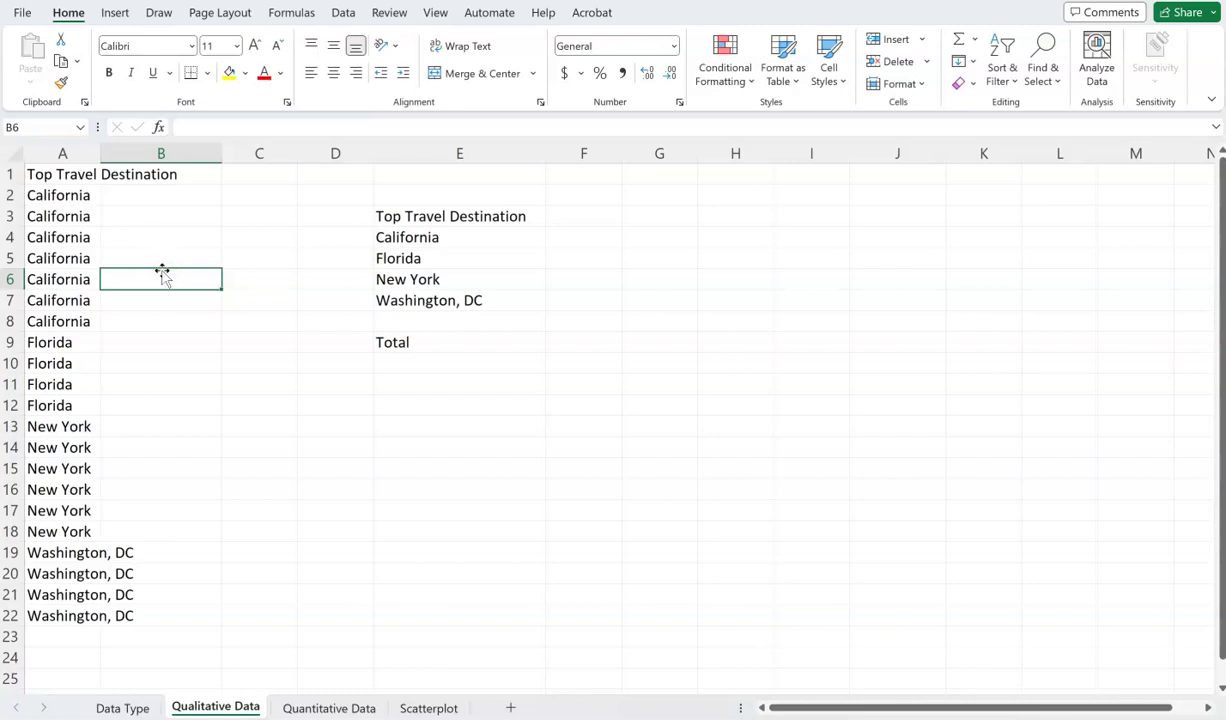
Step: Enter the header Frequency in F3 beside Top Travel Destination
{"action": "left_click", "coordinate": [585, 218]}
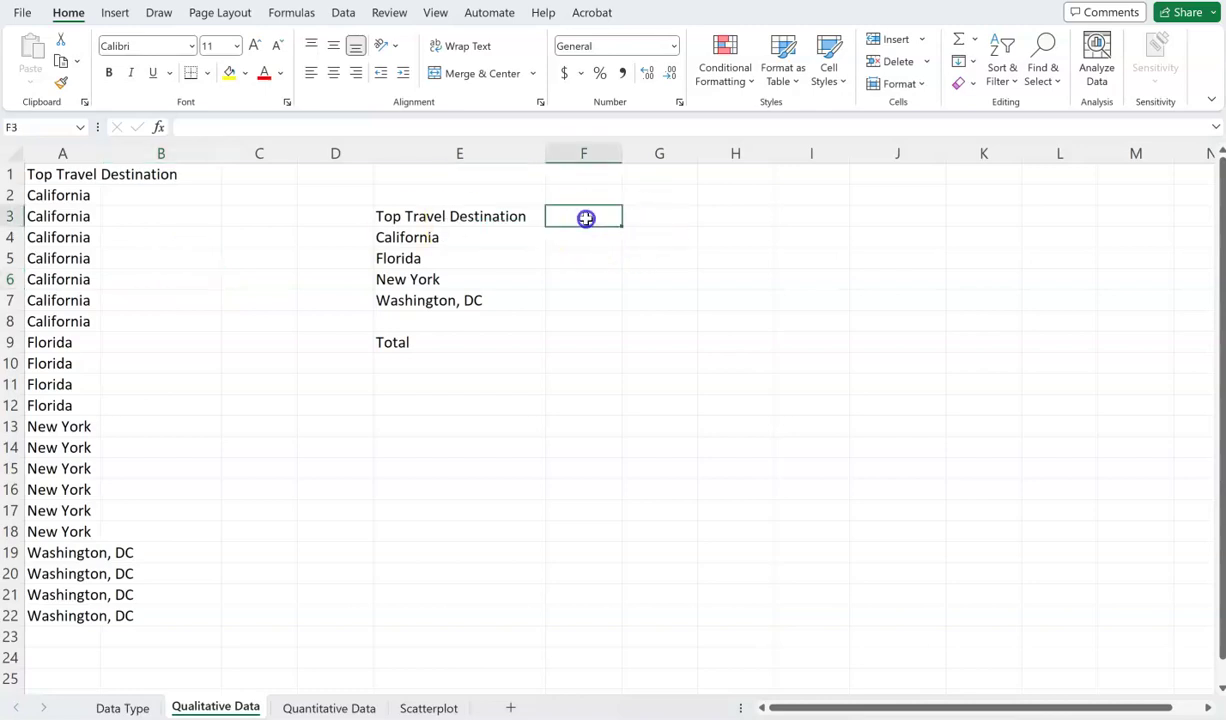
{"action": "type", "text": "Frequen"}
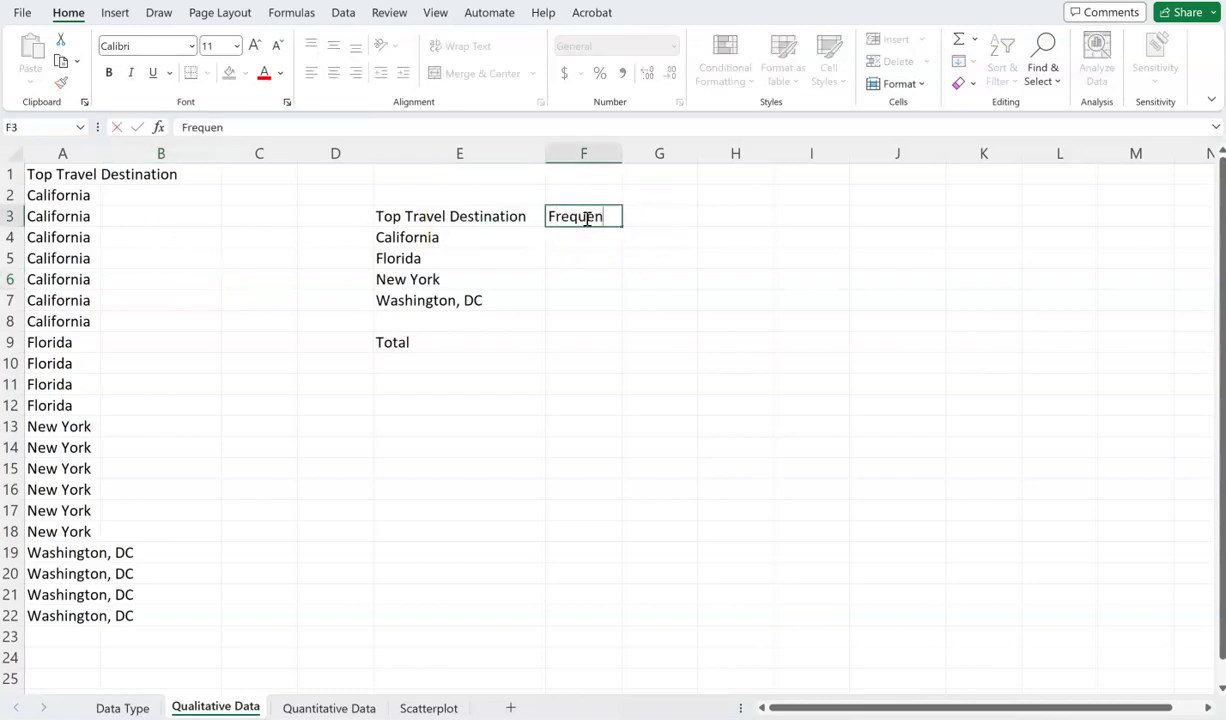
{"action": "type", "text": "cy"}
{"action": "key", "text": "Return"}
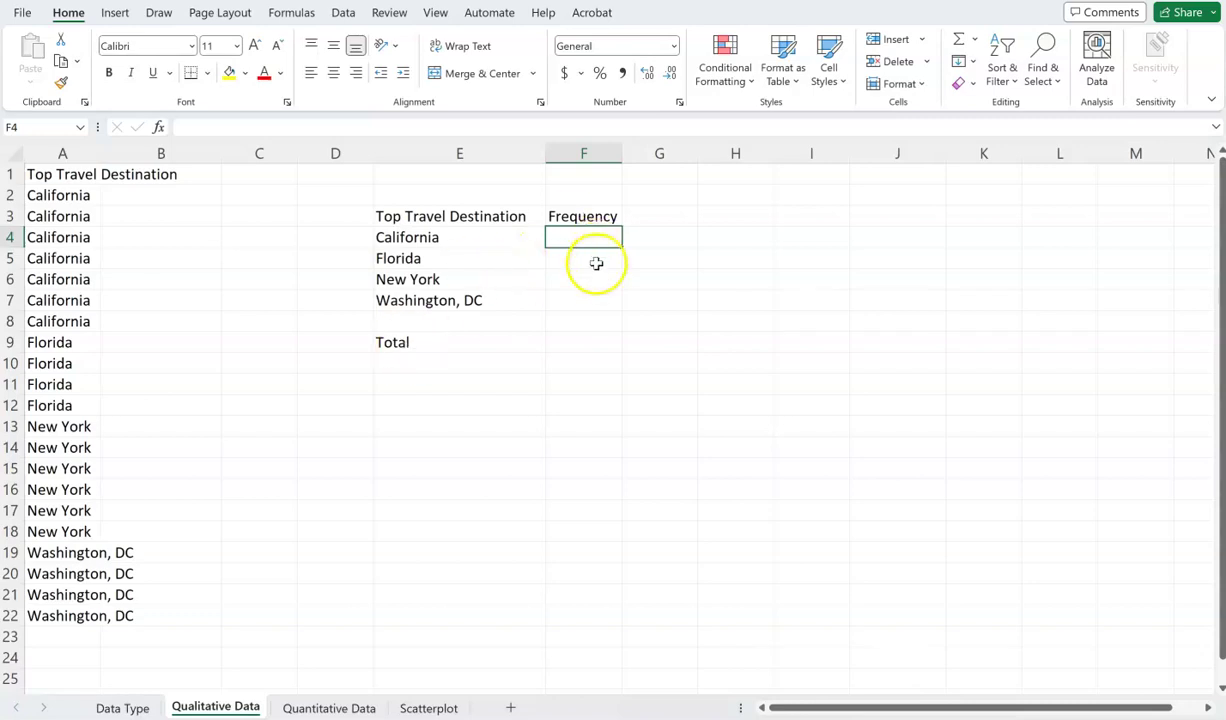
Step: Highlight the California responses in A2 to A8 to count them by eye
{"action": "left_click", "coordinate": [52, 198]}
{"action": "left_click", "coordinate": [55, 217]}
{"action": "double_click", "coordinate": [68, 195]}
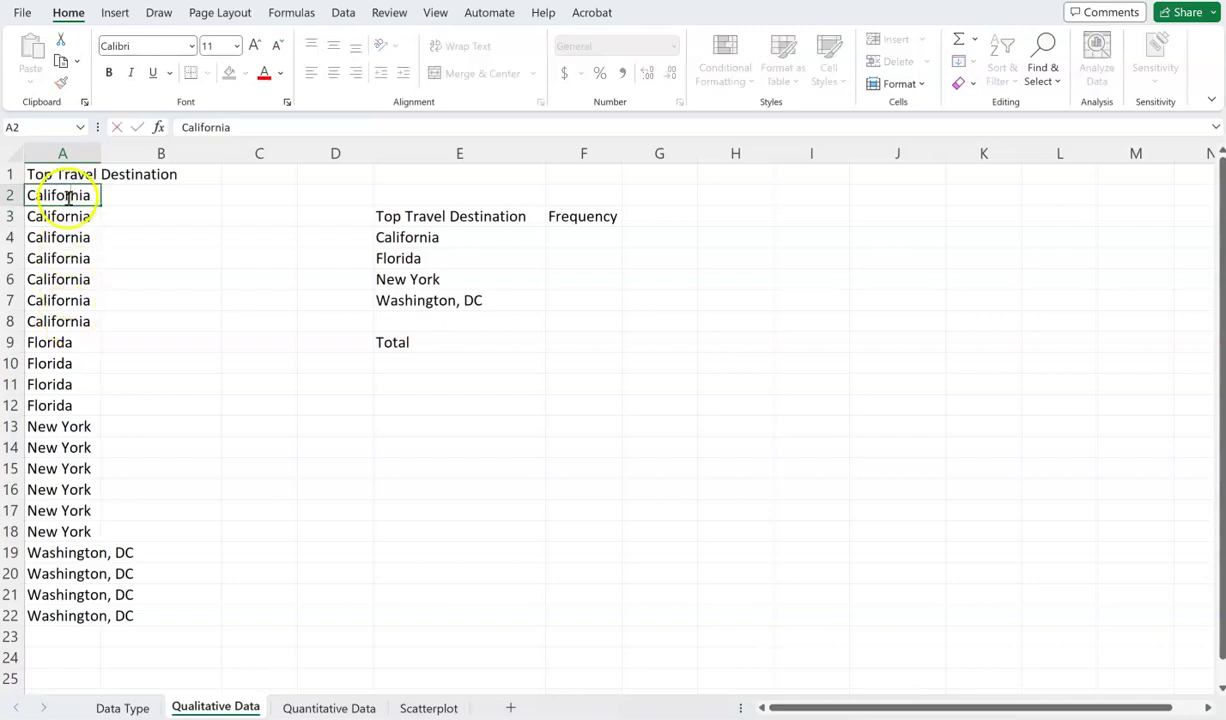
{"action": "left_click_drag", "start_coordinate": [137, 198], "coordinate": [68, 194]}
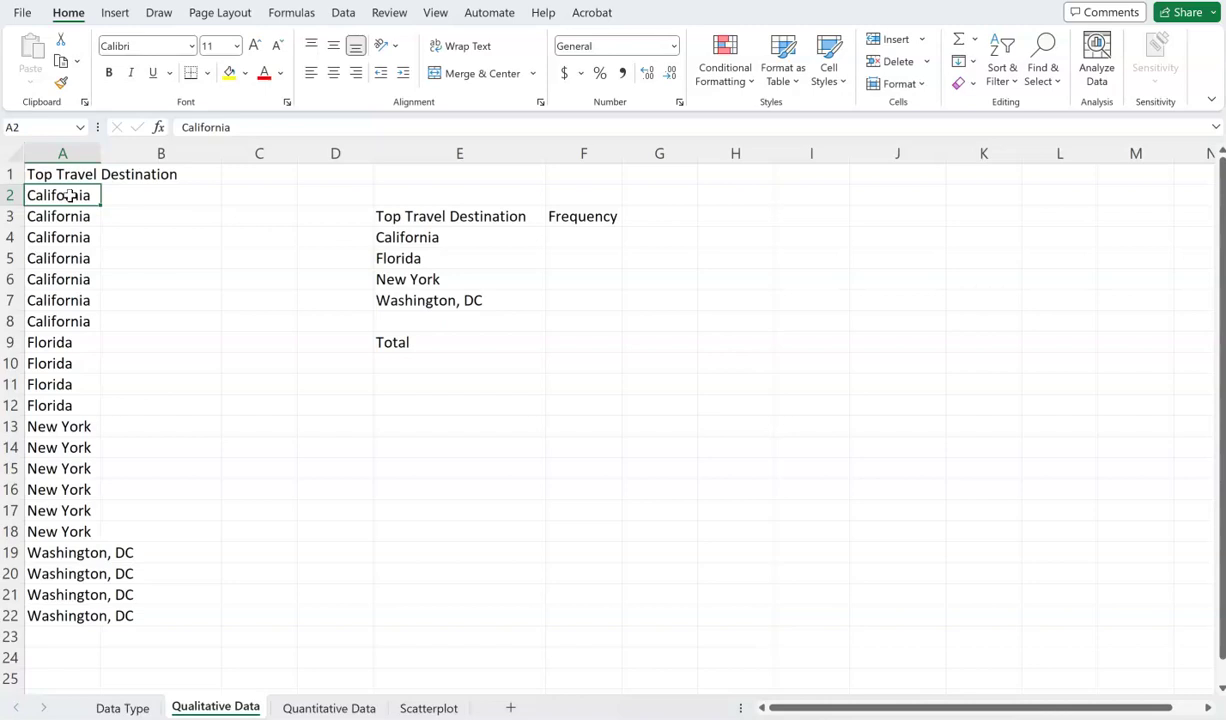
{"action": "key", "text": "shift+Down"}
{"action": "key", "text": "shift+Down"}
{"action": "key", "text": "shift+Down"}
{"action": "key", "text": "shift+Down"}
{"action": "key", "text": "shift+Down"}
{"action": "key", "text": "shift+Down"}
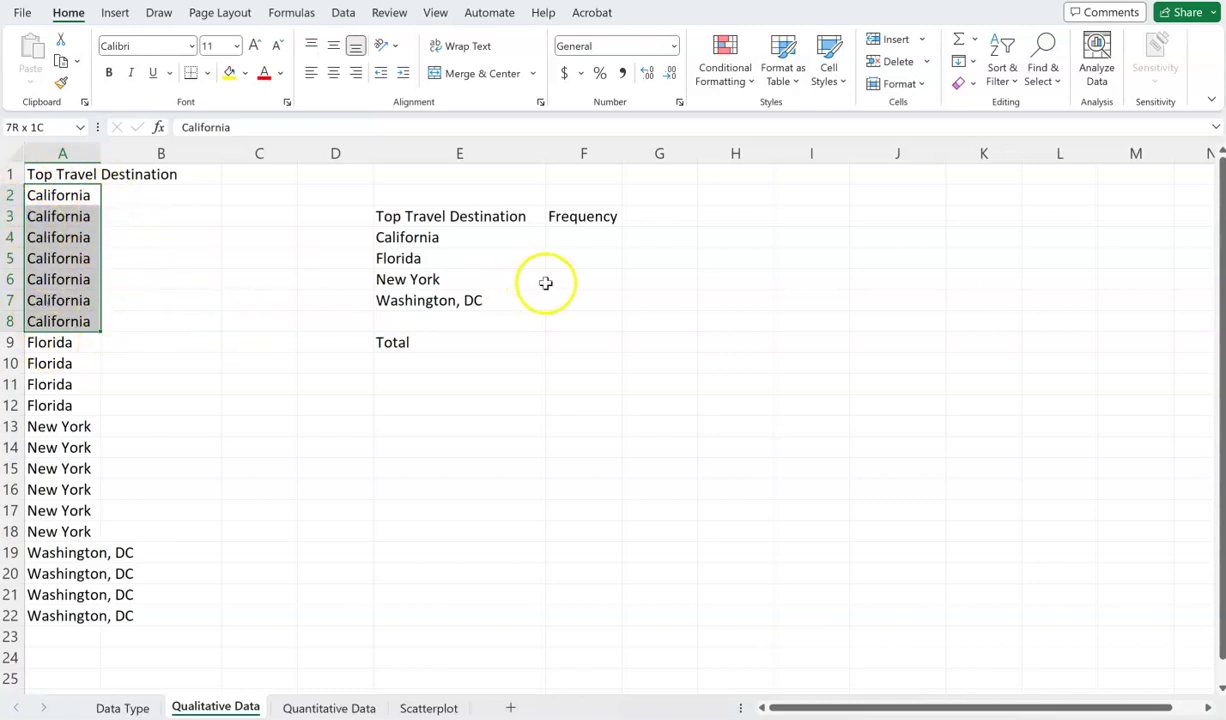
{"action": "left_click", "coordinate": [593, 238]}
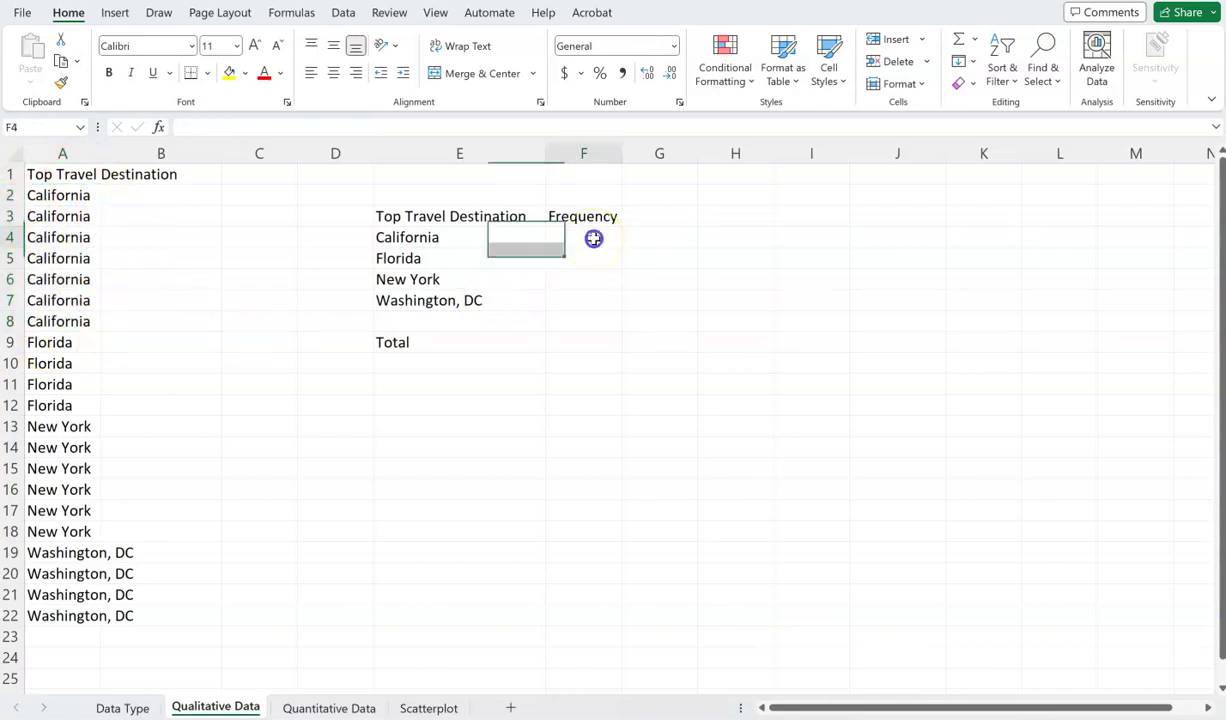
{"action": "type", "text": "7"}
{"action": "key", "text": "BackSpace"}
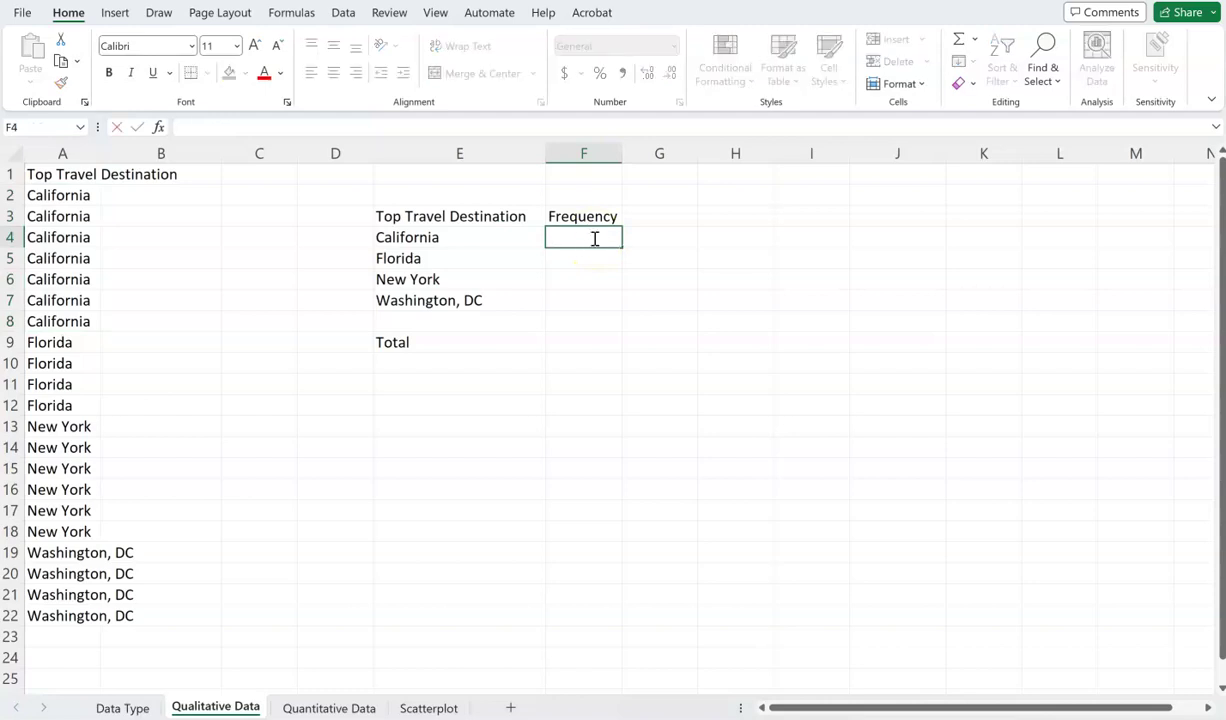
{"action": "key", "text": "Escape"}
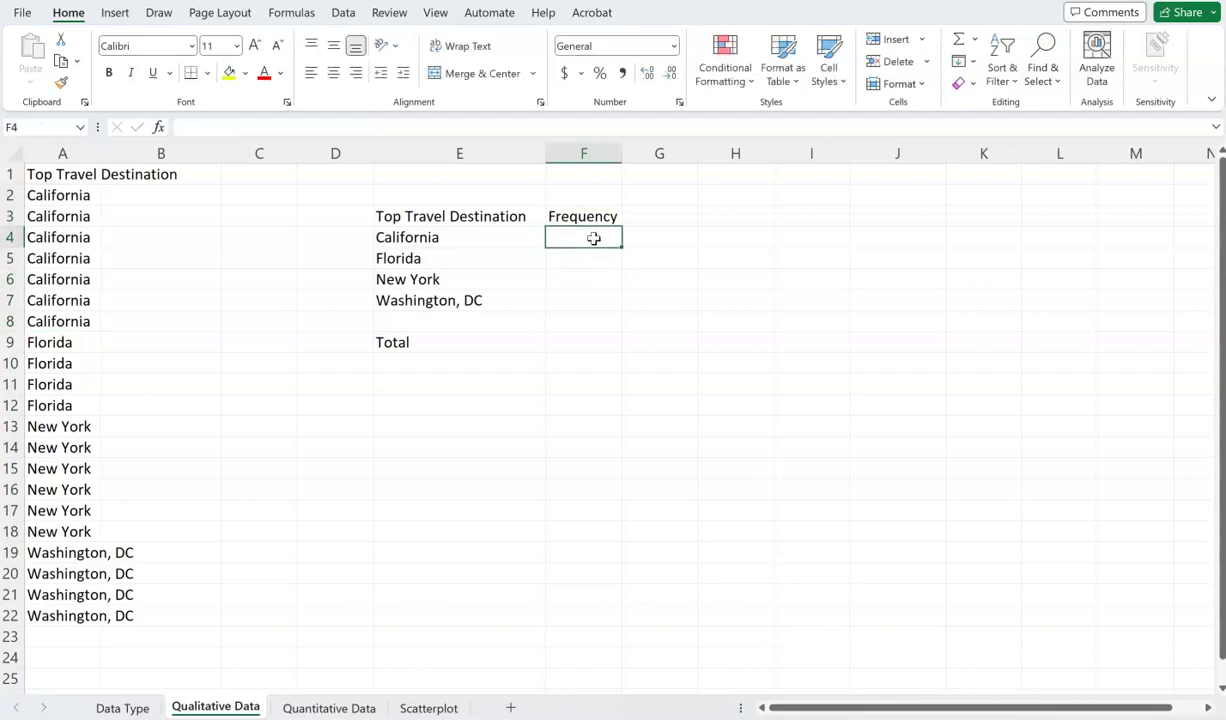
Step: Count the California responses in F4 with =COUNTIF(A2:A22,"California")
{"action": "type", "text": "=coun"}
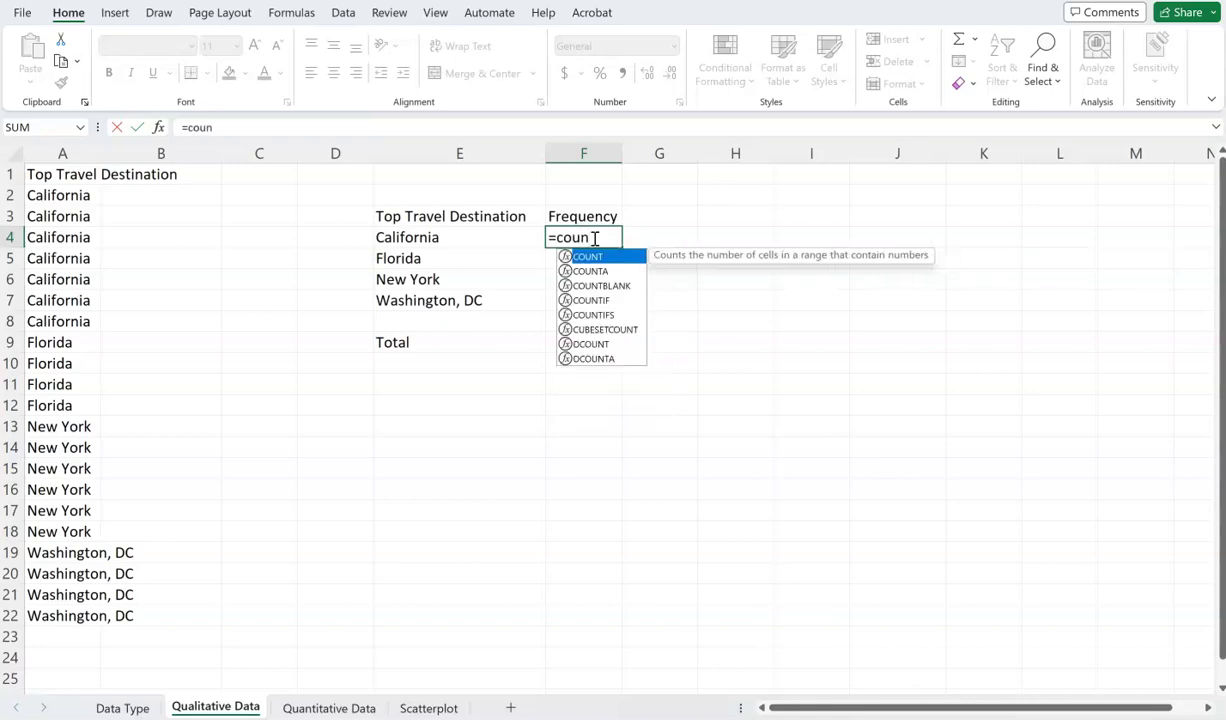
{"action": "type", "text": "tif("}
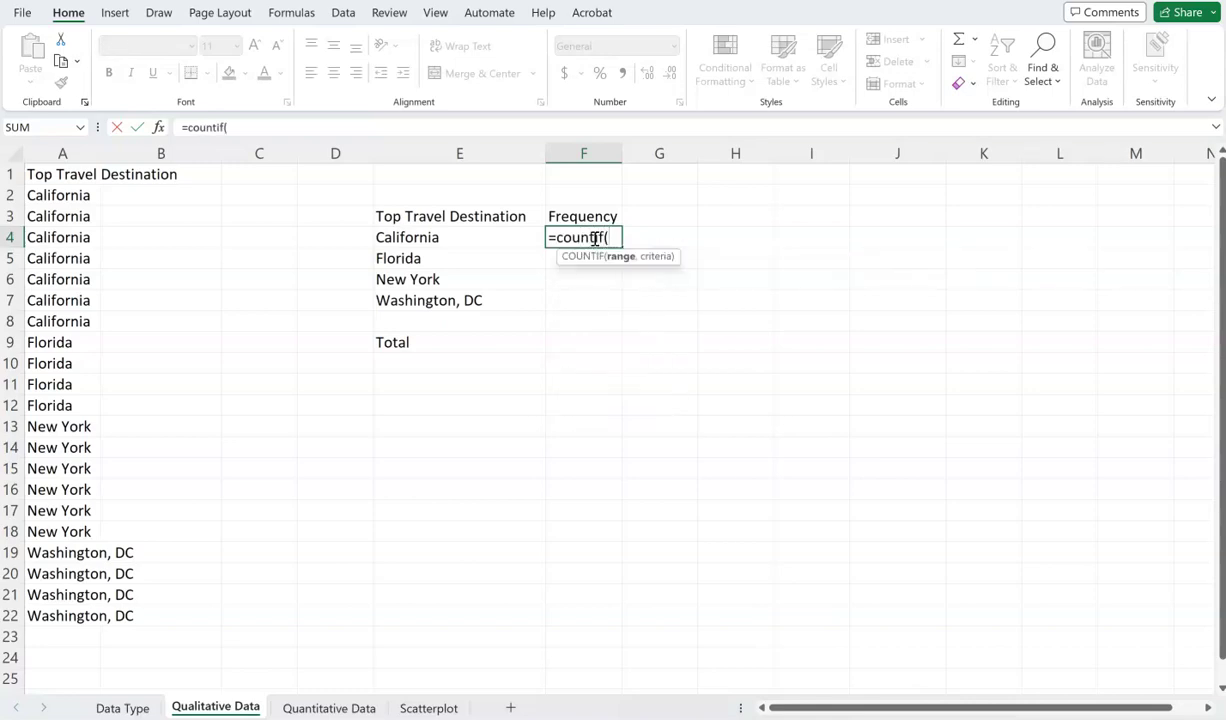
{"action": "key", "text": "Left"}
{"action": "key", "text": "Left"}
{"action": "key", "text": "Left"}
{"action": "key", "text": "Left"}
{"action": "key", "text": "Left"}
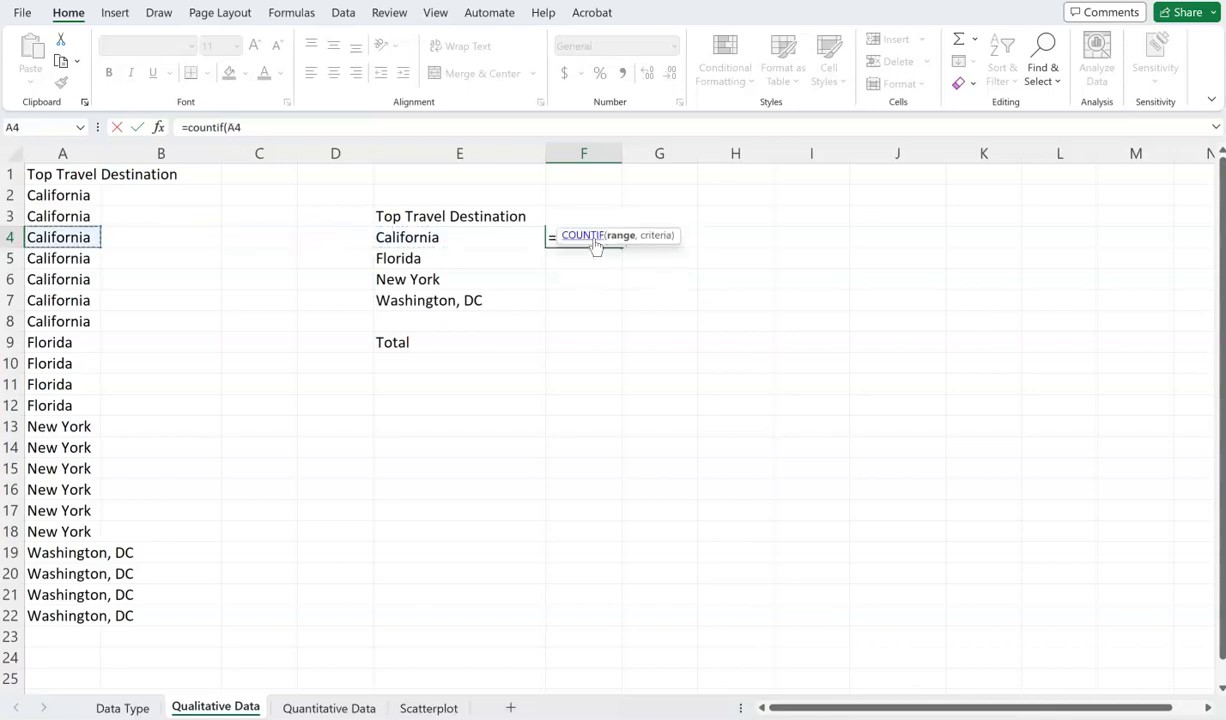
{"action": "key", "text": "Up"}
{"action": "key", "text": "Up"}
{"action": "key", "text": "shift+Down"}
{"action": "key", "text": "shift+Down"}
{"action": "key", "text": "shift+Down"}
{"action": "key", "text": "shift+Down"}
{"action": "key", "text": "shift+Down"}
{"action": "key", "text": "shift+Down"}
{"action": "key", "text": "shift+Down"}
{"action": "key", "text": "shift+Down"}
{"action": "key", "text": "shift+Down"}
{"action": "key", "text": "shift+Down"}
{"action": "key", "text": "shift+Down"}
{"action": "key", "text": "shift+Down"}
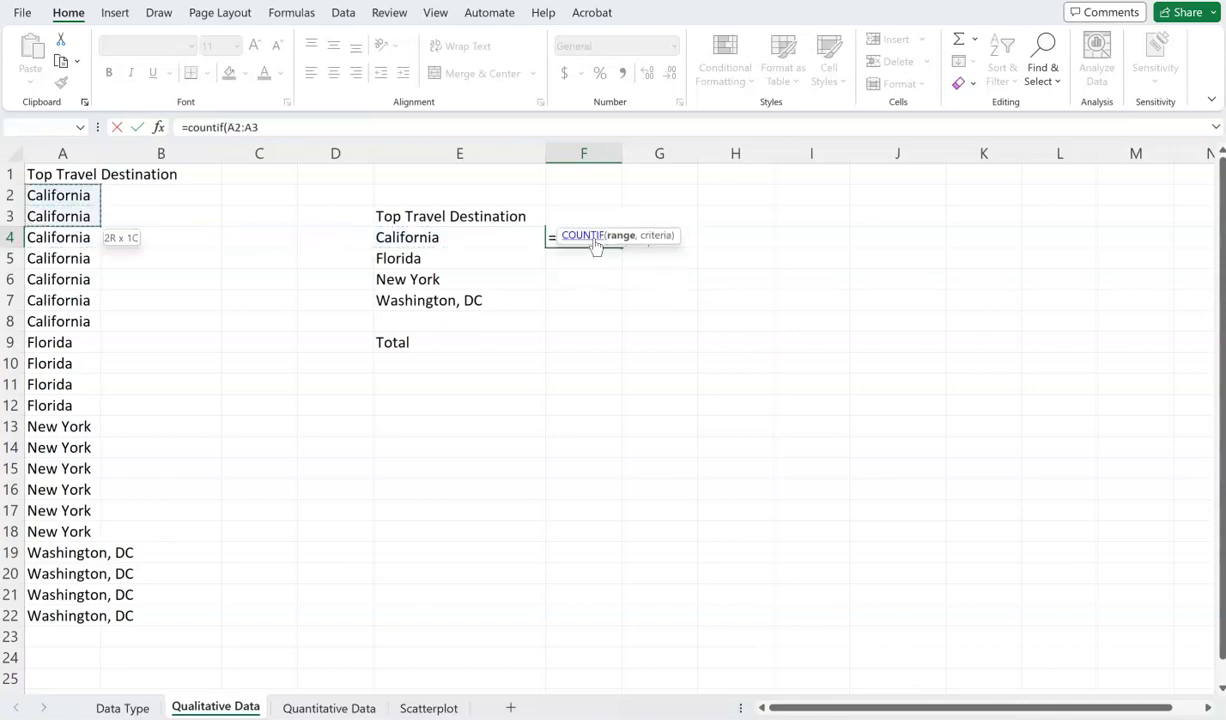
{"action": "key", "text": "shift+Down"}
{"action": "key", "text": "shift+Down"}
{"action": "key", "text": "shift+Down"}
{"action": "key", "text": "shift+Down"}
{"action": "key", "text": "shift+Down"}
{"action": "key", "text": "shift+Down"}
{"action": "key", "text": "shift+Down"}
{"action": "key", "text": "shift+Down"}
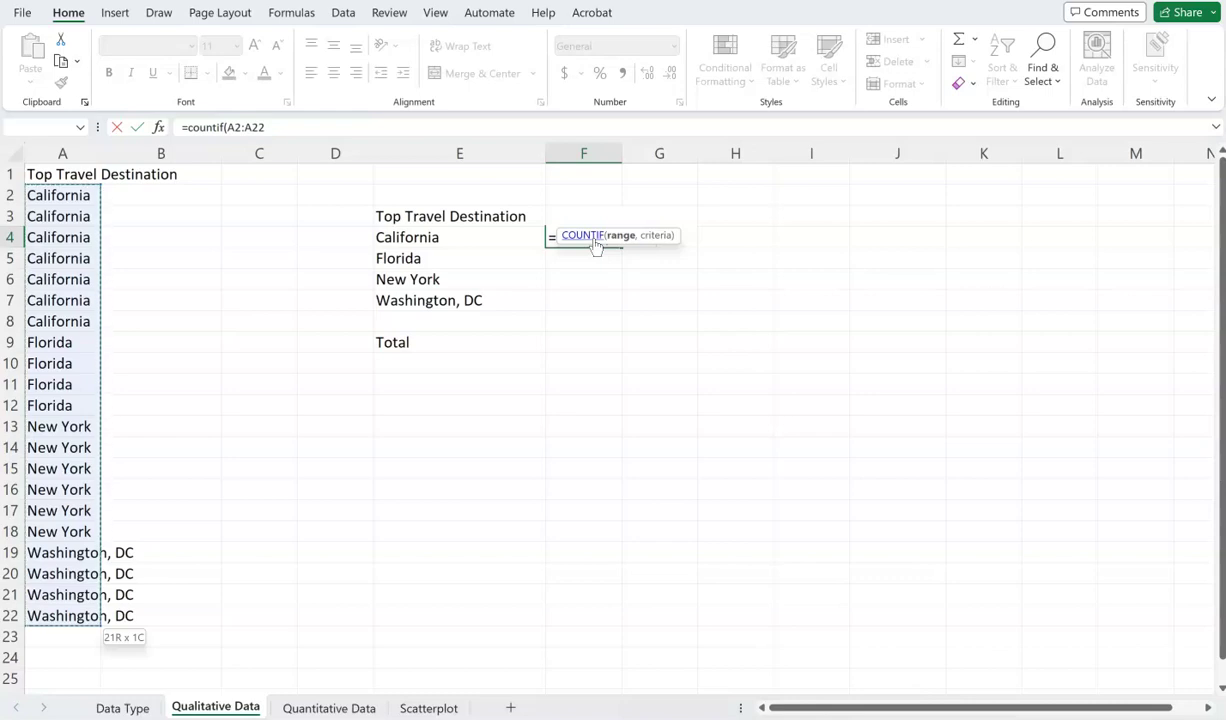
{"action": "type", "text": ","}
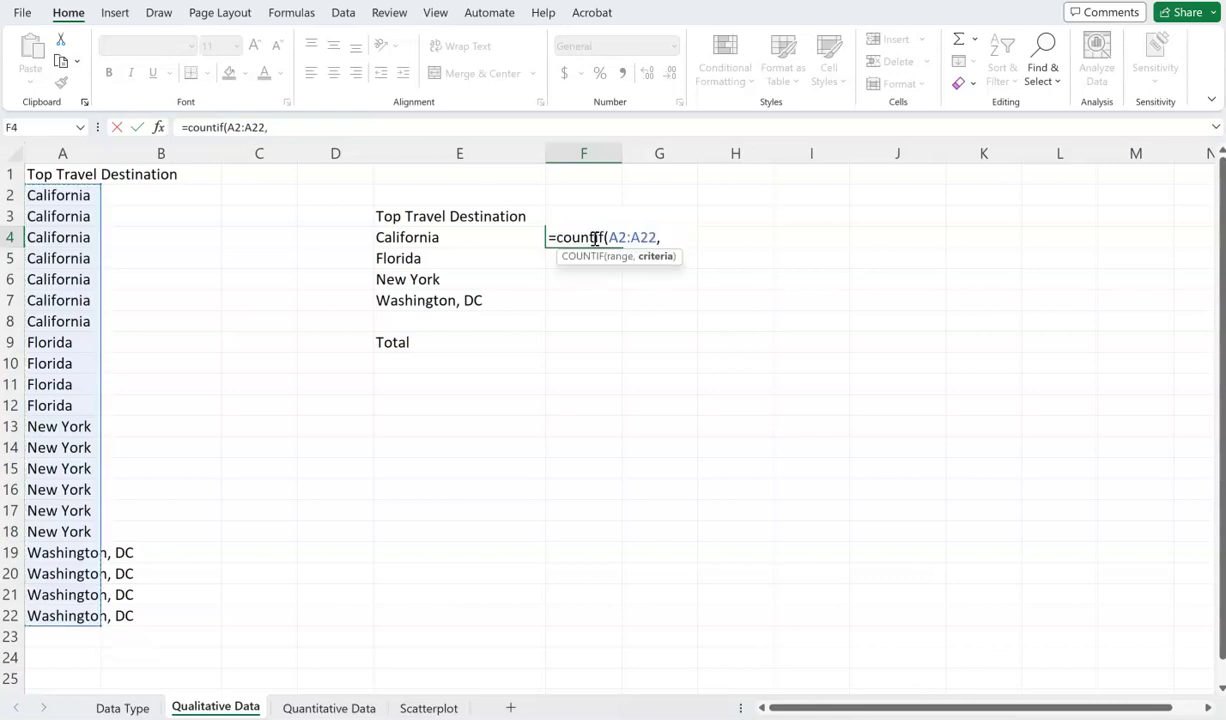
{"action": "type", "text": "\"California\""}
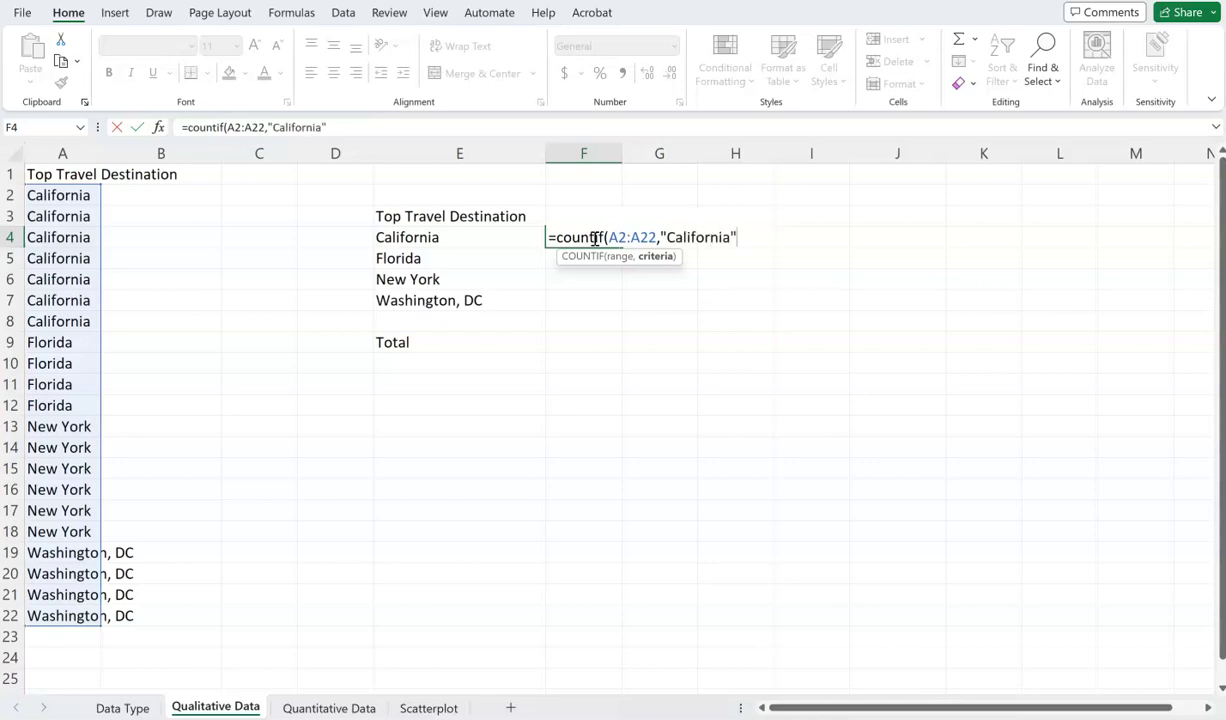
{"action": "type", "text": ")"}
{"action": "key", "text": "Return"}
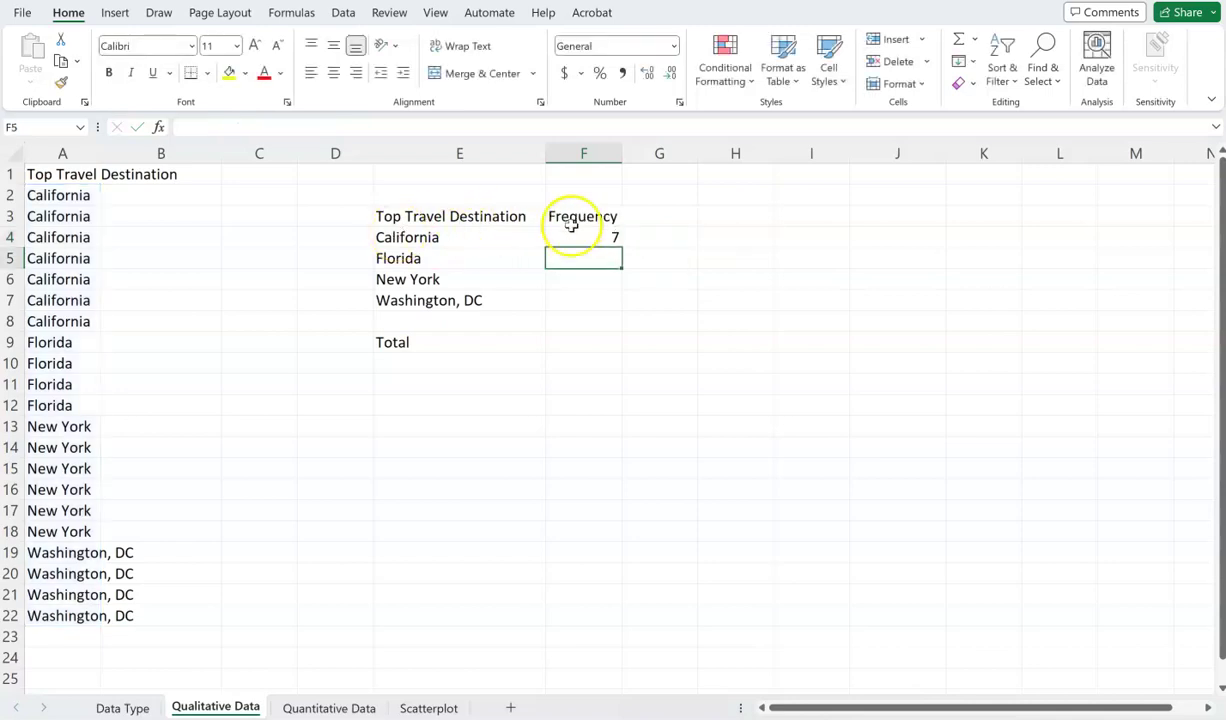
{"action": "left_click", "coordinate": [606, 237]}
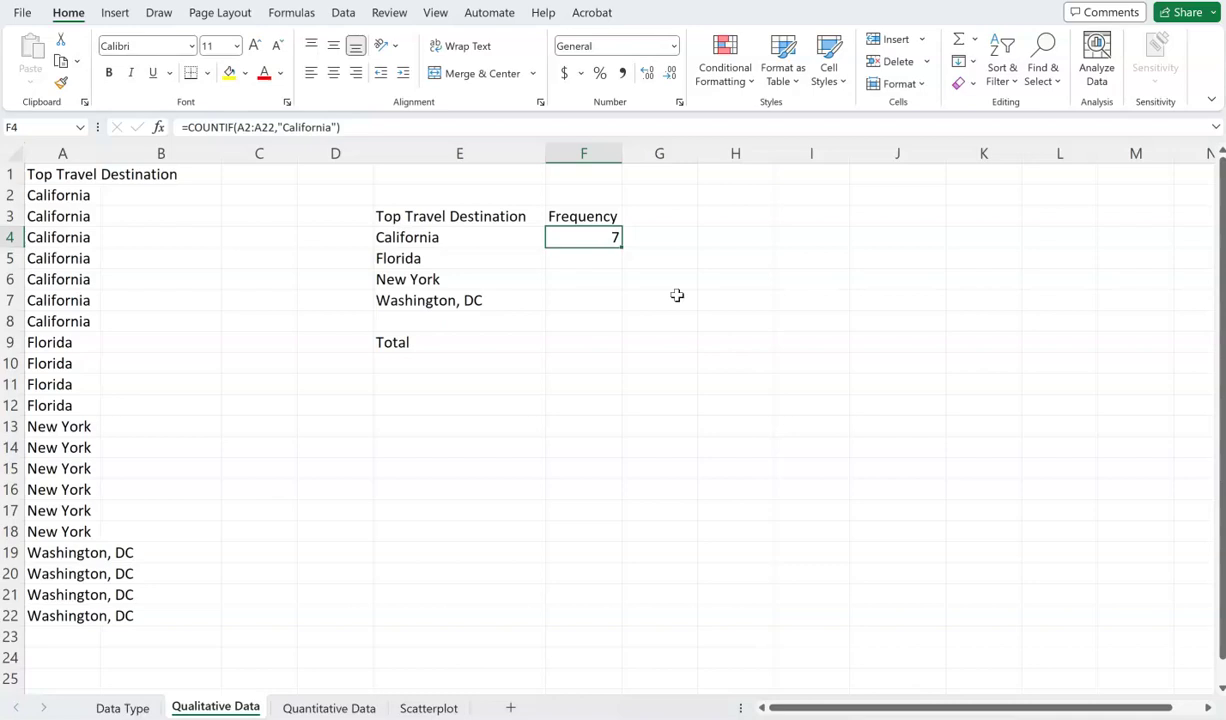
Step: Count the Florida responses in F5 with =COUNTIF(A2:A22,"Florida")
{"action": "left_click", "coordinate": [577, 264]}
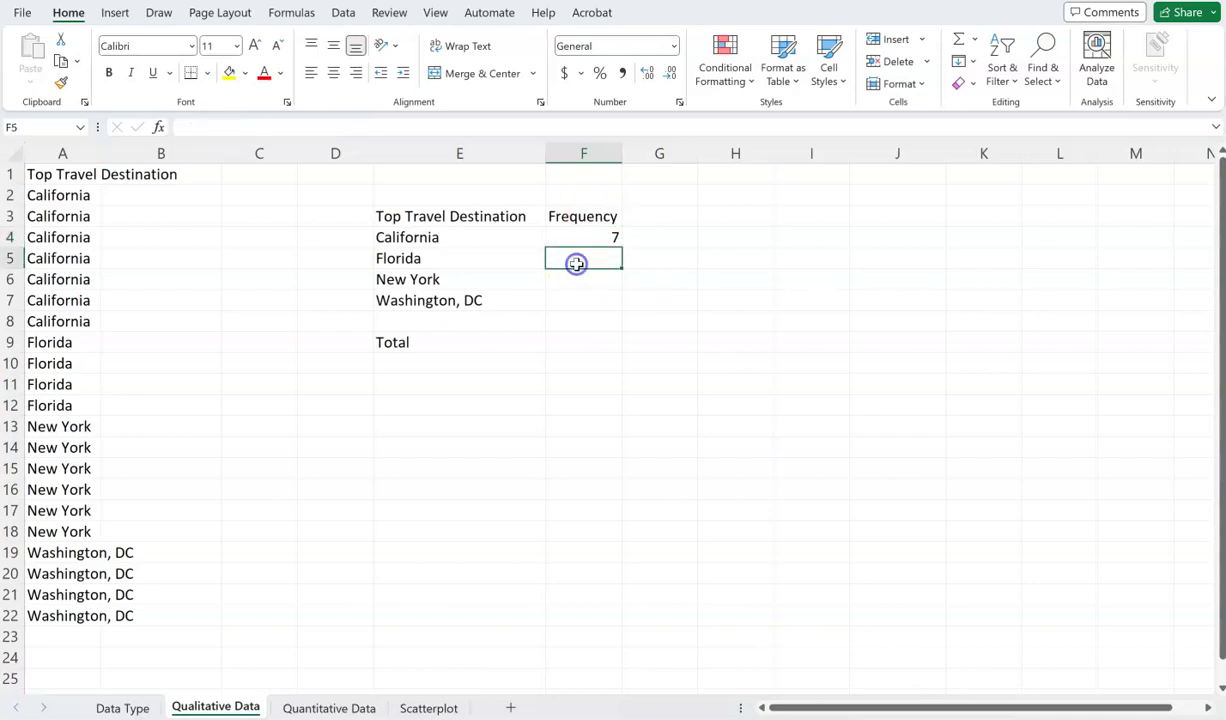
{"action": "type", "text": "=counti"}
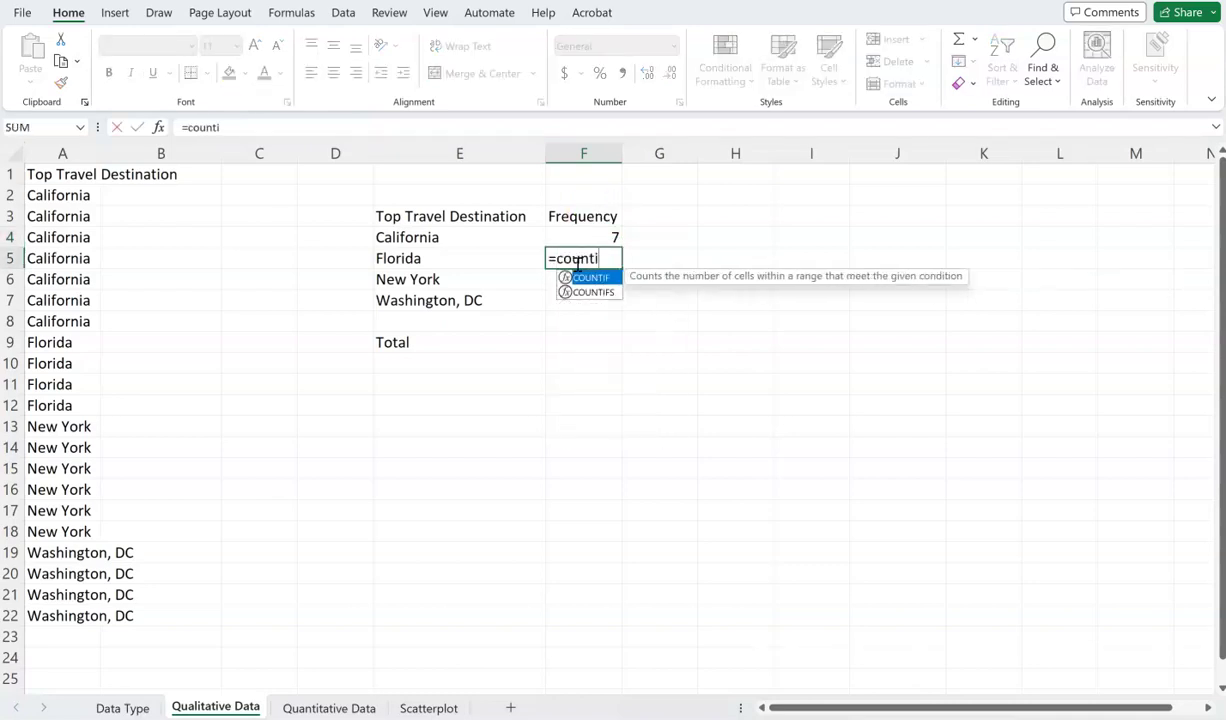
{"action": "type", "text": "f("}
{"action": "key", "text": "Left"}
{"action": "key", "text": "Left"}
{"action": "key", "text": "Left"}
{"action": "key", "text": "Left"}
{"action": "key", "text": "Left"}
{"action": "key", "text": "Up"}
{"action": "key", "text": "Up"}
{"action": "key", "text": "Up"}
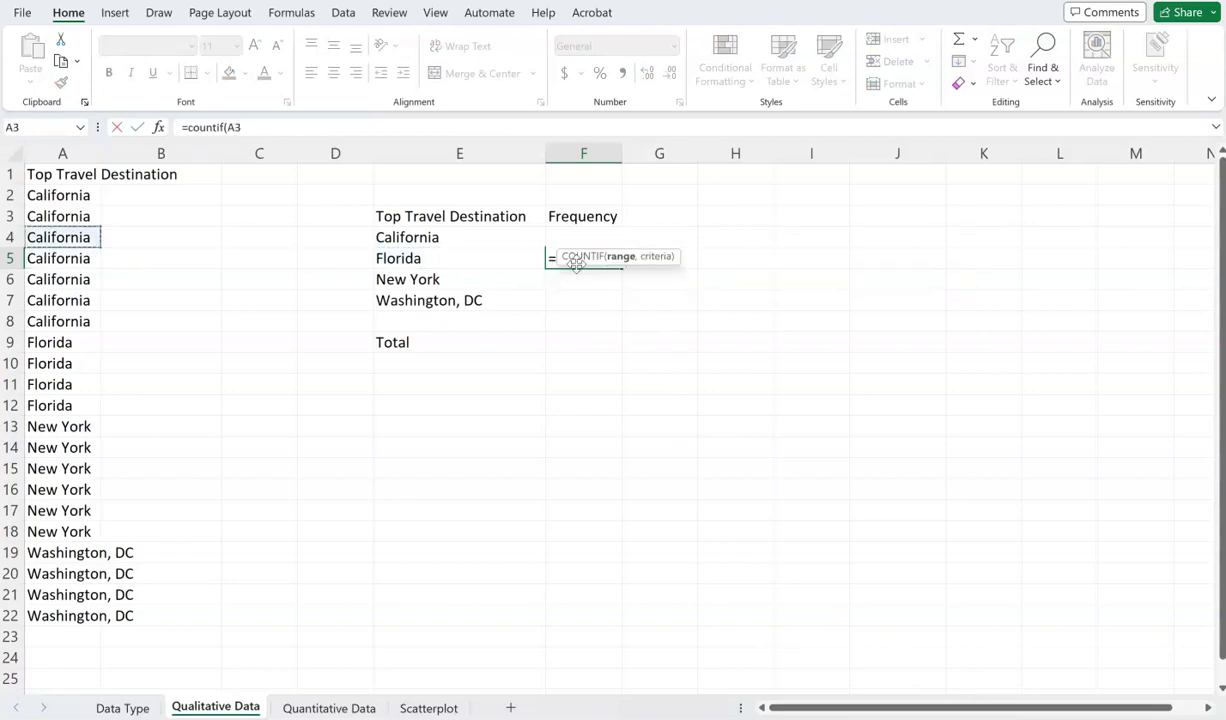
{"action": "key", "text": "shift+Down"}
{"action": "key", "text": "shift+Down"}
{"action": "key", "text": "shift+Down"}
{"action": "key", "text": "shift+Down"}
{"action": "key", "text": "shift+Down"}
{"action": "key", "text": "shift+Down"}
{"action": "key", "text": "shift+Down"}
{"action": "key", "text": "shift+Down"}
{"action": "key", "text": "shift+Down"}
{"action": "key", "text": "shift+Down"}
{"action": "key", "text": "shift+Down"}
{"action": "key", "text": "shift+Down"}
{"action": "key", "text": "shift+Down"}
{"action": "key", "text": "shift+Down"}
{"action": "key", "text": "shift+Down"}
{"action": "key", "text": "shift+Down"}
{"action": "key", "text": "shift+Down"}
{"action": "key", "text": "shift+Down"}
{"action": "key", "text": "shift+Down"}
{"action": "key", "text": "shift+Down"}
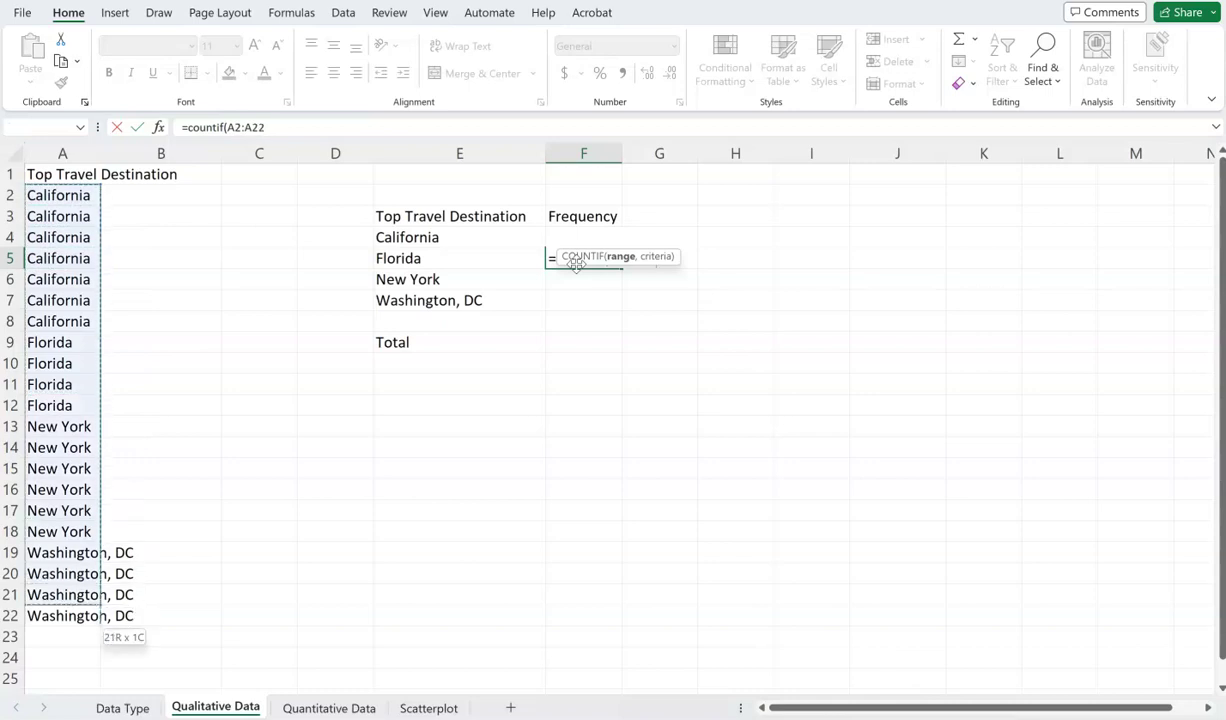
{"action": "type", "text": ",\"Florida\")"}
{"action": "key", "text": "Return"}
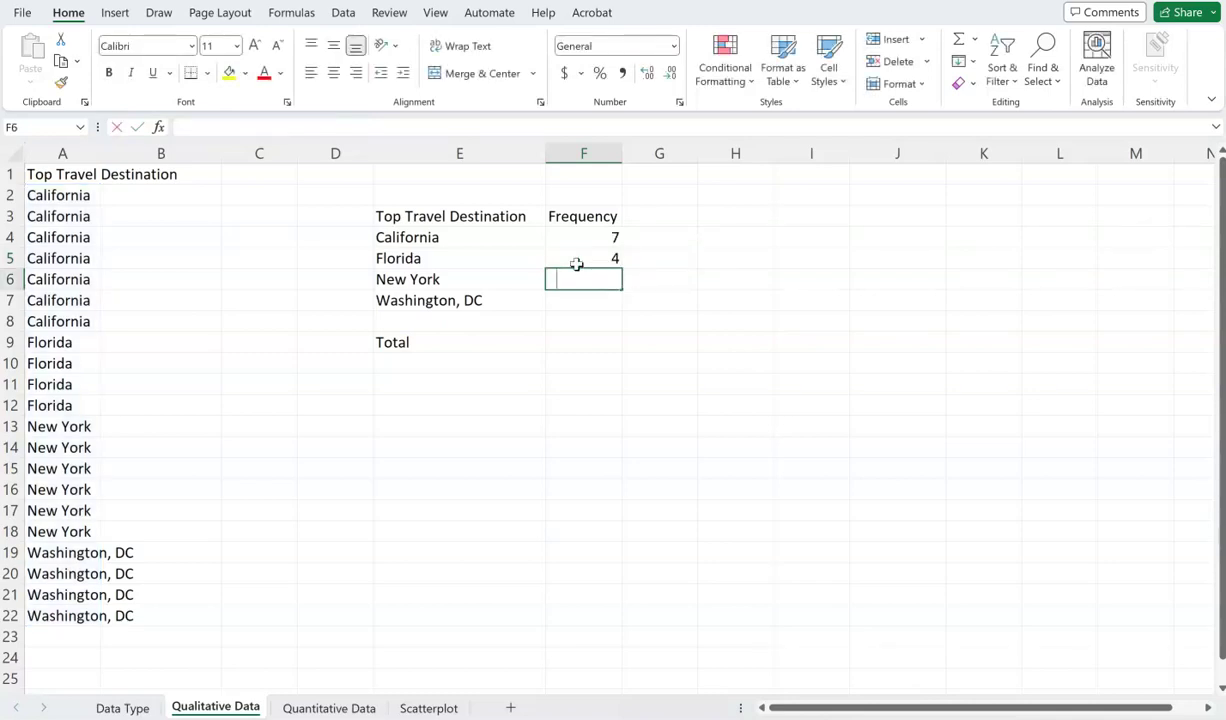
Step: Count the "New York" responses in F6 and the "Washington, DC" responses in F7 with COUNTIF over A2:A22
{"action": "type", "text": "=countif(A2:A22, \"New York\")"}
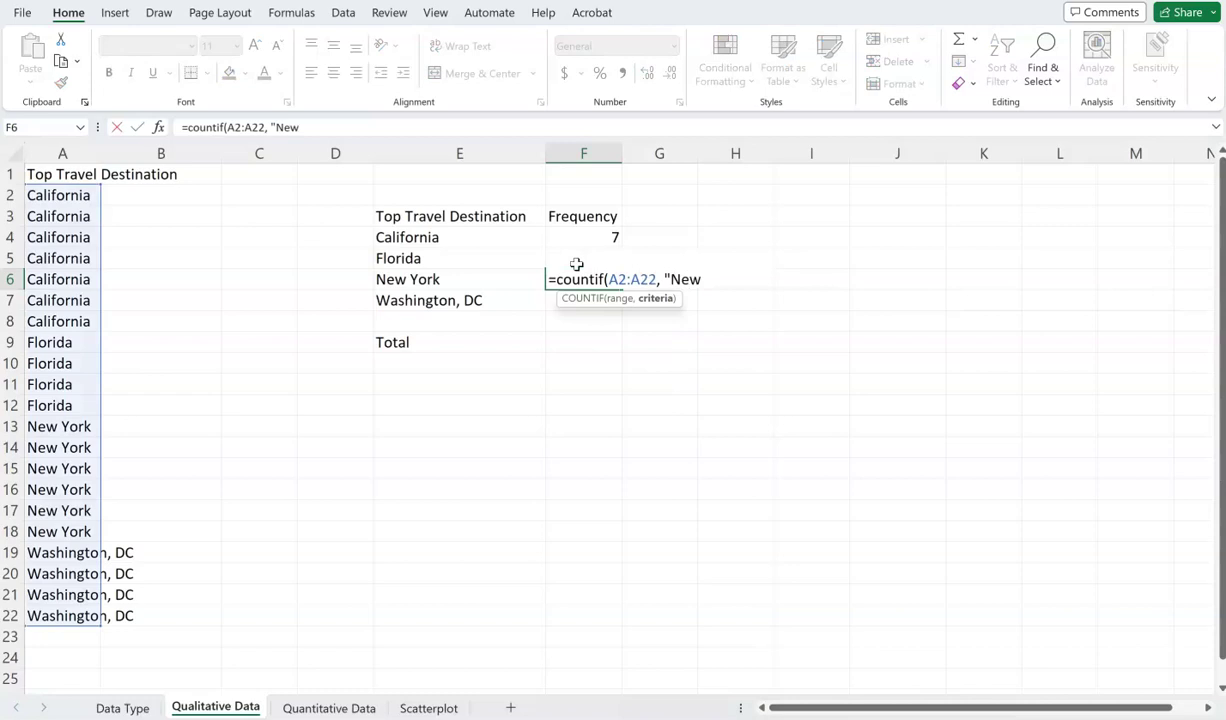
{"action": "key", "text": "Return"}
{"action": "type", "text": "=count"}
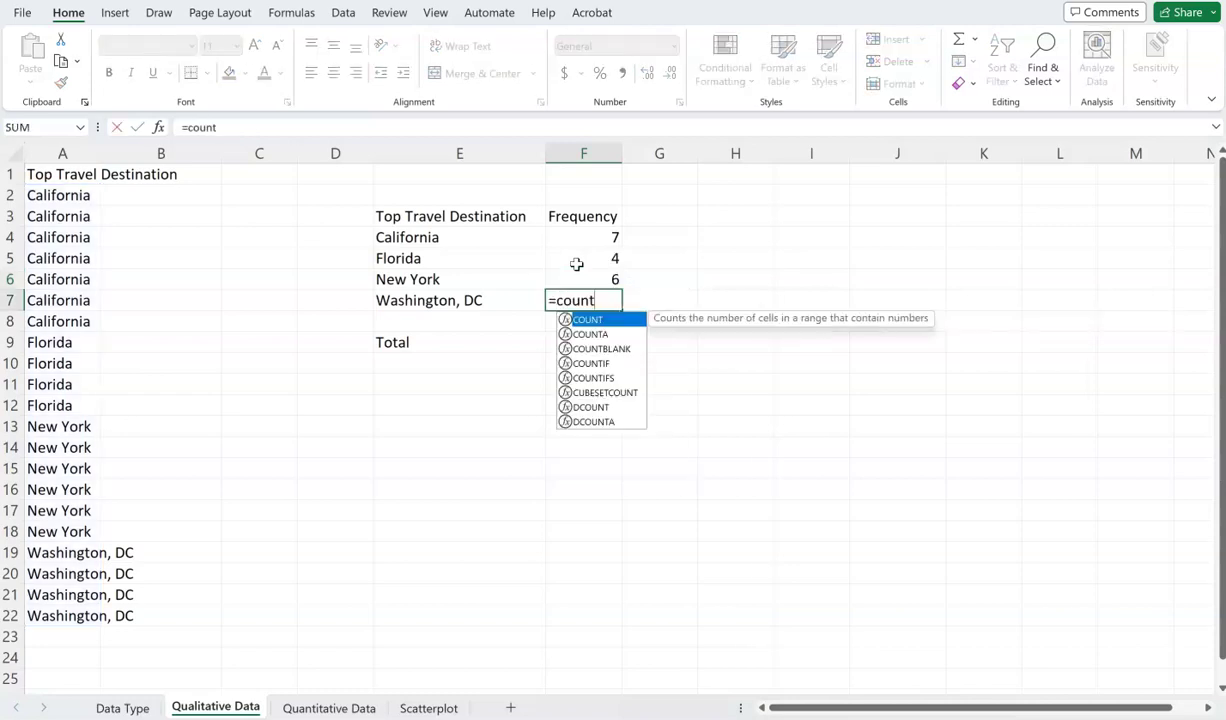
{"action": "type", "text": "if(A2:A22,\"Washington, DC)"}
{"action": "key", "text": "Left"}
{"action": "type", "text": "\""}
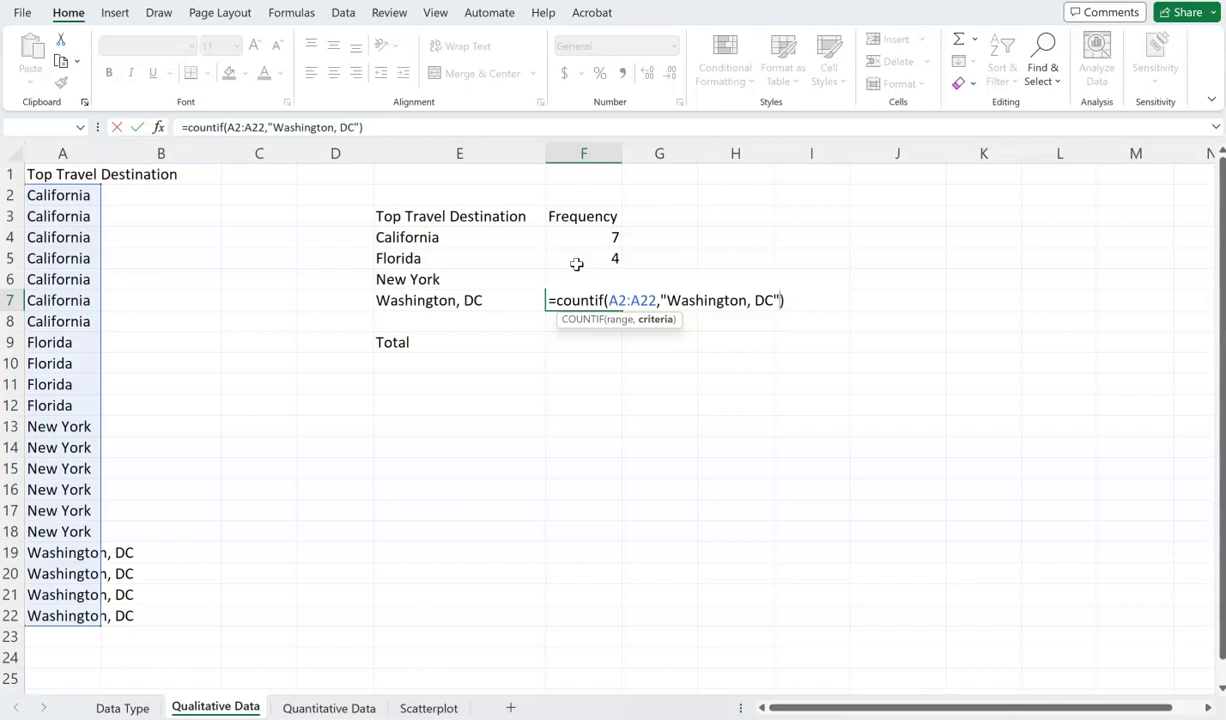
{"action": "key", "text": "Return"}
{"action": "key", "text": "Return"}
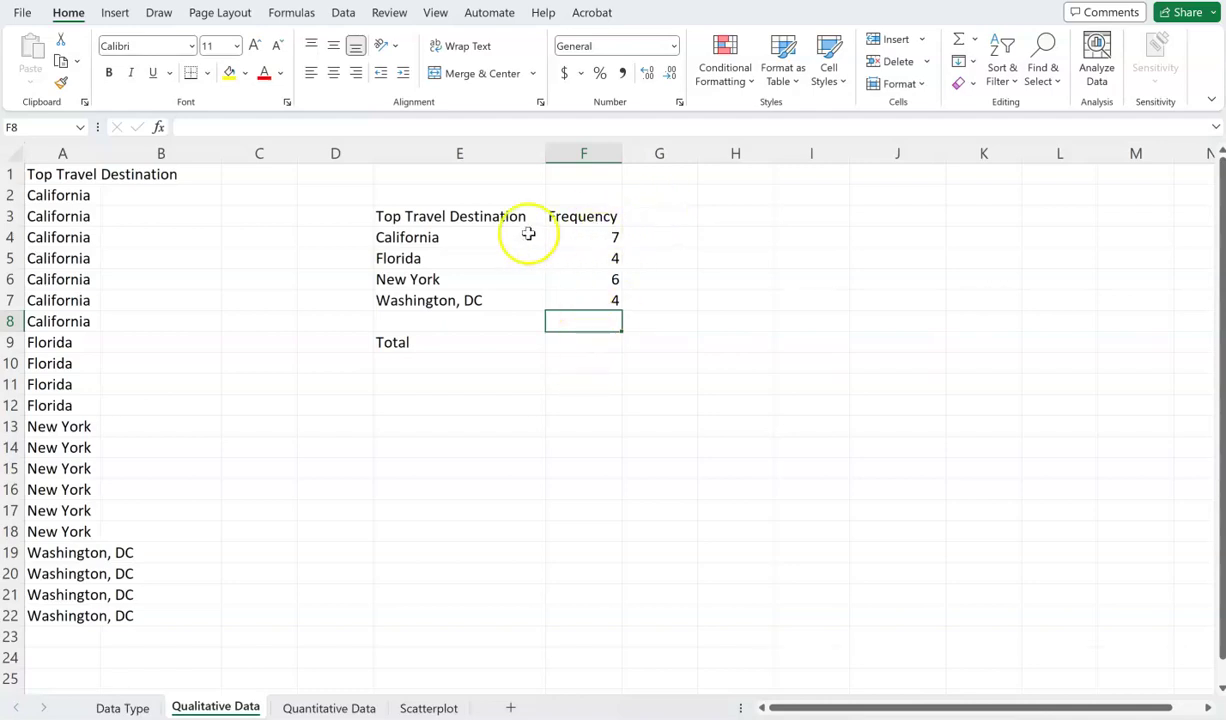
Step: Add up the four destination frequencies in F9 beside Total with a SUM of F4:F7
{"action": "left_click", "coordinate": [583, 339]}
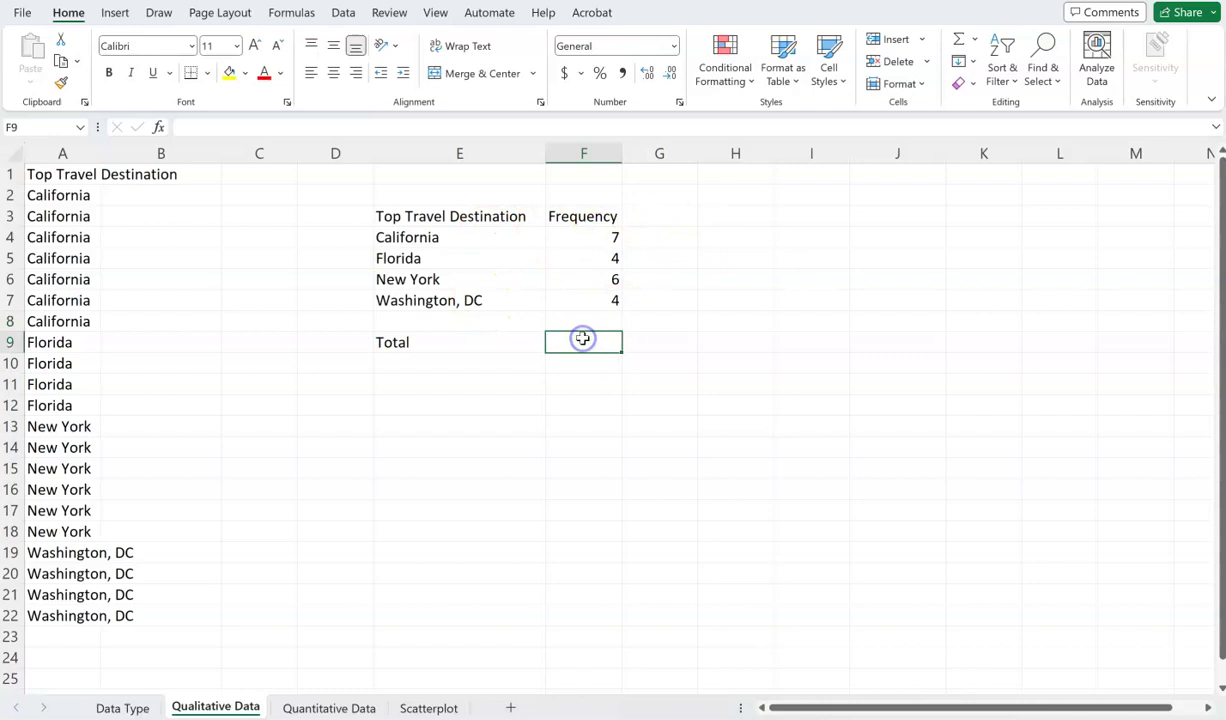
{"action": "type", "text": "=sum("}
{"action": "key", "text": "Up"}
{"action": "key", "text": "Up"}
{"action": "key", "text": "shift+Up"}
{"action": "key", "text": "shift+Up"}
{"action": "key", "text": "shift+Up"}
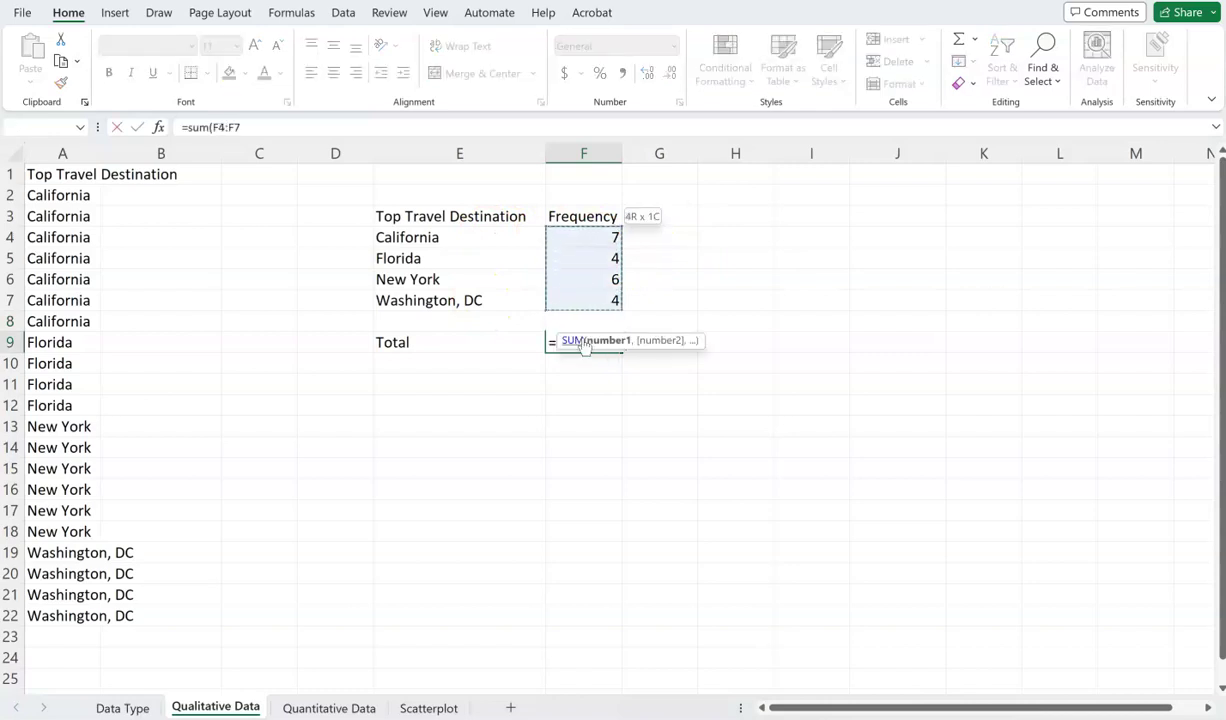
{"action": "key", "text": "Return"}
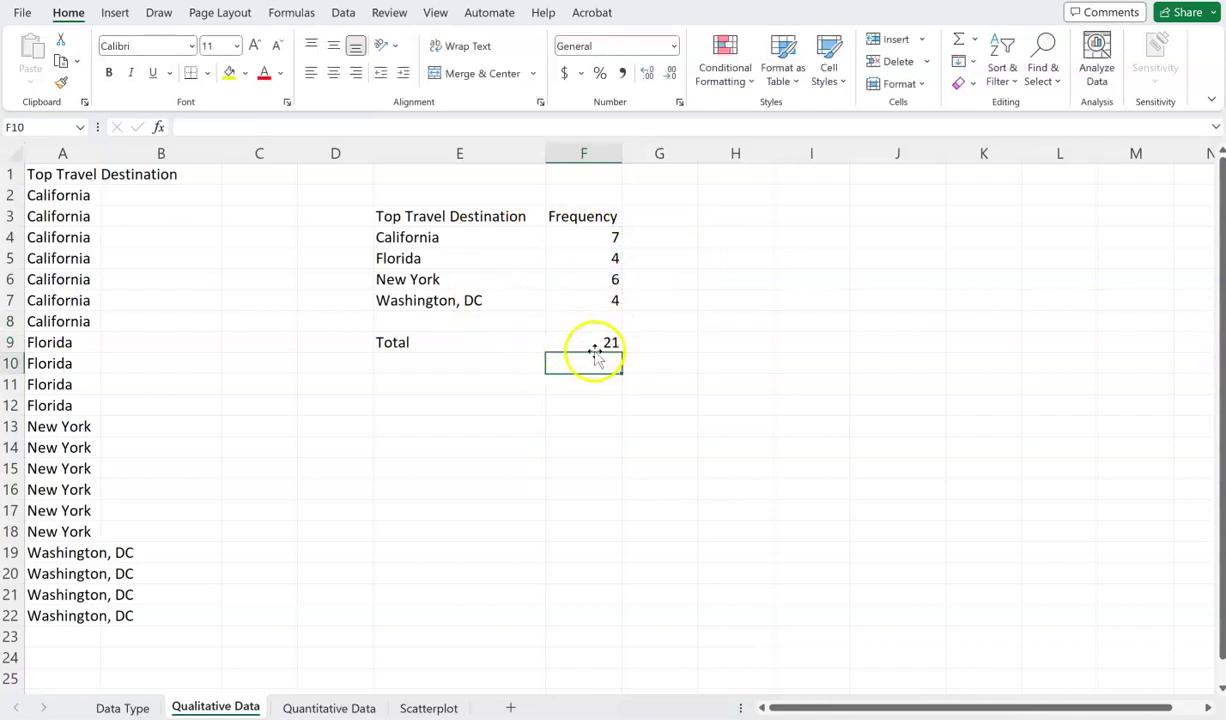
Step: Show the formulas as text beside their values: =SUM(F4:F7) in G9 and =COUNTIF(A2:A22,"California") in G4
{"action": "left_click", "coordinate": [595, 341]}
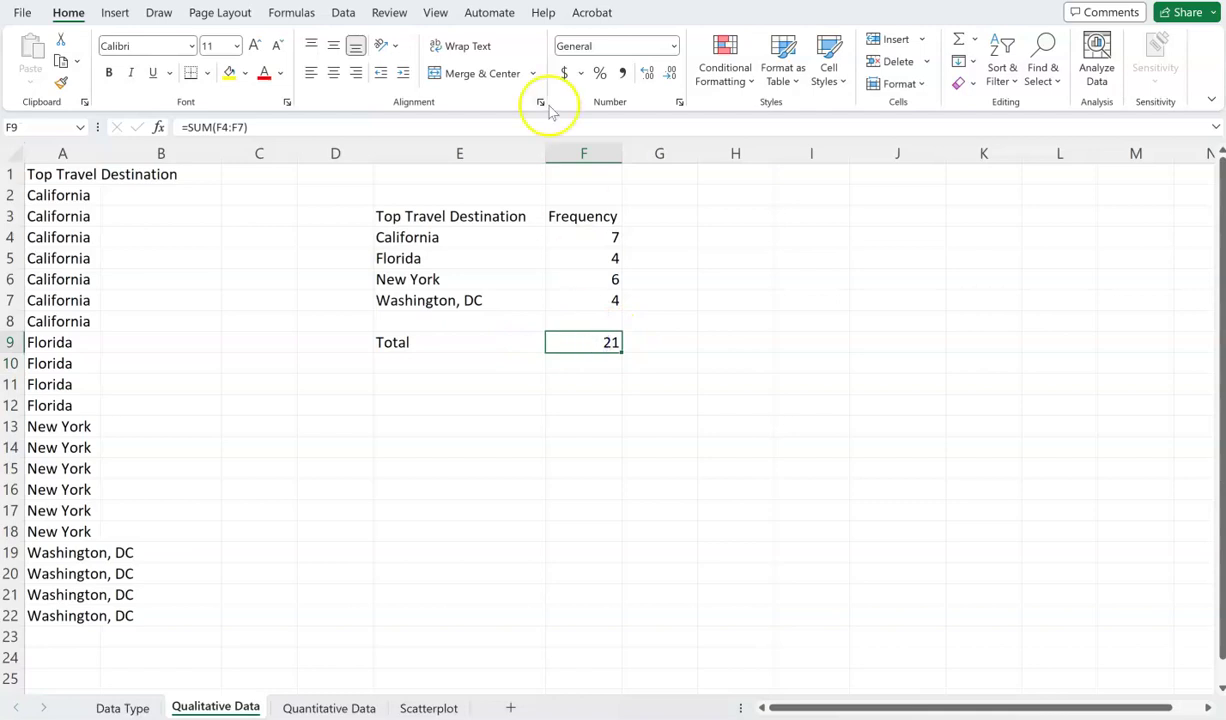
{"action": "left_click", "coordinate": [504, 125]}
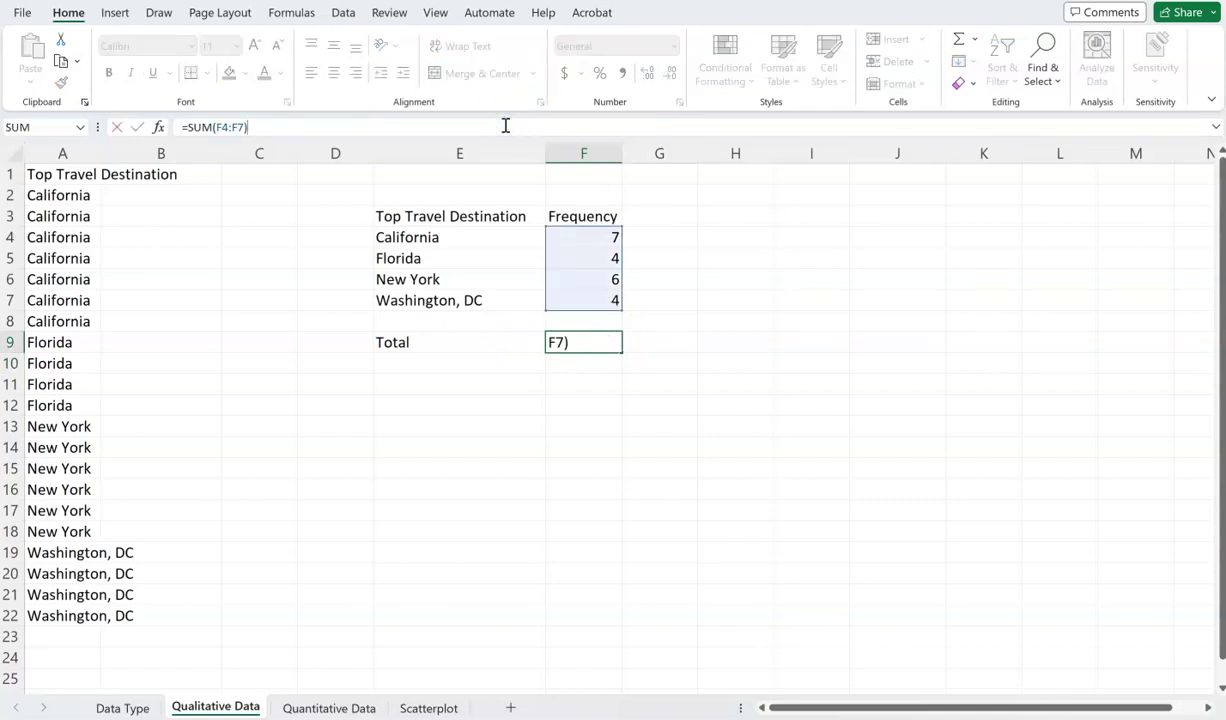
{"action": "key", "text": "shift+Home"}
{"action": "key", "text": "ctrl+c"}
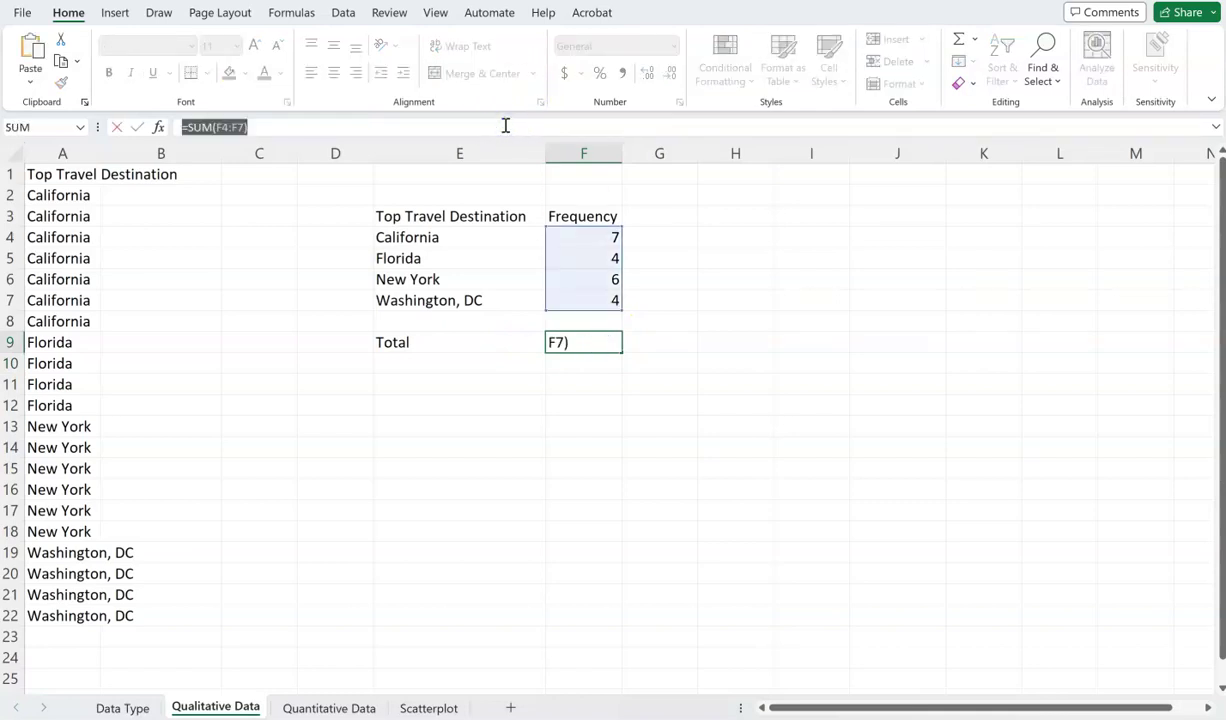
{"action": "key", "text": "Escape"}
{"action": "key", "text": "Right"}
{"action": "type", "text": "'"}
{"action": "key", "text": "ctrl+v"}
{"action": "key", "text": "Return"}
{"action": "key", "text": "Up"}
{"action": "key", "text": "Left"}
{"action": "key", "text": "Up"}
{"action": "key", "text": "Up"}
{"action": "key", "text": "Up"}
{"action": "key", "text": "Up"}
{"action": "key", "text": "Up"}
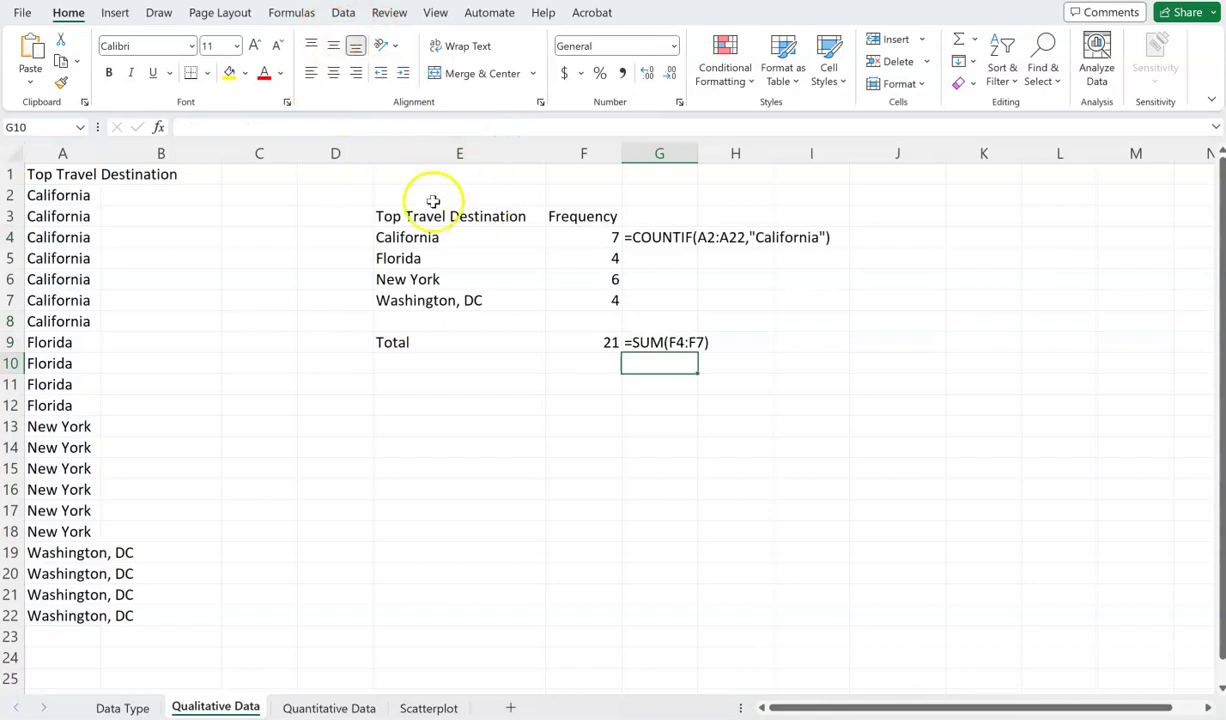
Step: Insert a 2-D clustered column chart from the destination names and frequencies in E3:F7
{"action": "left_click_drag", "start_coordinate": [371, 218], "coordinate": [582, 310]}
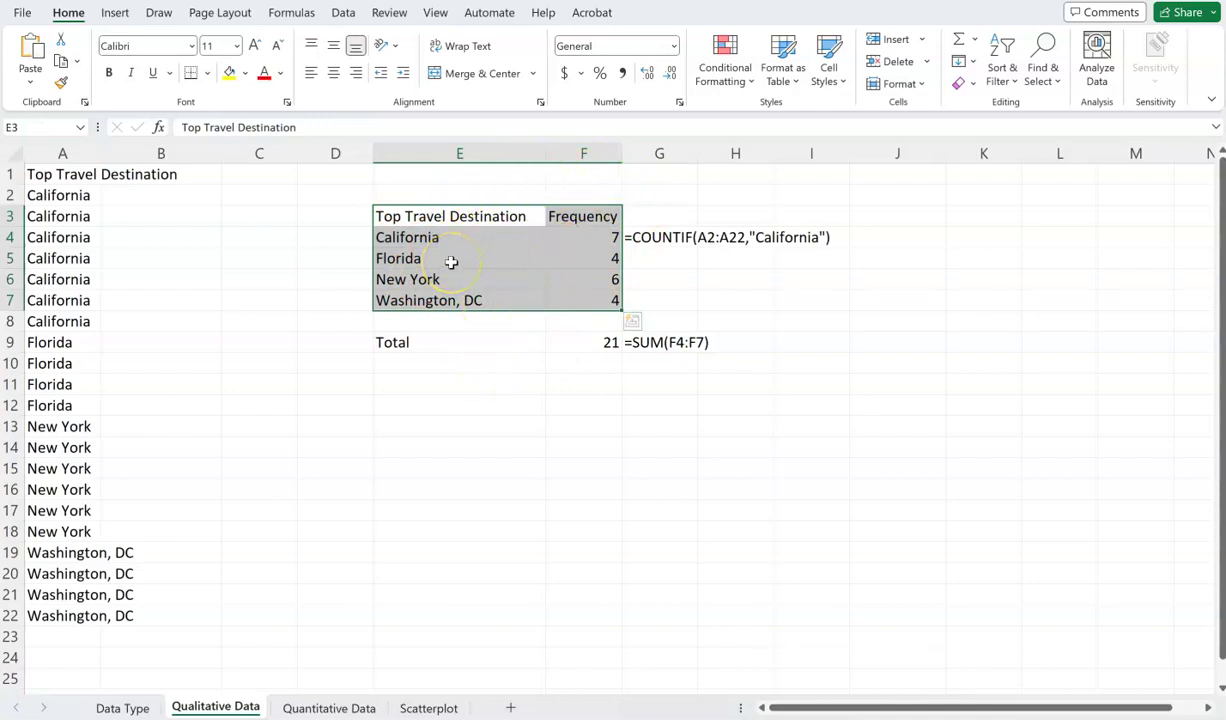
{"action": "left_click", "coordinate": [115, 13]}
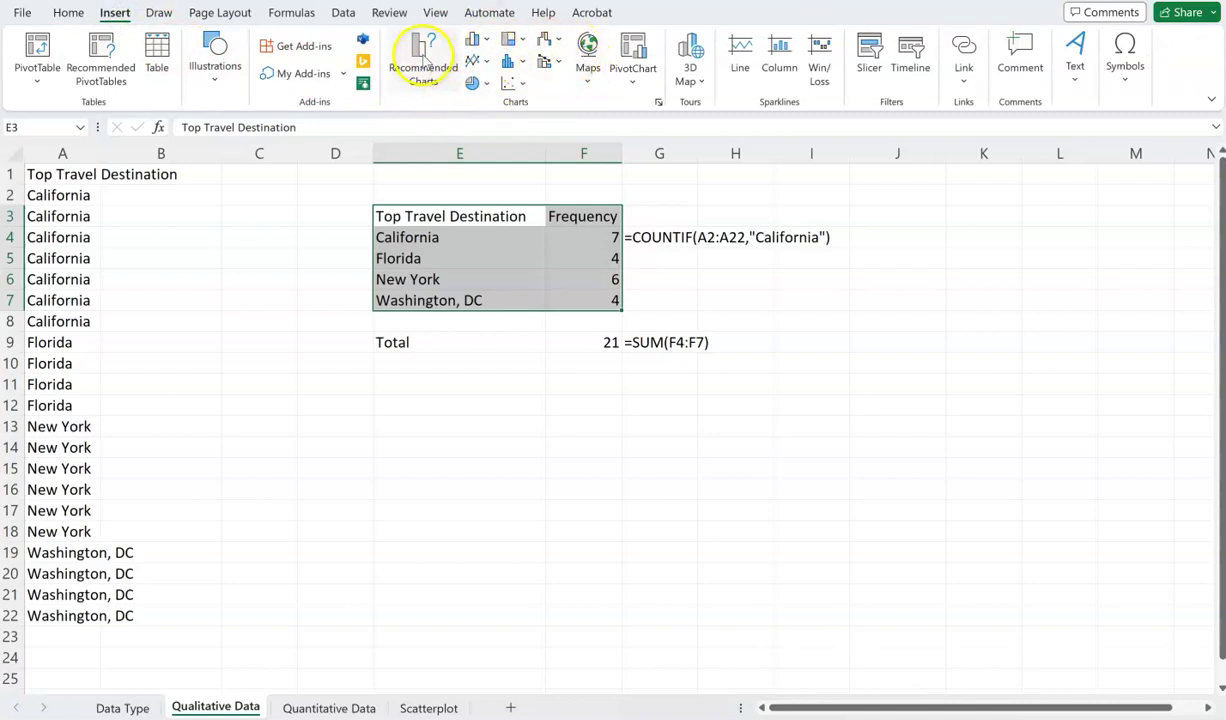
{"action": "left_click", "coordinate": [477, 42]}
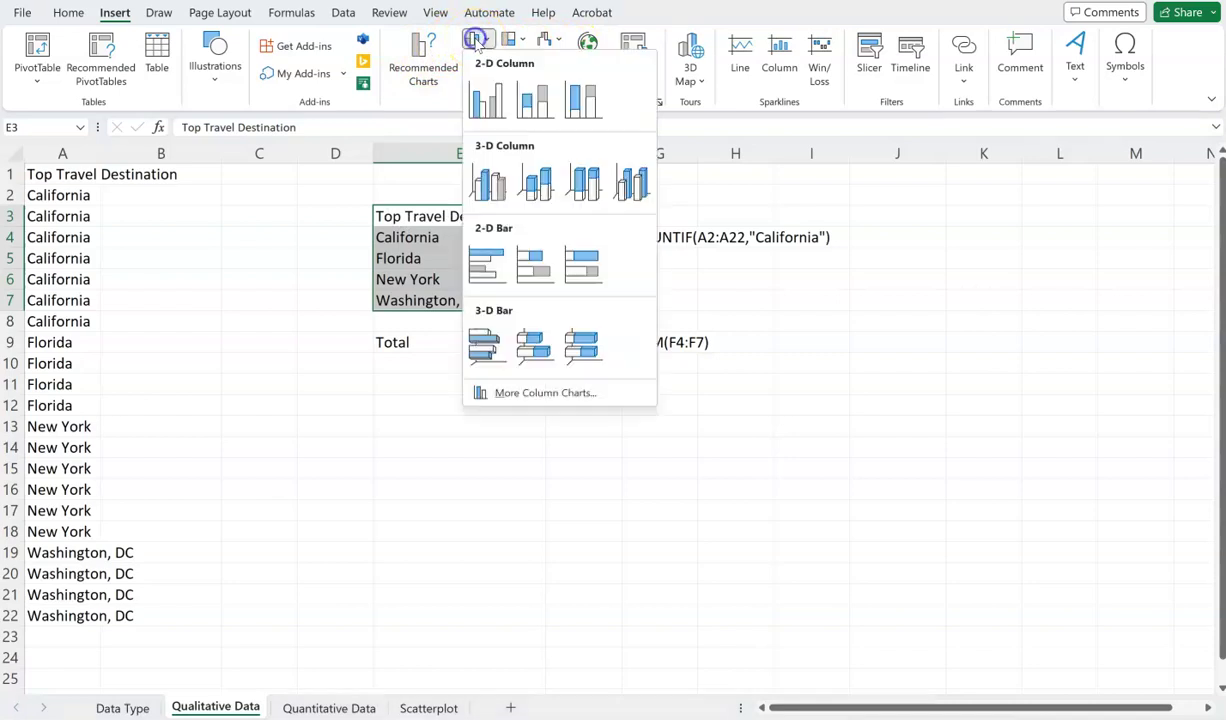
{"action": "left_click", "coordinate": [479, 103]}
Step: Move the Frequency column chart beside the frequency table, clear of the formula texts in column G
{"action": "left_click_drag", "start_coordinate": [349, 267], "coordinate": [433, 344]}
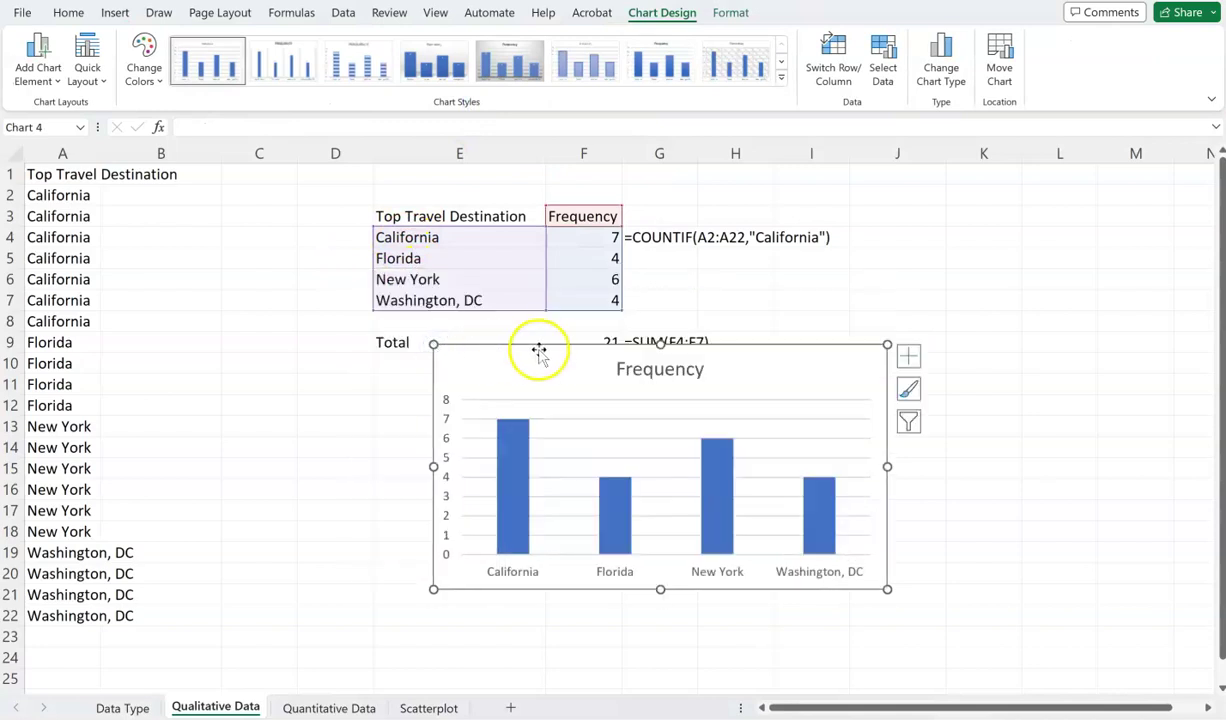
{"action": "left_click_drag", "start_coordinate": [550, 348], "coordinate": [827, 267]}
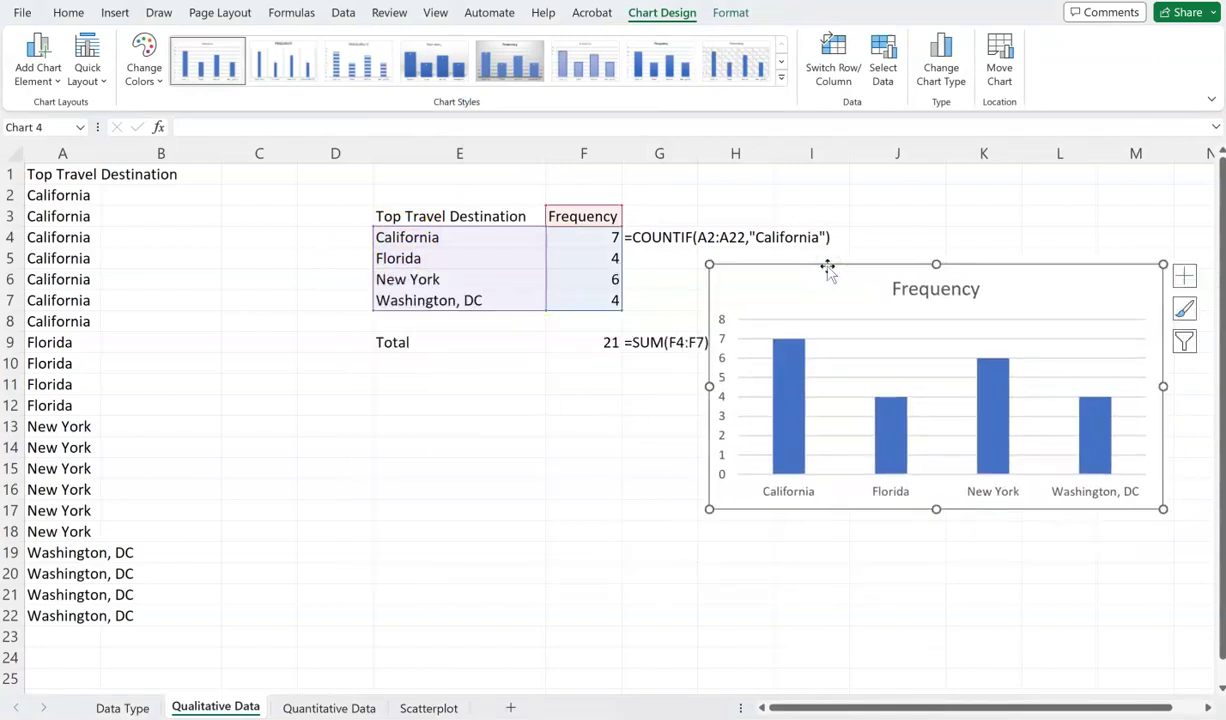
{"action": "mouse_move", "coordinate": [785, 358]}
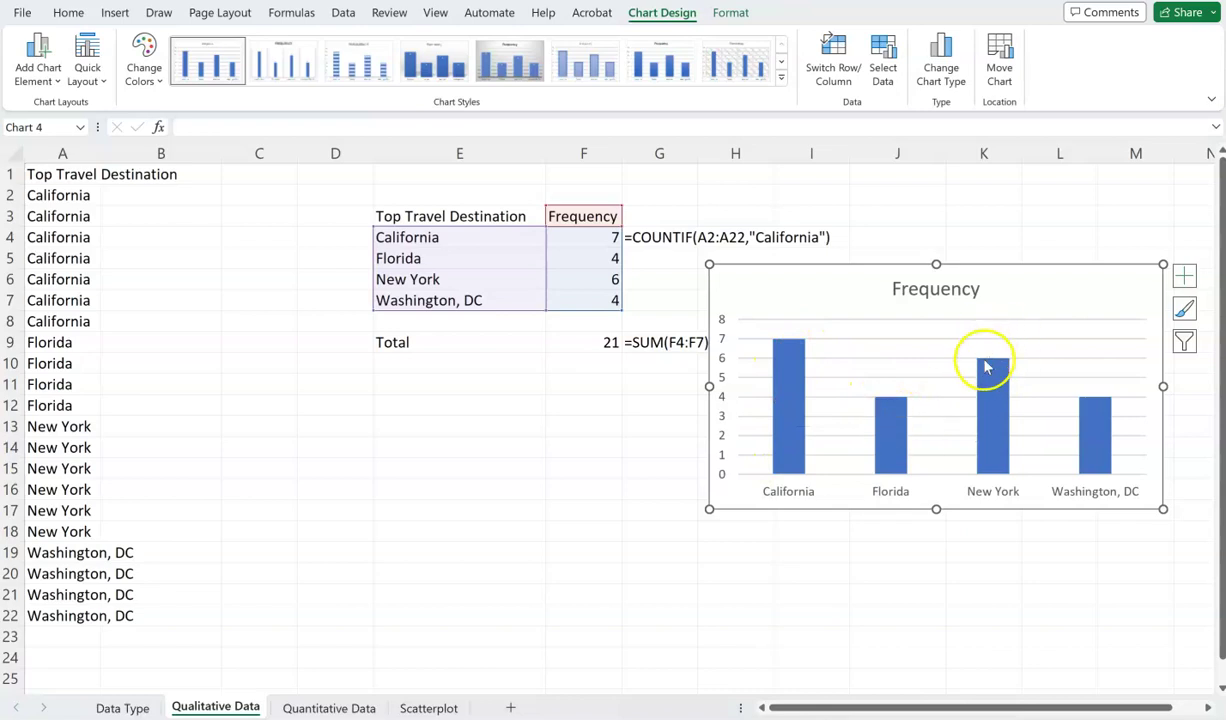
{"action": "mouse_move", "coordinate": [1082, 432]}
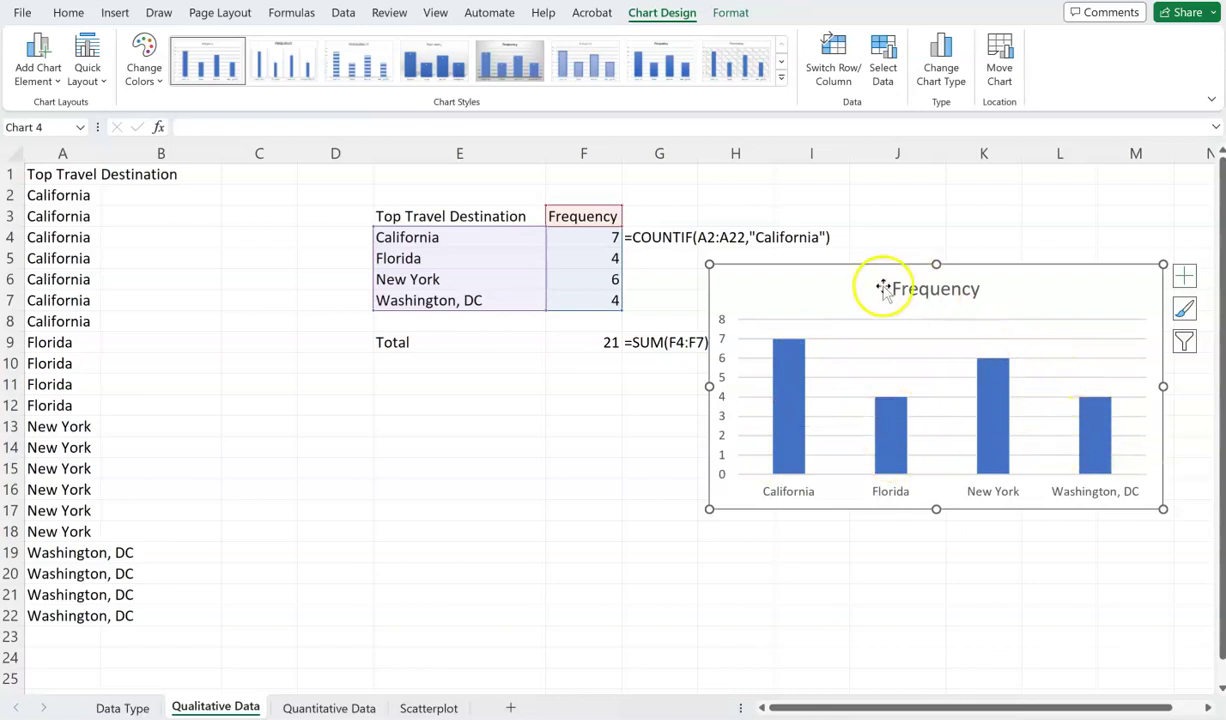
{"action": "left_click_drag", "start_coordinate": [864, 270], "coordinate": [873, 266]}
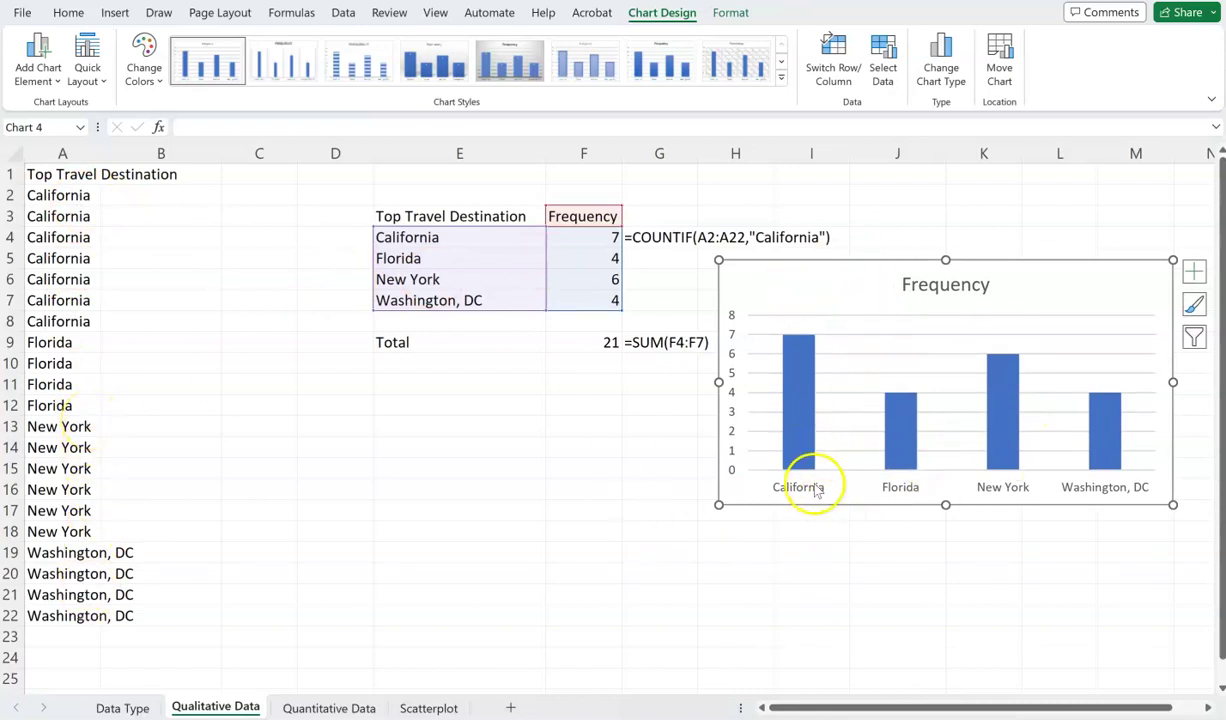
{"action": "mouse_move", "coordinate": [815, 459]}
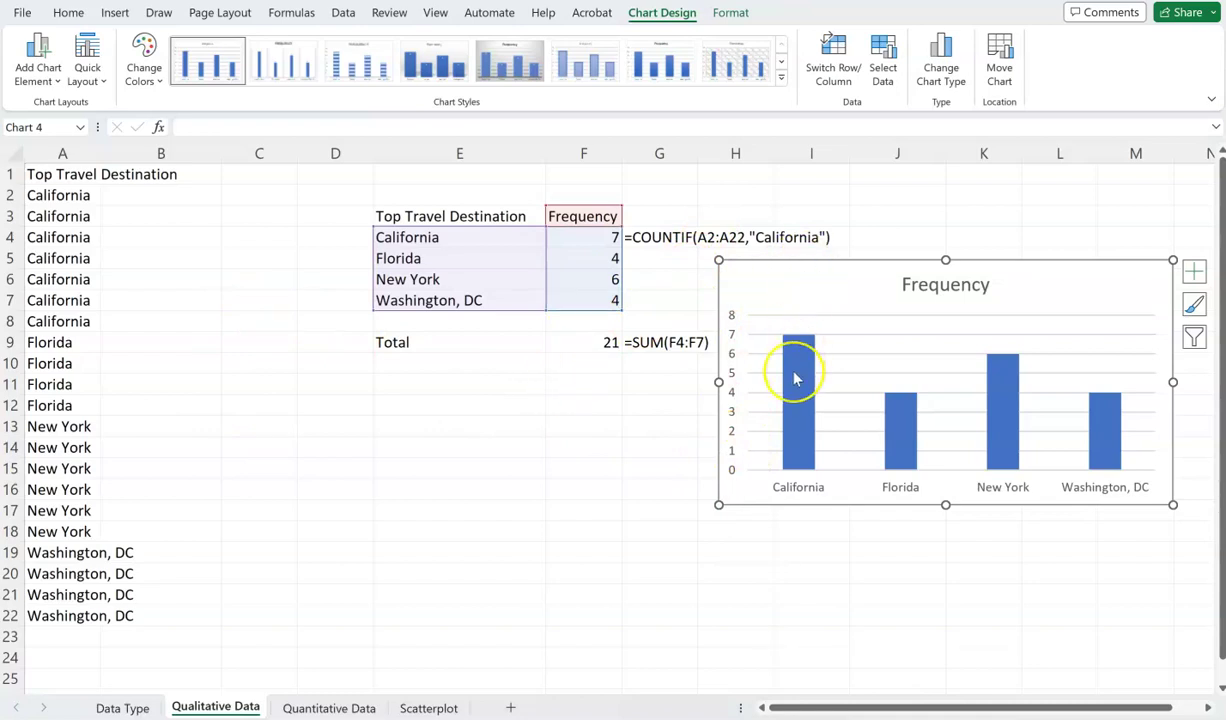
{"action": "mouse_move", "coordinate": [796, 379]}
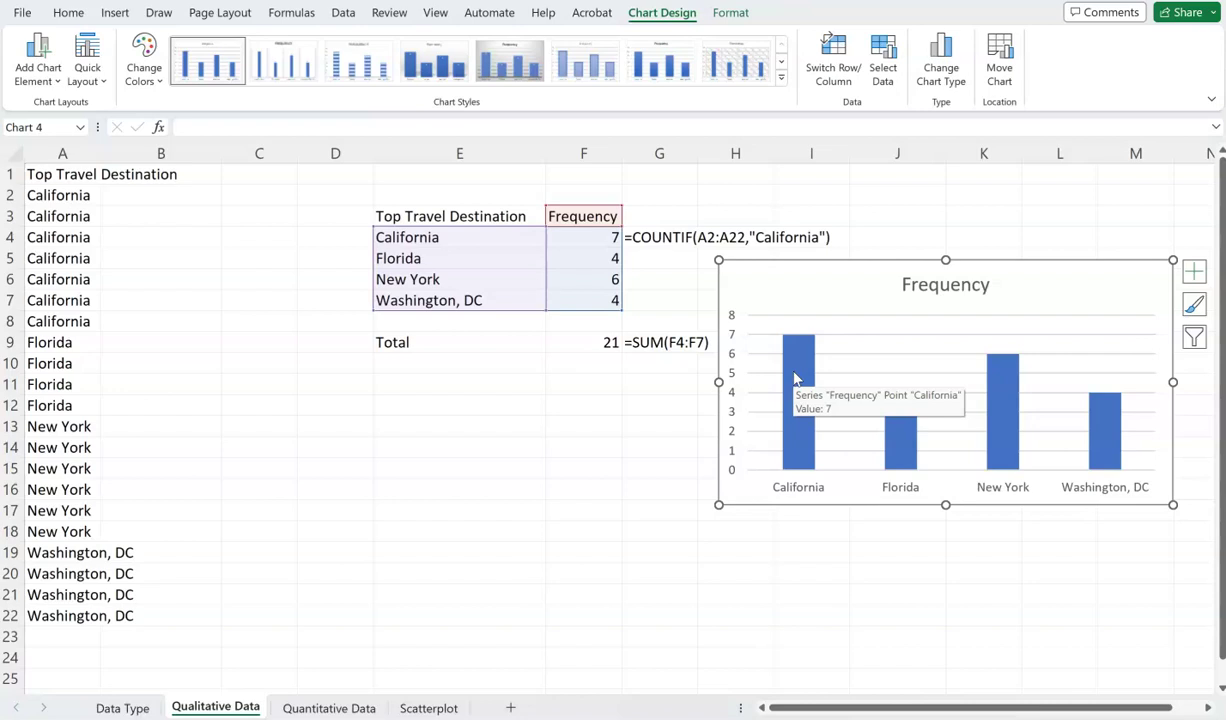
Step: Enter the heading "Relative Frequency Chart" in D13, below the frequency table
{"action": "left_click", "coordinate": [333, 434]}
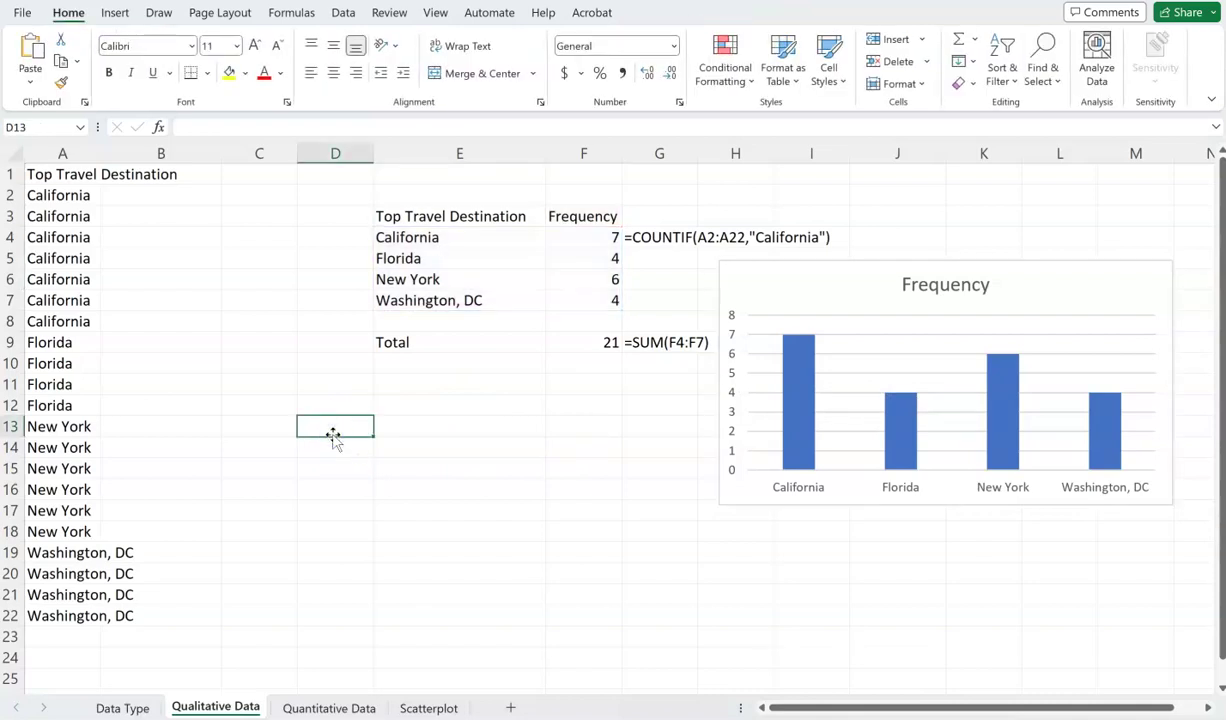
{"action": "type", "text": "Relative Fre"}
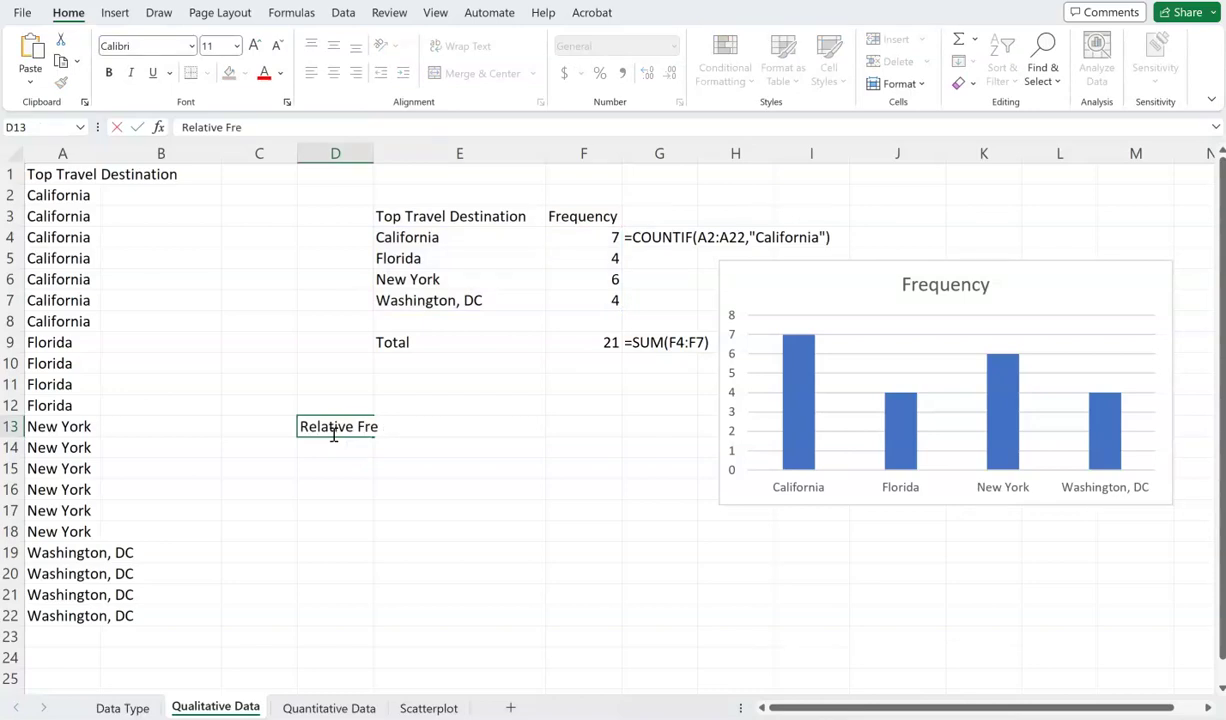
{"action": "type", "text": "quency Char"}
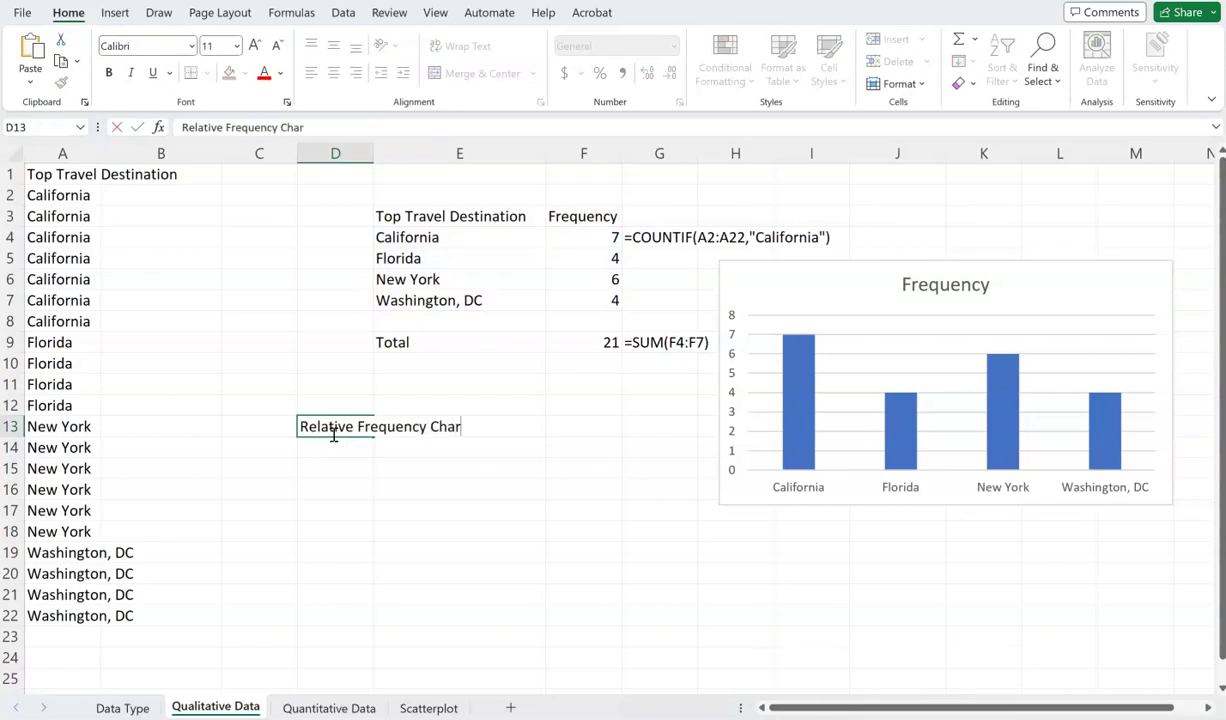
{"action": "key", "text": "Tab"}
Step: Copy the destination labels from the header through Total in E3:E9 and paste them starting at E15
{"action": "key", "text": "Up"}
{"action": "key", "text": "Up"}
{"action": "key", "text": "Up"}
{"action": "key", "text": "Up"}
{"action": "key", "text": "Up"}
{"action": "key", "text": "Up"}
{"action": "key", "text": "Up"}
{"action": "key", "text": "Up"}
{"action": "key", "text": "Up"}
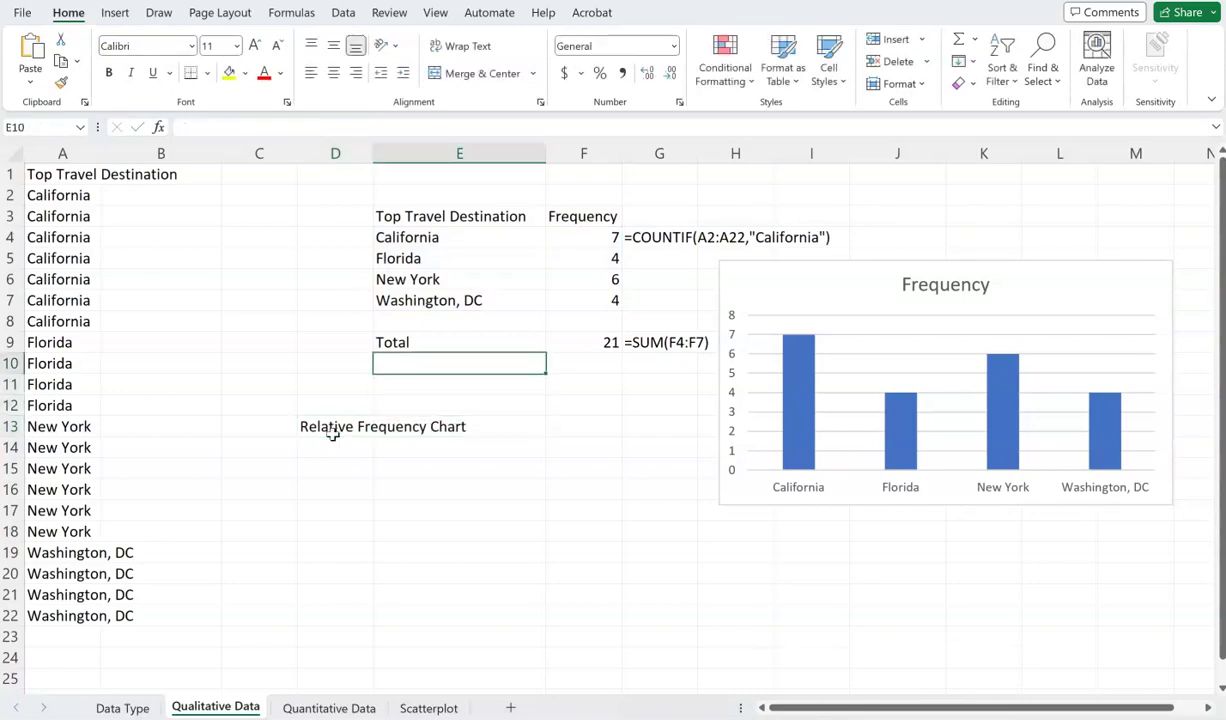
{"action": "key", "text": "Up"}
{"action": "key", "text": "shift+Right"}
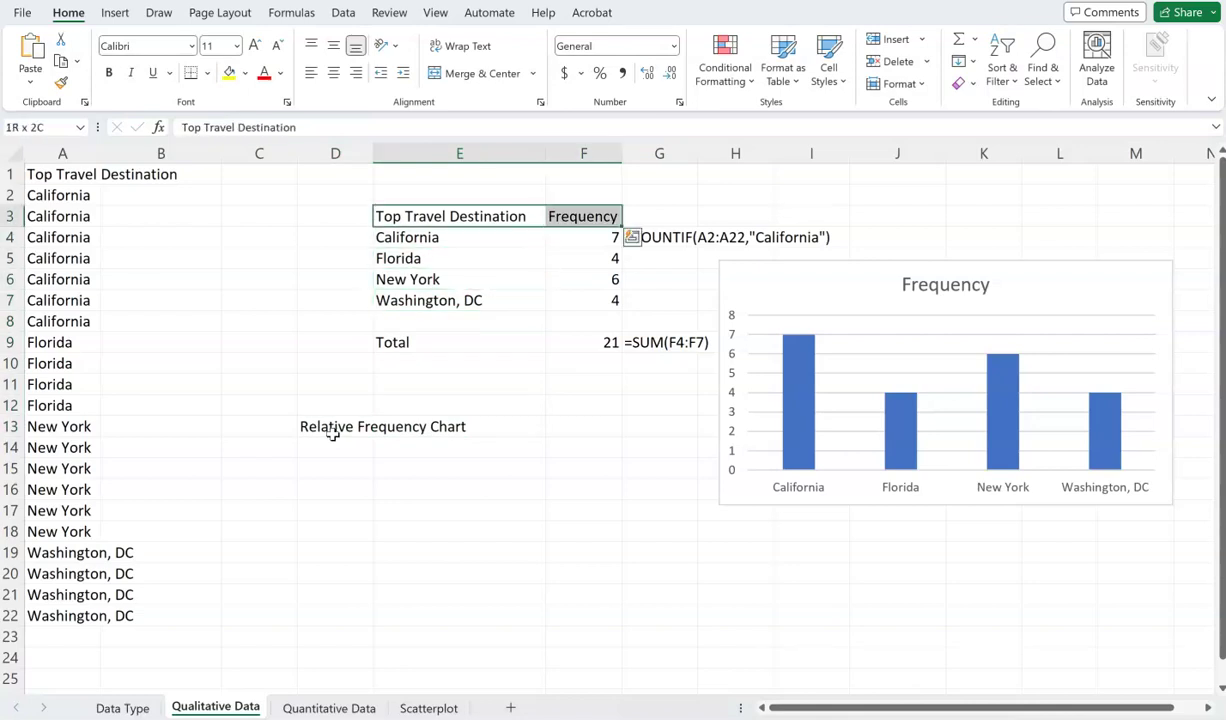
{"action": "key", "text": "shift+Down"}
{"action": "key", "text": "shift+Down"}
{"action": "key", "text": "shift+Left"}
{"action": "key", "text": "shift+Left"}
{"action": "key", "text": "shift+Right"}
{"action": "key", "text": "shift+Down"}
{"action": "key", "text": "shift+Down"}
{"action": "key", "text": "shift+Down"}
{"action": "key", "text": "shift+Down"}
{"action": "key", "text": "ctrl+c"}
{"action": "key", "text": "Down"}
{"action": "key", "text": "Down"}
{"action": "key", "text": "Down"}
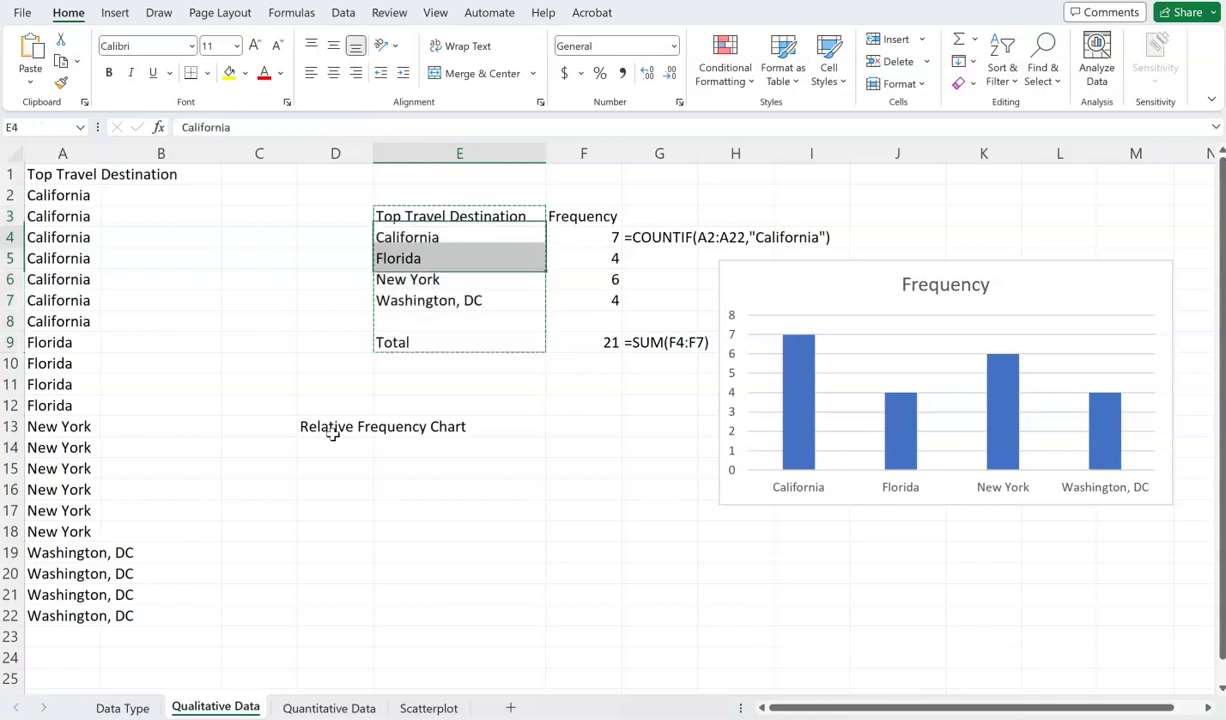
{"action": "key", "text": "Down"}
{"action": "key", "text": "Down"}
{"action": "key", "text": "Down"}
{"action": "key", "text": "Down"}
{"action": "key", "text": "Down"}
{"action": "key", "text": "Down"}
{"action": "key", "text": "Down"}
{"action": "key", "text": "Down"}
{"action": "key", "text": "Down"}
{"action": "key", "text": "Down"}
{"action": "key", "text": "Up"}
{"action": "key", "text": "ctrl+v"}
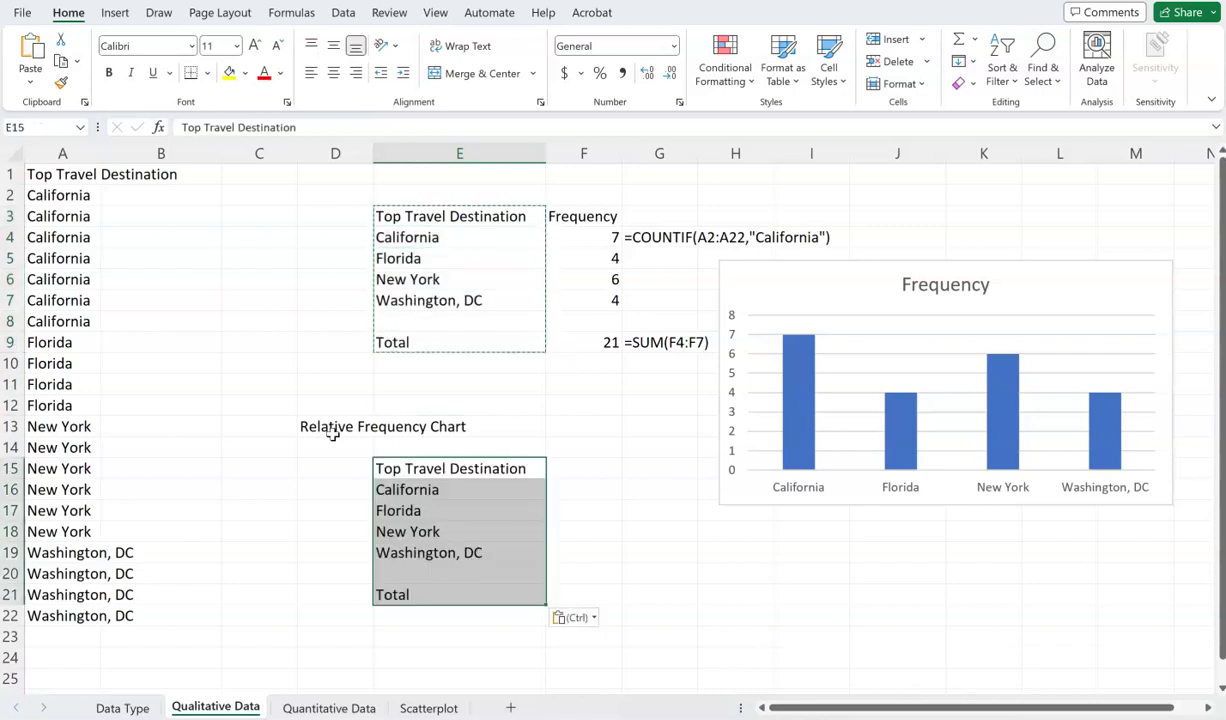
Step: Enter the column header "Relative Frequency" in F15 beside the copied Top Travel Destination header
{"action": "key", "text": "Right"}
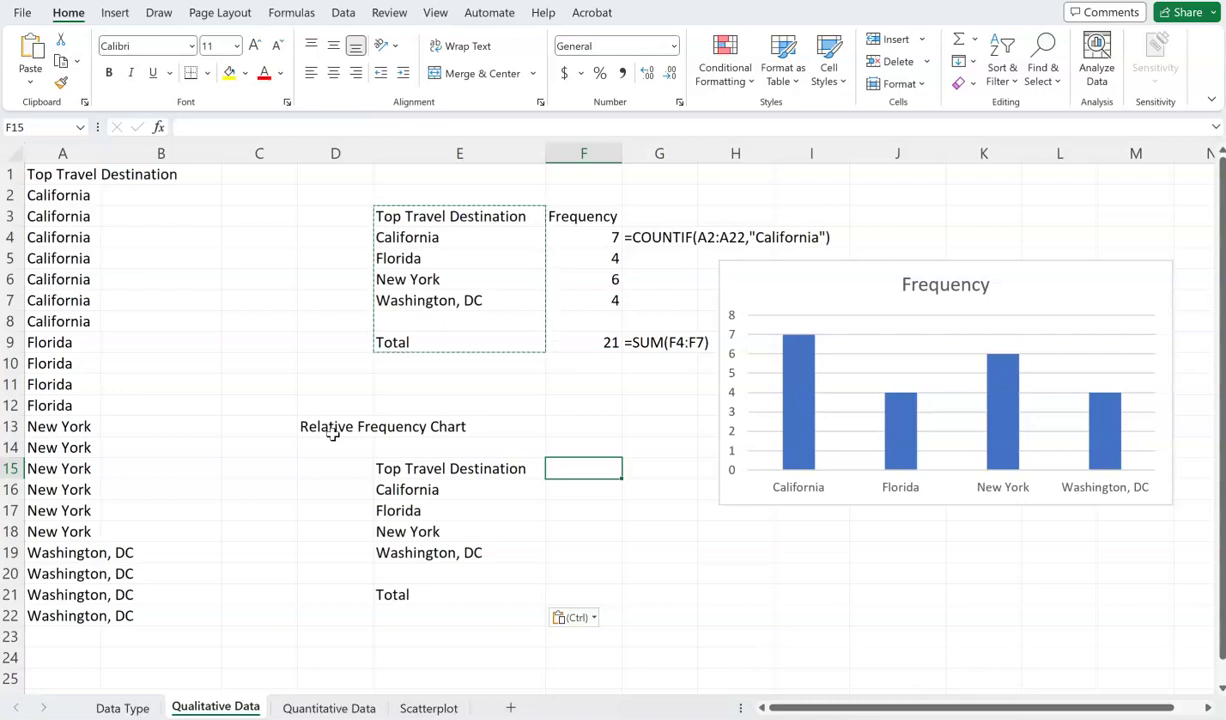
{"action": "type", "text": "Re"}
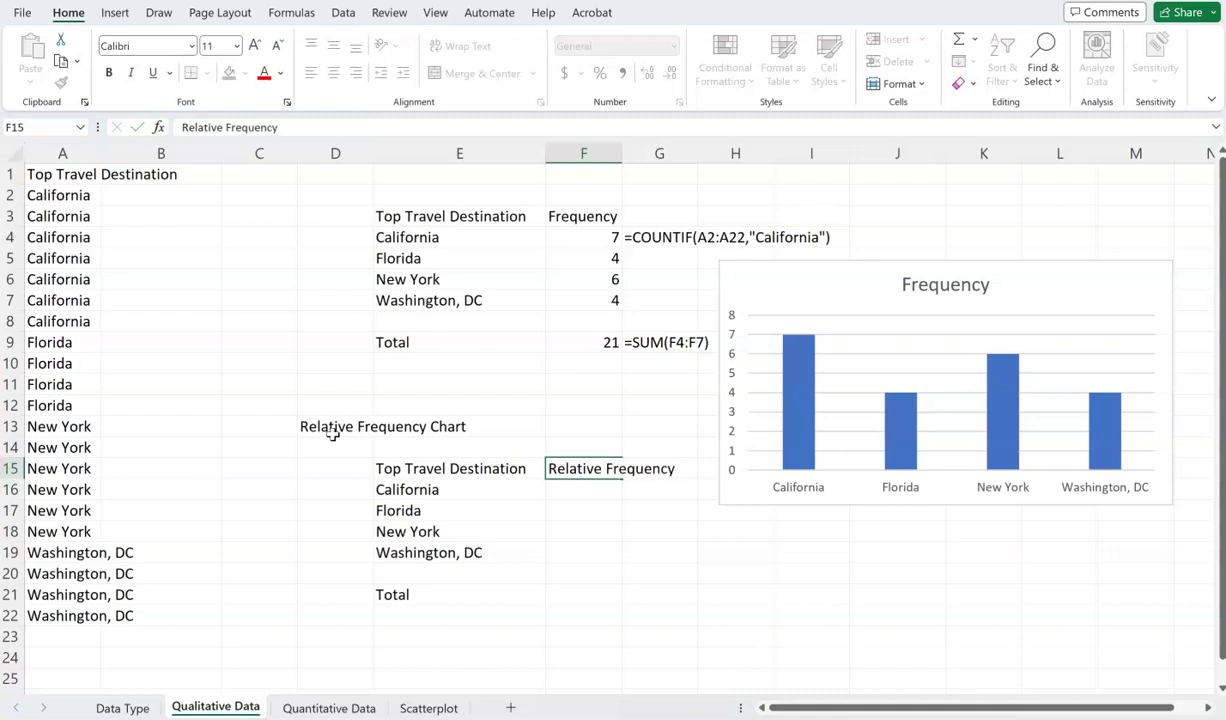
{"action": "type", "text": "lative Frequency"}
{"action": "key", "text": "Return"}
Step: Calculate California's relative frequency in F16 with =F4/F9, dividing its frequency by the total
{"action": "type", "text": "="}
{"action": "key", "text": "Up"}
{"action": "key", "text": "Up"}
{"action": "key", "text": "Up"}
{"action": "key", "text": "Up"}
{"action": "key", "text": "Up"}
{"action": "key", "text": "Up"}
{"action": "key", "text": "Up"}
{"action": "key", "text": "Up"}
{"action": "key", "text": "Up"}
{"action": "key", "text": "Up"}
{"action": "key", "text": "Up"}
{"action": "key", "text": "Up"}
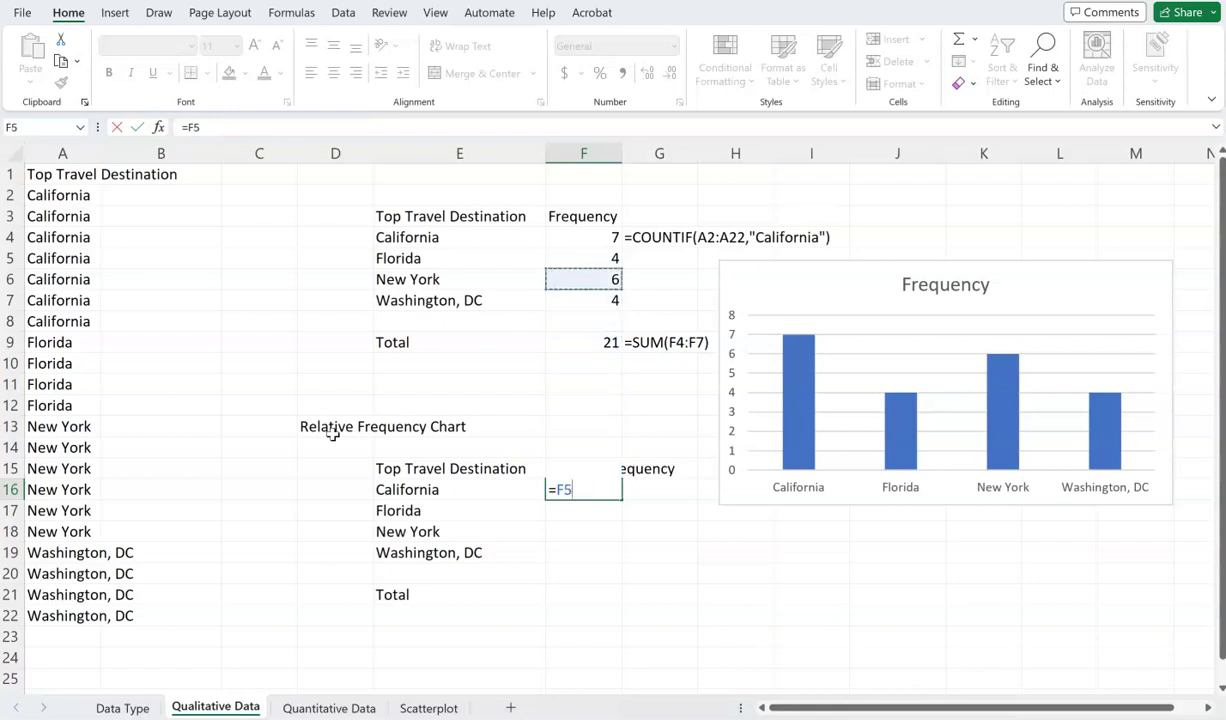
{"action": "type", "text": "/"}
{"action": "key", "text": "Up"}
{"action": "key", "text": "Up"}
{"action": "key", "text": "Up"}
{"action": "key", "text": "Up"}
{"action": "key", "text": "Up"}
{"action": "key", "text": "Up"}
{"action": "key", "text": "Up"}
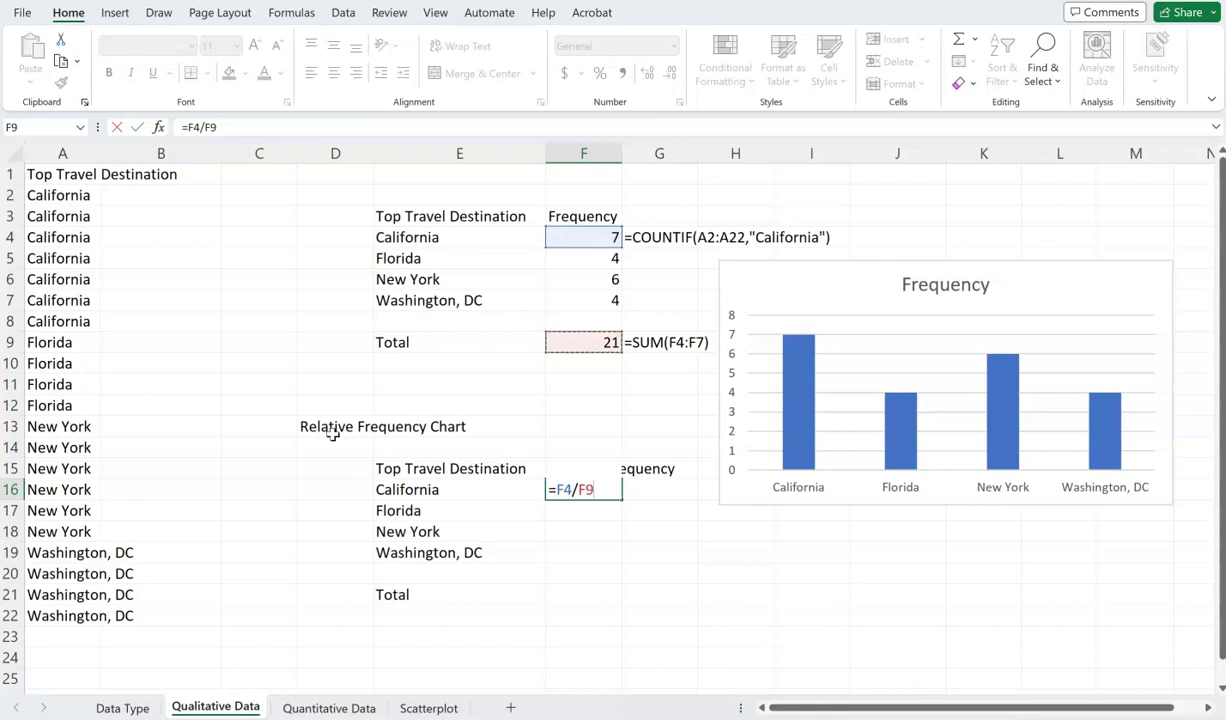
{"action": "key", "text": "Return"}
Step: Show the California relative frequency formula as text, =F4/F9, in G16 beside its value
{"action": "key", "text": "Up"}
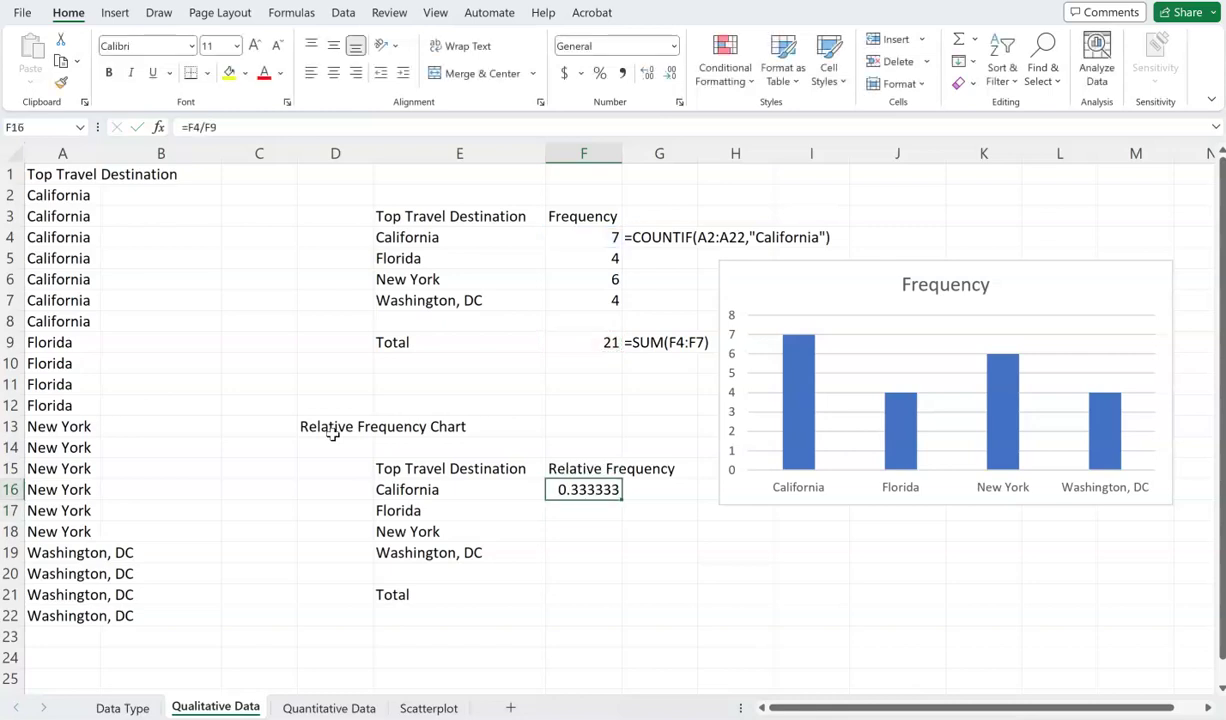
{"action": "left_click", "coordinate": [302, 128]}
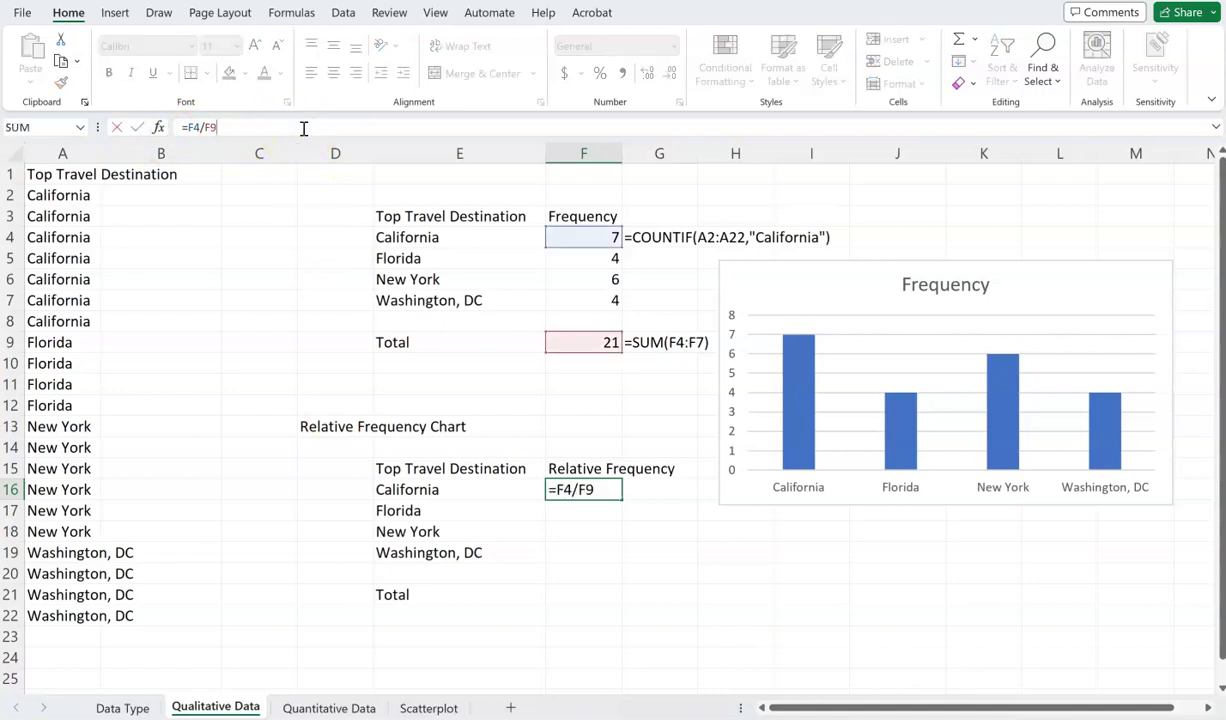
{"action": "key", "text": "ctrl+a"}
{"action": "key", "text": "ctrl+c"}
{"action": "key", "text": "Escape"}
{"action": "key", "text": "Right"}
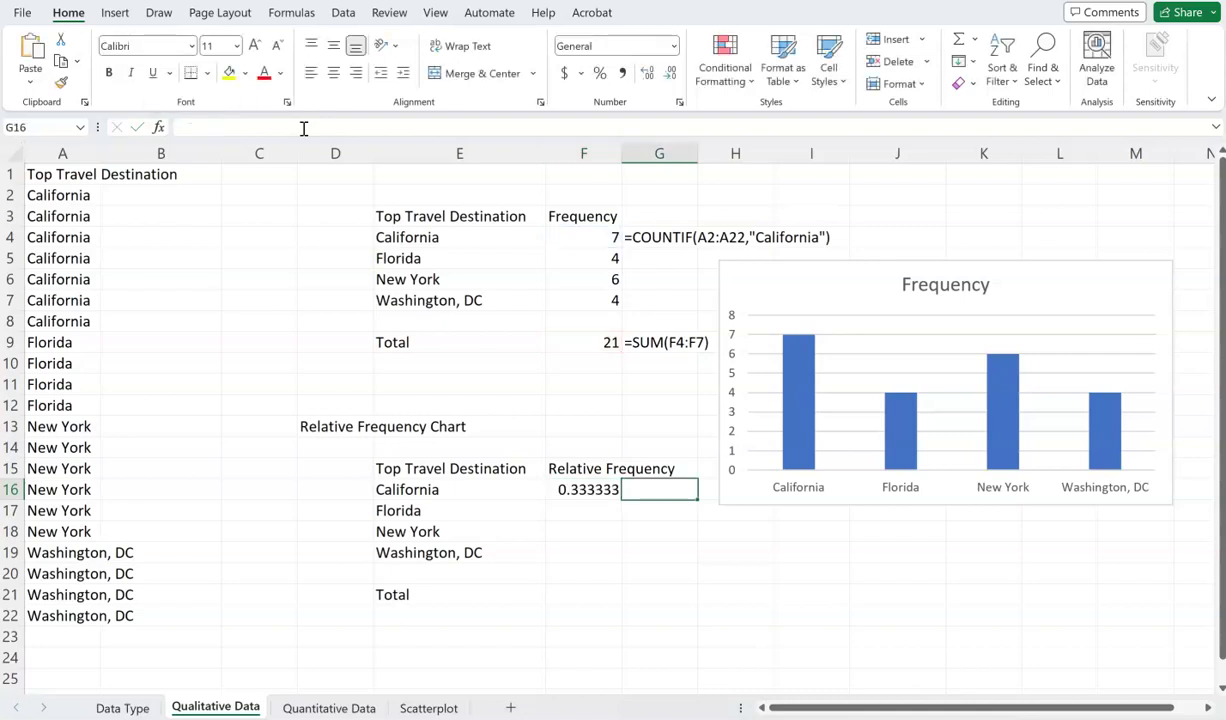
{"action": "type", "text": "'"}
{"action": "key", "text": "ctrl+v"}
{"action": "key", "text": "Return"}
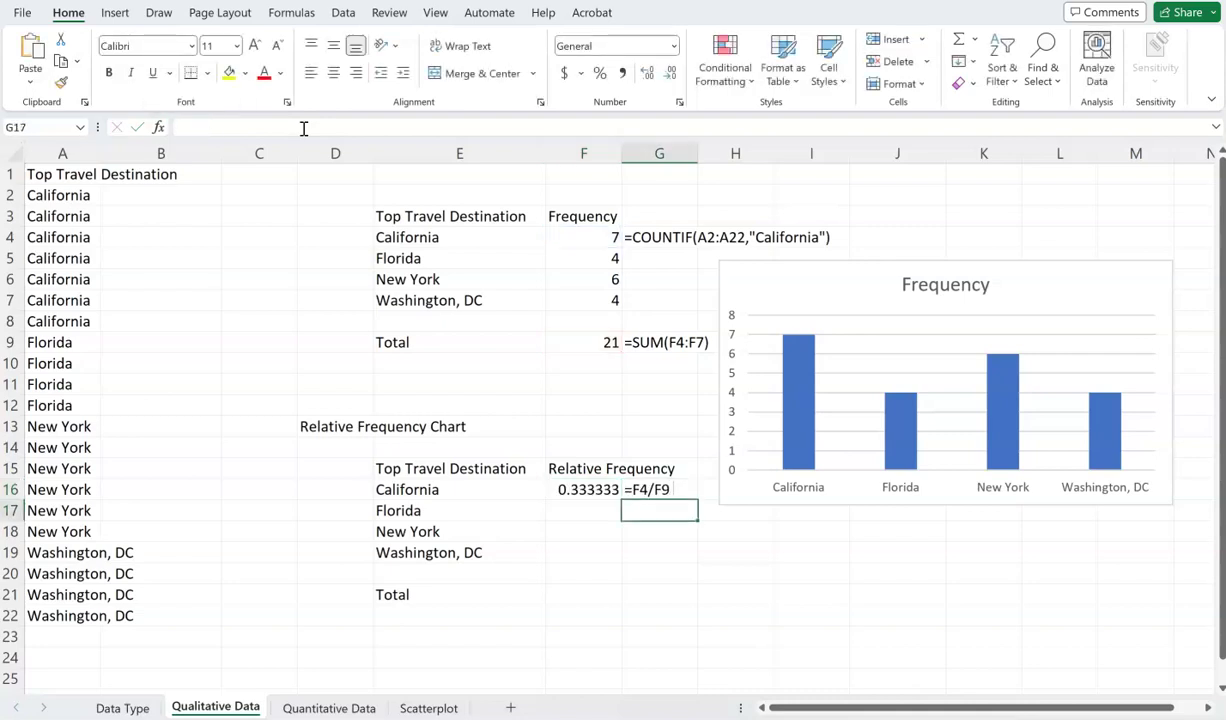
Step: Try to fill the California relative frequency formula down to F19 and inspect the cell references copied into F17
{"action": "key", "text": "Left"}
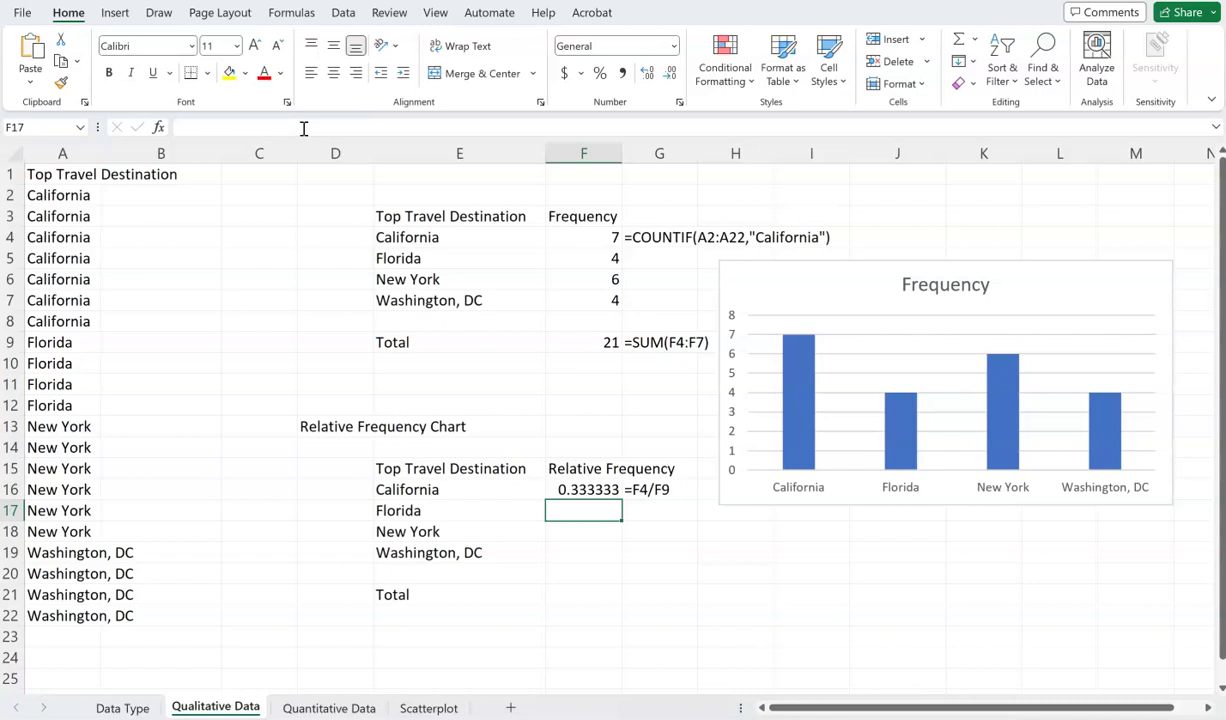
{"action": "left_click", "coordinate": [579, 487]}
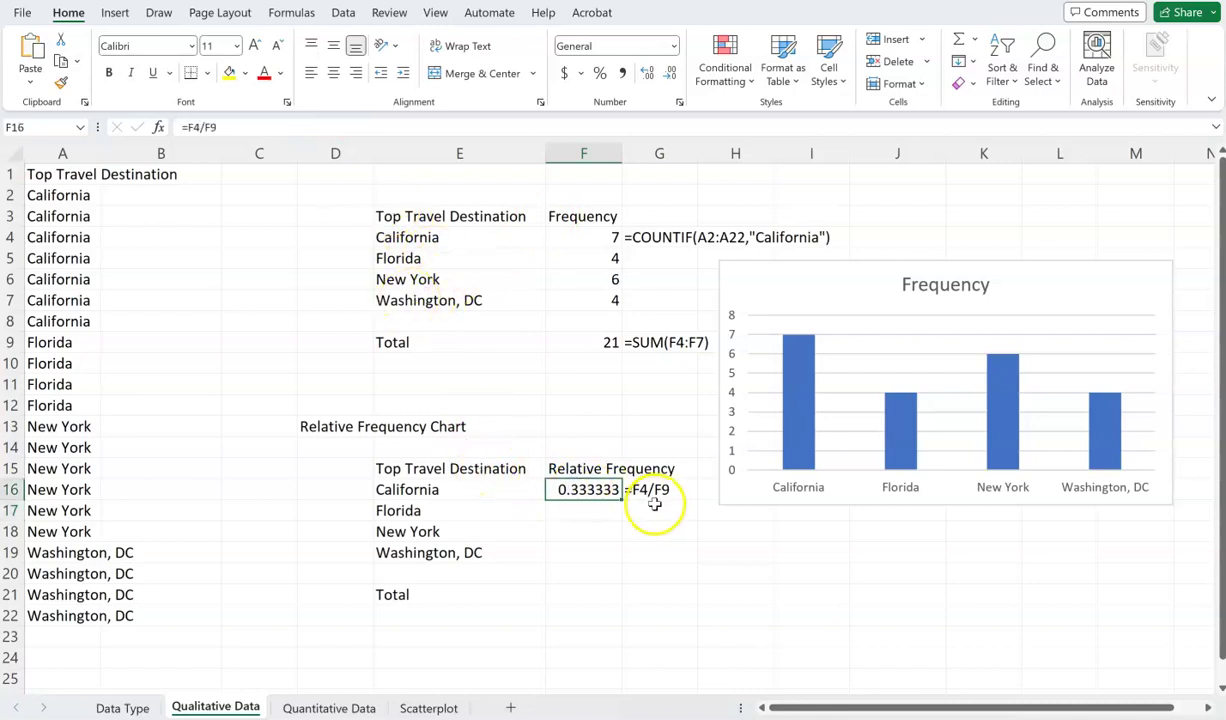
{"action": "left_click_drag", "start_coordinate": [622, 501], "coordinate": [613, 562]}
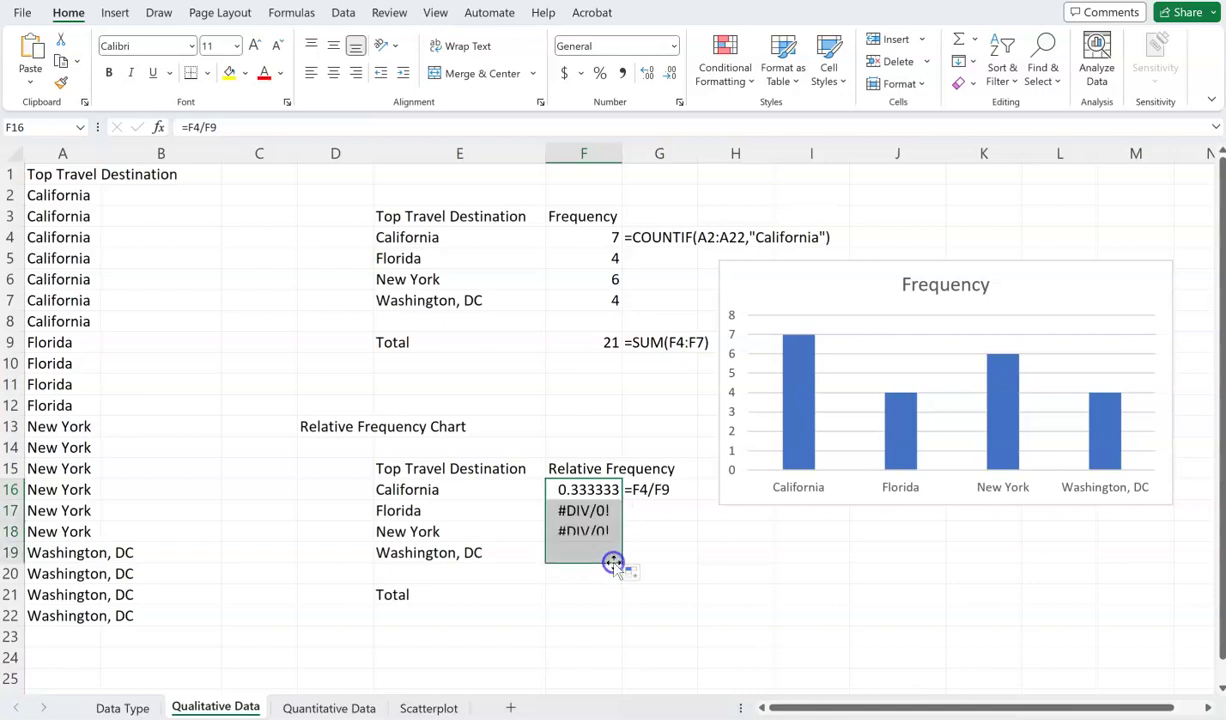
{"action": "left_click", "coordinate": [581, 510]}
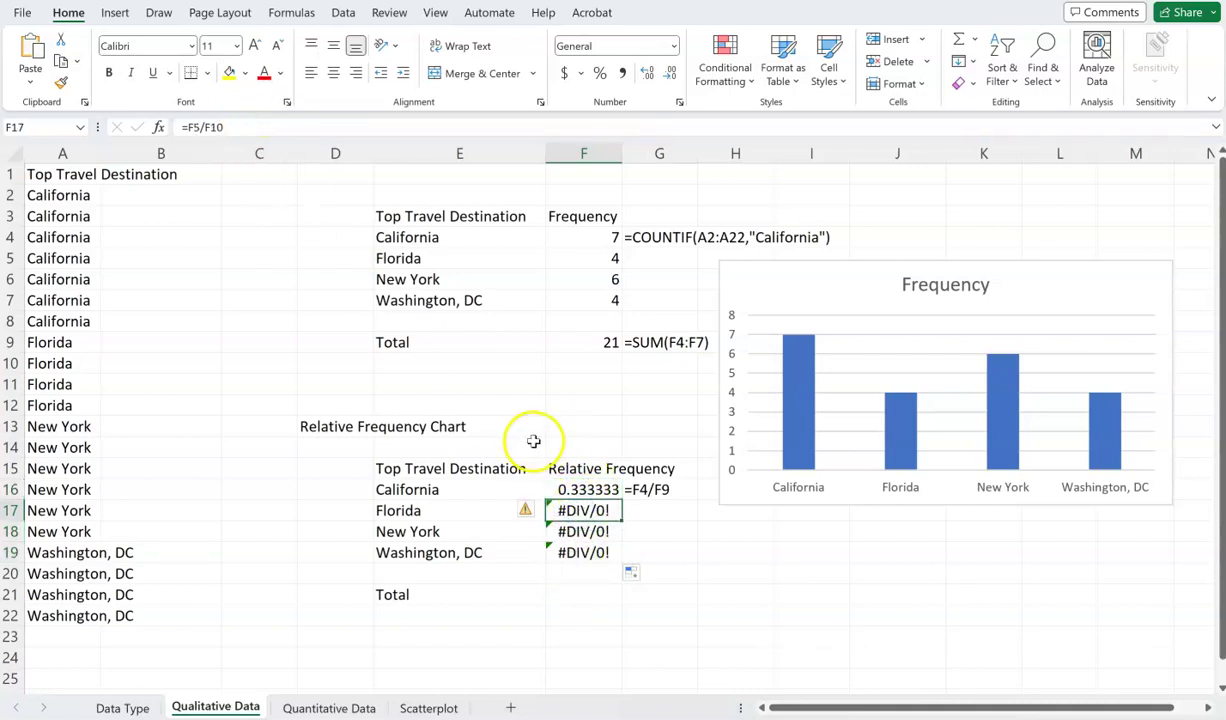
{"action": "key", "text": "Up"}
{"action": "key", "text": "Up"}
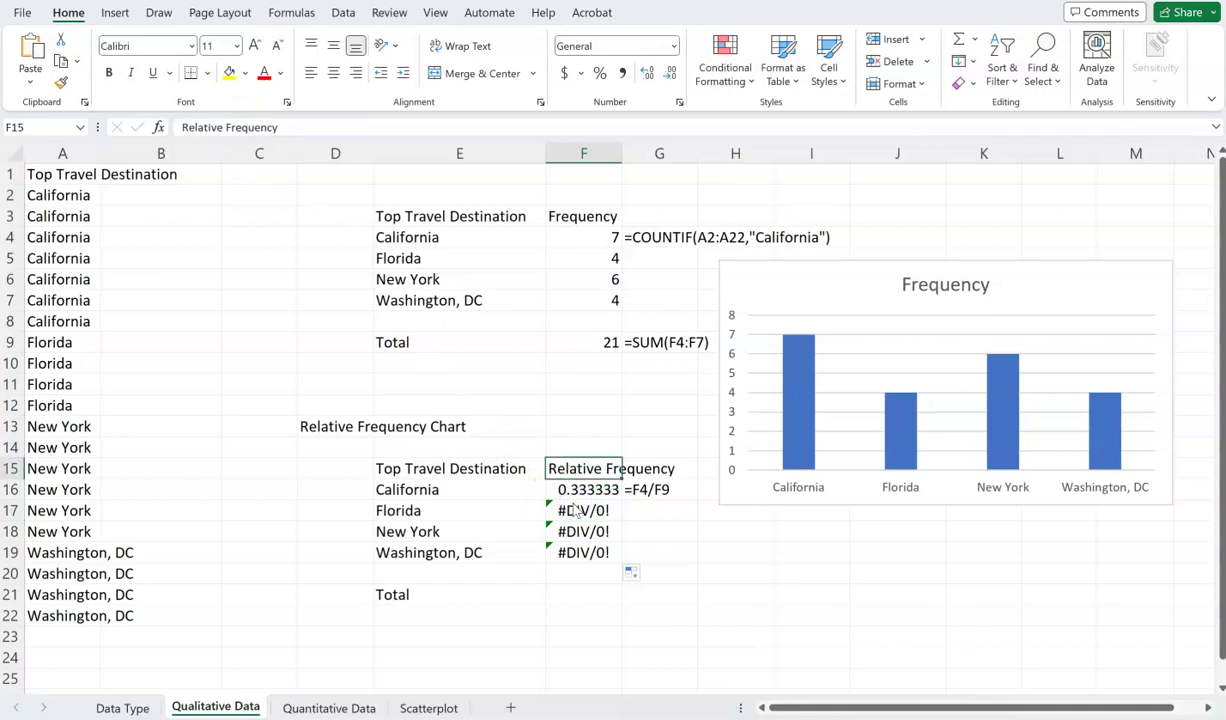
{"action": "double_click", "coordinate": [573, 507]}
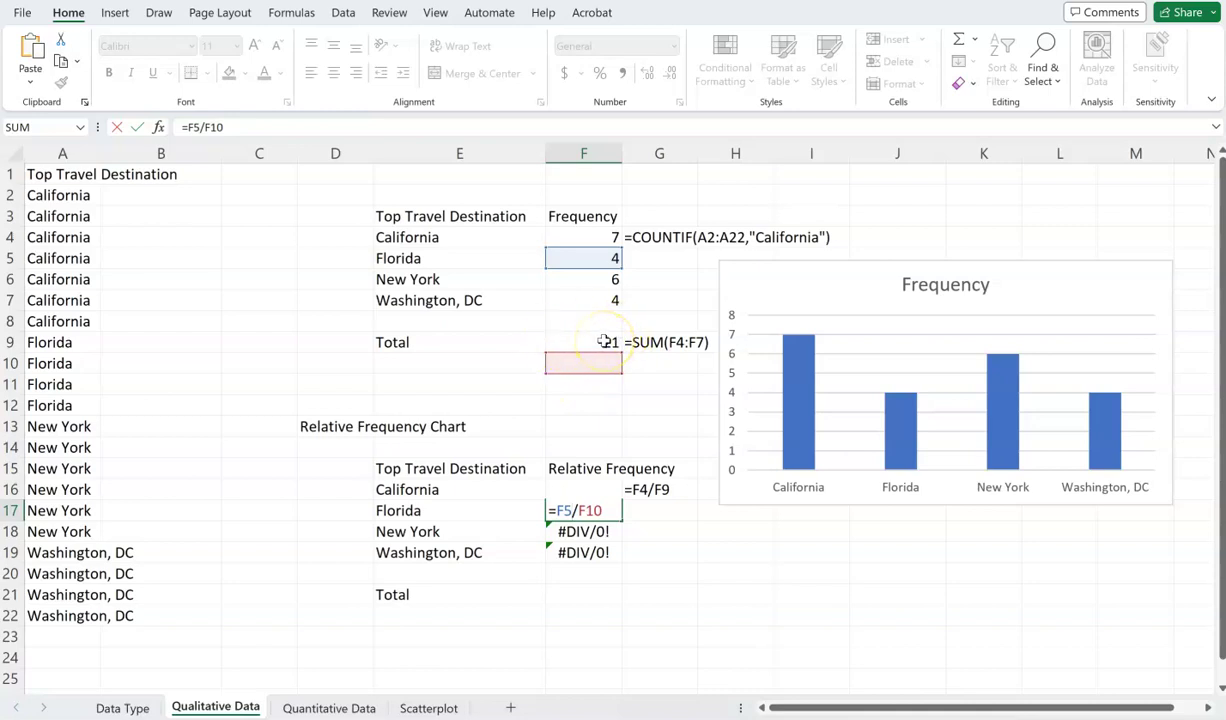
{"action": "key", "text": "ctrl+Return"}
Step: Make the total reference absolute in F16 with =F4/$F$9 and fill the formula down through F19
{"action": "left_click", "coordinate": [600, 490]}
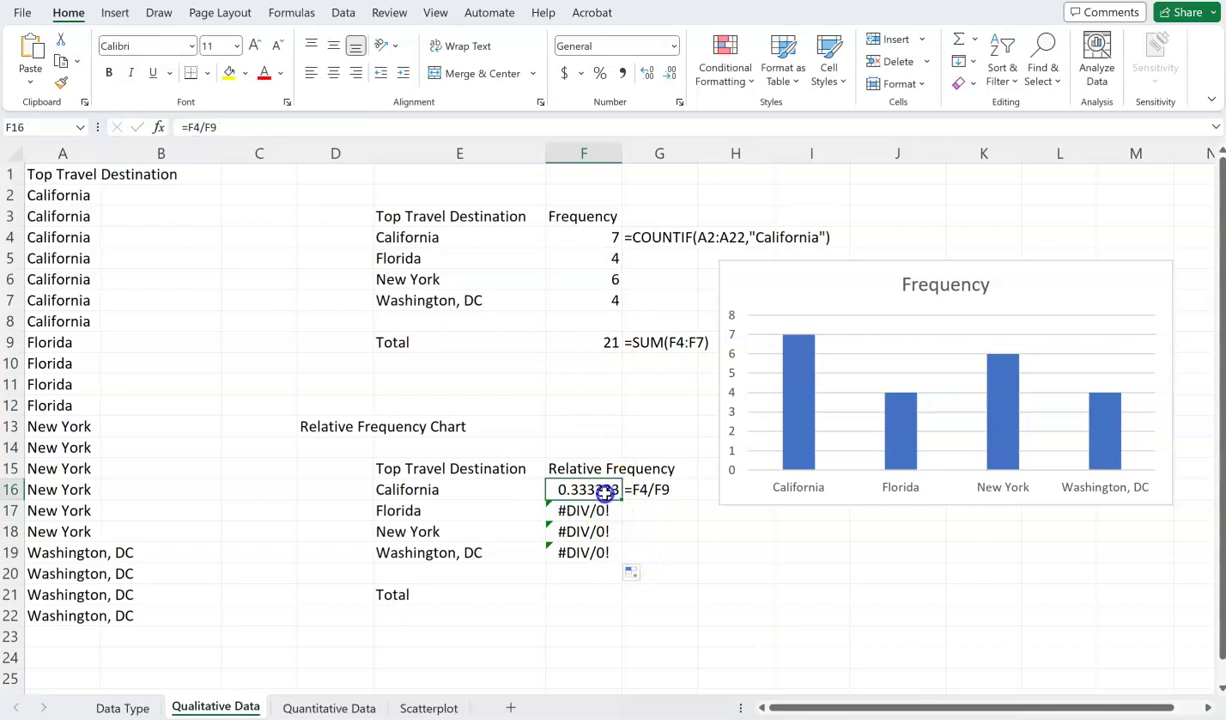
{"action": "left_click", "coordinate": [232, 127]}
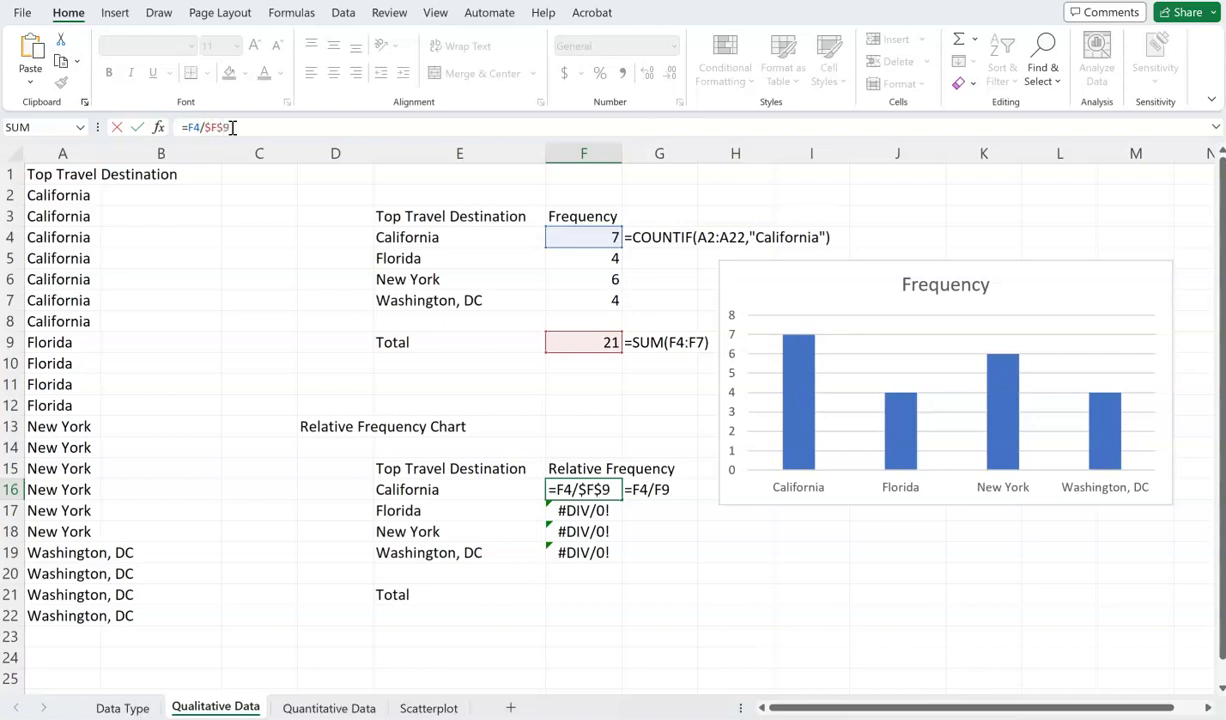
{"action": "key", "text": "Return"}
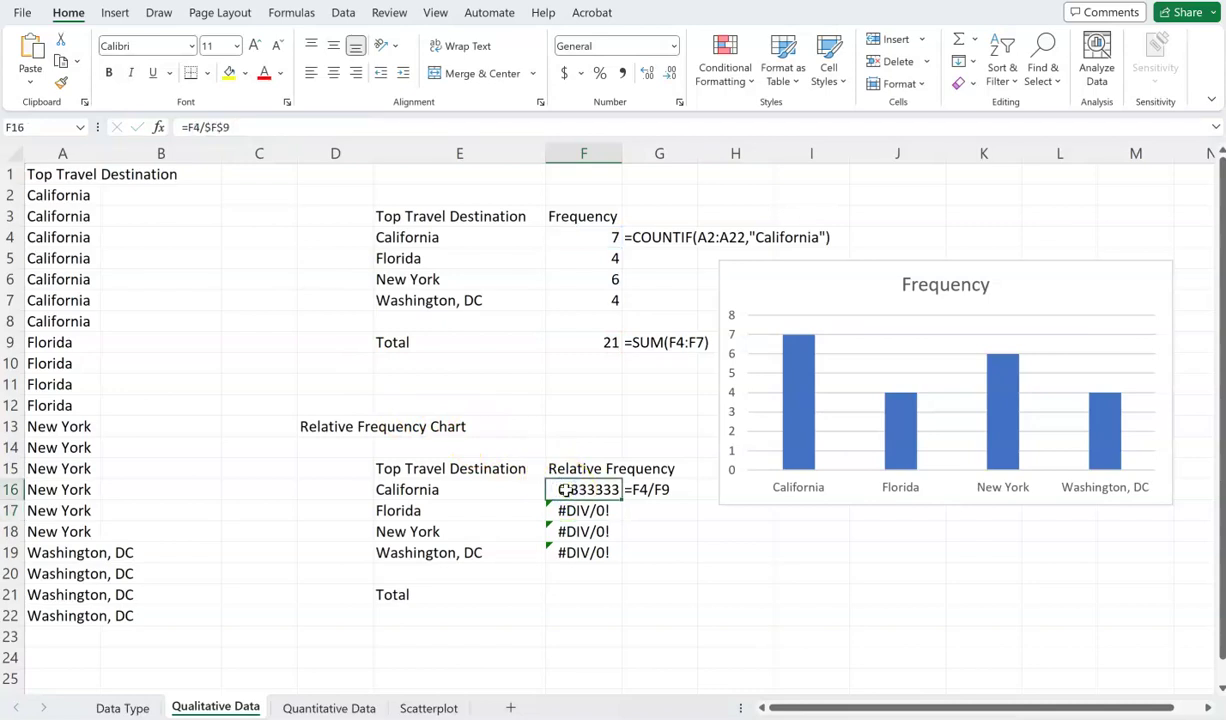
{"action": "left_click", "coordinate": [624, 500]}
{"action": "left_click_drag", "start_coordinate": [624, 500], "coordinate": [621, 564]}
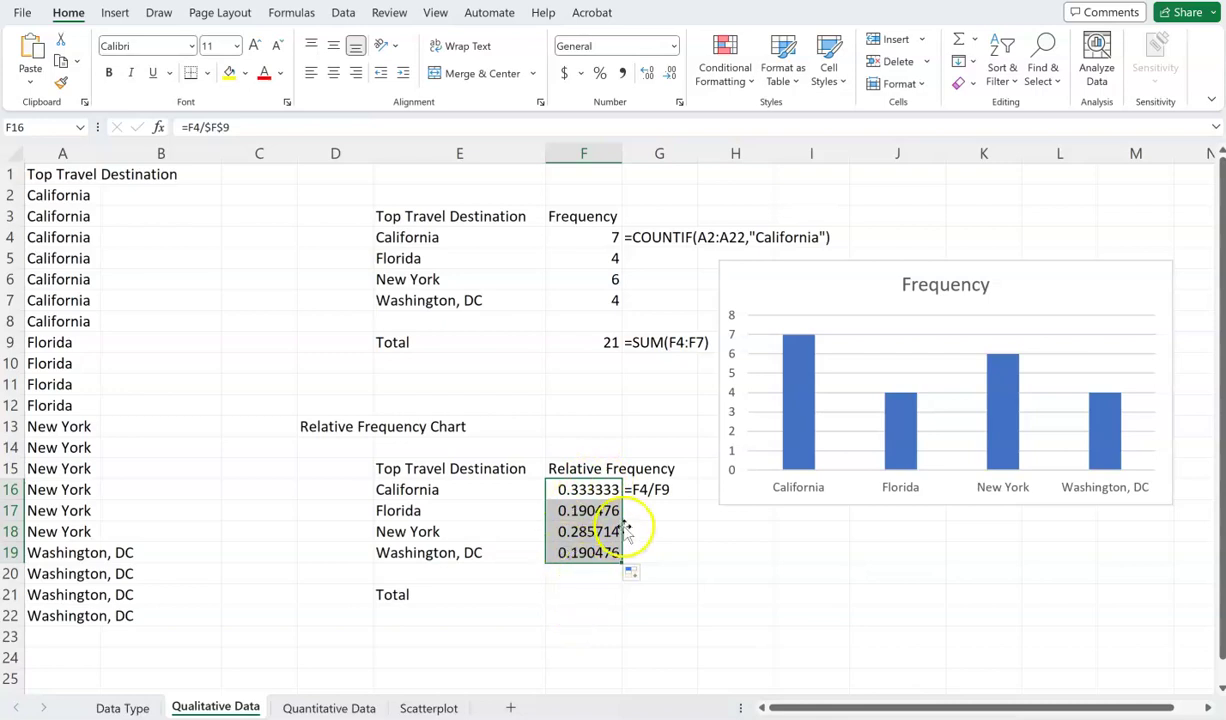
Step: Check which cells the New York relative frequency formula in F18 refers to, leaving the formula as it is
{"action": "left_click", "coordinate": [588, 531]}
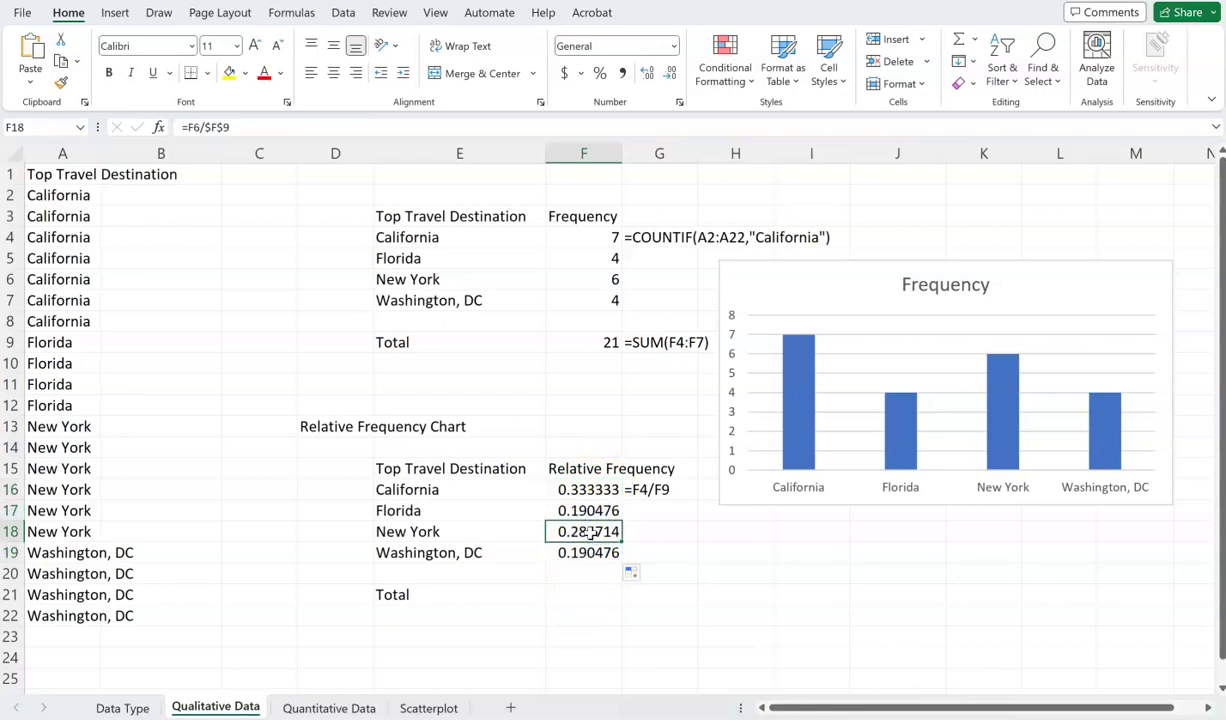
{"action": "double_click", "coordinate": [590, 532]}
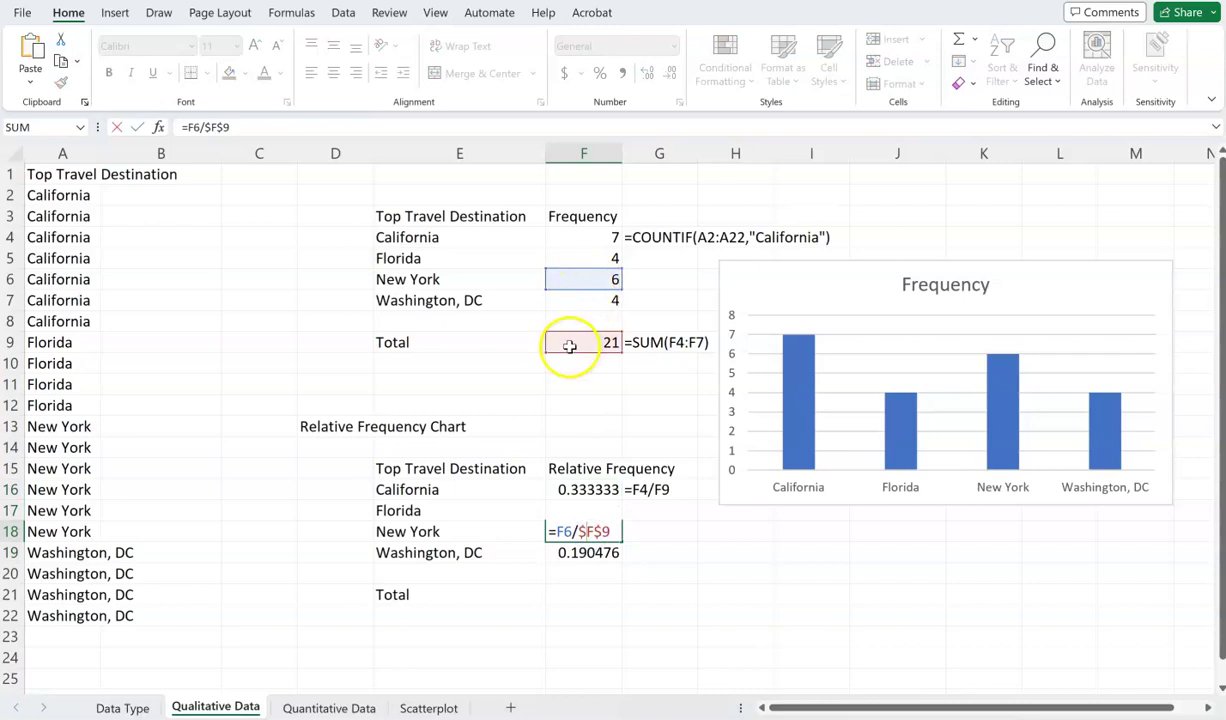
{"action": "key", "text": "Escape"}
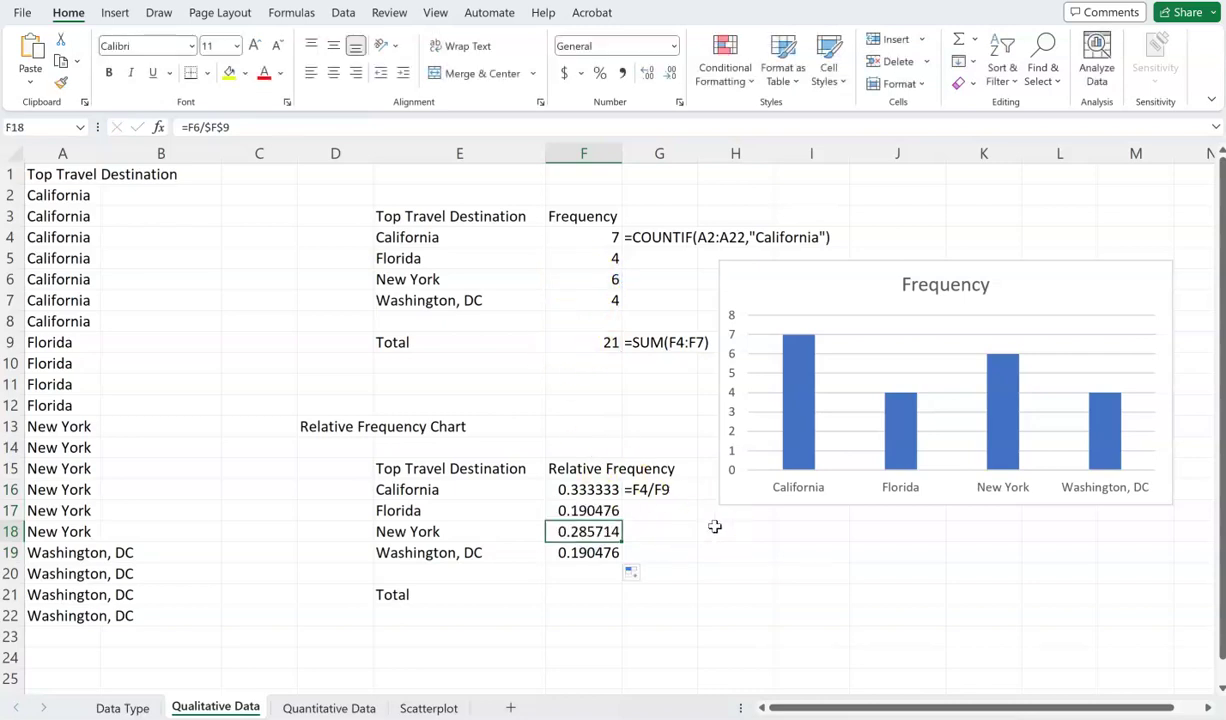
Step: Update the formula text in G16 to =F4/$F$9 so the total reference reads as absolute
{"action": "left_click", "coordinate": [648, 487]}
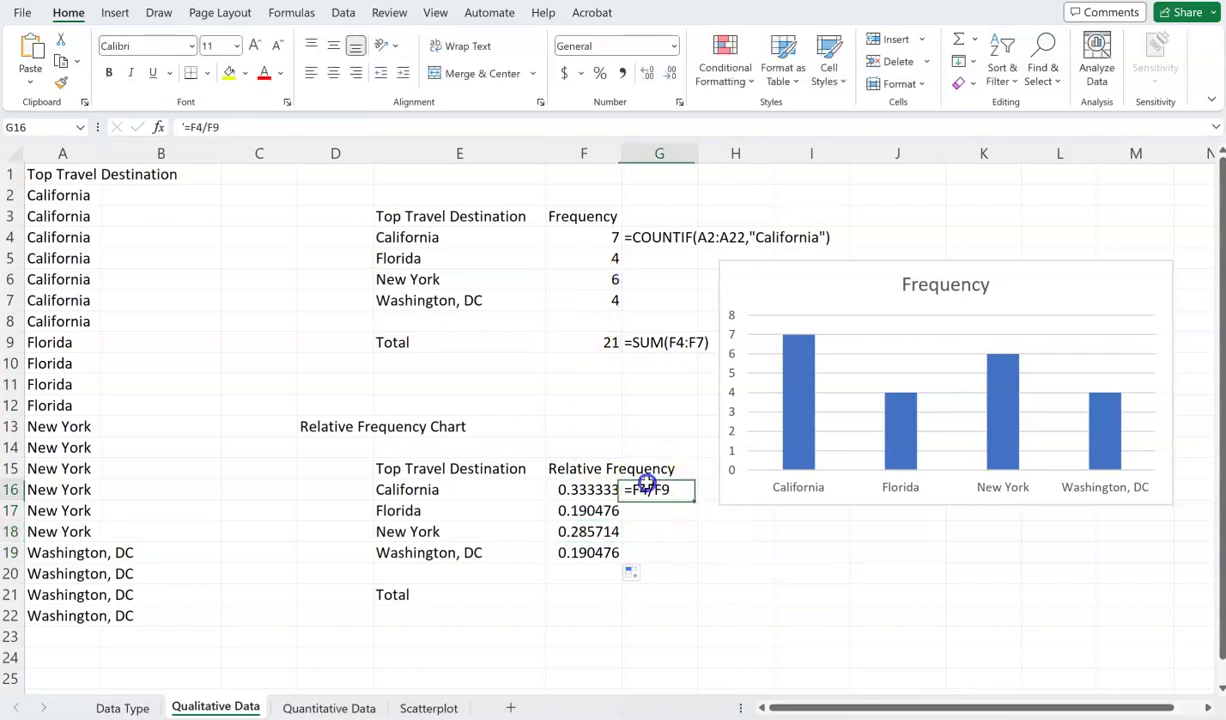
{"action": "left_click", "coordinate": [243, 127]}
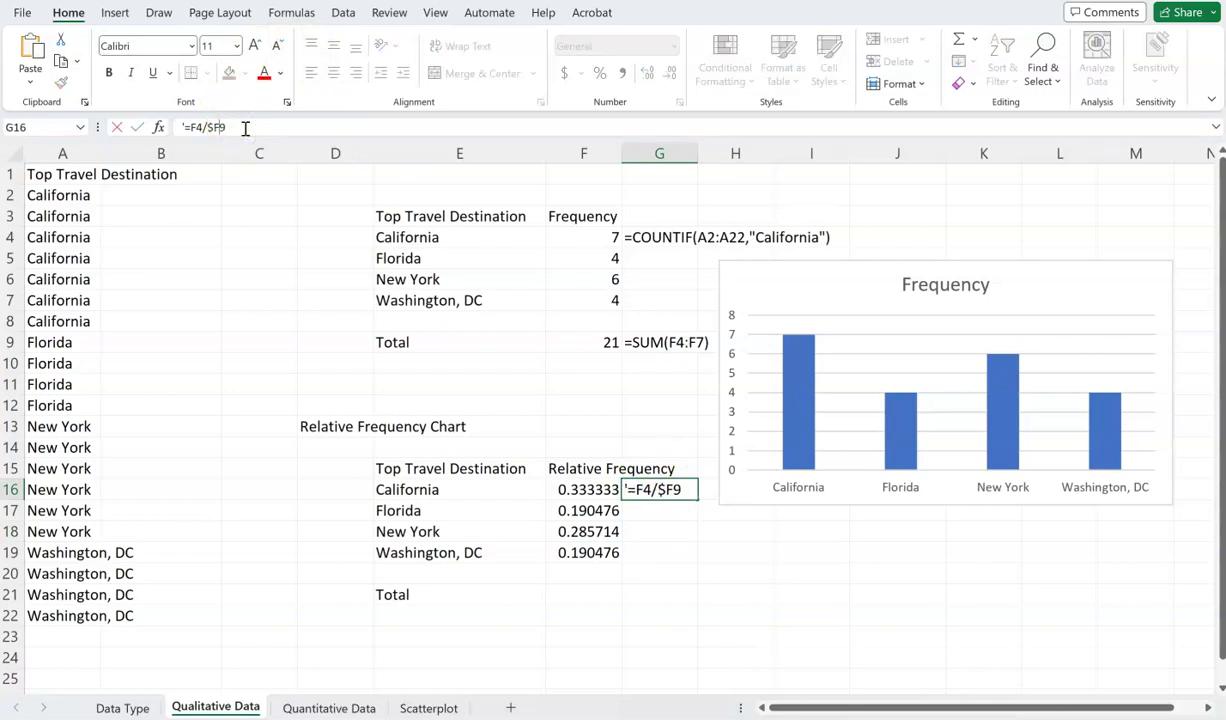
{"action": "type", "text": "$"}
{"action": "key", "text": "Return"}
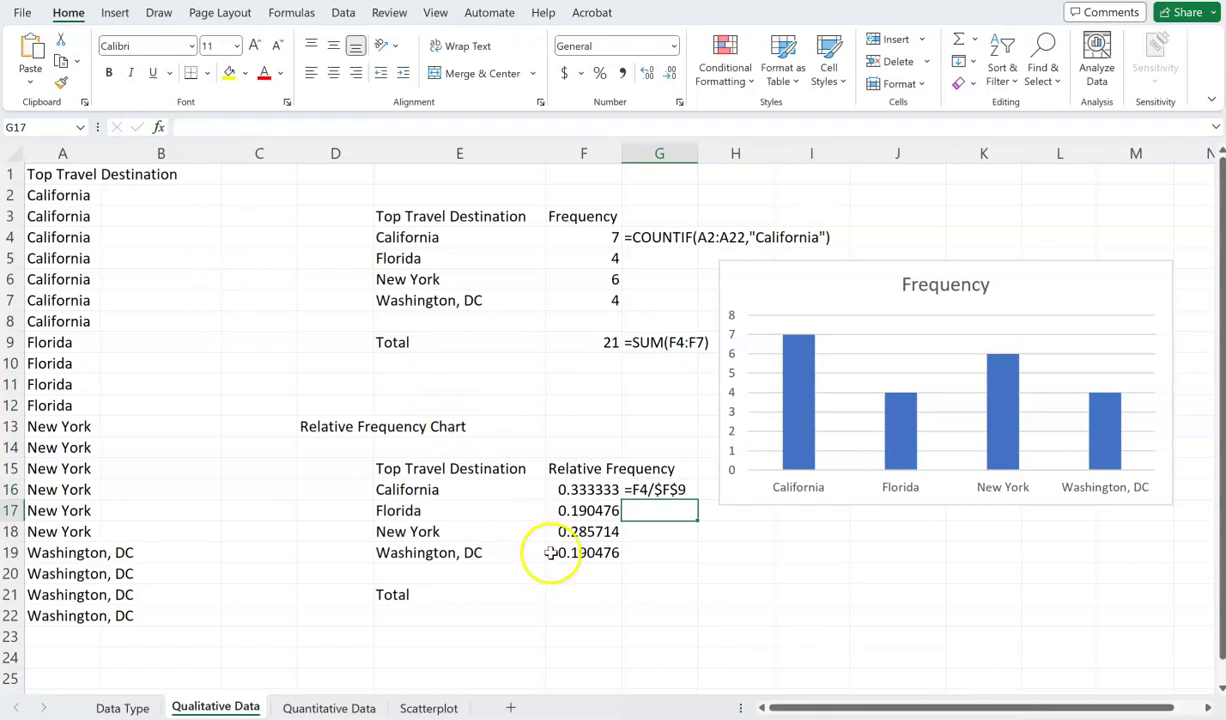
Step: Total the relative frequencies in F21 with =SUM(F16:F19)
{"action": "left_click", "coordinate": [572, 583]}
{"action": "left_click", "coordinate": [575, 594]}
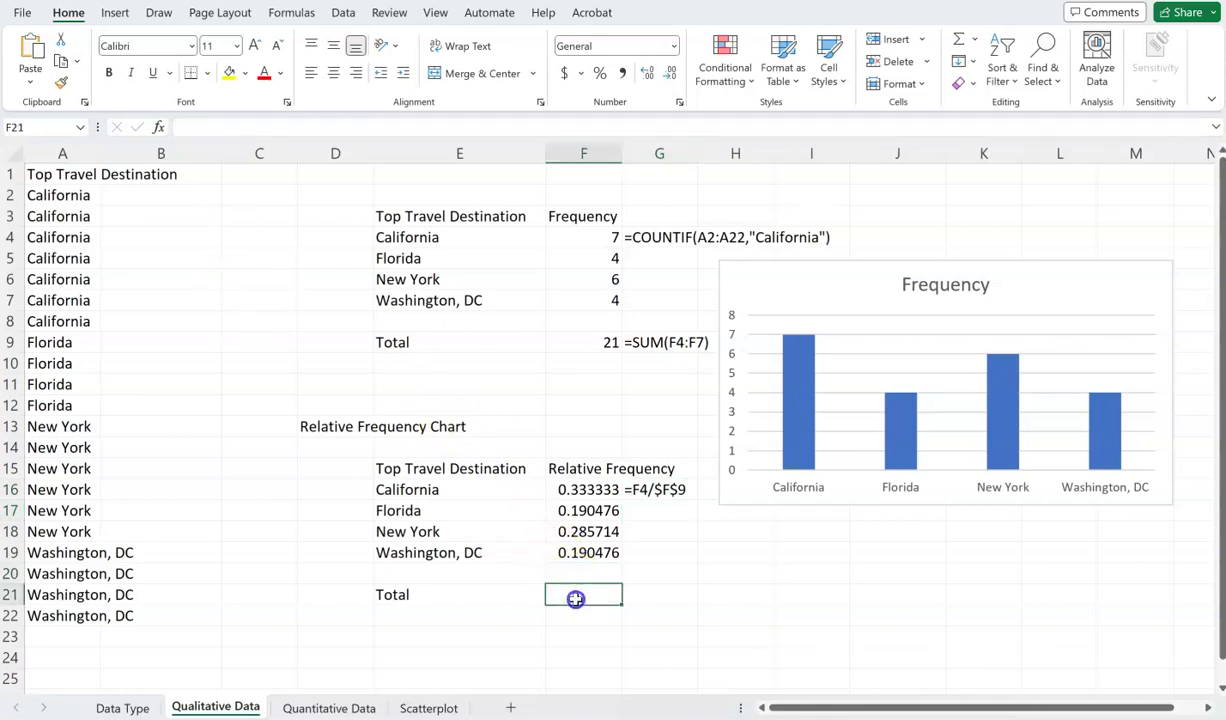
{"action": "type", "text": "=sum("}
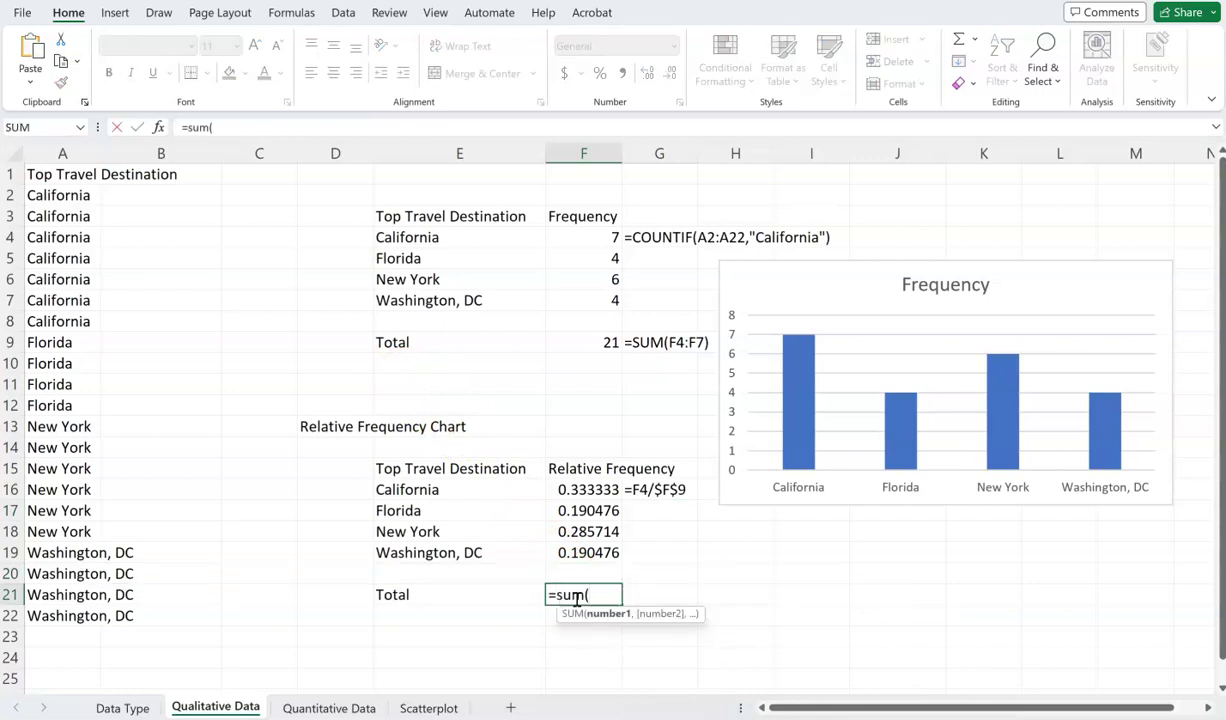
{"action": "key", "text": "Up"}
{"action": "key", "text": "Up"}
{"action": "key", "text": "shift+Up"}
{"action": "key", "text": "shift+Up"}
{"action": "key", "text": "shift+Up"}
{"action": "type", "text": ")"}
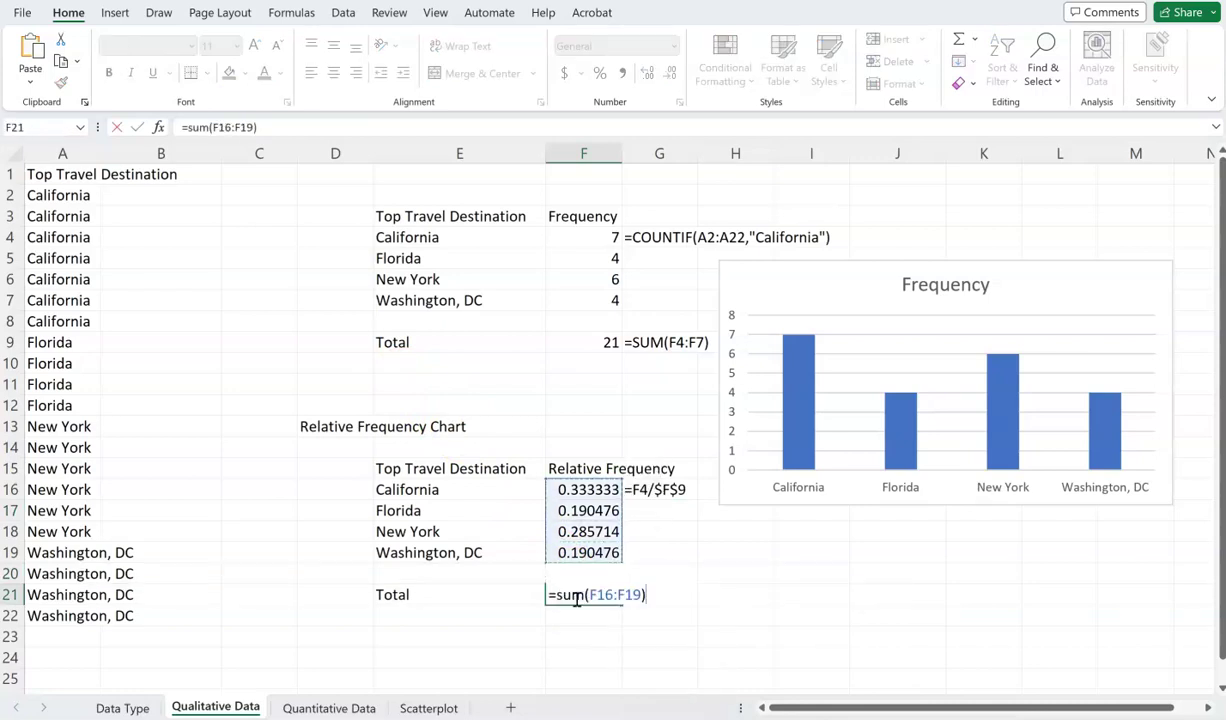
{"action": "key", "text": "Return"}
{"action": "left_click", "coordinate": [566, 608]}
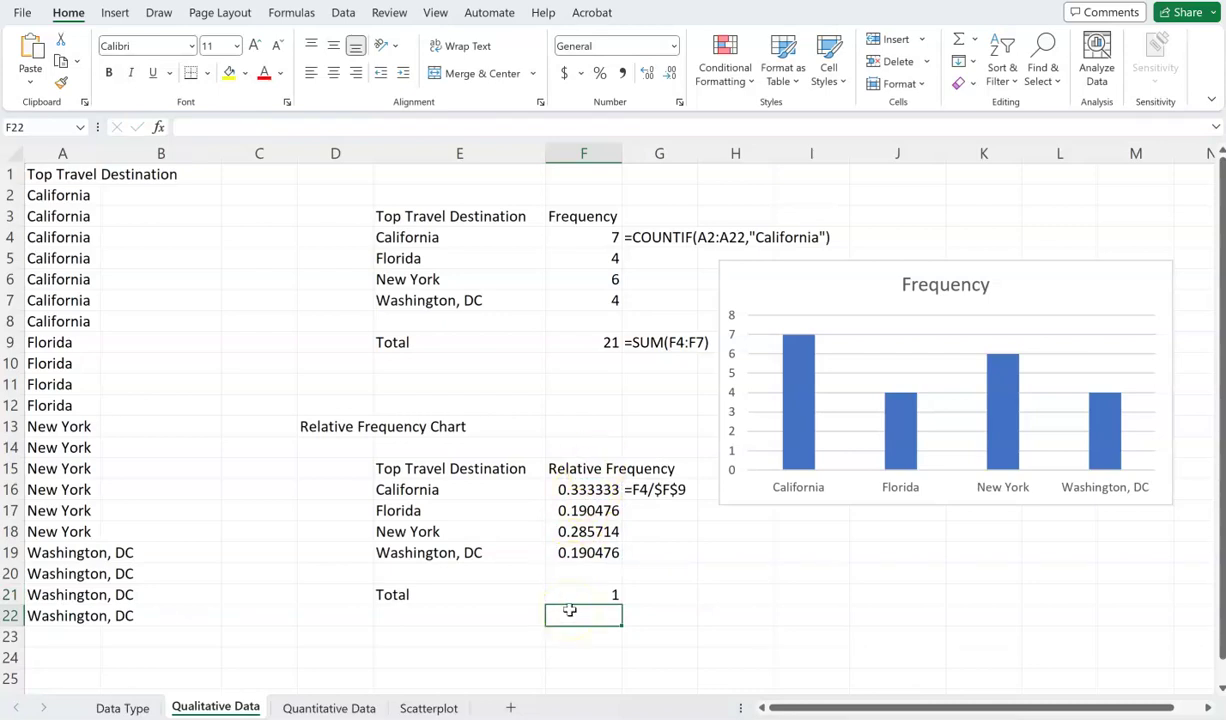
Step: Insert a 2-D clustered column chart of the relative frequency table E15:F19 and place it beside the tables, over the Frequency chart
{"action": "left_click_drag", "start_coordinate": [410, 474], "coordinate": [580, 556]}
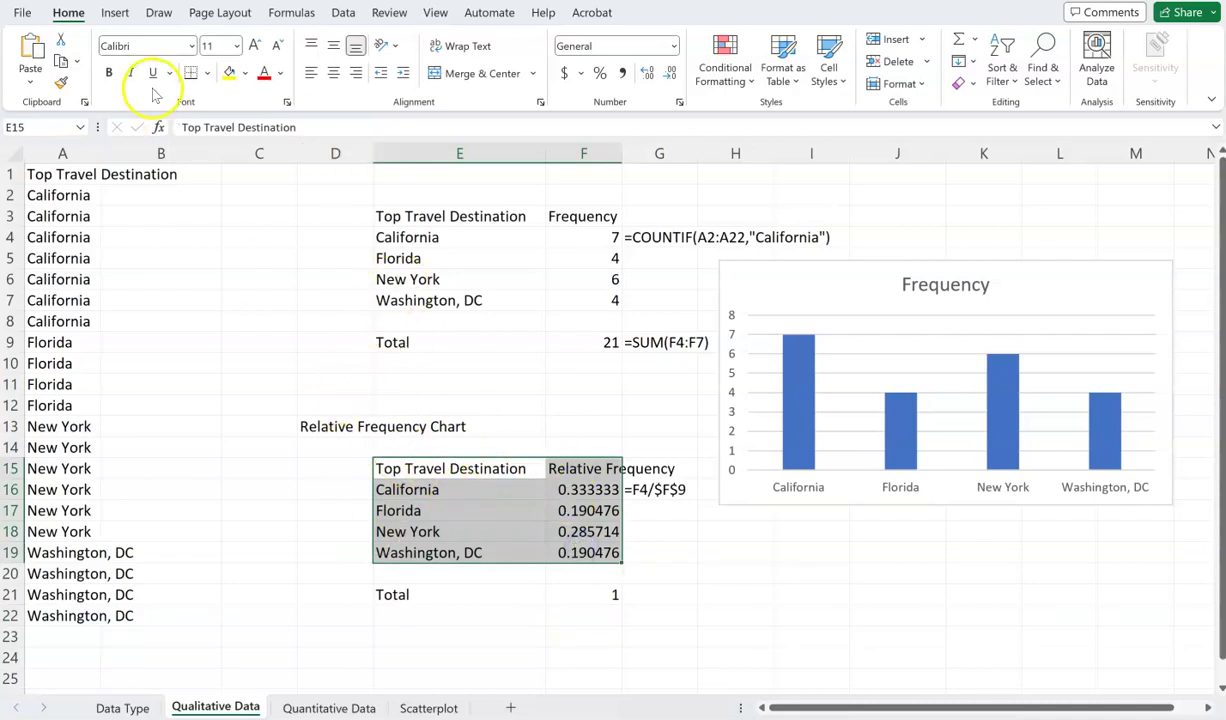
{"action": "left_click", "coordinate": [112, 14]}
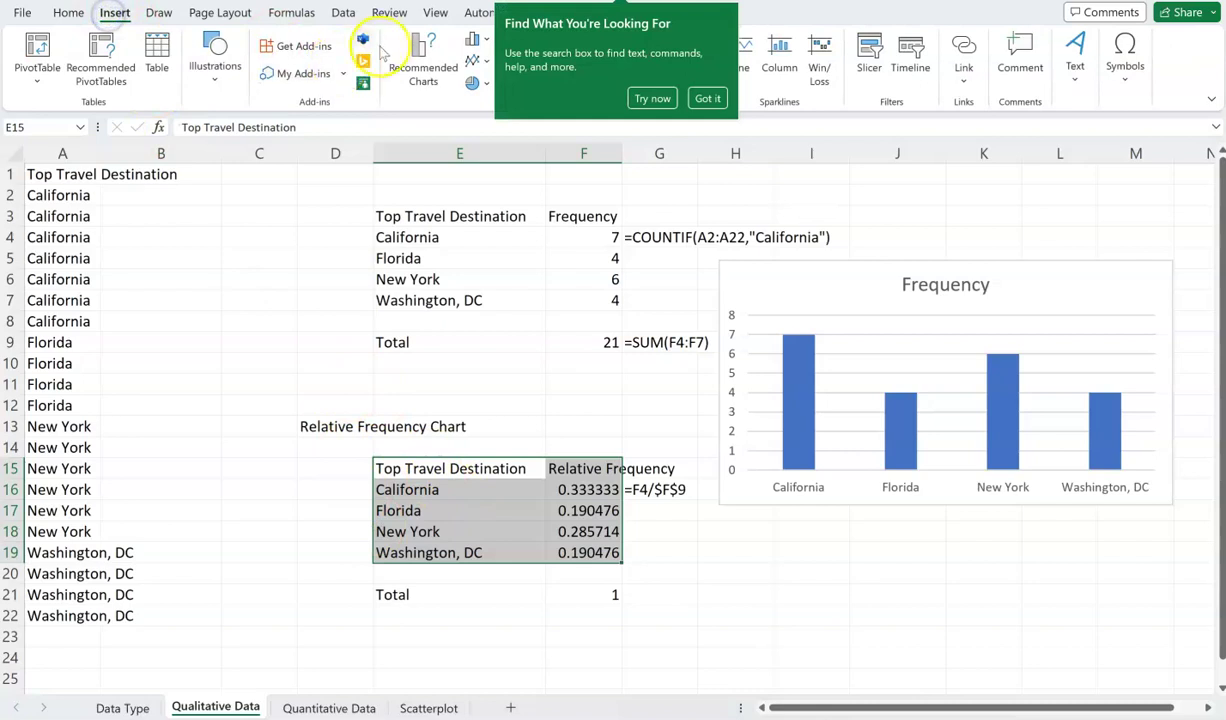
{"action": "left_click", "coordinate": [700, 98]}
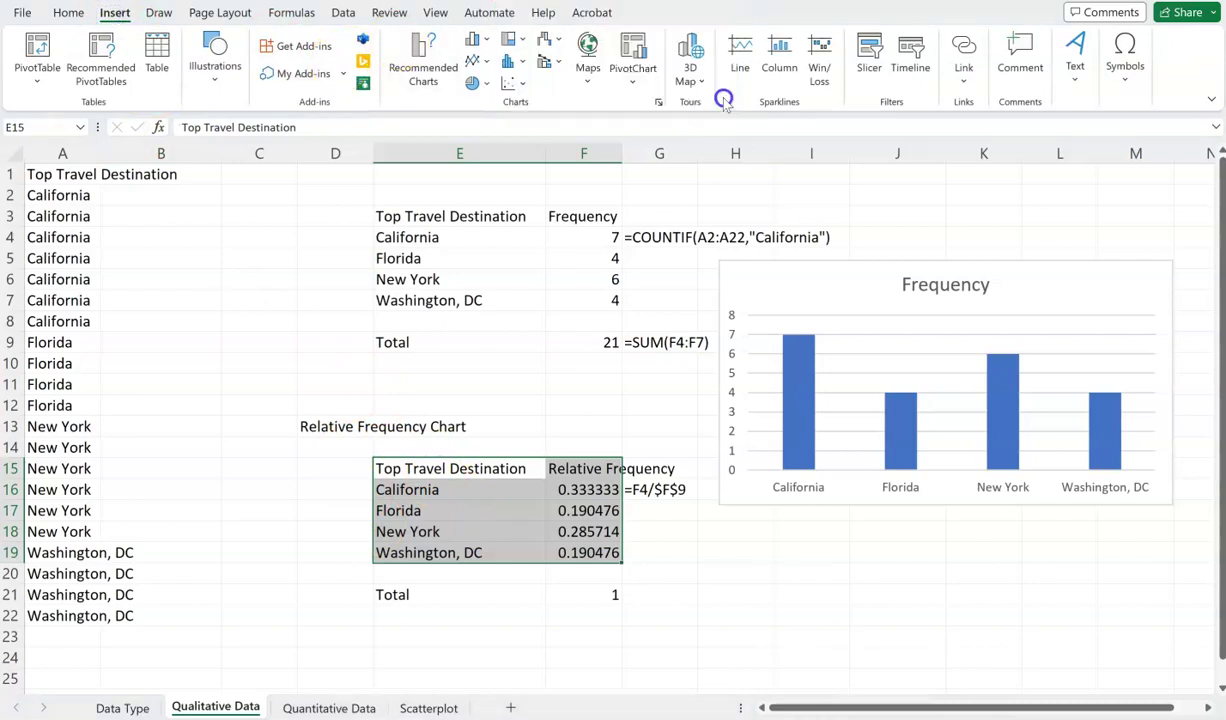
{"action": "left_click", "coordinate": [469, 44]}
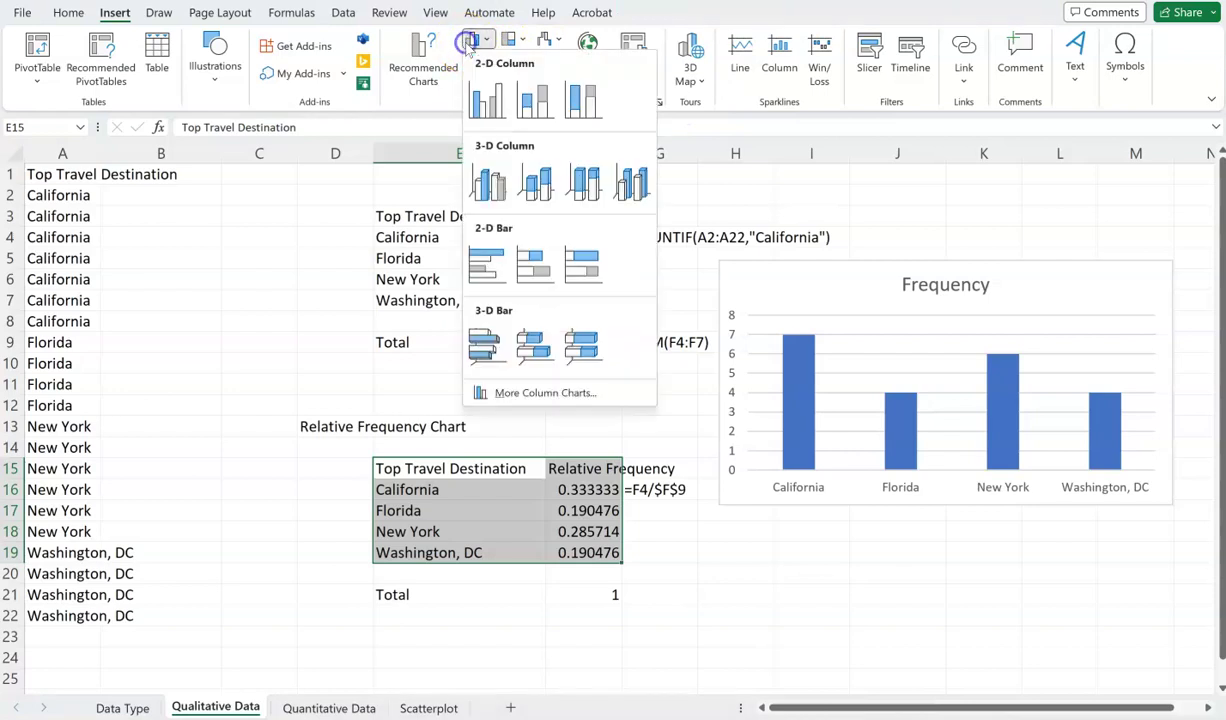
{"action": "left_click", "coordinate": [486, 108]}
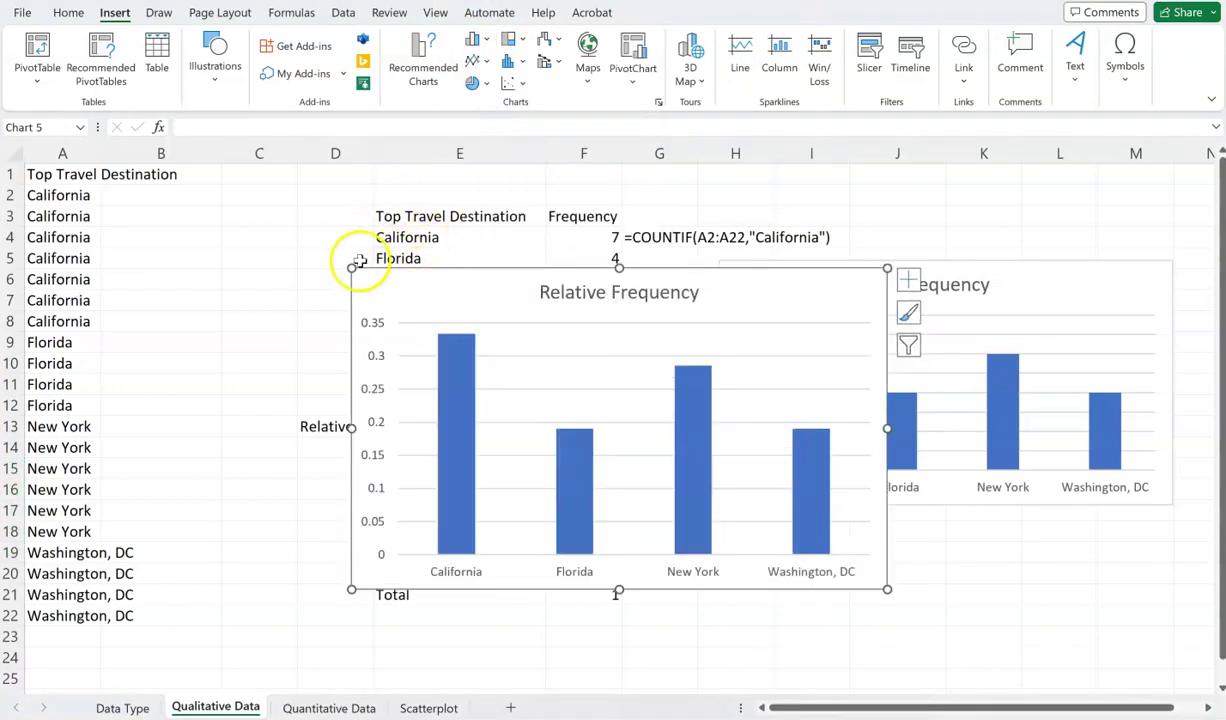
{"action": "left_click_drag", "start_coordinate": [358, 270], "coordinate": [660, 258]}
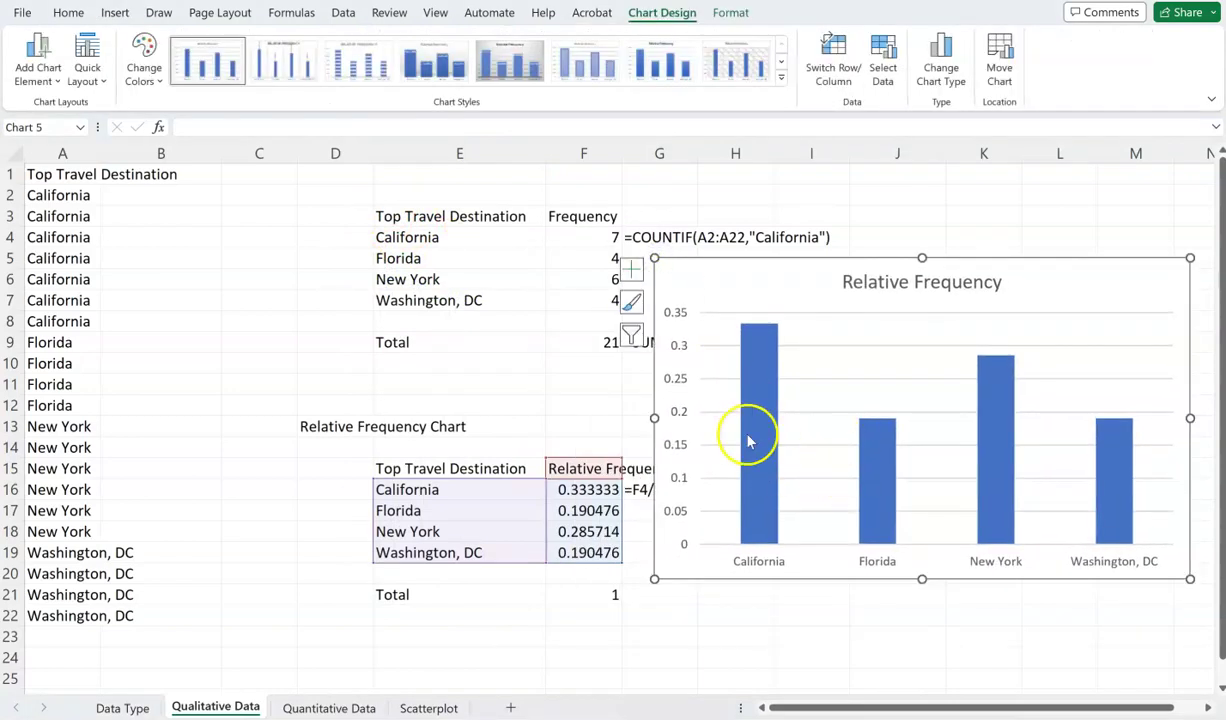
Step: Examine the relative frequency chart's columns for California, New York, Florida and Washington, DC, and deselect the chart
{"action": "mouse_move", "coordinate": [750, 338]}
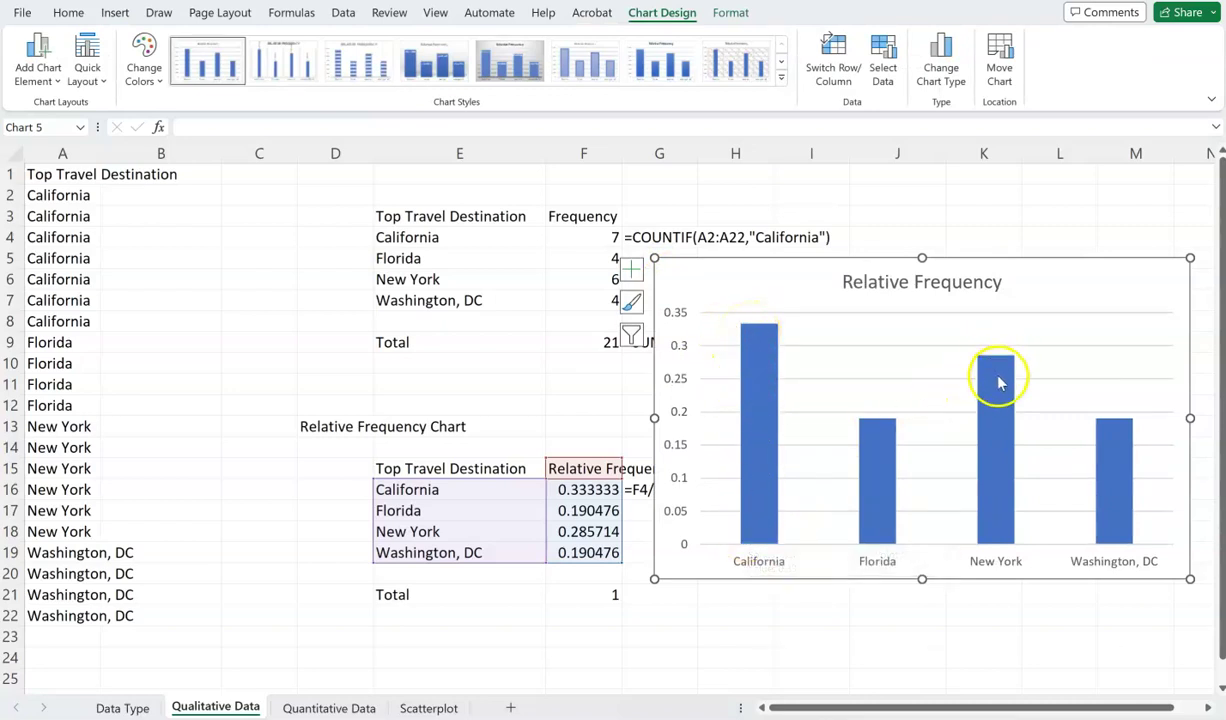
{"action": "mouse_move", "coordinate": [1000, 383]}
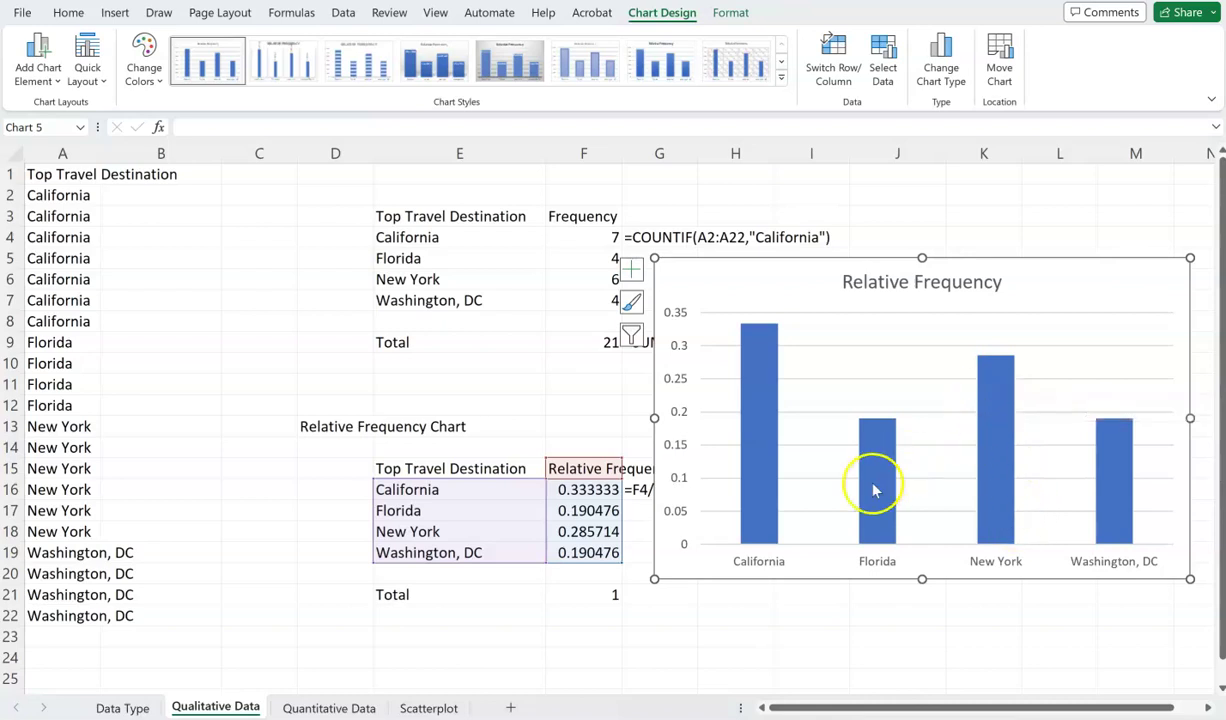
{"action": "mouse_move", "coordinate": [872, 497]}
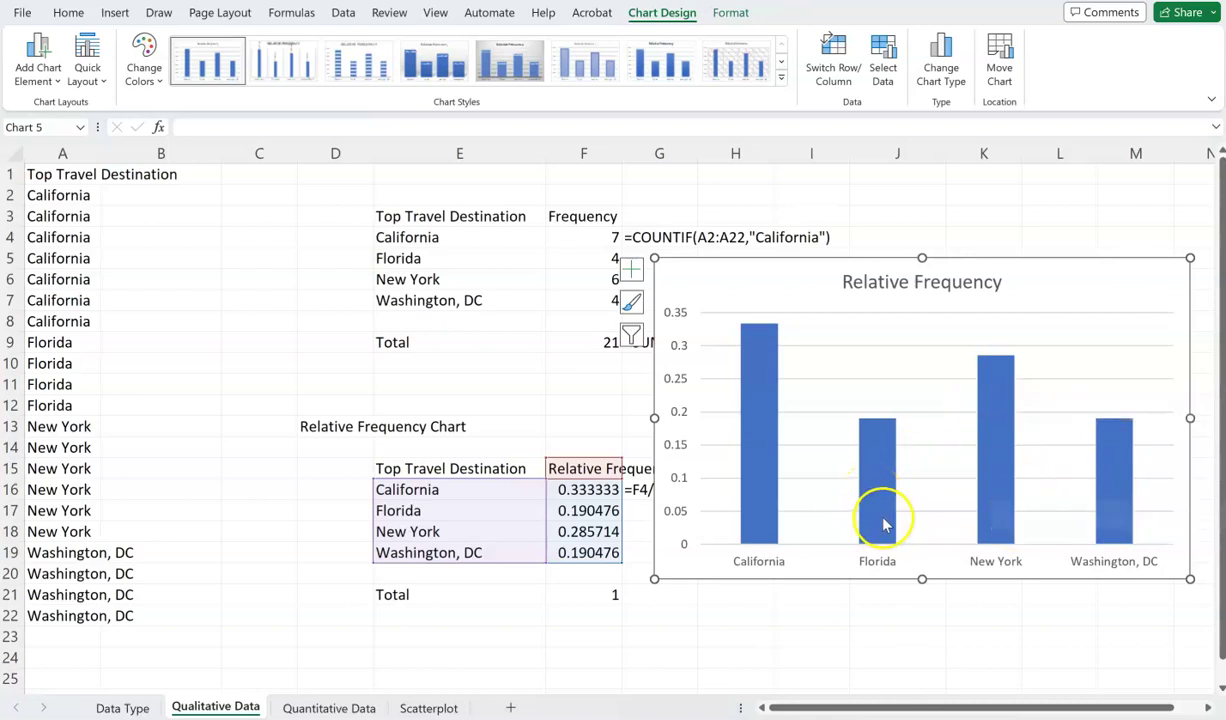
{"action": "mouse_move", "coordinate": [1118, 470]}
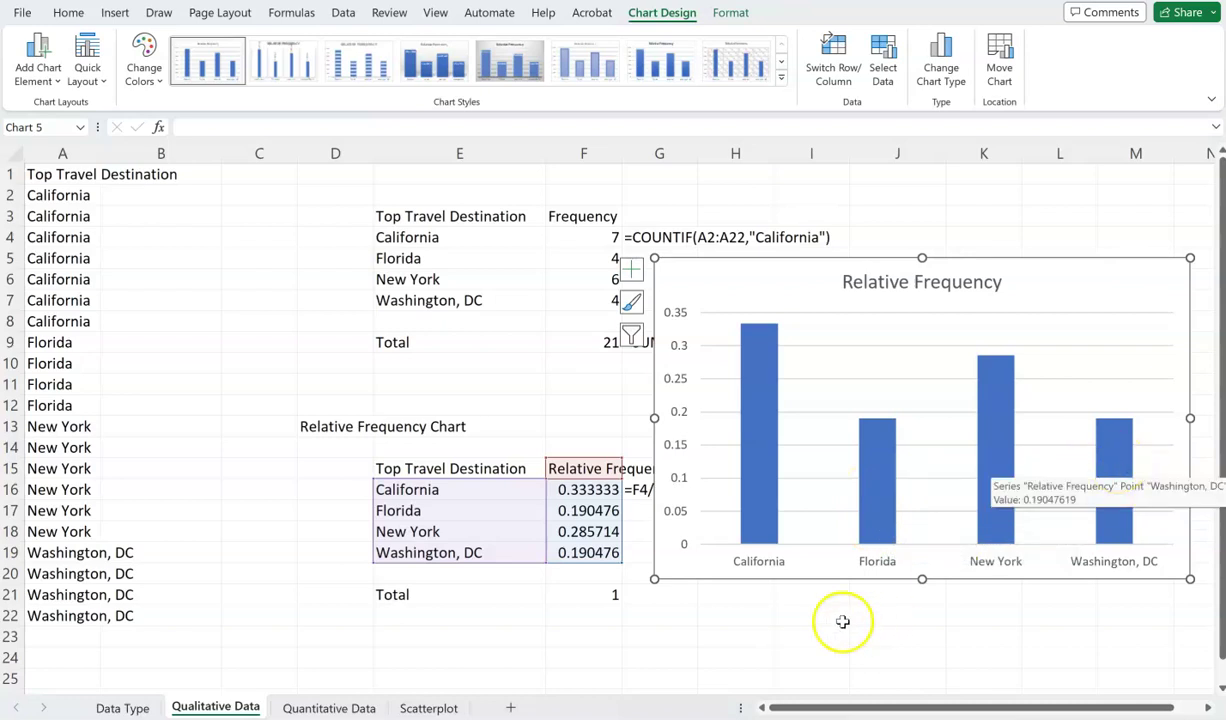
{"action": "left_click", "coordinate": [677, 631]}
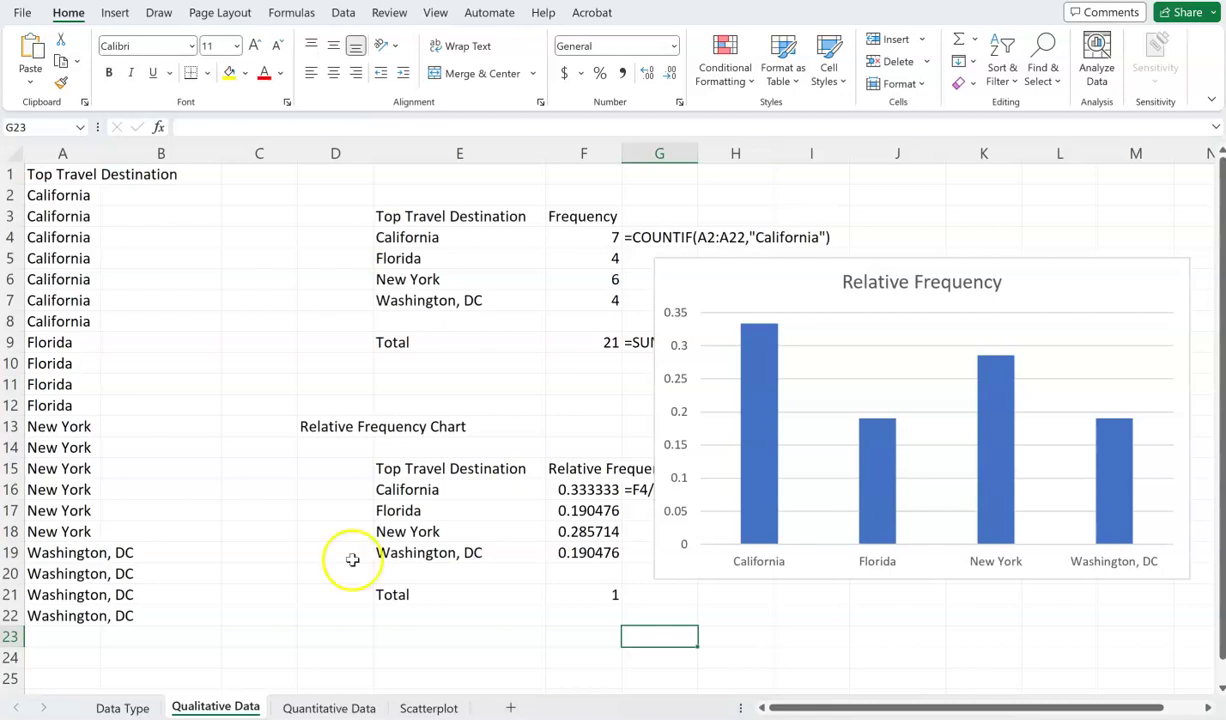
Step: View the commute times on the Quantitative Data sheet and compare them with the destination categories in E4:E7 on Qualitative Data
{"action": "left_click", "coordinate": [323, 702]}
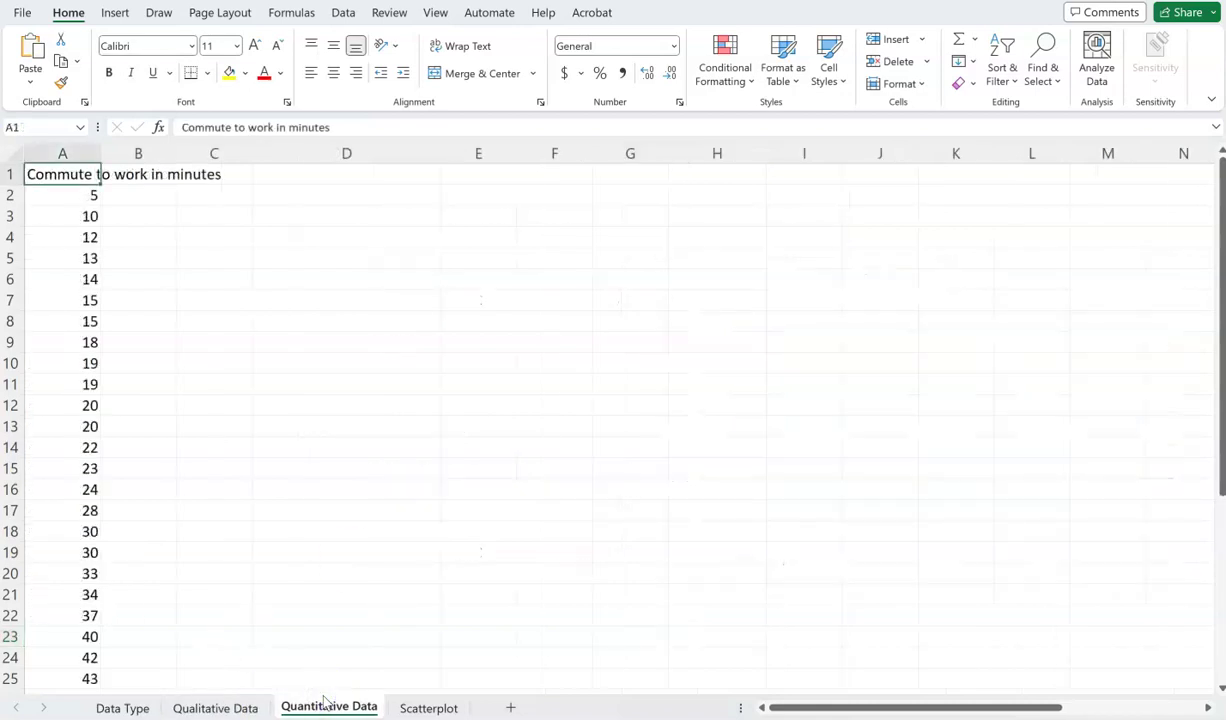
{"action": "left_click", "coordinate": [297, 265]}
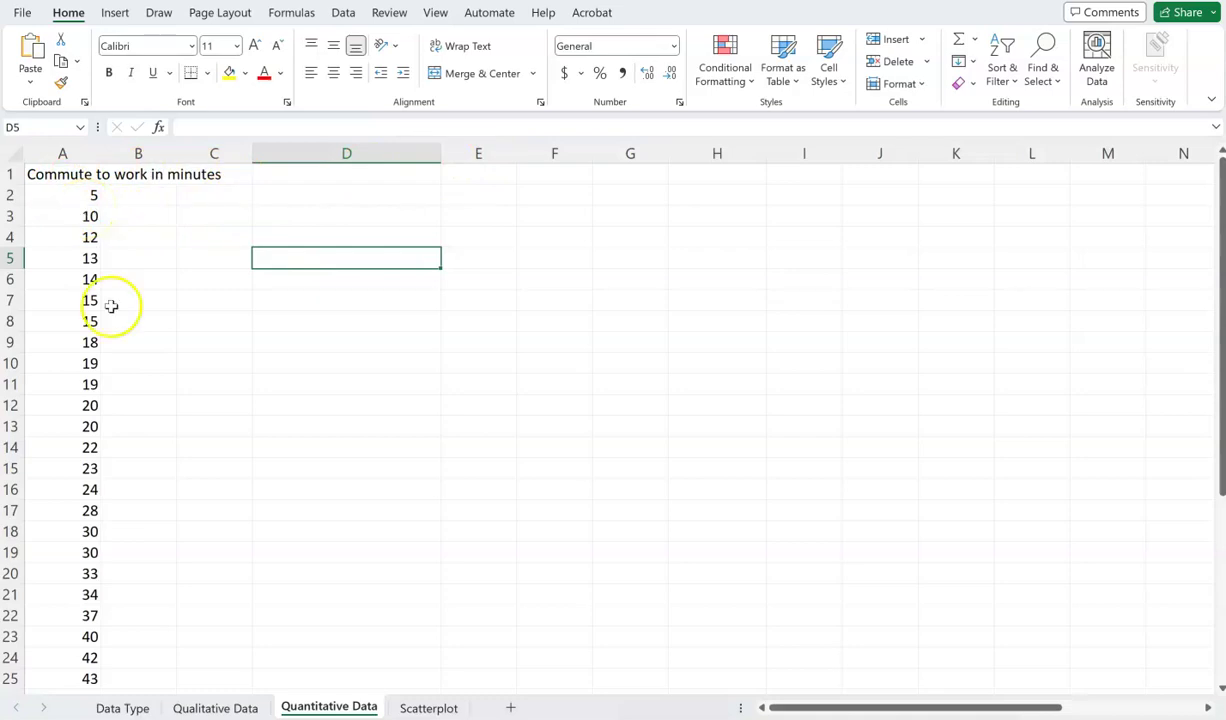
{"action": "left_click", "coordinate": [216, 707]}
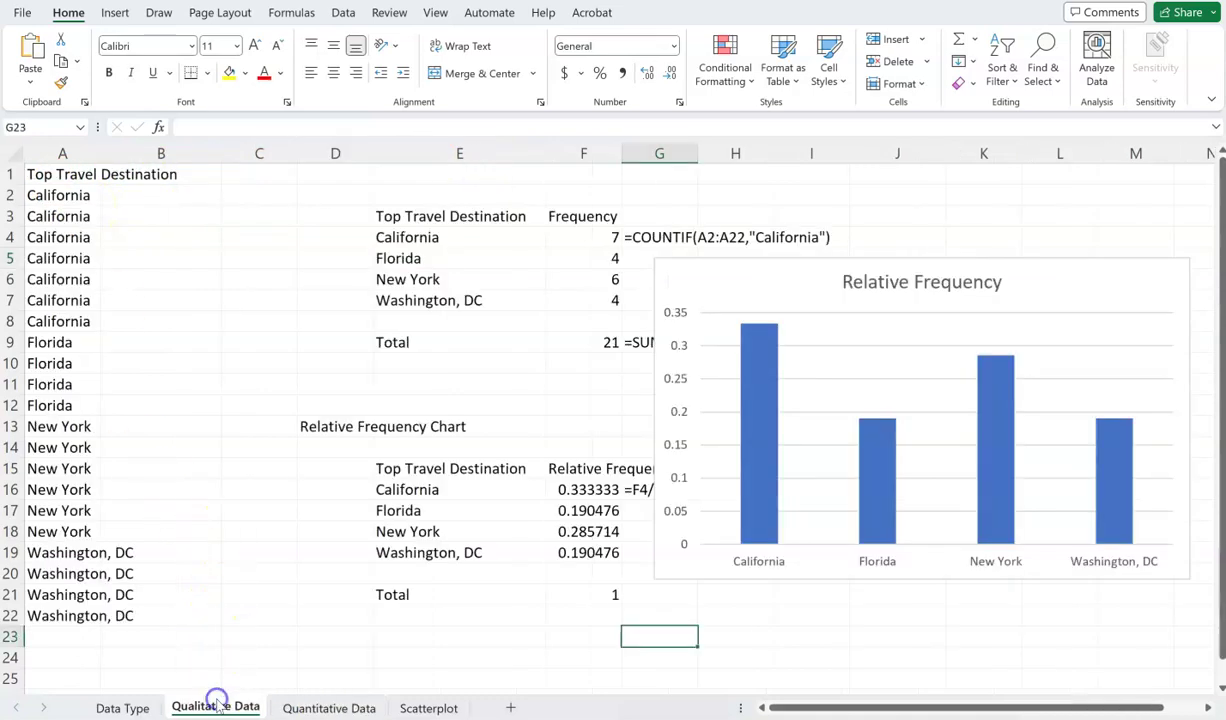
{"action": "left_click", "coordinate": [408, 240]}
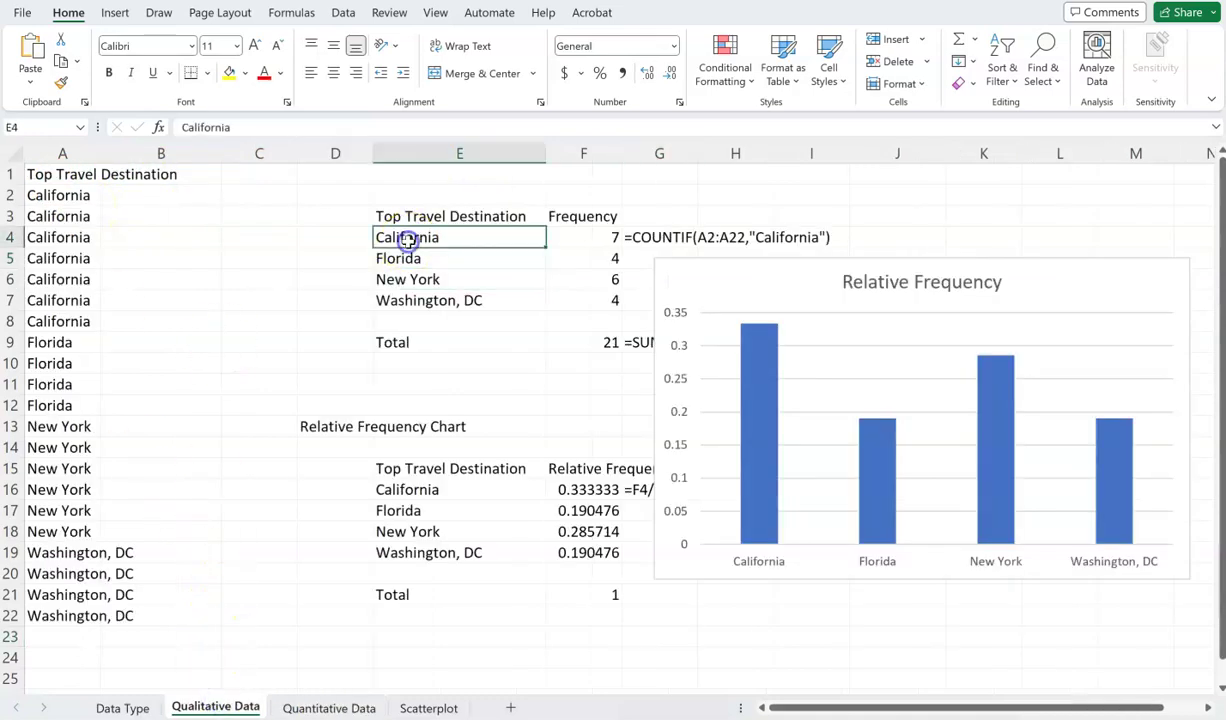
{"action": "left_click", "coordinate": [403, 262]}
{"action": "left_click", "coordinate": [410, 281]}
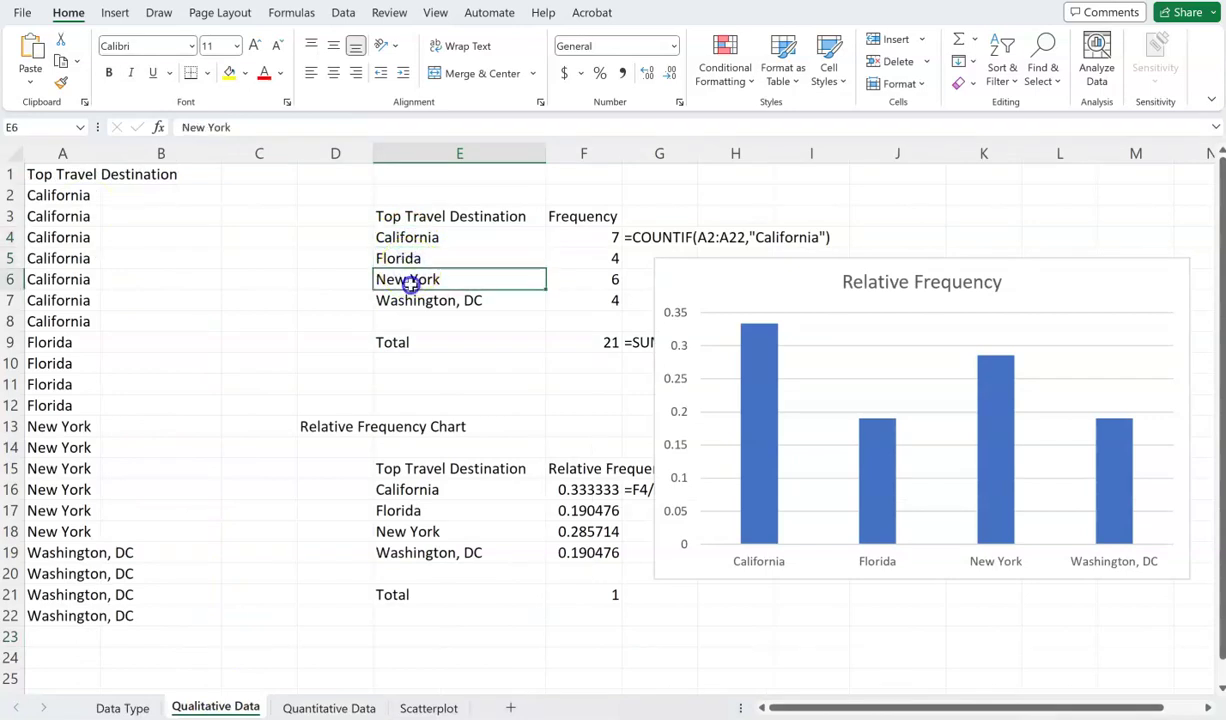
{"action": "left_click", "coordinate": [410, 299]}
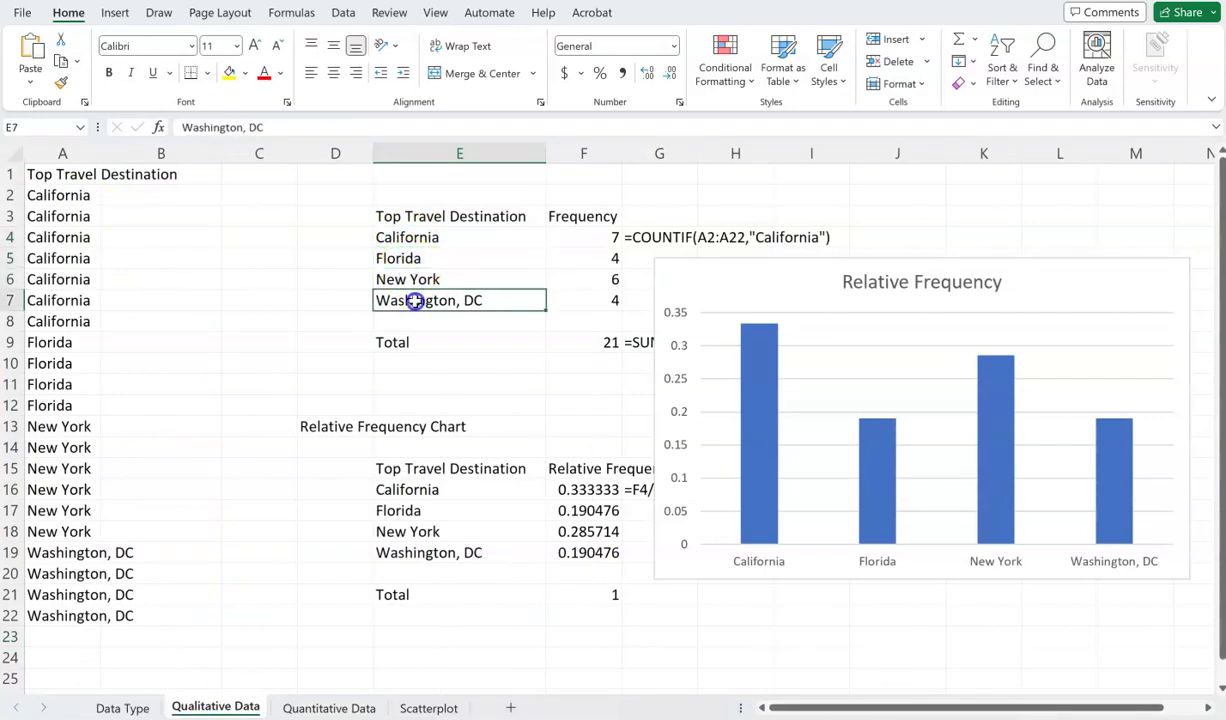
Step: Look over the commute times in column A of the Quantitative Data sheet and move to cell D4
{"action": "left_click", "coordinate": [330, 707]}
{"action": "left_click_drag", "start_coordinate": [61, 194], "coordinate": [57, 424]}
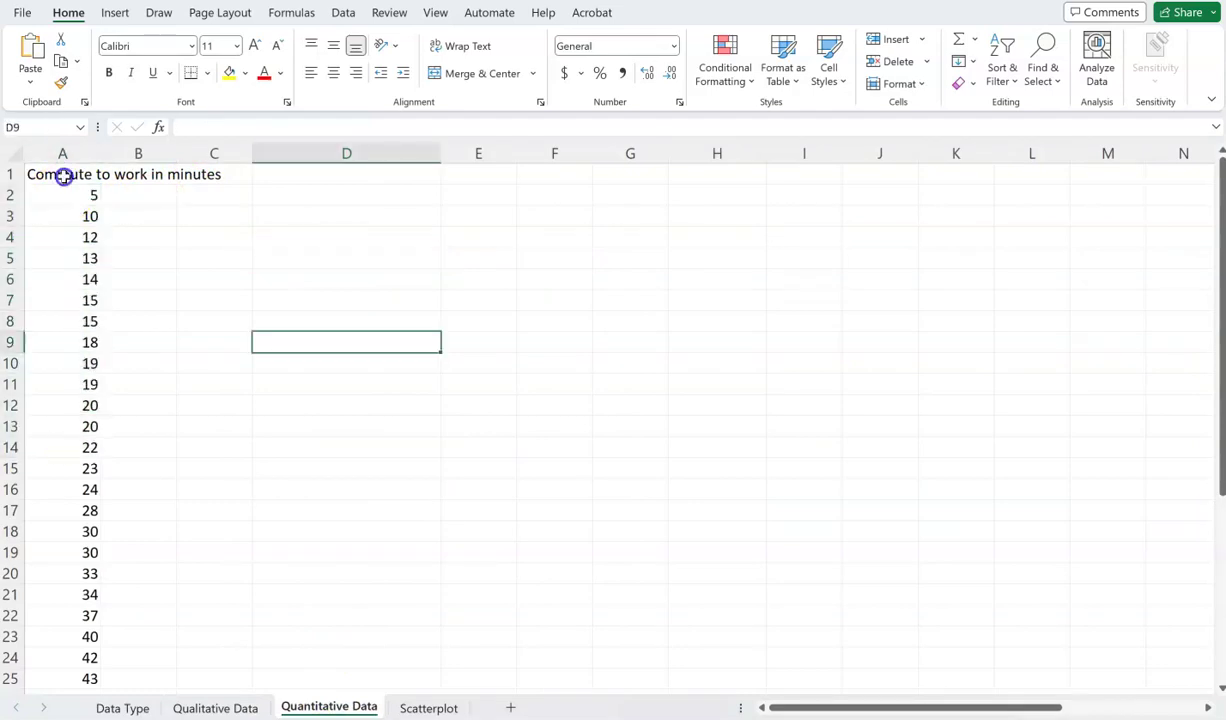
{"action": "left_click_drag", "start_coordinate": [63, 176], "coordinate": [96, 497]}
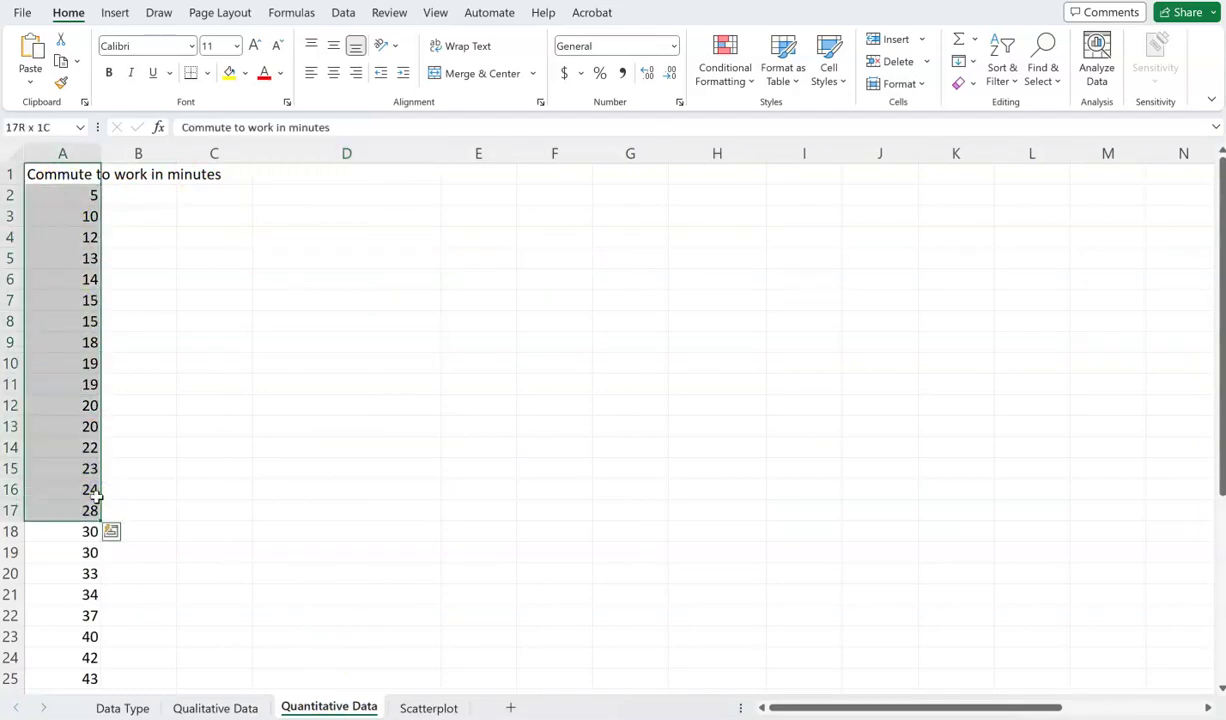
{"action": "key", "text": "ctrl+shift+Down"}
{"action": "key", "text": "ctrl+Home"}
{"action": "key", "text": "Right"}
{"action": "key", "text": "Right"}
{"action": "key", "text": "Right"}
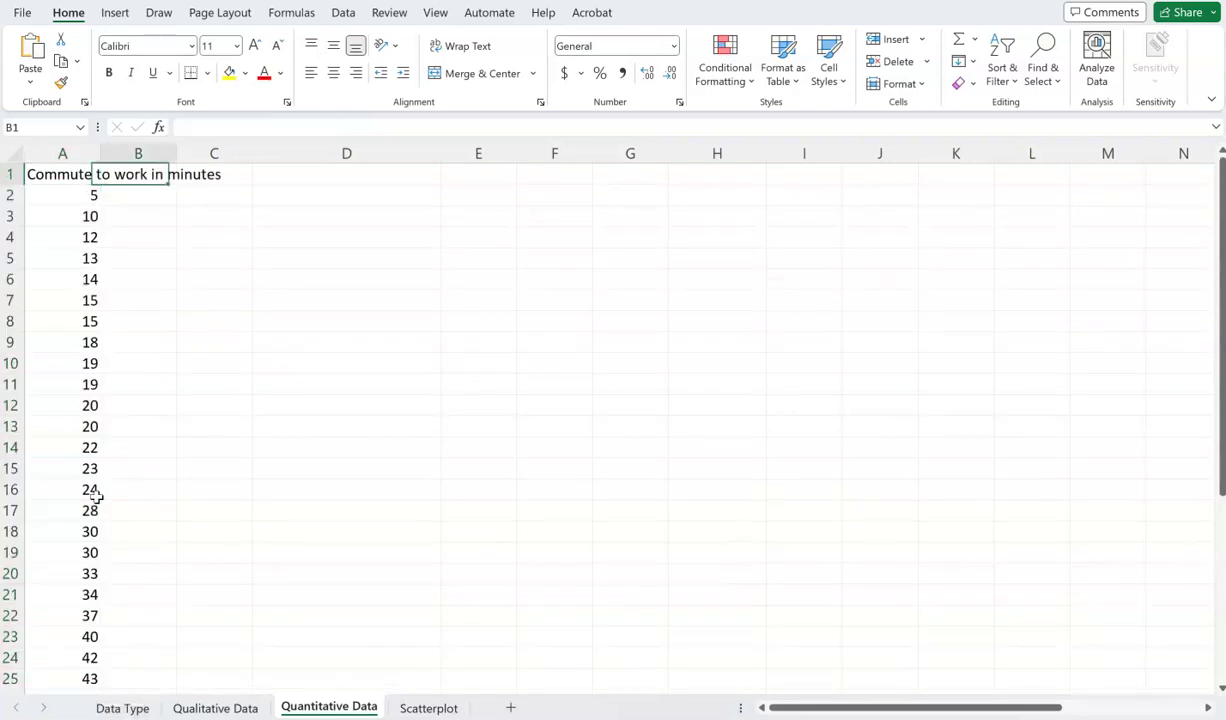
{"action": "key", "text": "Down"}
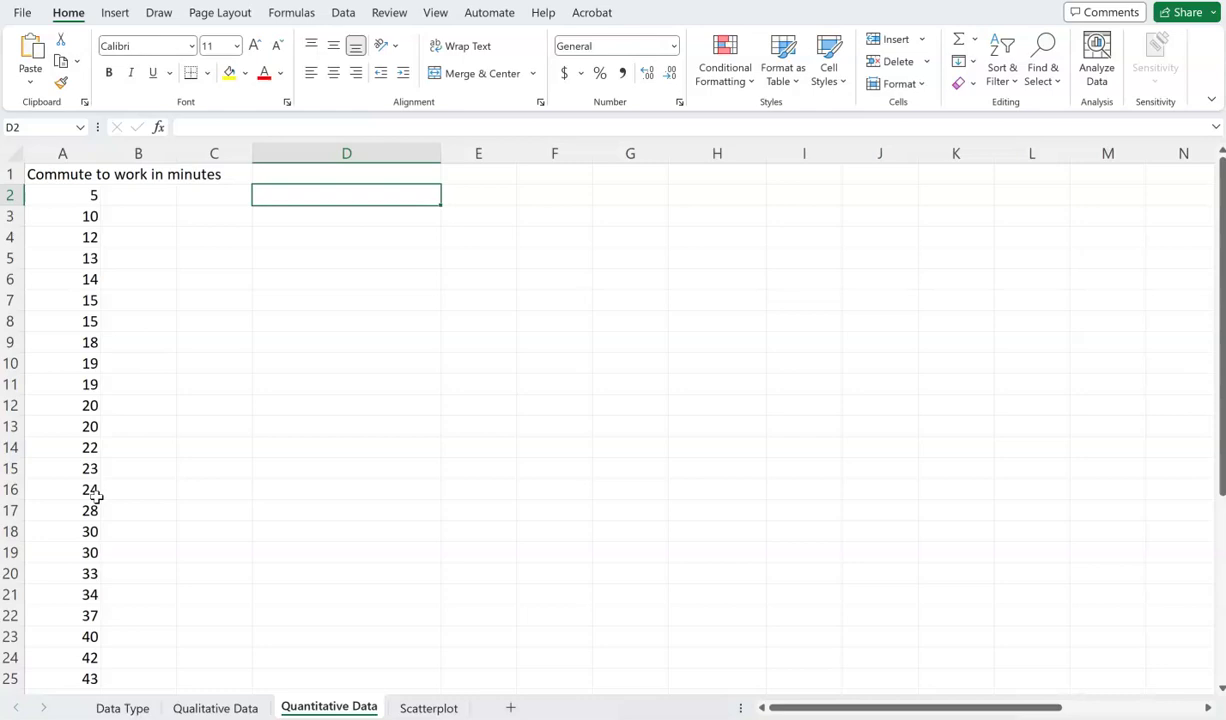
{"action": "key", "text": "Down"}
{"action": "key", "text": "Down"}
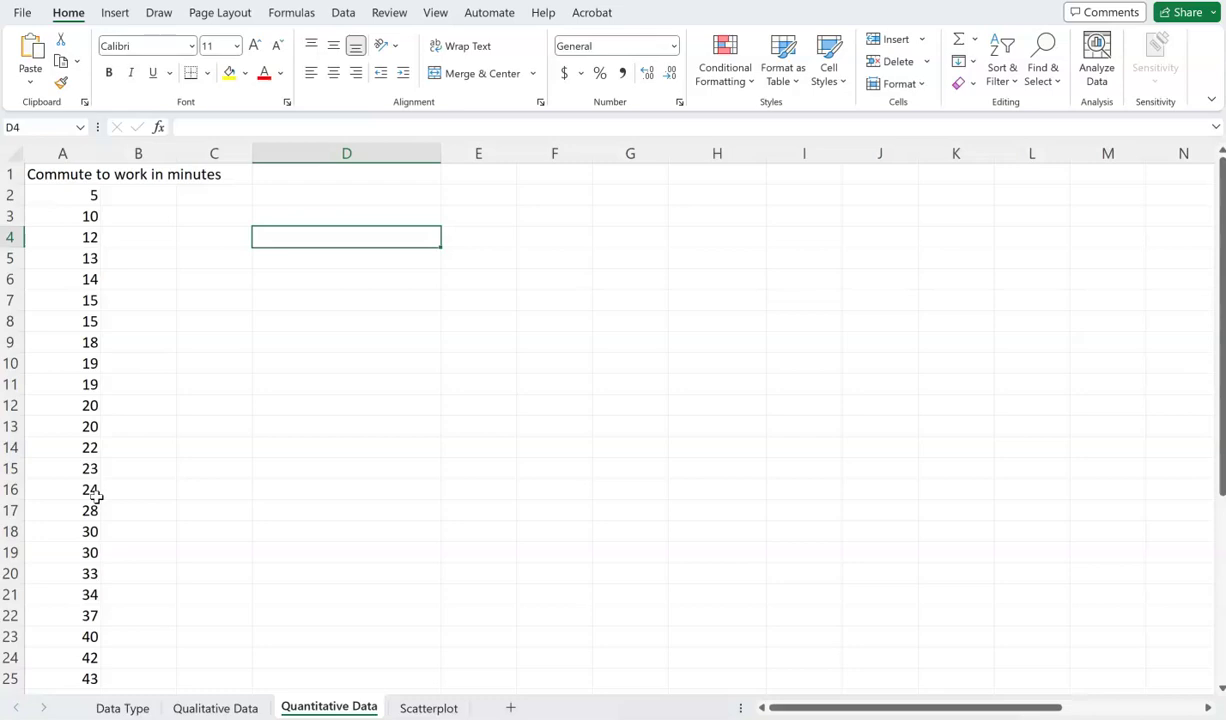
Step: Compare the repeated destination entries in column A of Qualitative Data with the commute times in A3:A9 of Quantitative Data
{"action": "left_click", "coordinate": [232, 710]}
{"action": "left_click", "coordinate": [55, 298]}
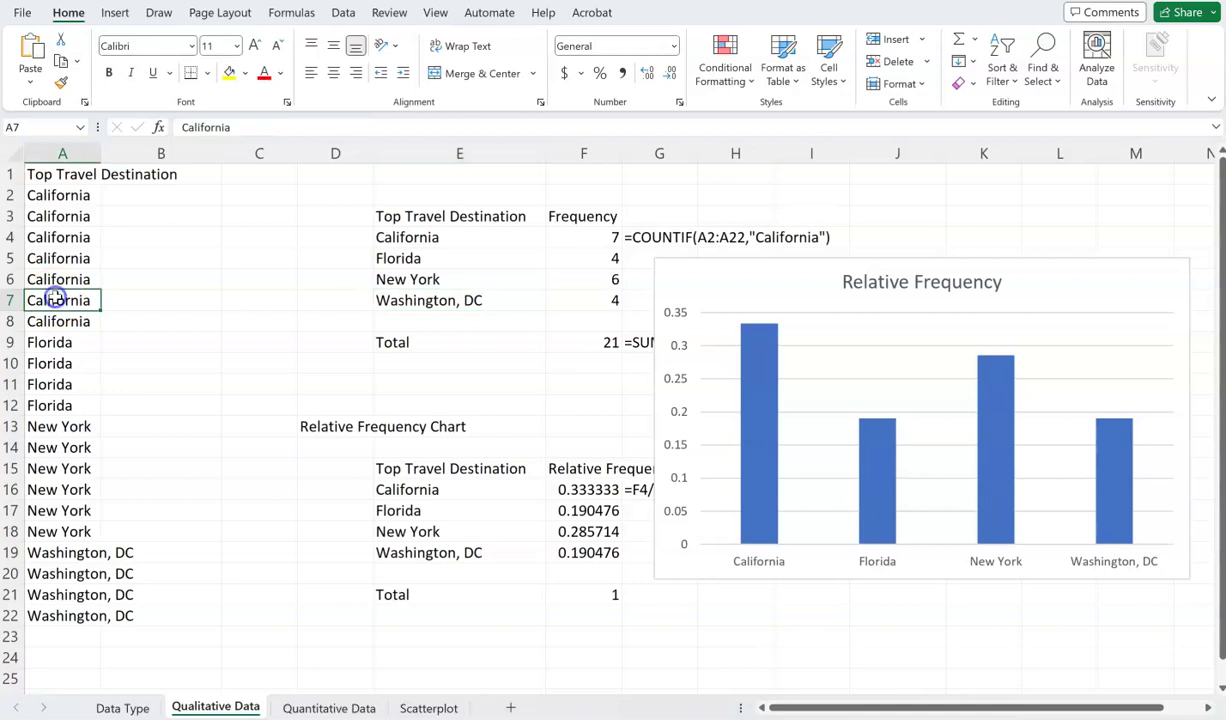
{"action": "left_click", "coordinate": [60, 238]}
{"action": "left_click", "coordinate": [65, 368]}
{"action": "left_click", "coordinate": [62, 509]}
{"action": "left_click", "coordinate": [77, 570]}
{"action": "left_click", "coordinate": [305, 706]}
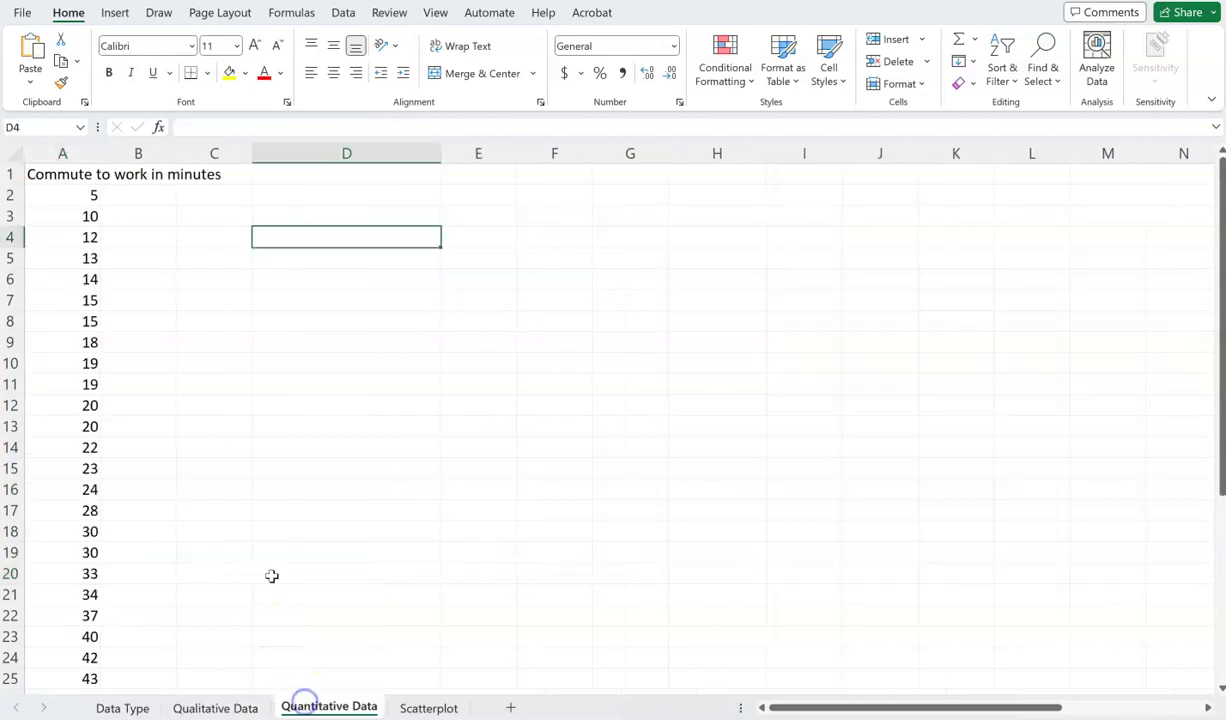
{"action": "left_click_drag", "start_coordinate": [57, 216], "coordinate": [70, 338]}
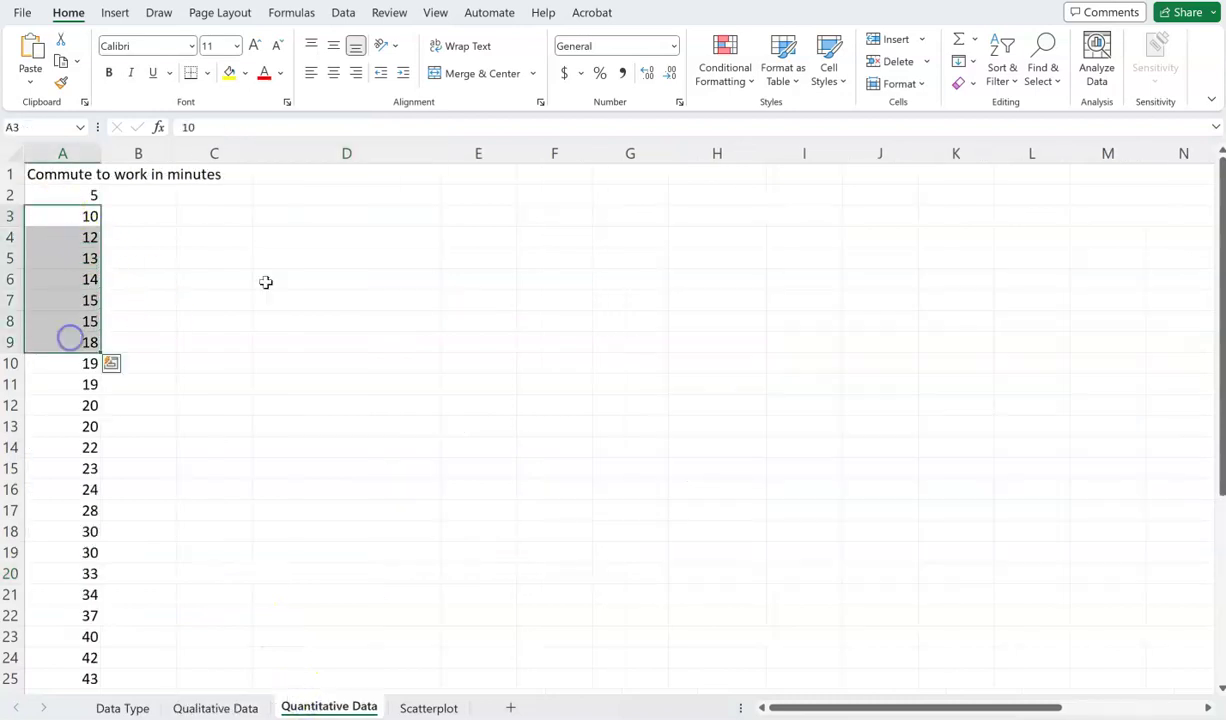
Step: Enter the heading Frequency in D4 and the commute value 5 in C5
{"action": "left_click", "coordinate": [323, 245]}
{"action": "type", "text": "Frequency"}
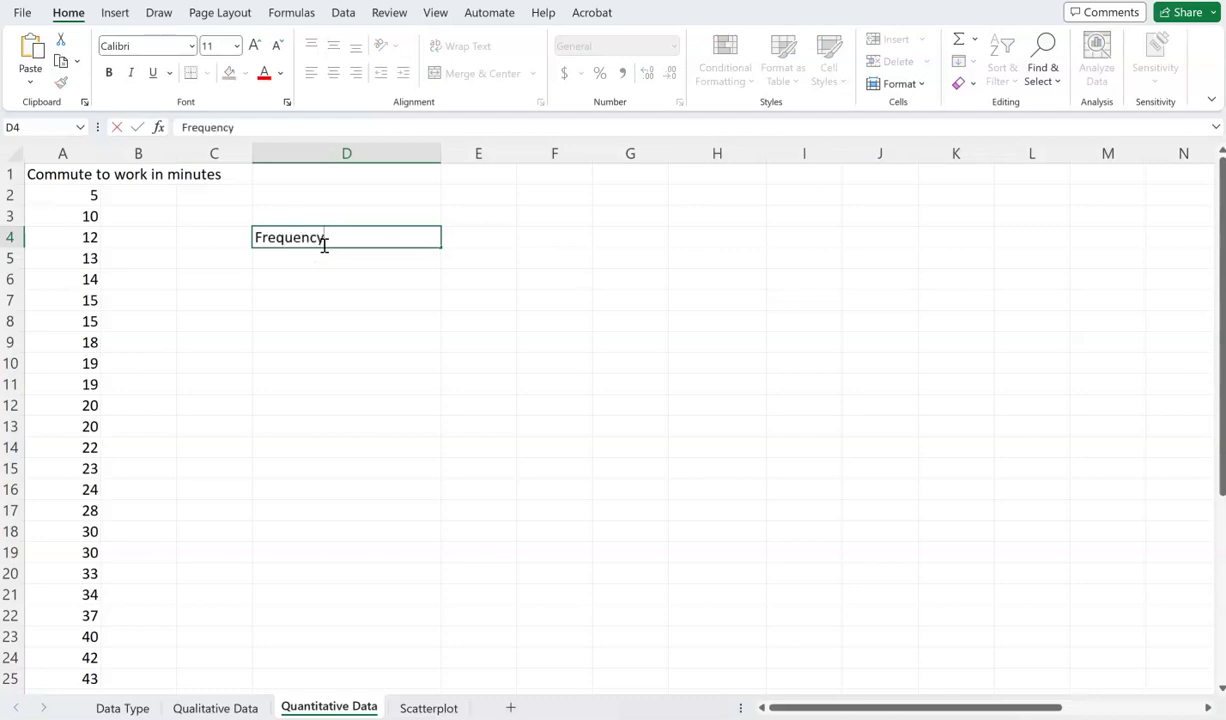
{"action": "key", "text": "Return"}
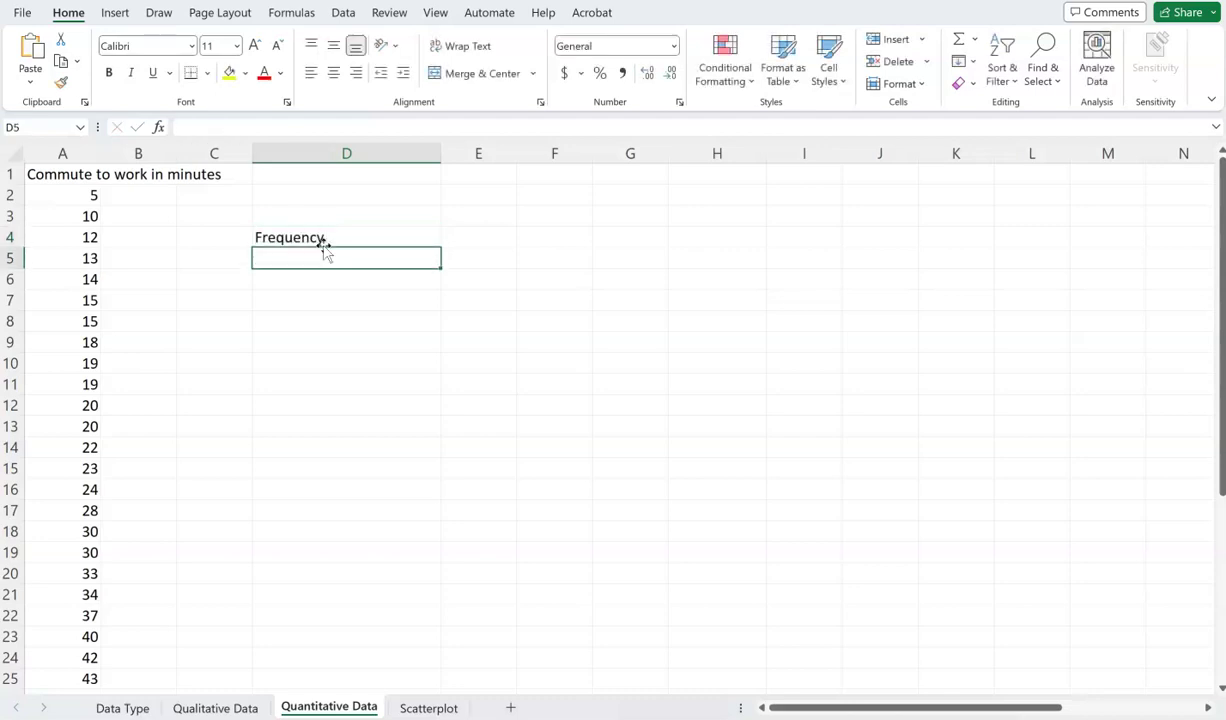
{"action": "key", "text": "Left"}
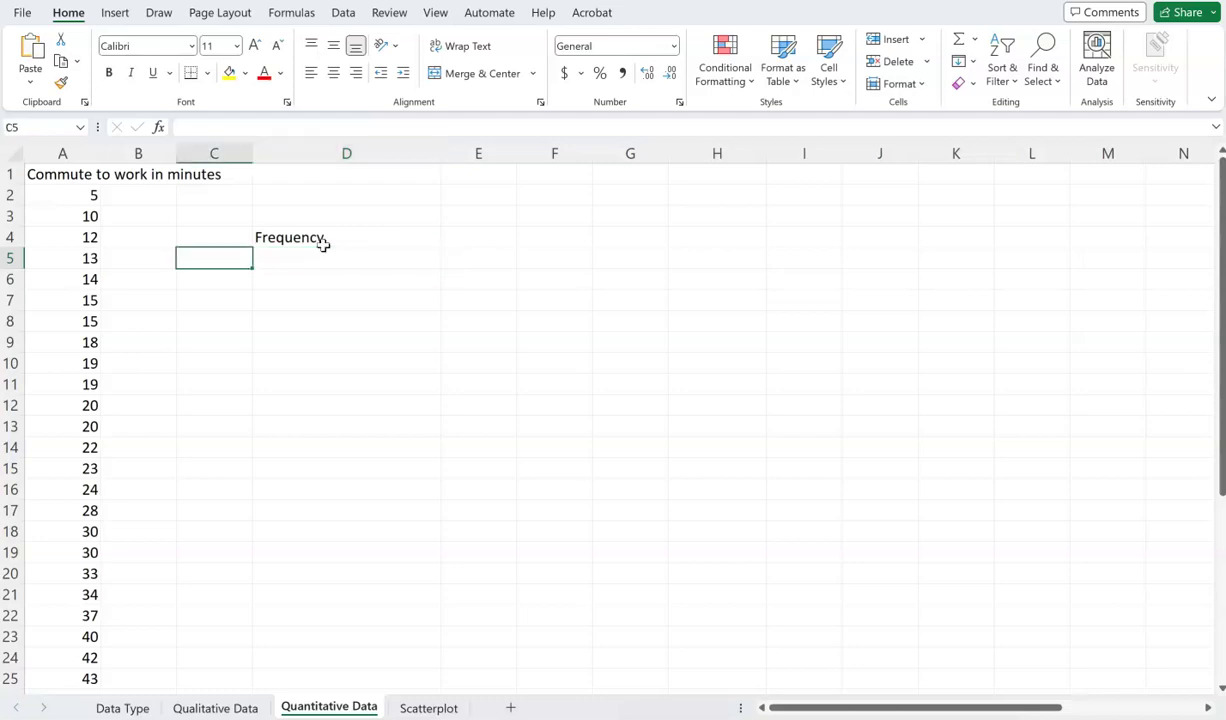
{"action": "type", "text": "5"}
Step: Count the commute times equal to 5 in D5 with =COUNTIF(A2:A28,"5")
{"action": "left_click", "coordinate": [325, 252]}
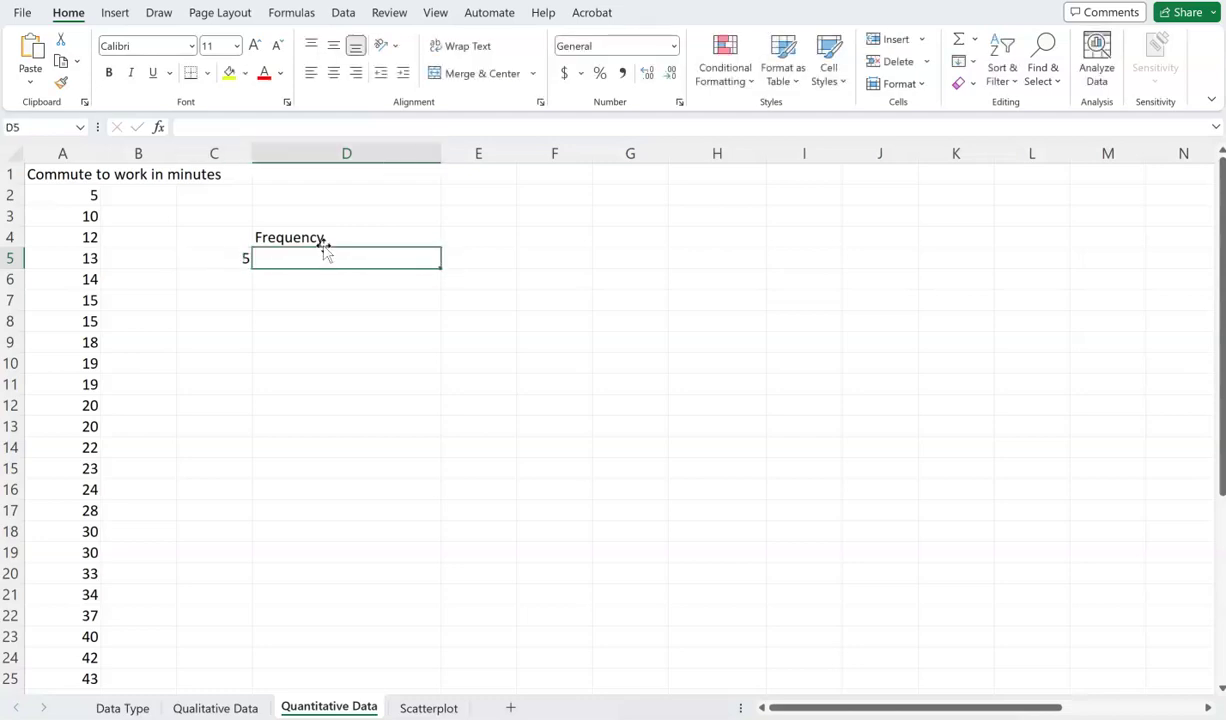
{"action": "type", "text": "=ciou"}
{"action": "key", "text": "BackSpace"}
{"action": "key", "text": "BackSpace"}
{"action": "key", "text": "BackSpace"}
{"action": "type", "text": "oun"}
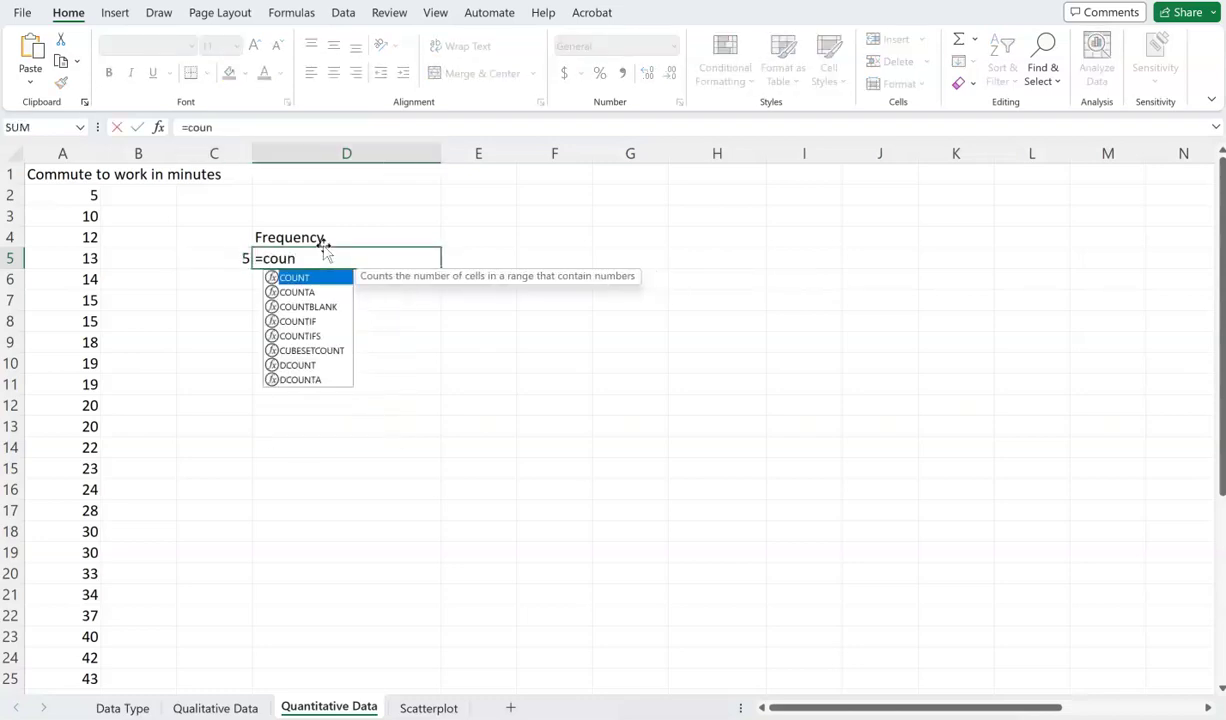
{"action": "type", "text": "tif(A2"}
{"action": "key", "text": "shift+Down"}
{"action": "key", "text": "shift+Down"}
{"action": "key", "text": "shift+Down"}
{"action": "key", "text": "shift+Down"}
{"action": "key", "text": "shift+Down"}
{"action": "key", "text": "shift+Down"}
{"action": "key", "text": "shift+Down"}
{"action": "key", "text": "shift+Down"}
{"action": "key", "text": "shift+Down"}
{"action": "key", "text": "shift+Down"}
{"action": "key", "text": "shift+Down"}
{"action": "key", "text": "shift+Down"}
{"action": "key", "text": "shift+Down"}
{"action": "key", "text": "shift+Down"}
{"action": "key", "text": "shift+Down"}
{"action": "key", "text": "shift+Down"}
{"action": "key", "text": "shift+Down"}
{"action": "key", "text": "shift+Down"}
{"action": "key", "text": "shift+Down"}
{"action": "key", "text": "shift+Down"}
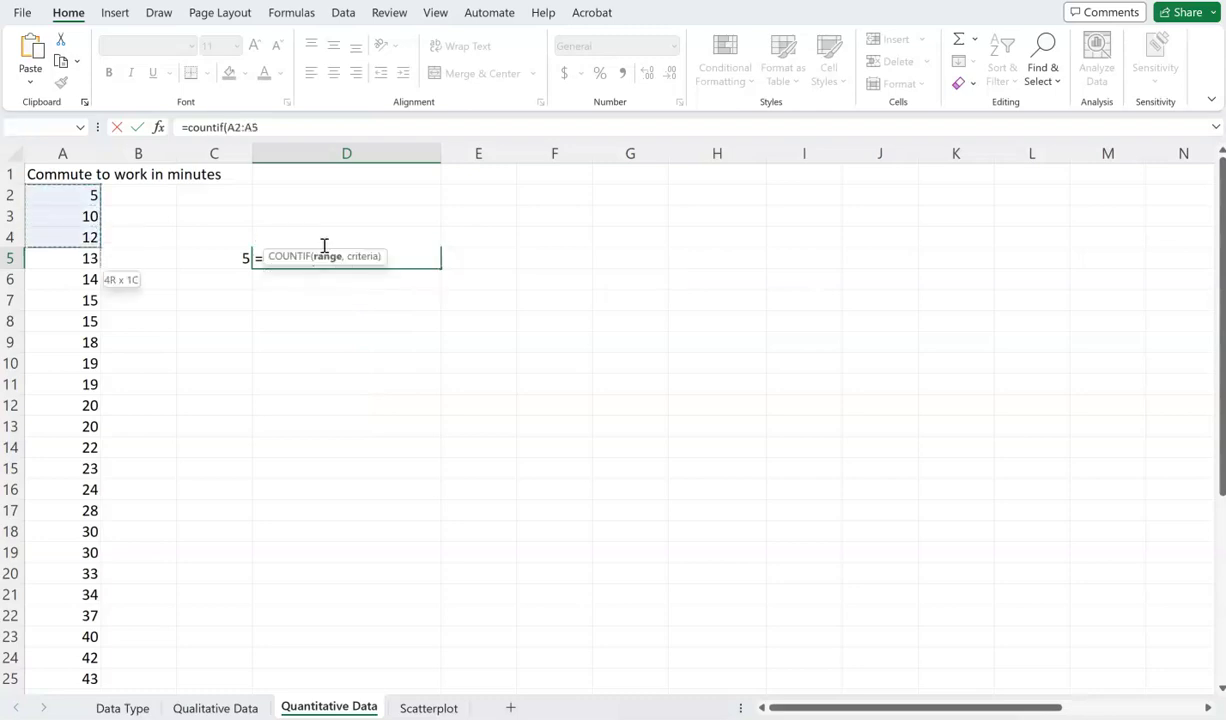
{"action": "key", "text": "shift+Up"}
{"action": "key", "text": "shift+Up"}
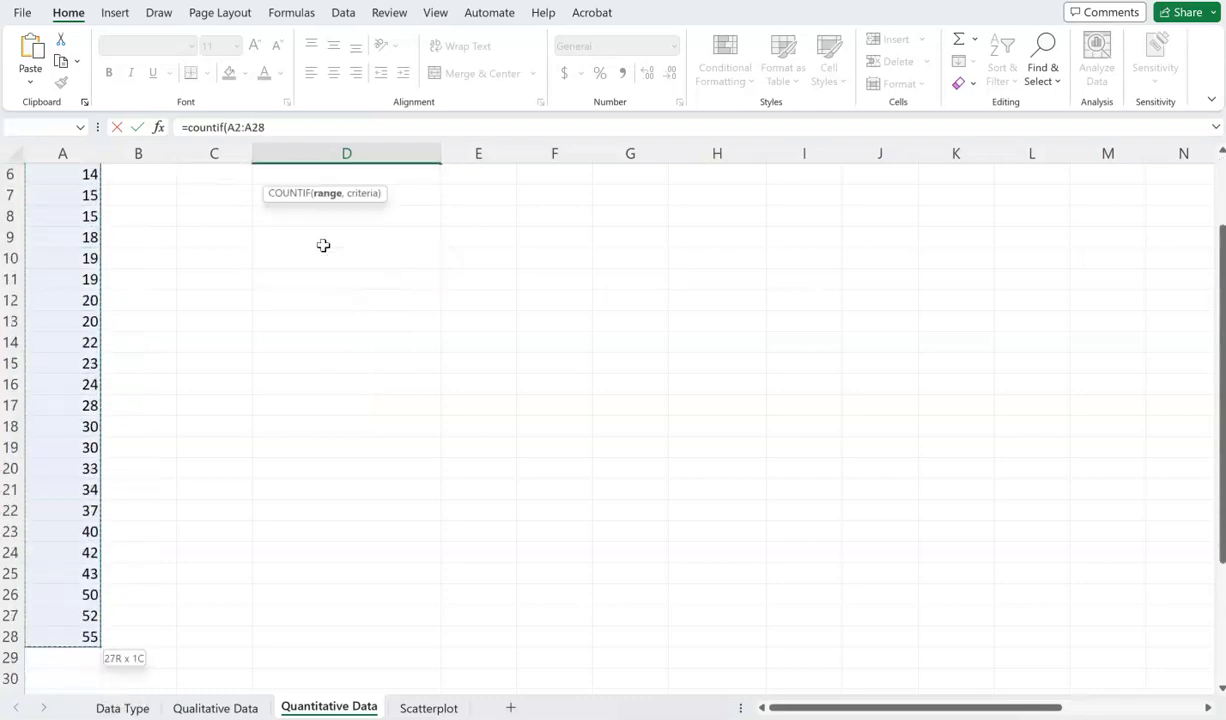
{"action": "type", "text": ","}
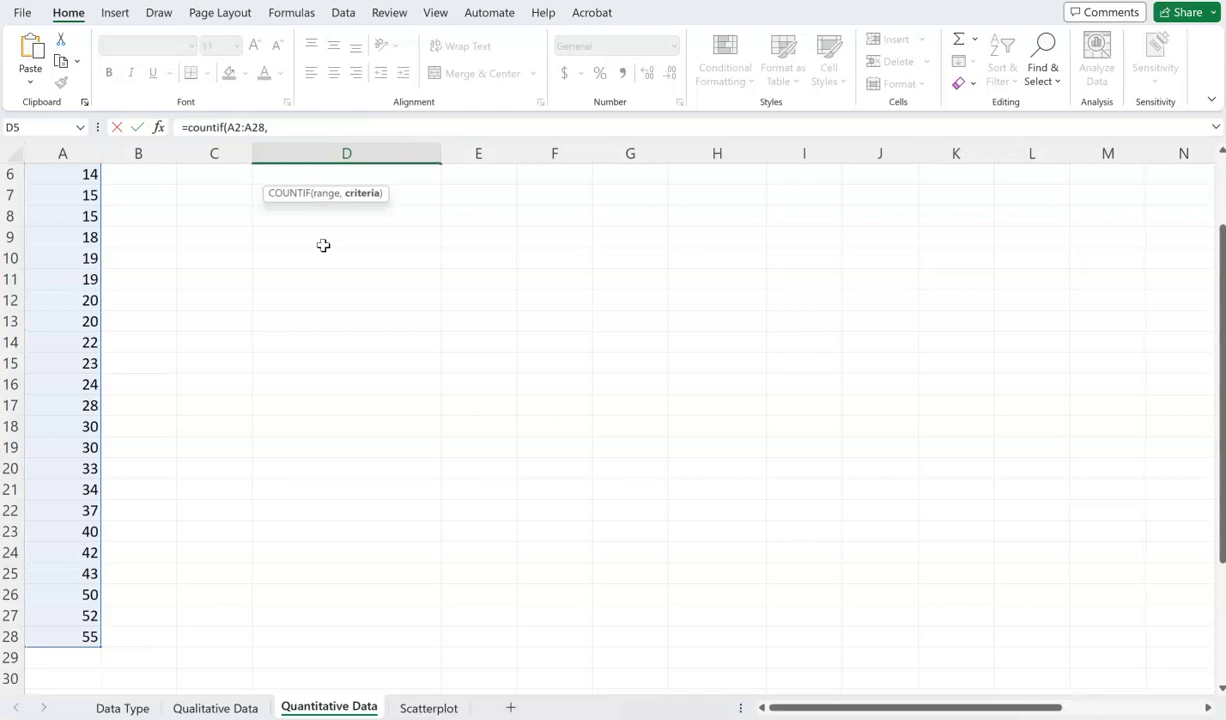
{"action": "type", "text": "\"5\")"}
{"action": "key", "text": "Return"}
{"action": "key", "text": "Up"}
{"action": "key", "text": "Up"}
{"action": "key", "text": "Up"}
{"action": "key", "text": "Up"}
{"action": "key", "text": "Up"}
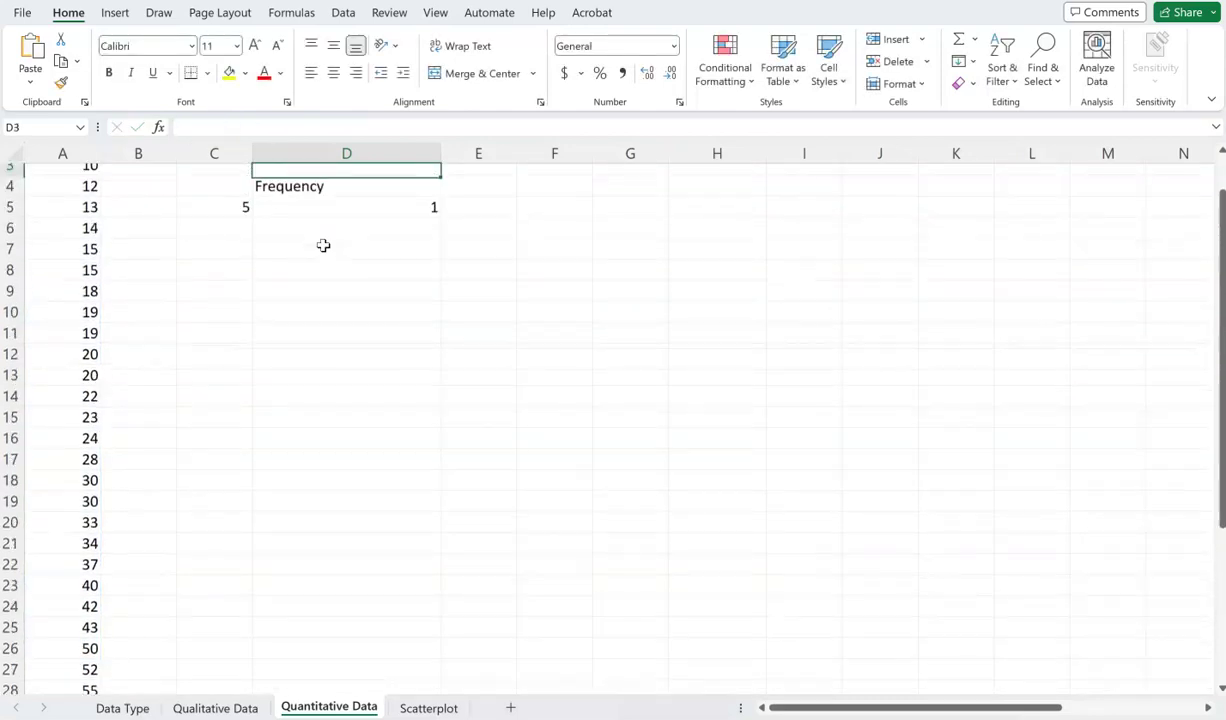
{"action": "key", "text": "Down"}
{"action": "key", "text": "Down"}
{"action": "key", "text": "Down"}
{"action": "key", "text": "Down"}
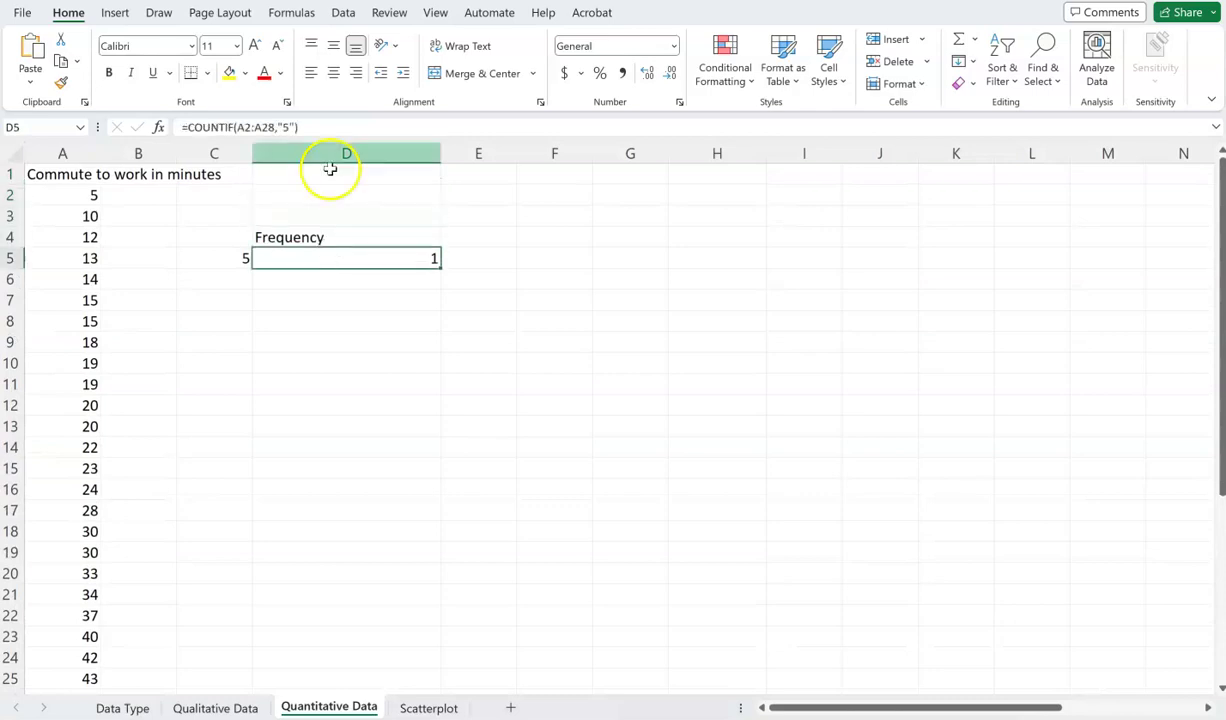
Step: Copy the COUNTIF formula from D5 and show it as text in E5
{"action": "left_click", "coordinate": [337, 121]}
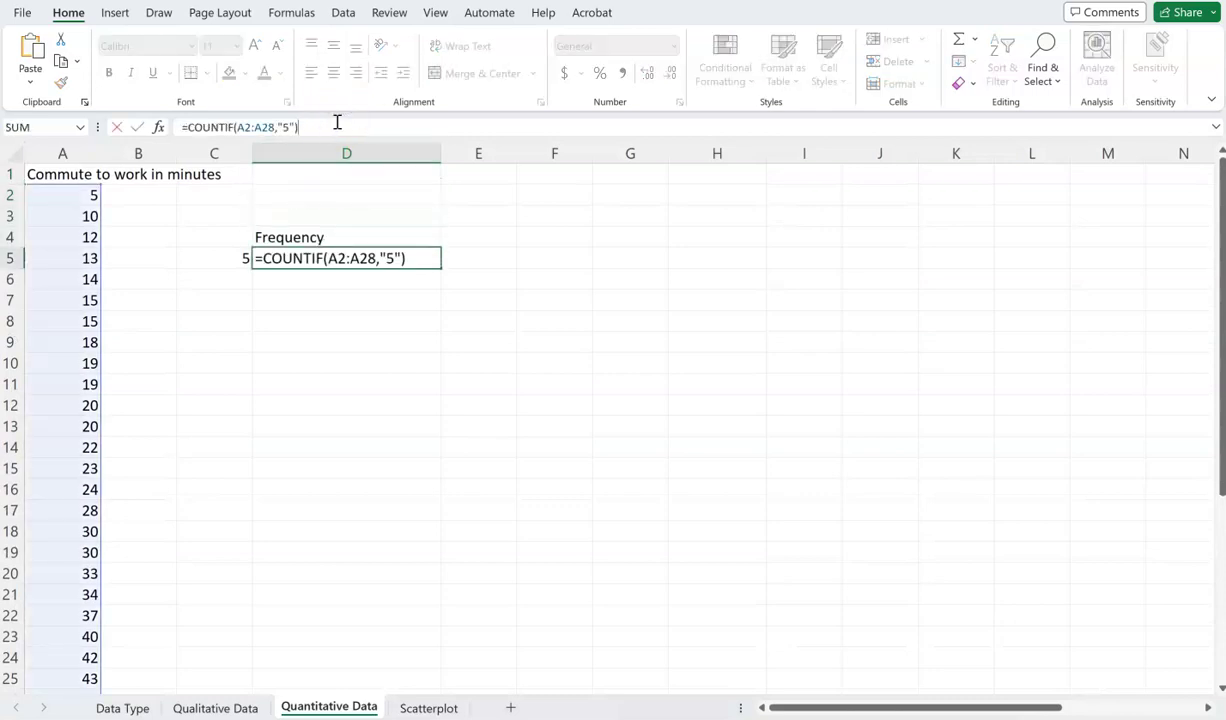
{"action": "triple_click", "coordinate": [337, 121]}
{"action": "key", "text": "ctrl+c"}
{"action": "key", "text": "Escape"}
{"action": "key", "text": "Right"}
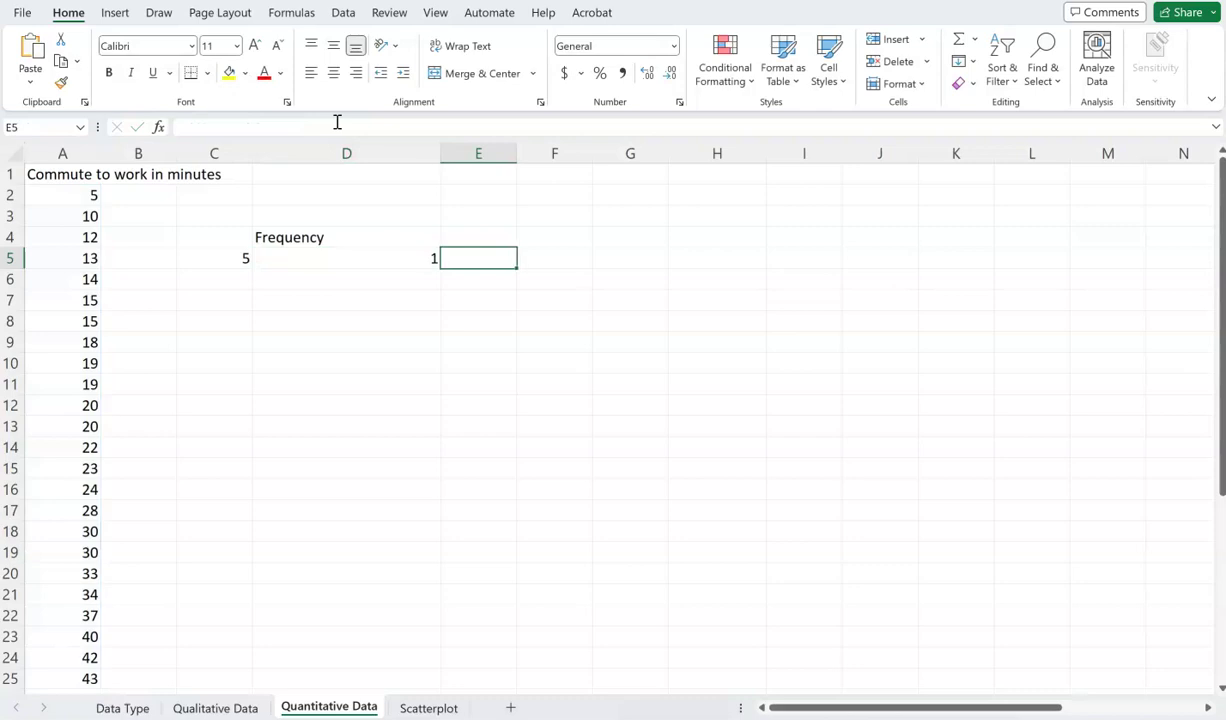
{"action": "key", "text": "ctrl+v"}
{"action": "key", "text": "Return"}
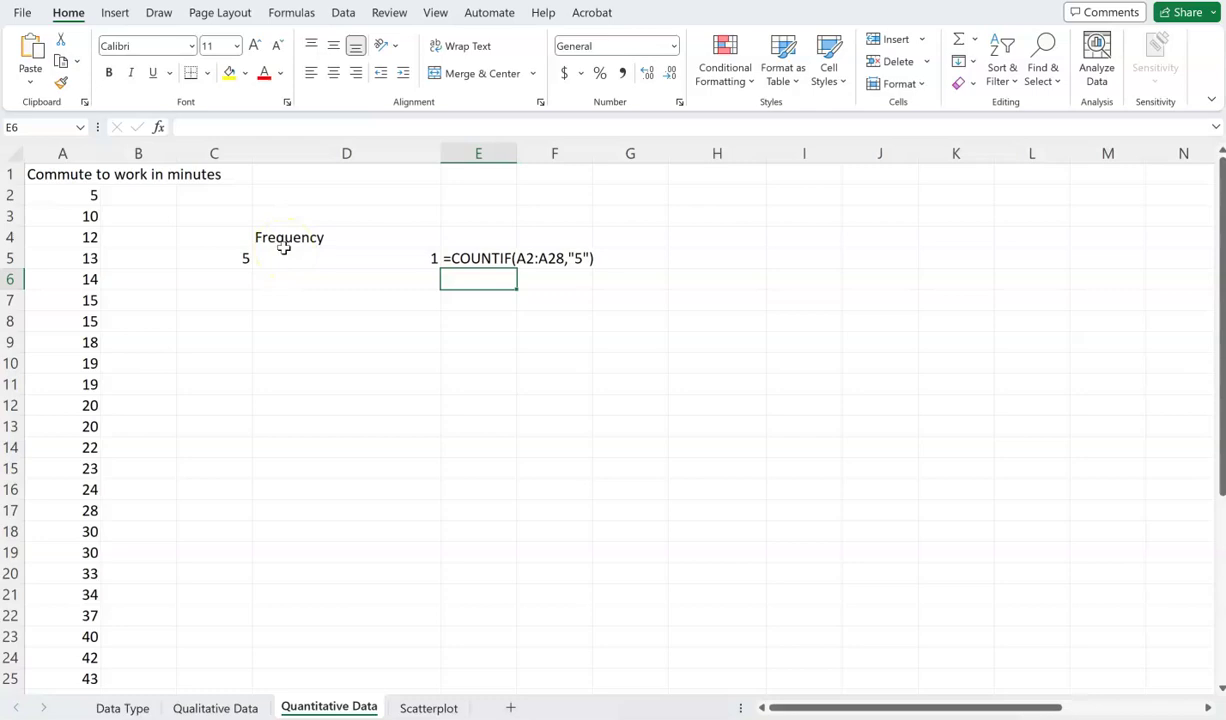
Step: Clear the trial frequency table, from C4 through the heading, count and formula text
{"action": "left_click", "coordinate": [227, 241]}
{"action": "left_click_drag", "start_coordinate": [236, 240], "coordinate": [606, 290]}
{"action": "key", "text": "Delete"}
Step: Enter the table headings Bins in D4 and Frequency in E4
{"action": "key", "text": "Right"}
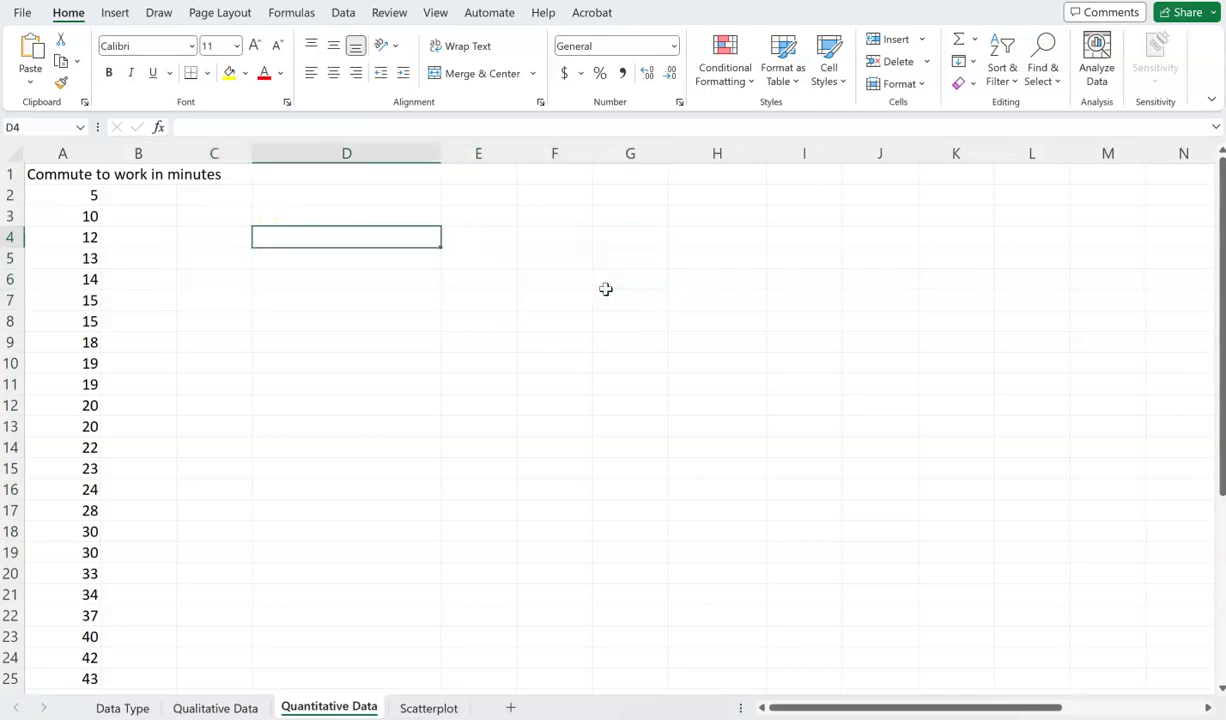
{"action": "type", "text": "Bins"}
{"action": "key", "text": "Tab"}
{"action": "type", "text": "Fr"}
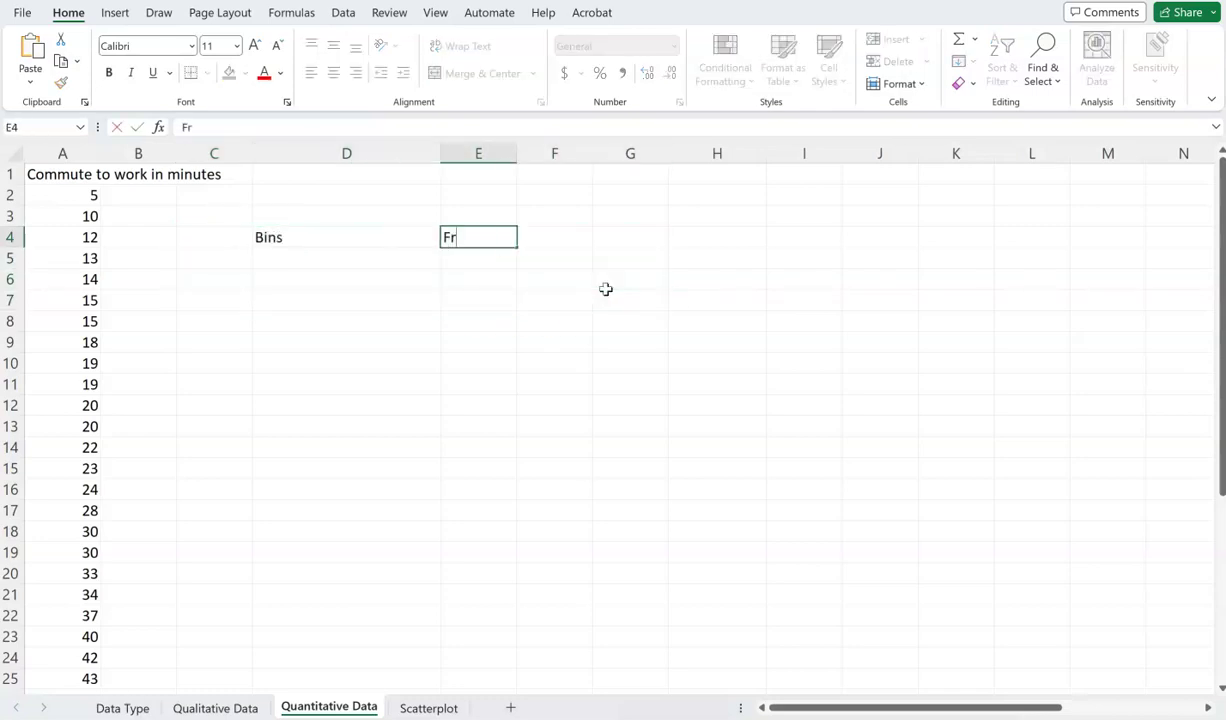
{"action": "type", "text": "cy"}
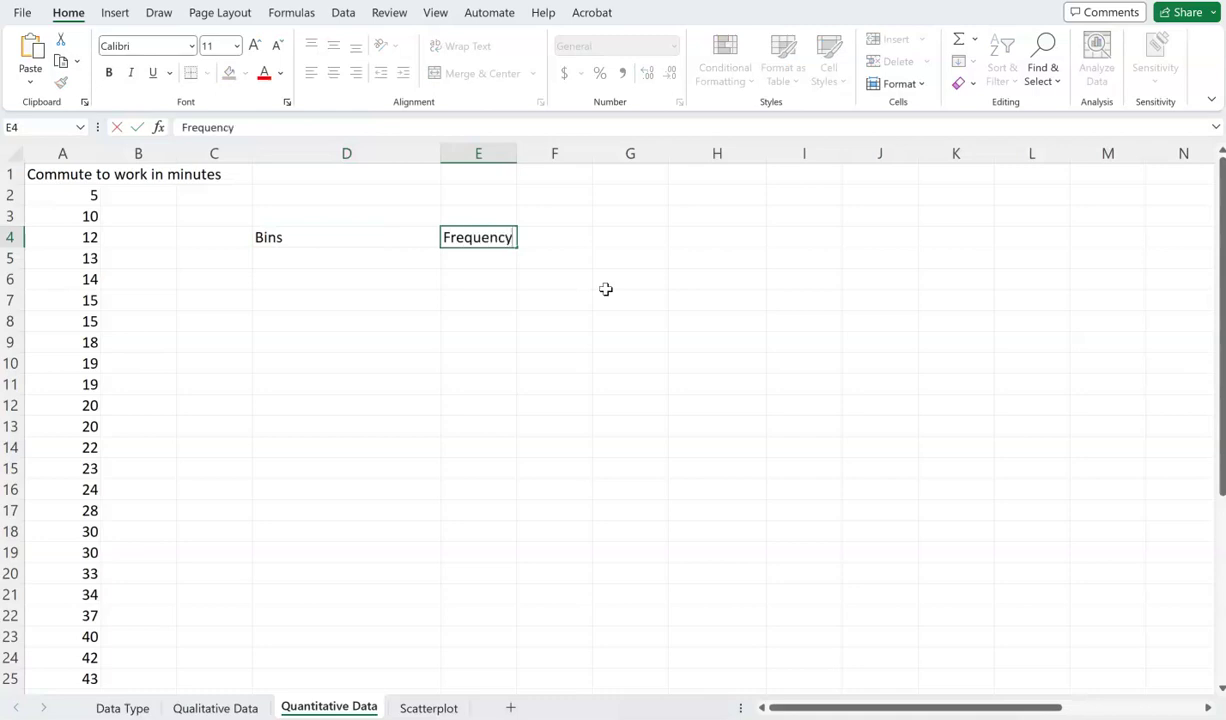
{"action": "key", "text": "Return"}
Step: List the bins in D5:D8: 0 - less than 15 minutes, 15 - less than 30 minutes, 30 to less than 45 minutes, Greater than 45 minutes
{"action": "key", "text": "Left"}
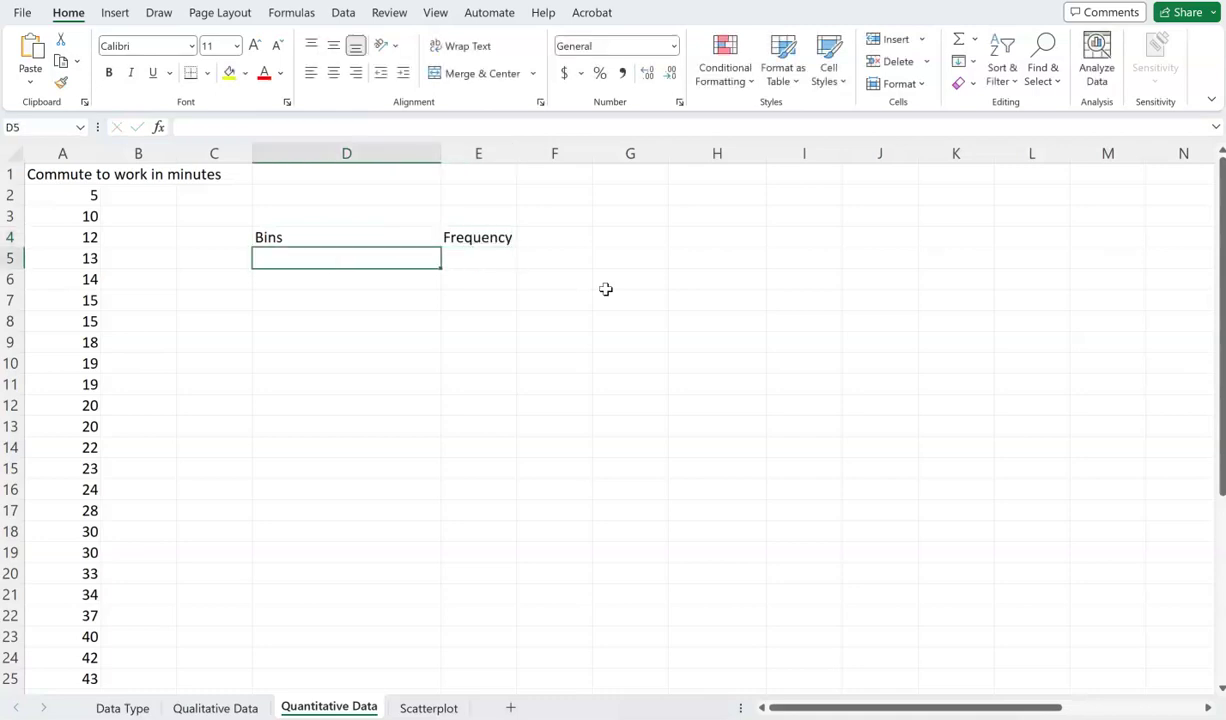
{"action": "type", "text": "0 - "}
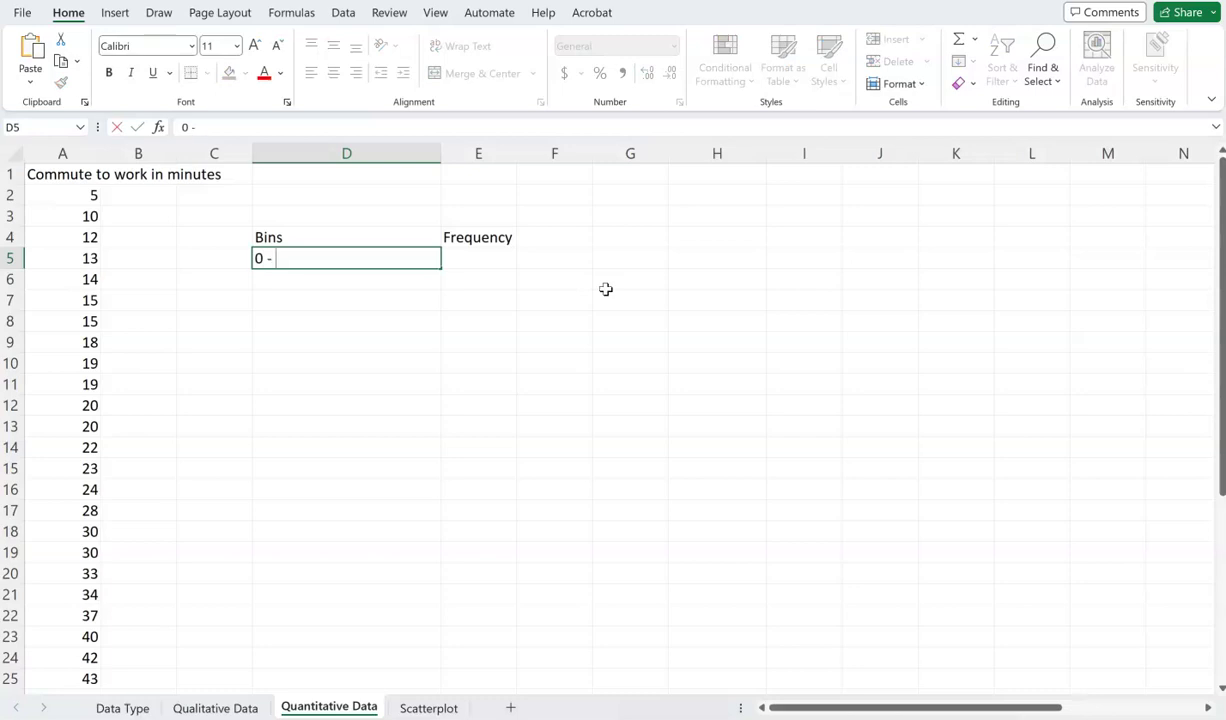
{"action": "type", "text": "less than 15"}
{"action": "type", "text": " mintues"}
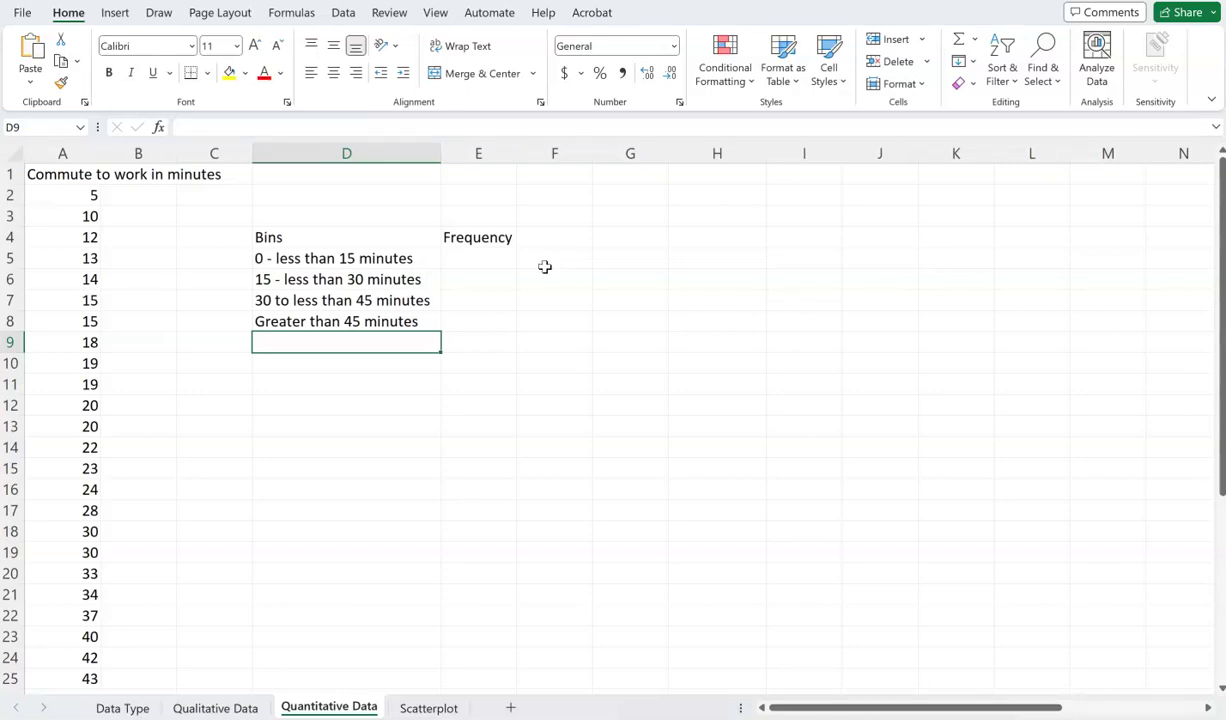
Step: Count the commute times under 15 minutes in E5 with =COUNTIF(A2:A28,"<15")
{"action": "left_click", "coordinate": [506, 256]}
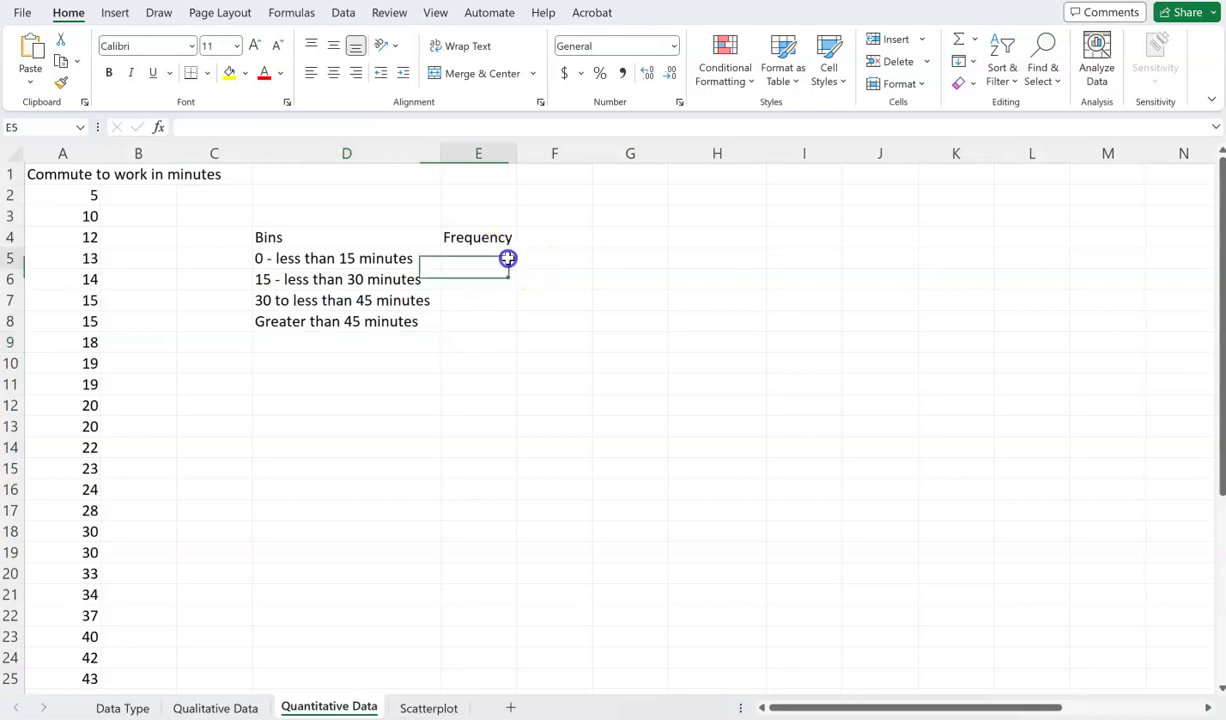
{"action": "double_click", "coordinate": [508, 258]}
{"action": "type", "text": "=coun"}
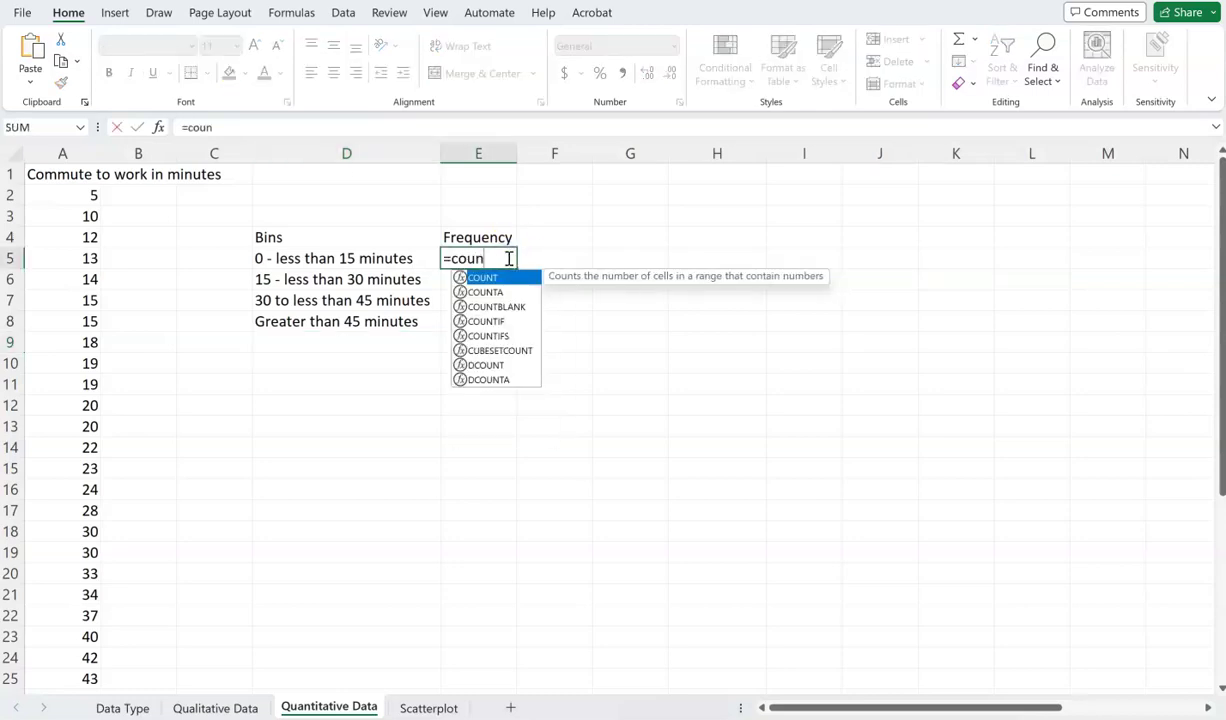
{"action": "type", "text": "tif("}
{"action": "key", "text": "Left"}
{"action": "key", "text": "Left"}
{"action": "key", "text": "Left"}
{"action": "key", "text": "Left"}
{"action": "key", "text": "Up"}
{"action": "key", "text": "Up"}
{"action": "key", "text": "Up"}
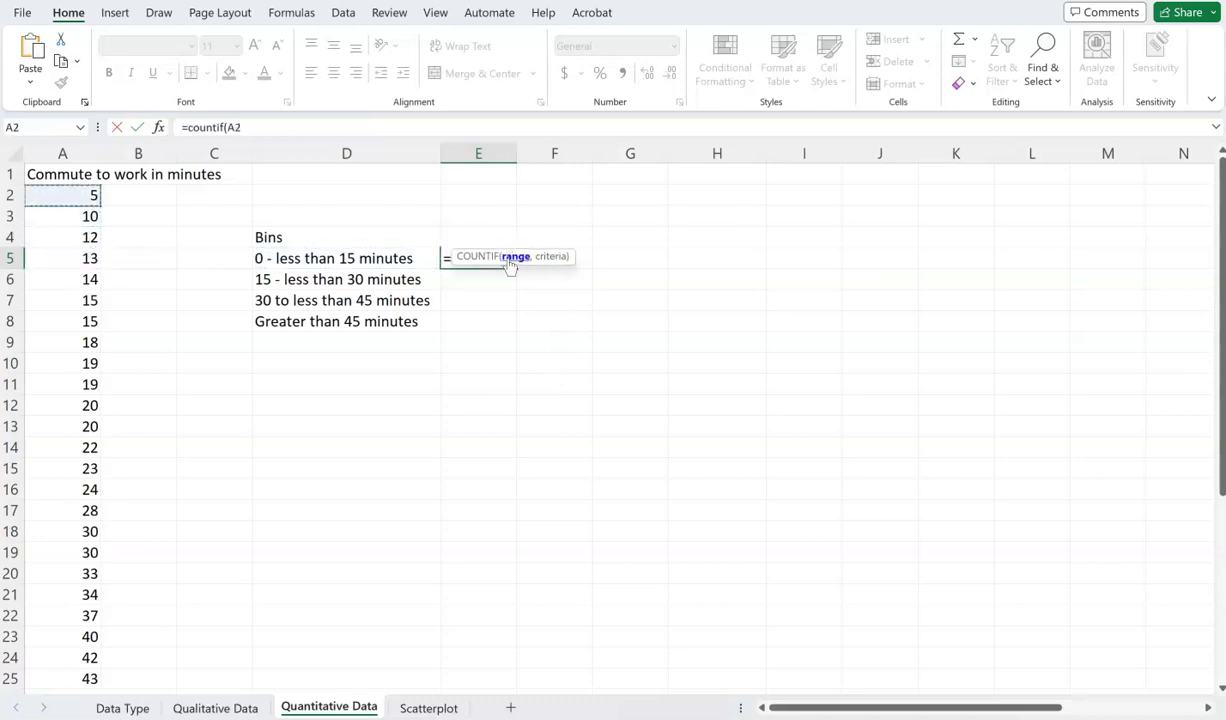
{"action": "key", "text": "shift+Down"}
{"action": "key", "text": "shift+Down"}
{"action": "key", "text": "shift+Down"}
{"action": "key", "text": "shift+Down"}
{"action": "key", "text": "shift+Down"}
{"action": "key", "text": "shift+Down"}
{"action": "key", "text": "shift+Down"}
{"action": "key", "text": "shift+Down"}
{"action": "key", "text": "shift+Down"}
{"action": "key", "text": "shift+Down"}
{"action": "key", "text": "shift+Down"}
{"action": "key", "text": "shift+Down"}
{"action": "key", "text": "shift+Down"}
{"action": "key", "text": "shift+Down"}
{"action": "key", "text": "shift+Down"}
{"action": "key", "text": "shift+Down"}
{"action": "key", "text": "shift+Down"}
{"action": "key", "text": "shift+Down"}
{"action": "key", "text": "shift+Down"}
{"action": "key", "text": "shift+Down"}
{"action": "key", "text": "shift+Down"}
{"action": "key", "text": "shift+Down"}
{"action": "key", "text": "shift+Down"}
{"action": "key", "text": "shift+Down"}
{"action": "key", "text": "shift+Down"}
{"action": "key", "text": "shift+Down"}
{"action": "key", "text": "shift+Down"}
{"action": "key", "text": "shift+Down"}
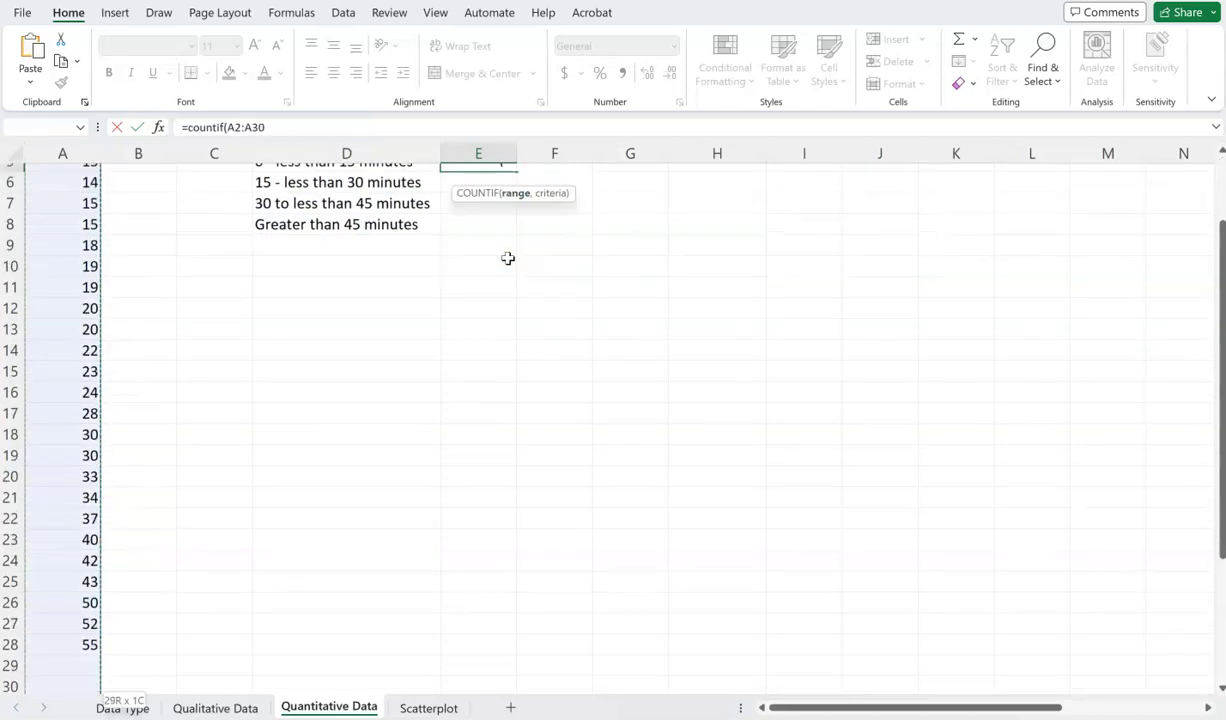
{"action": "key", "text": "shift+Up"}
{"action": "key", "text": "shift+Up"}
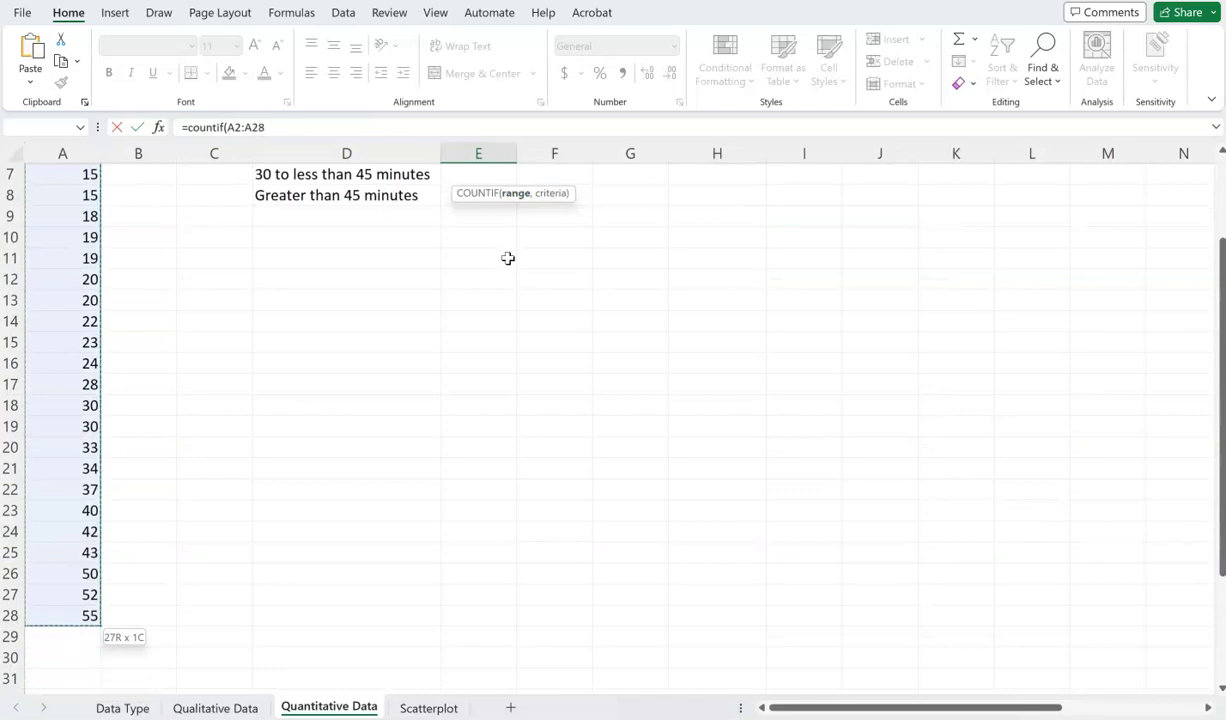
{"action": "type", "text": ",\"<15"}
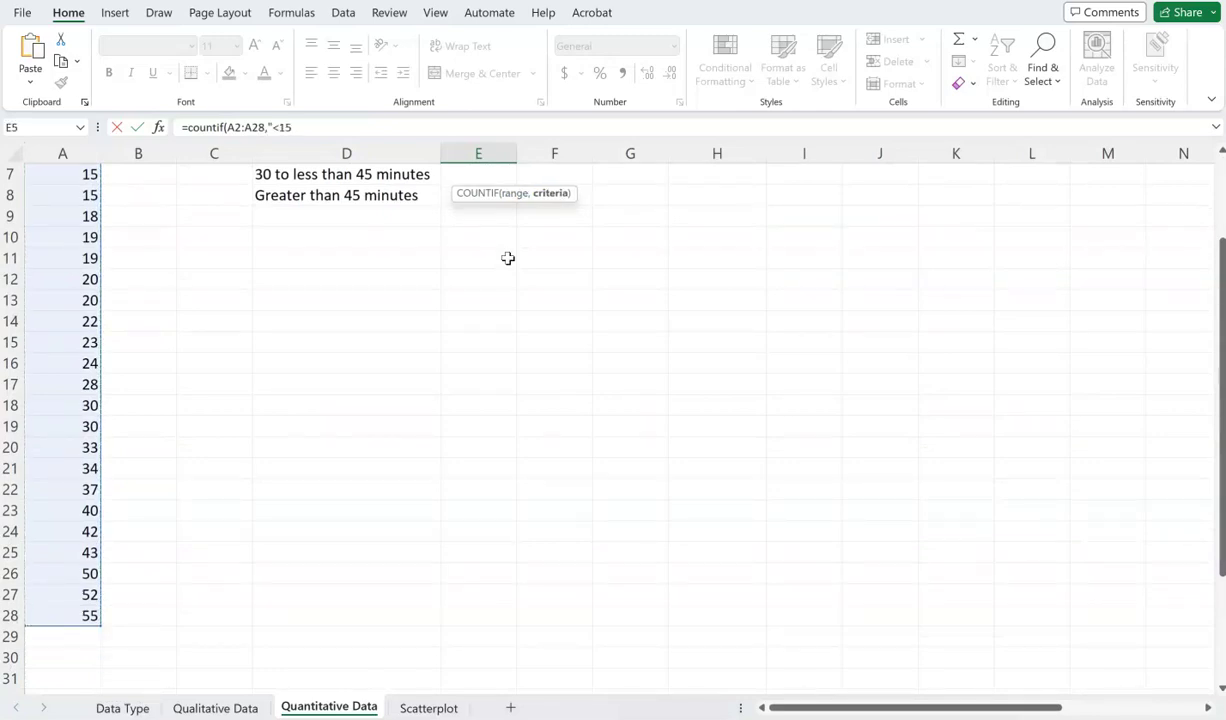
{"action": "type", "text": "\""}
{"action": "key", "text": "ctrl+Return"}
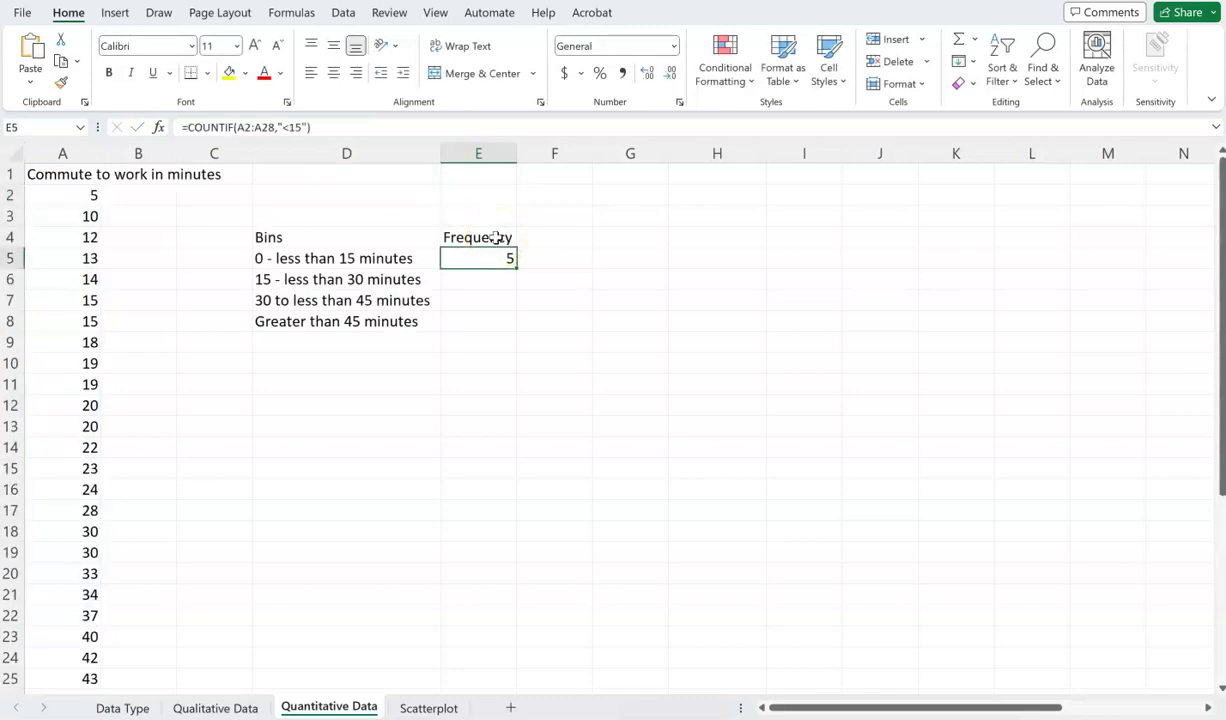
Step: Copy the COUNTIF formula from E5 and show it as text in F5
{"action": "left_click", "coordinate": [397, 129]}
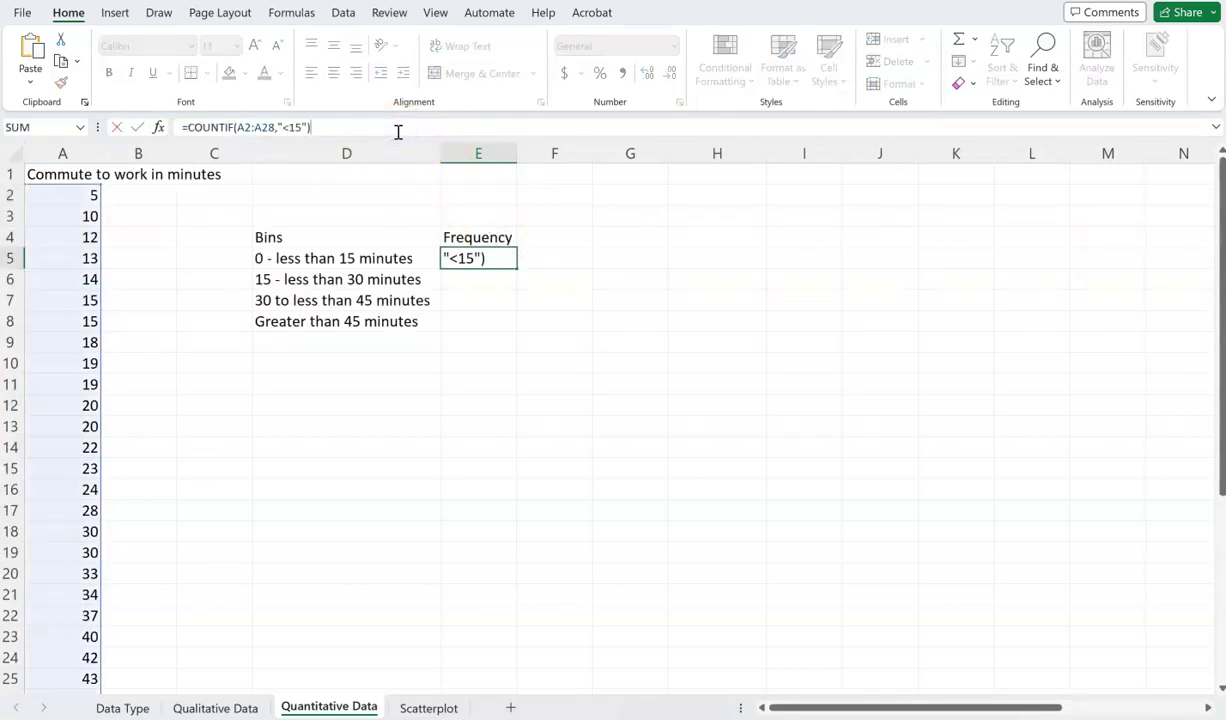
{"action": "triple_click", "coordinate": [397, 129]}
{"action": "key", "text": "ctrl+c"}
{"action": "key", "text": "Tab"}
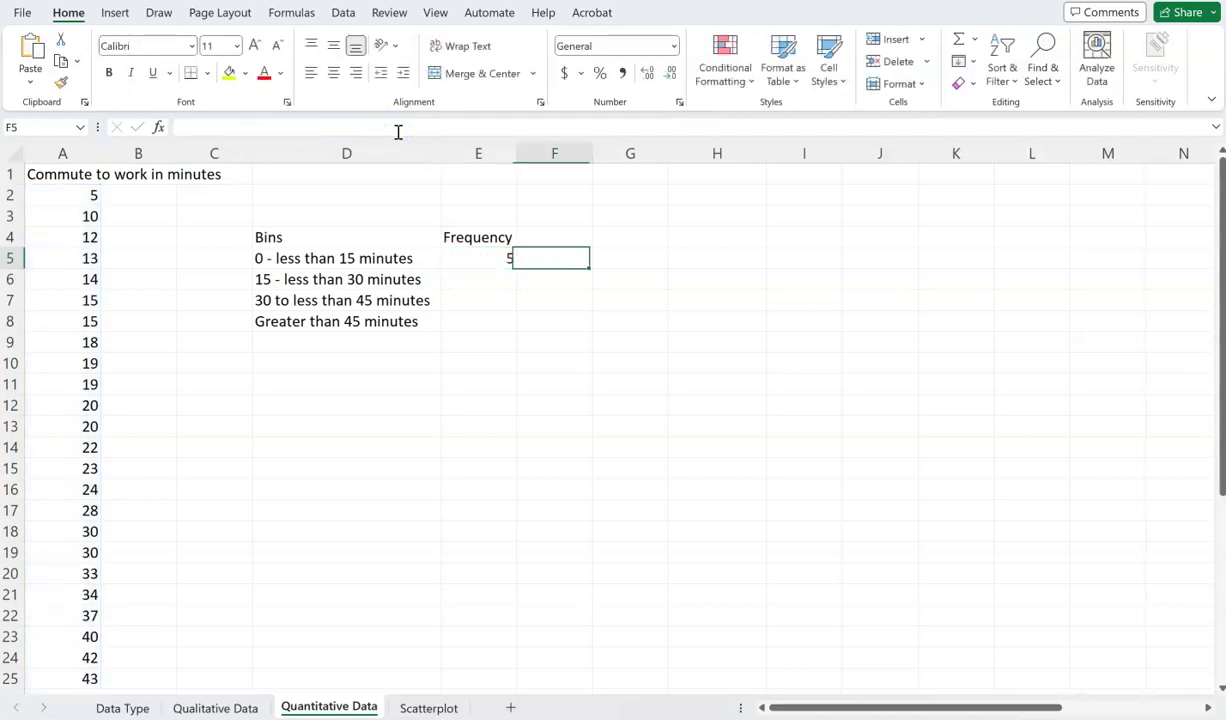
{"action": "type", "text": "'"}
{"action": "key", "text": "ctrl+v"}
{"action": "key", "text": "Return"}
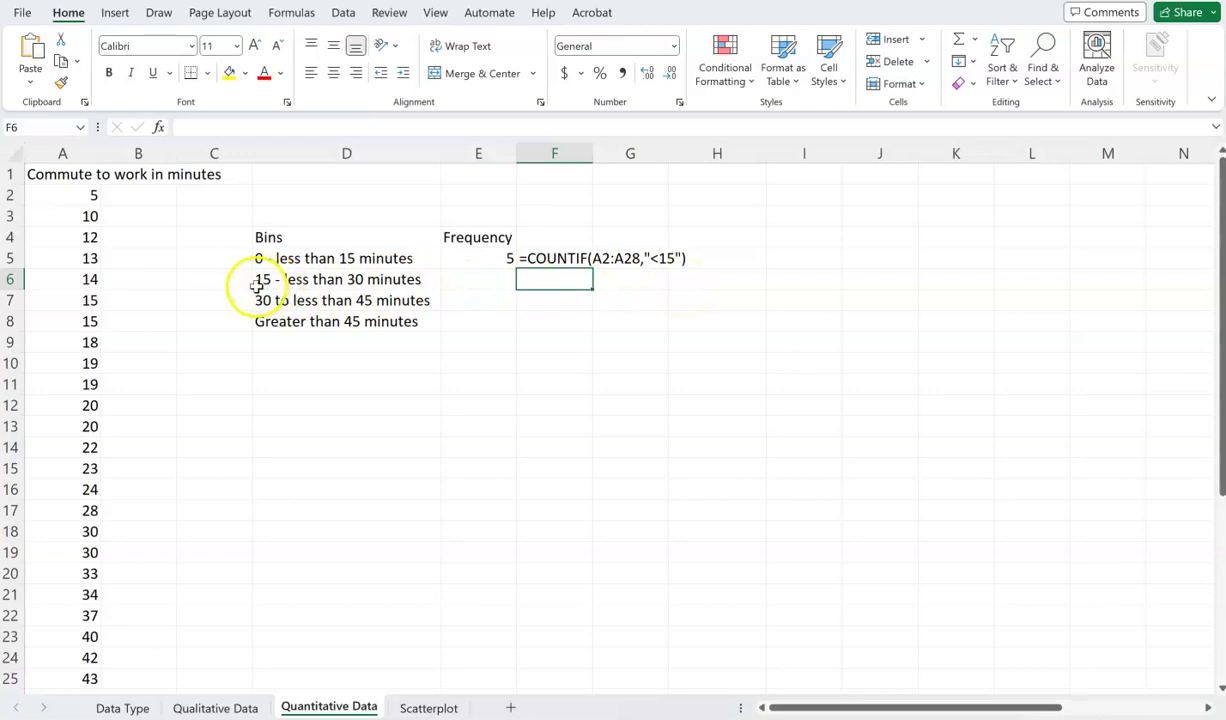
Step: Begin the formula for the 15 to less than 30 minutes bin in E6 with =COUNTIF(A2:A28,"<30")
{"action": "left_click", "coordinate": [465, 282]}
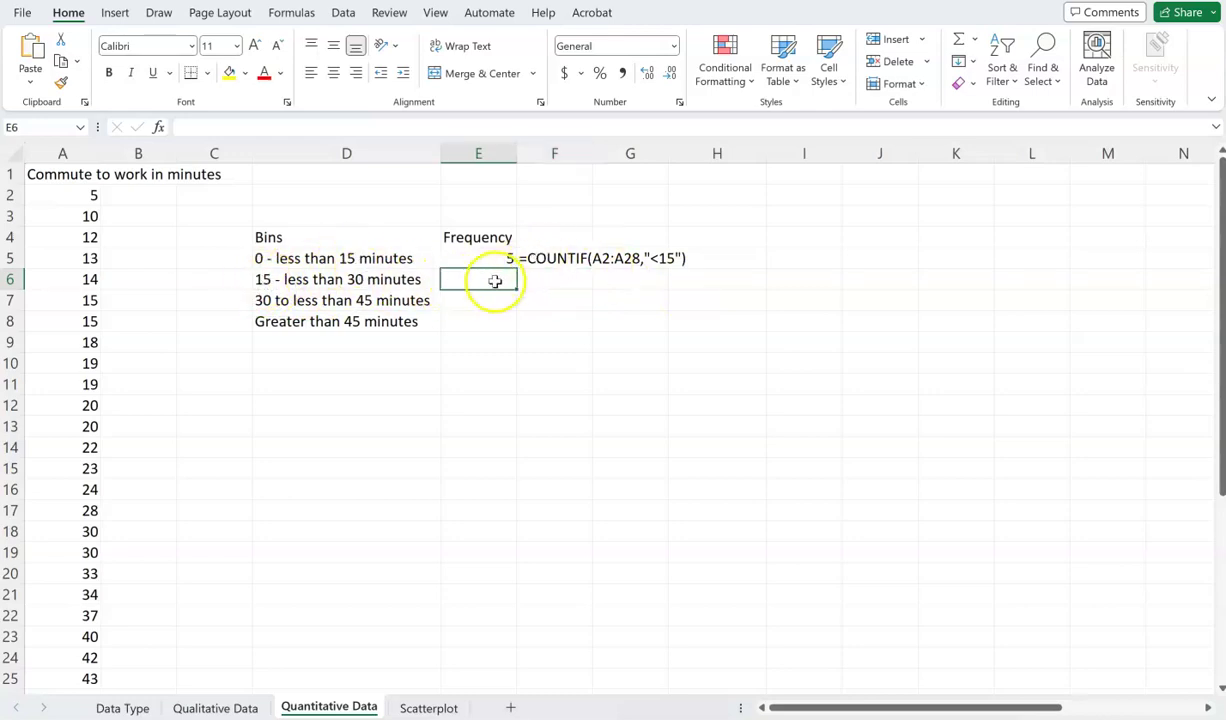
{"action": "type", "text": "="}
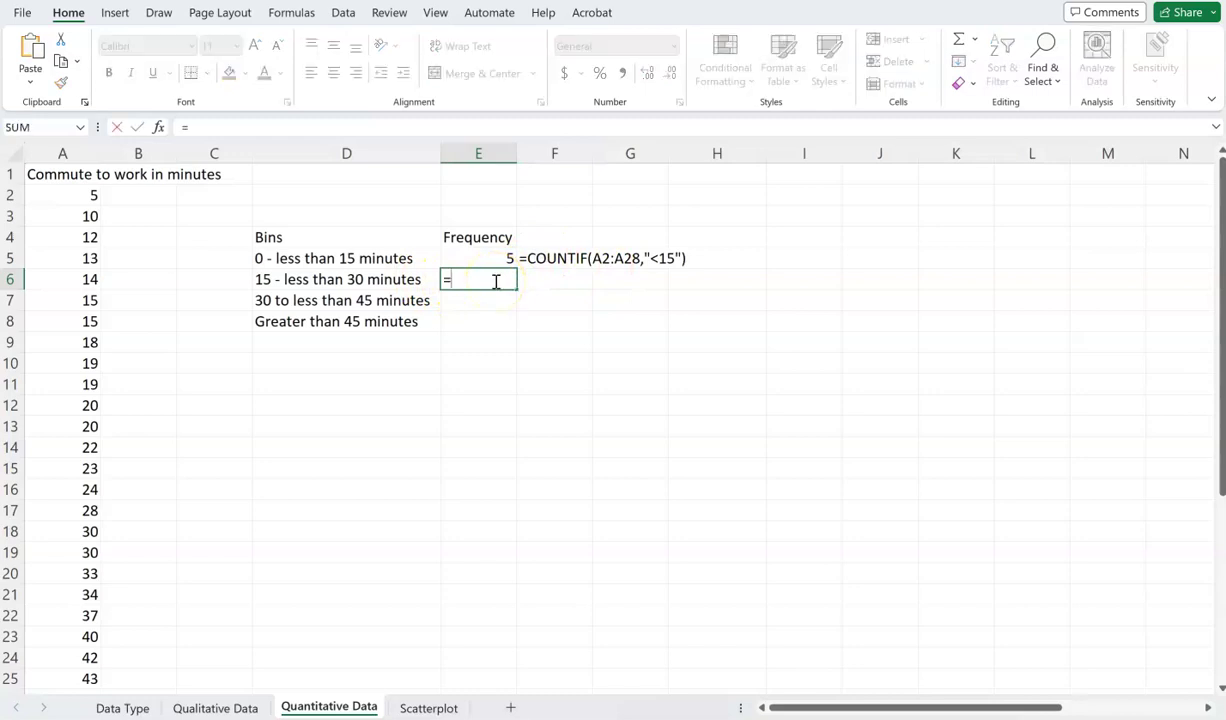
{"action": "type", "text": "countif("}
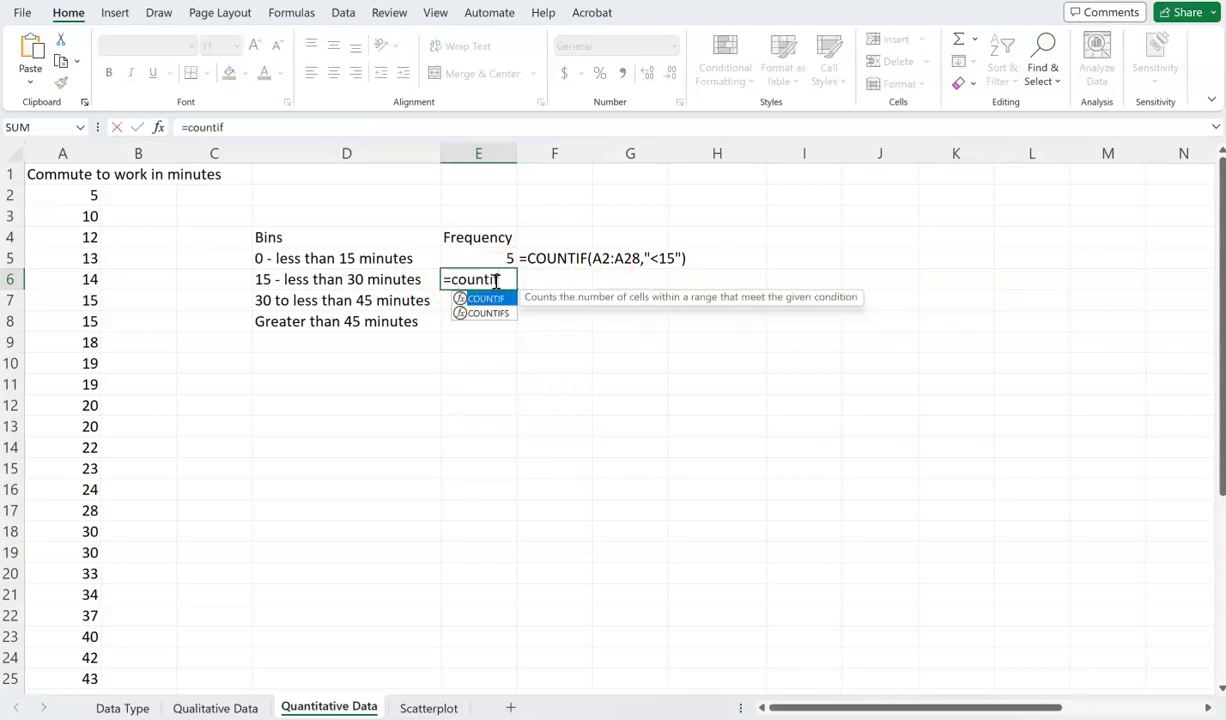
{"action": "key", "text": "Left"}
{"action": "key", "text": "Left"}
{"action": "key", "text": "Left"}
{"action": "key", "text": "Left"}
{"action": "key", "text": "Up"}
{"action": "key", "text": "Up"}
{"action": "key", "text": "Up"}
{"action": "key", "text": "Up"}
{"action": "key", "text": "ctrl+shift+Down"}
{"action": "type", "text": ","}
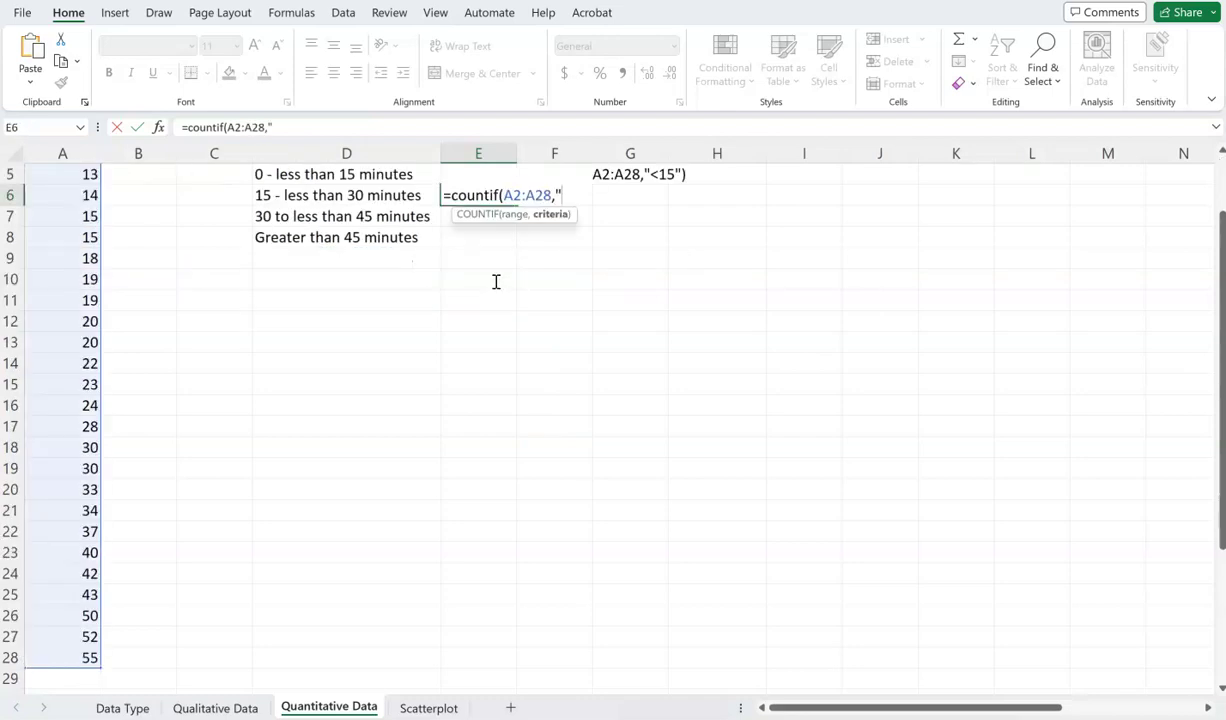
{"action": "type", "text": "\"<30\")"}
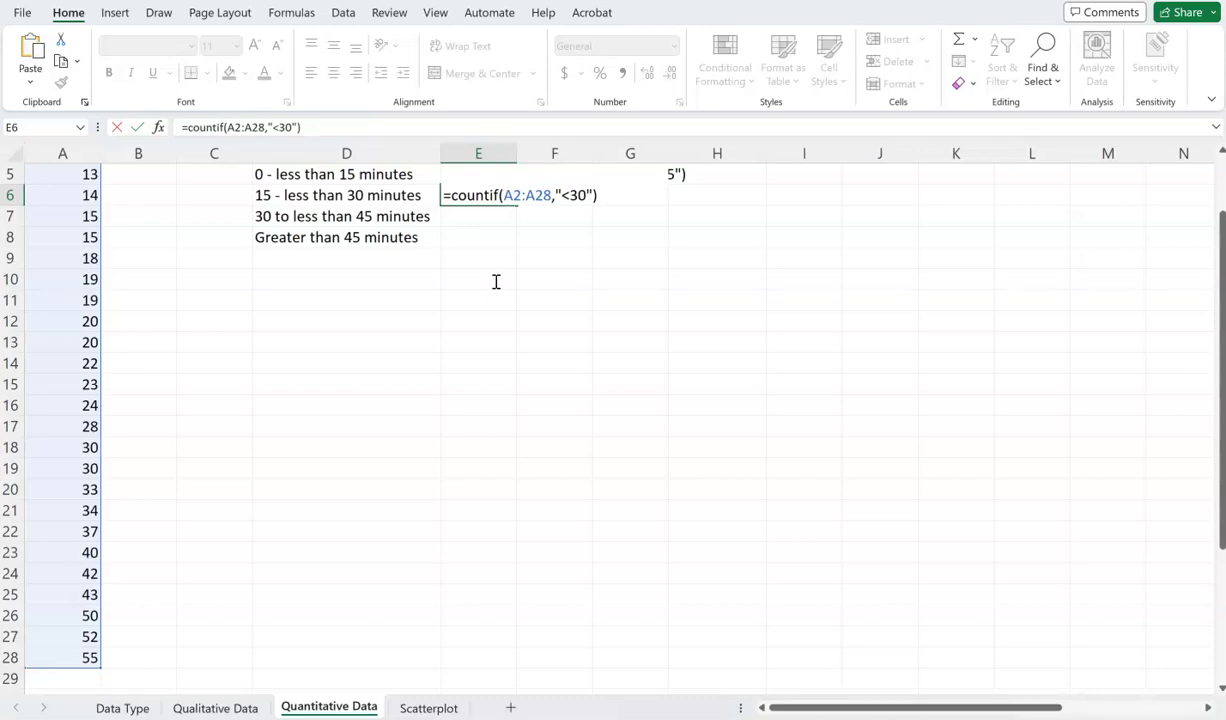
Step: Complete the E6 formula by subtracting COUNTIF(A2:A28,"<15")
{"action": "type", "text": "-count"}
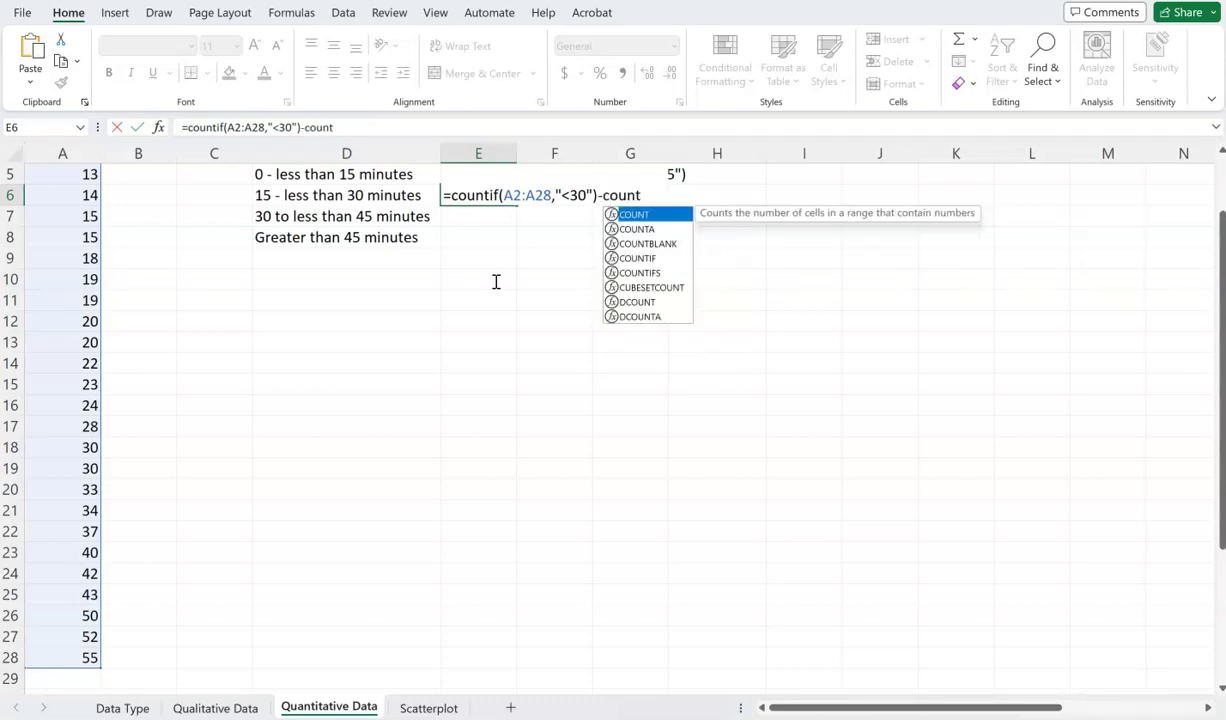
{"action": "type", "text": "if("}
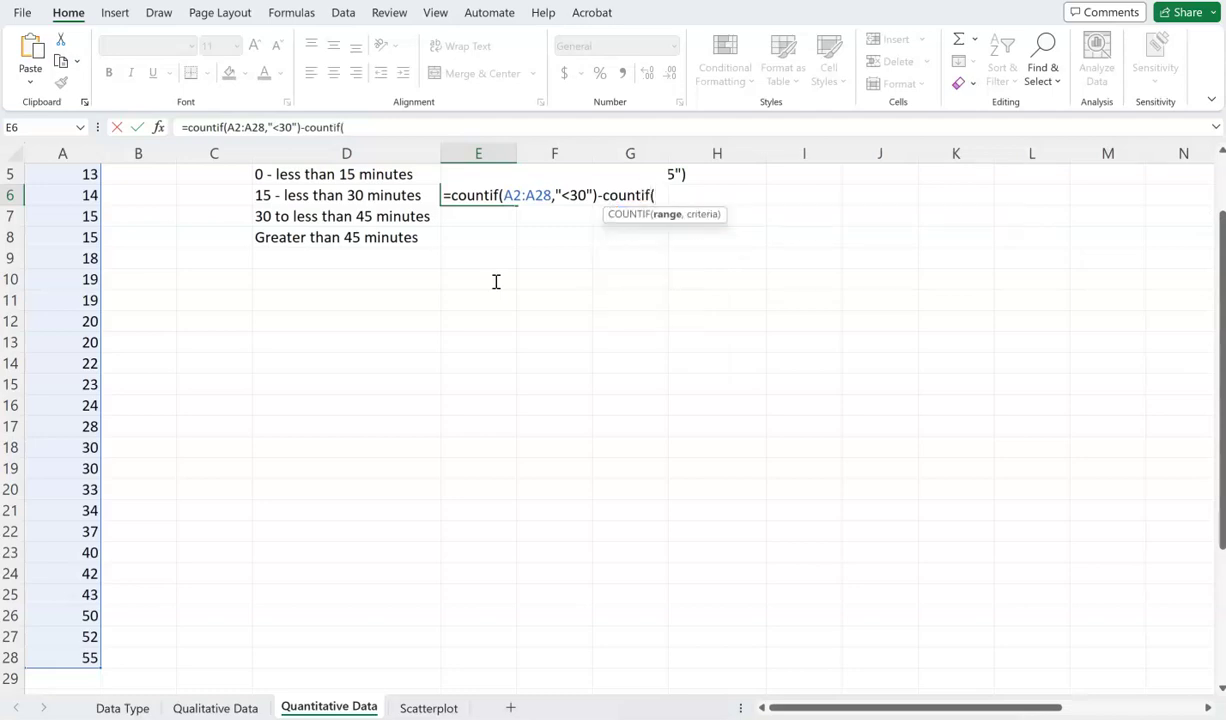
{"action": "key", "text": "Left"}
{"action": "key", "text": "Left"}
{"action": "key", "text": "Left"}
{"action": "key", "text": "Left"}
{"action": "key", "text": "Down"}
{"action": "key", "text": "Down"}
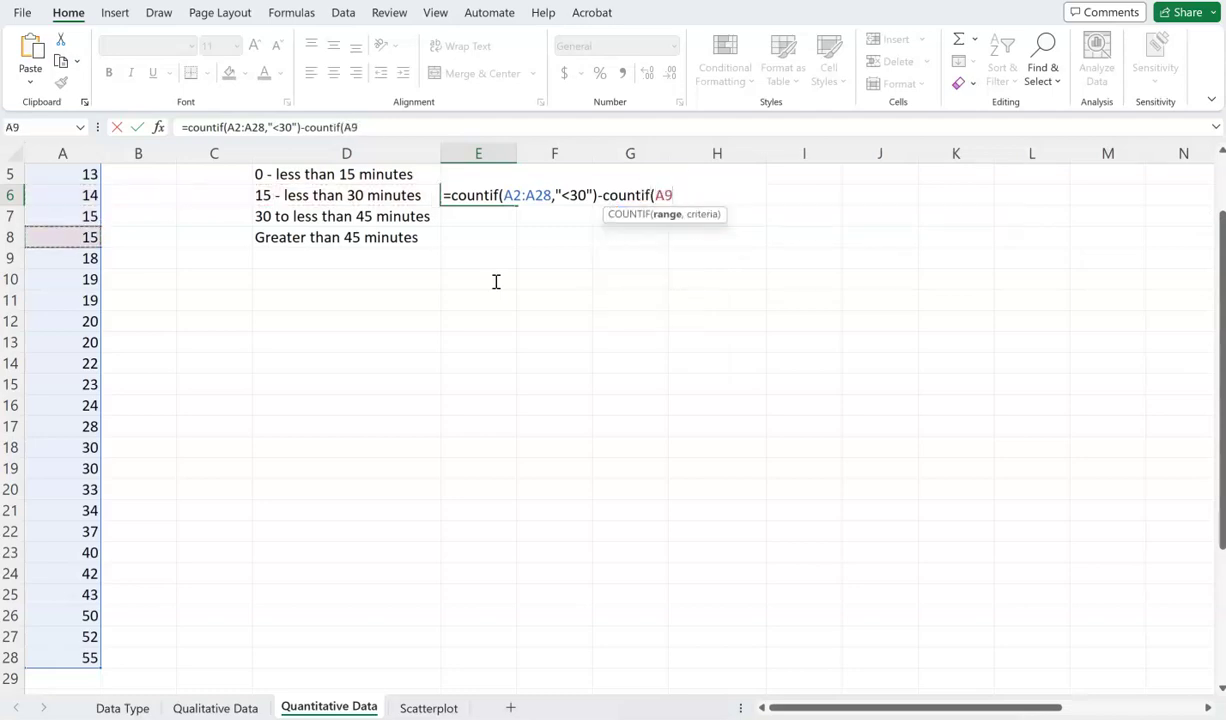
{"action": "type", "text": "A2:A28,\""}
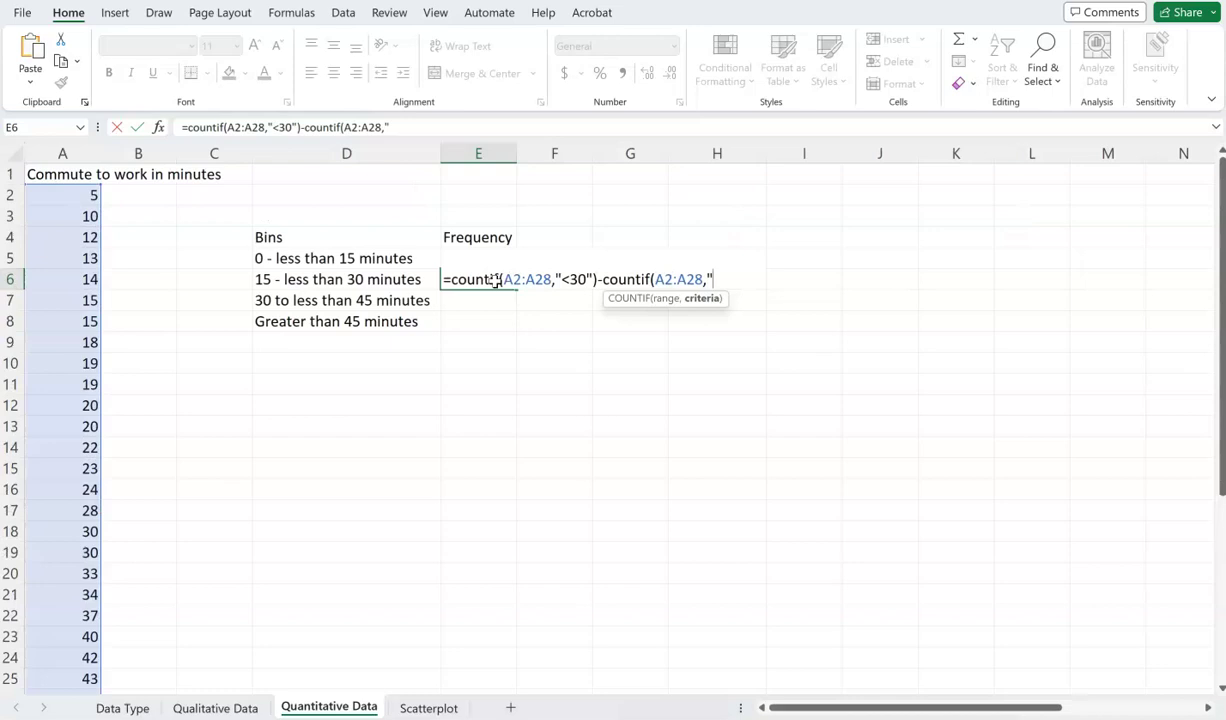
{"action": "type", "text": "<15"}
{"action": "key", "text": "Return"}
Step: Copy the formula from E6 and show it as text in F6
{"action": "left_click", "coordinate": [471, 279]}
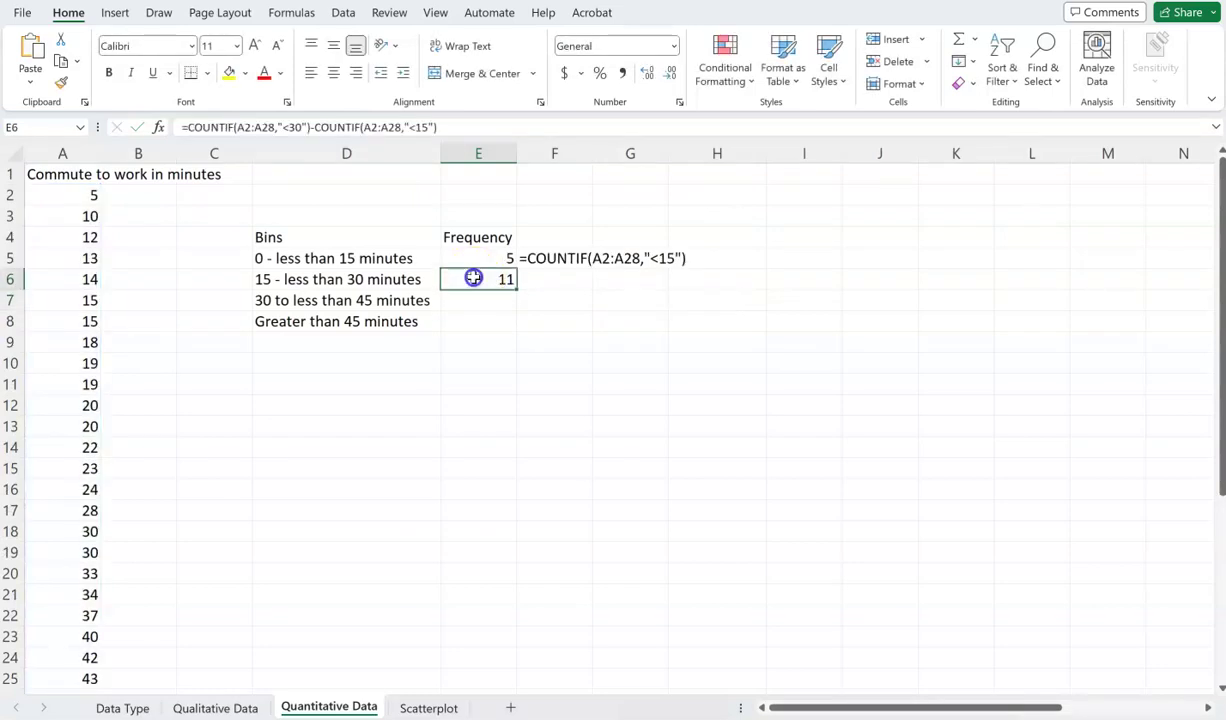
{"action": "left_click", "coordinate": [476, 121]}
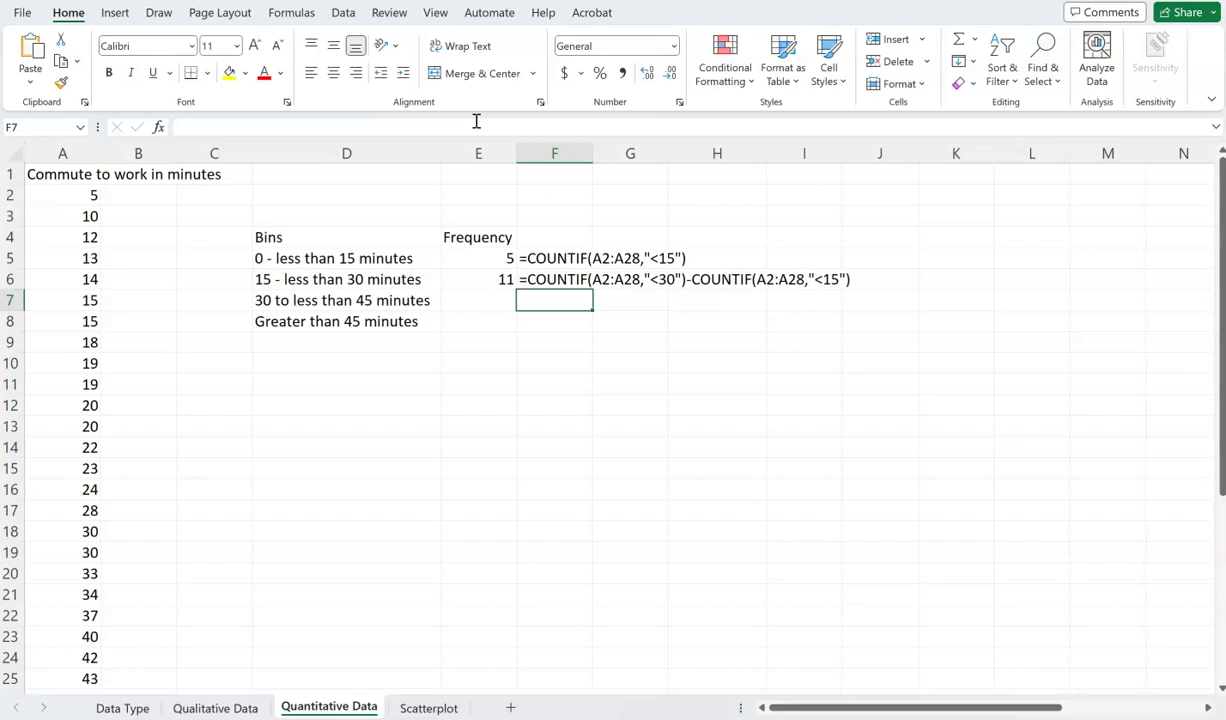
{"action": "key", "text": "Left"}
{"action": "key", "text": "Left"}
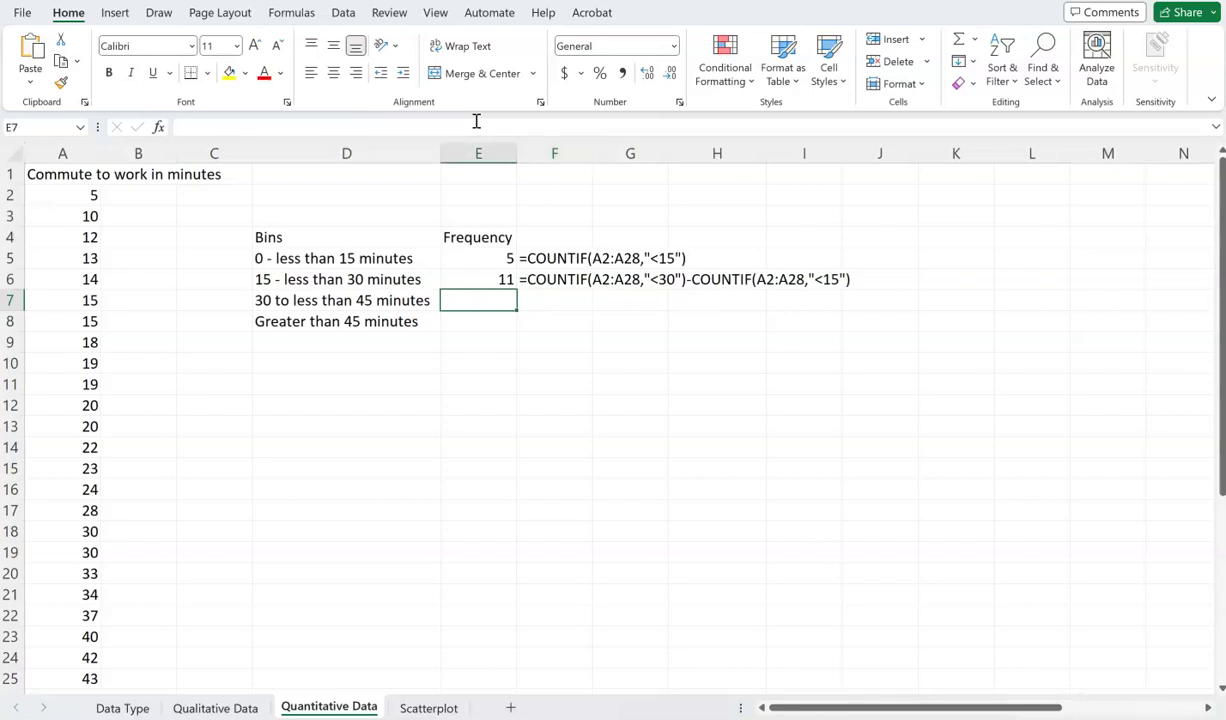
Step: Copy the formula text from F6 into E7 as the basis for the 30 to less than 45 minutes count
{"action": "key", "text": "Right"}
{"action": "key", "text": "Up"}
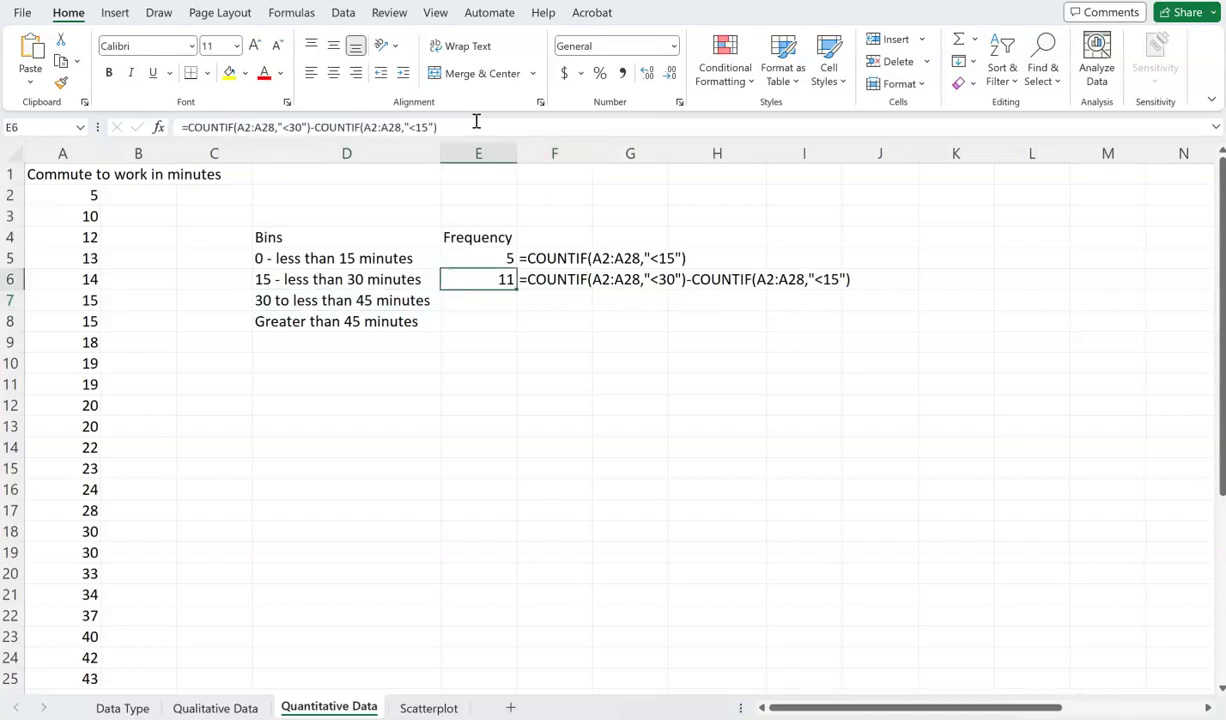
{"action": "key", "text": "Right"}
{"action": "key", "text": "ctrl+c"}
{"action": "key", "text": "Down"}
{"action": "key", "text": "Down"}
{"action": "key", "text": "Up"}
{"action": "key", "text": "Left"}
{"action": "key", "text": "ctrl+v"}
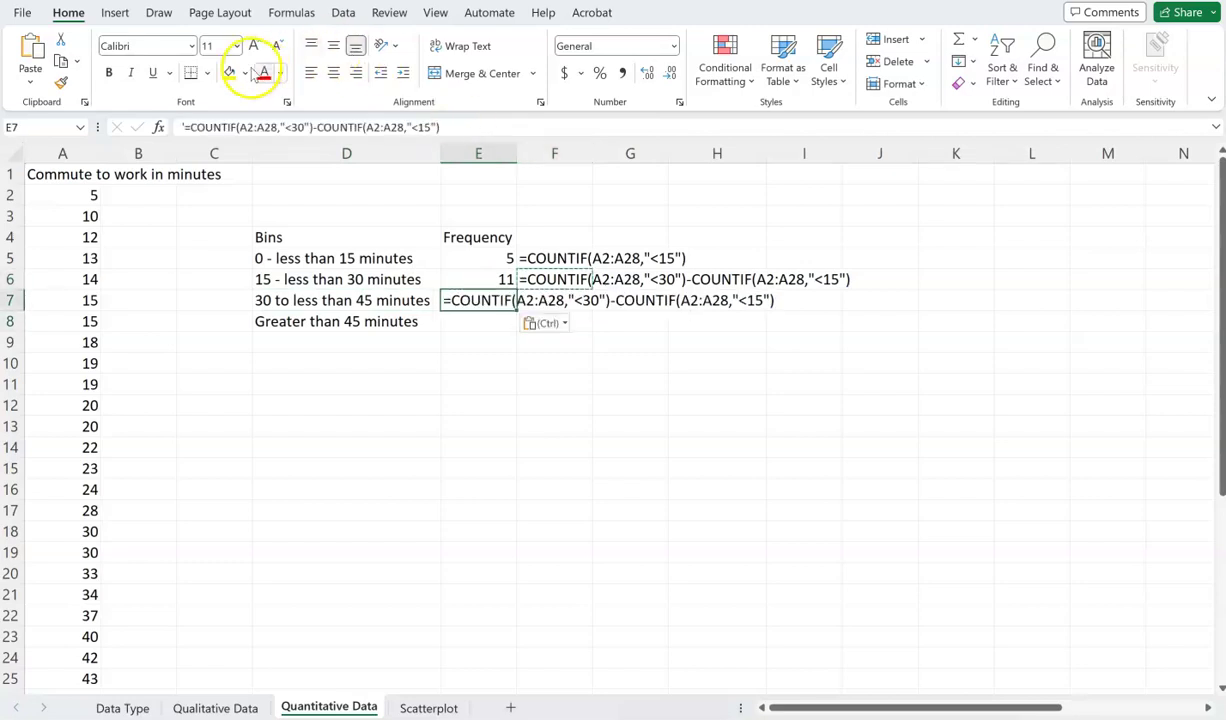
Step: Turn the text in E7 into a live formula and set its first COUNTIF criterion to "<45"
{"action": "left_click", "coordinate": [185, 121]}
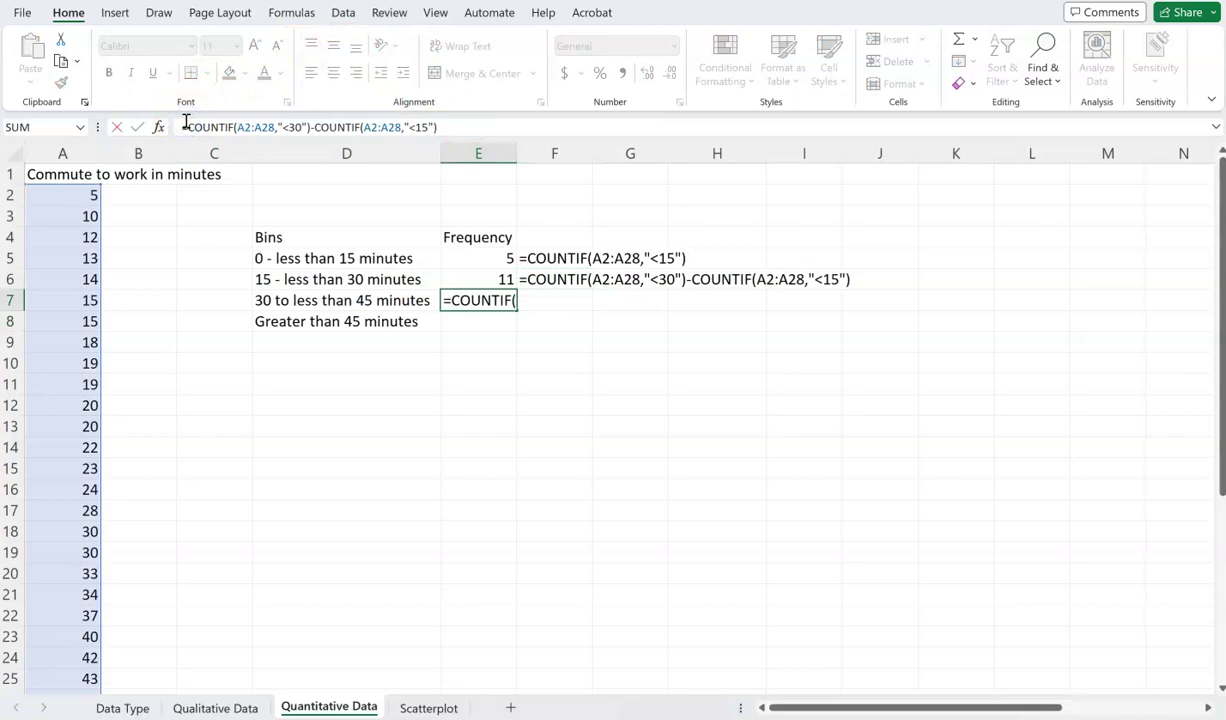
{"action": "key", "text": "Right"}
{"action": "key", "text": "Right"}
{"action": "key", "text": "Right"}
{"action": "key", "text": "Right"}
{"action": "key", "text": "Right"}
{"action": "key", "text": "Right"}
{"action": "key", "text": "Right"}
{"action": "key", "text": "Right"}
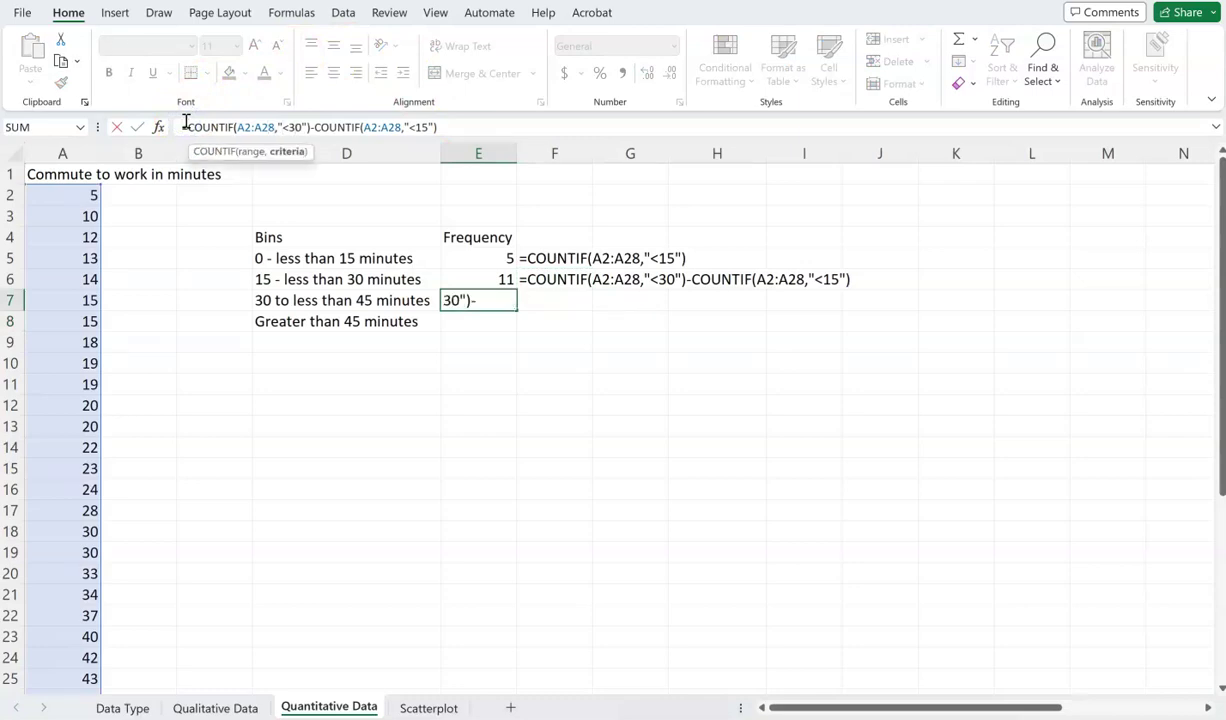
{"action": "key", "text": "Delete"}
{"action": "key", "text": "Delete"}
{"action": "type", "text": "45"}
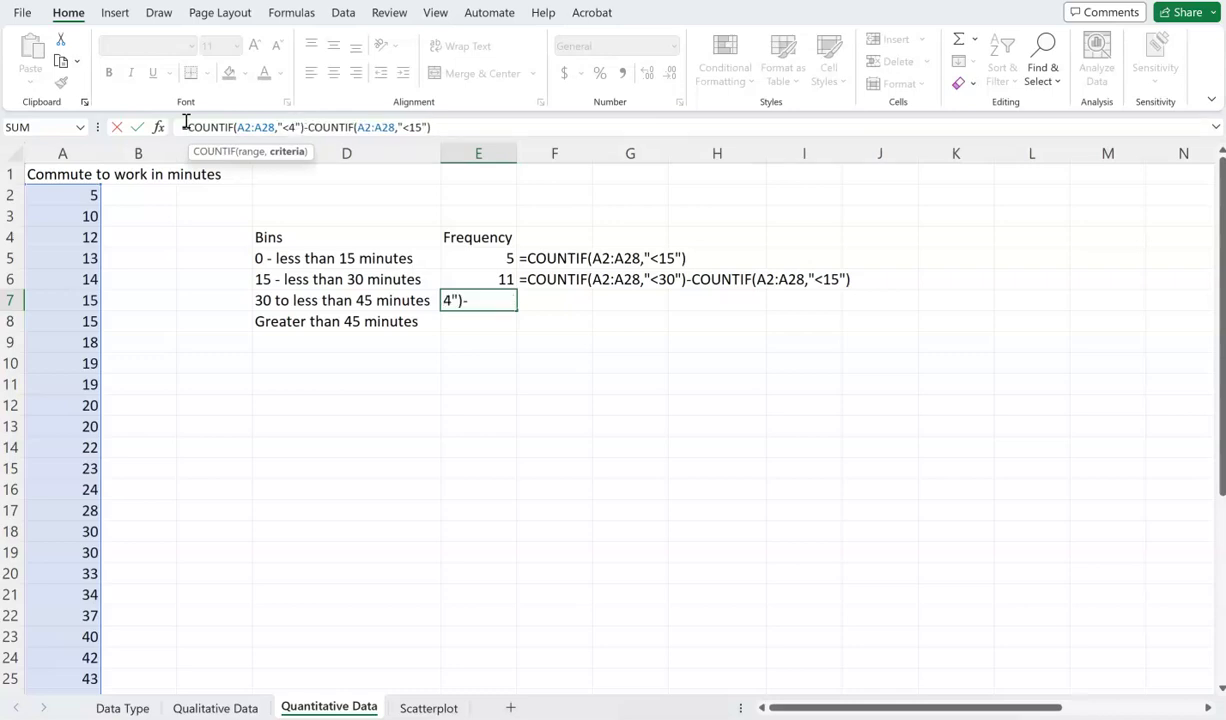
Step: Set the second COUNTIF criterion in E7 to "<30" and show the finished formula as text in F7
{"action": "key", "text": "Right"}
{"action": "key", "text": "Right"}
{"action": "key", "text": "Right"}
{"action": "key", "text": "Right"}
{"action": "key", "text": "Right"}
{"action": "key", "text": "Right"}
{"action": "key", "text": "Right"}
{"action": "key", "text": "Right"}
{"action": "key", "text": "Right"}
{"action": "key", "text": "Right"}
{"action": "key", "text": "Right"}
{"action": "key", "text": "Right"}
{"action": "key", "text": "Right"}
{"action": "key", "text": "Right"}
{"action": "key", "text": "Right"}
{"action": "key", "text": "Right"}
{"action": "key", "text": "Right"}
{"action": "key", "text": "Right"}
{"action": "key", "text": "Right"}
{"action": "key", "text": "Right"}
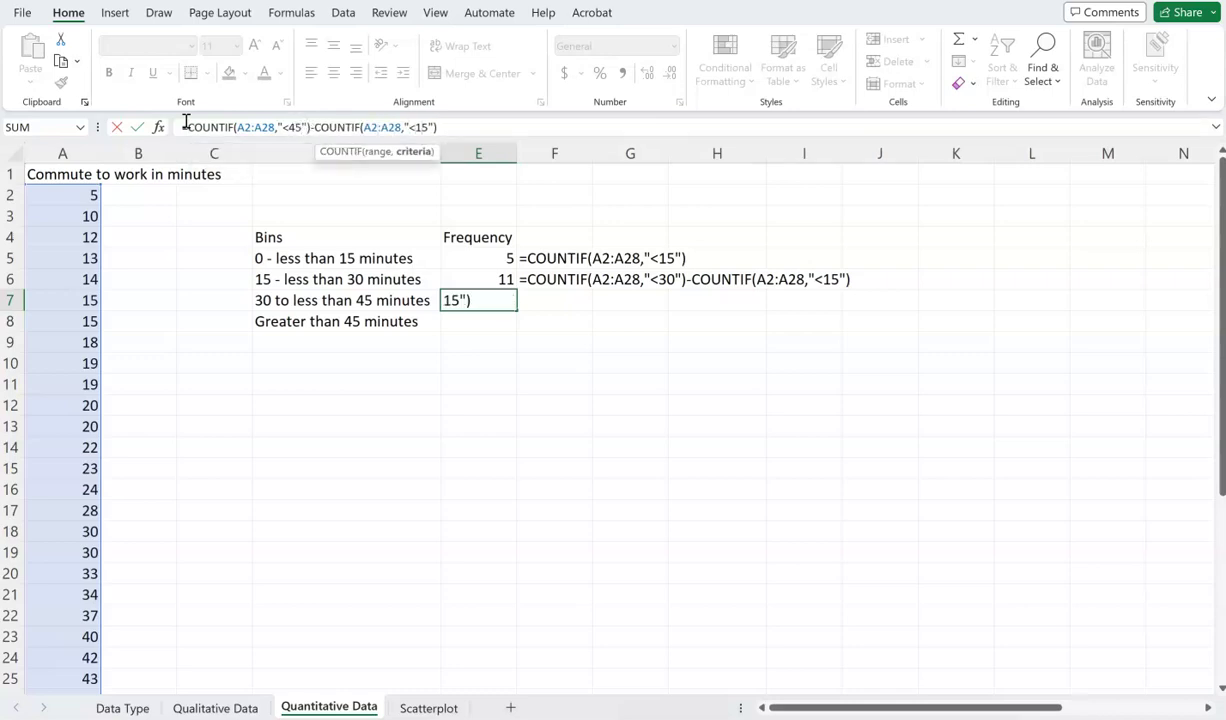
{"action": "key", "text": "Delete"}
{"action": "key", "text": "Delete"}
{"action": "type", "text": "30"}
{"action": "key", "text": "Return"}
{"action": "key", "text": "Up"}
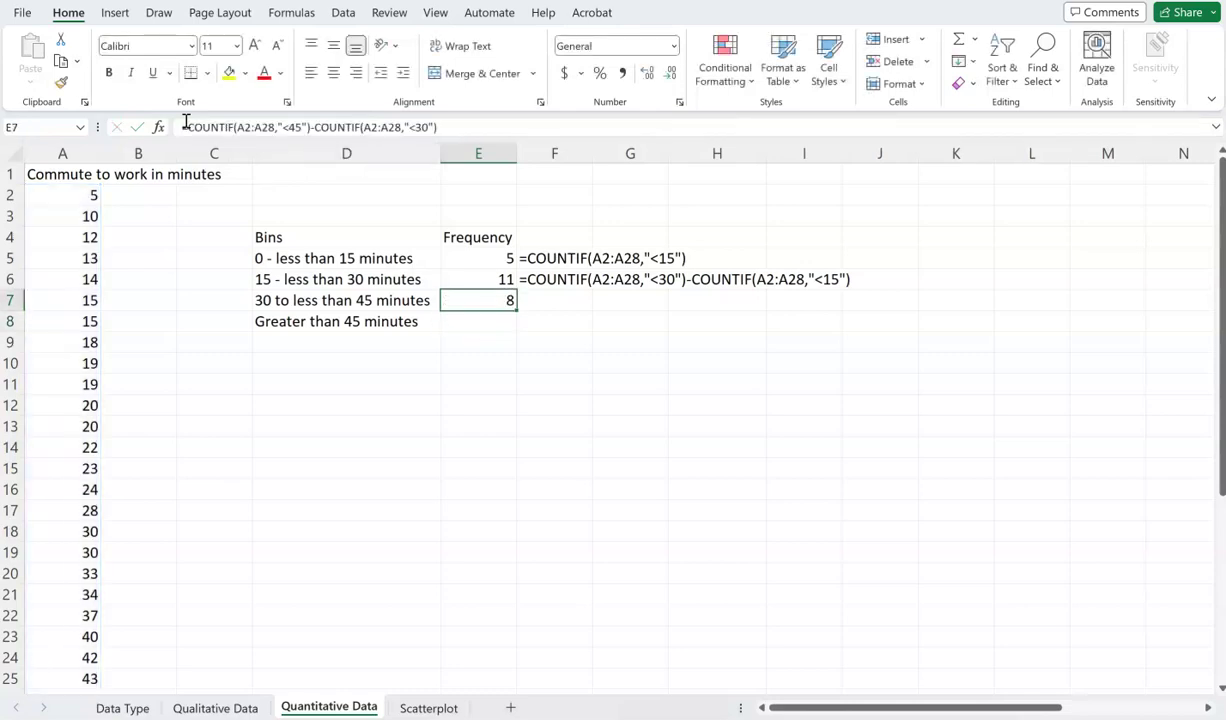
{"action": "key", "text": "Return"}
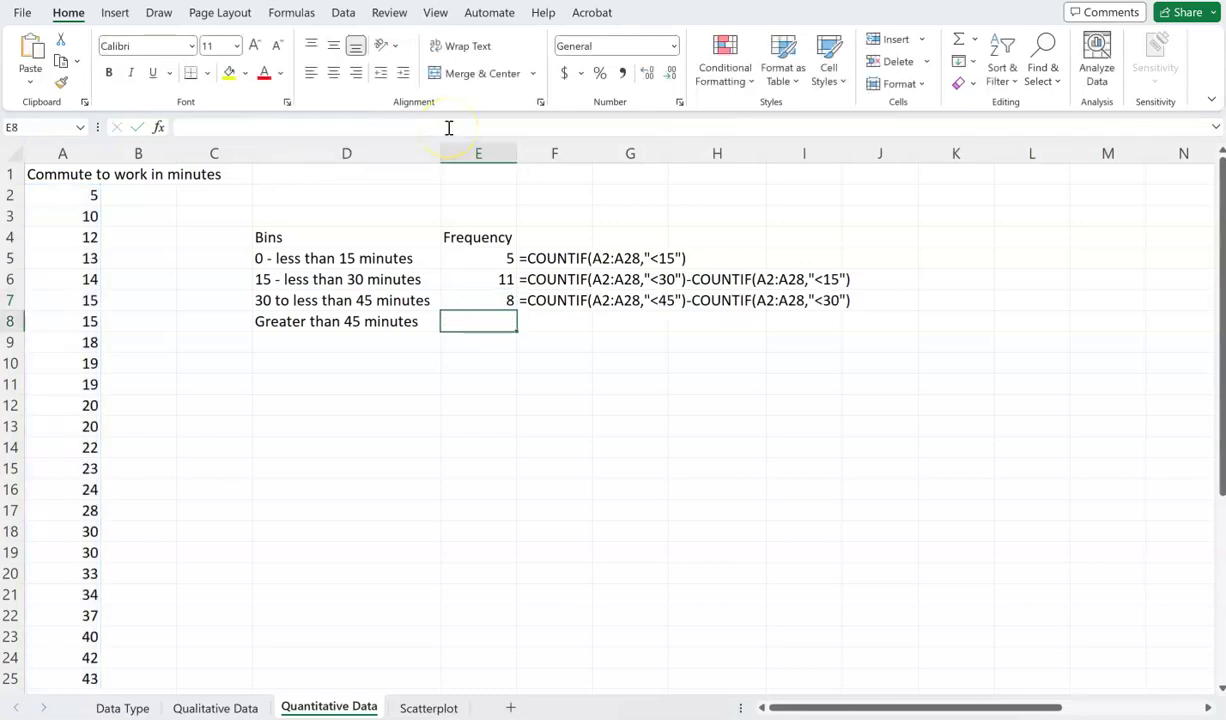
Step: Copy the formula text from F5 into E8 as the basis for the last bin's count
{"action": "key", "text": "Up"}
{"action": "key", "text": "Up"}
{"action": "key", "text": "Up"}
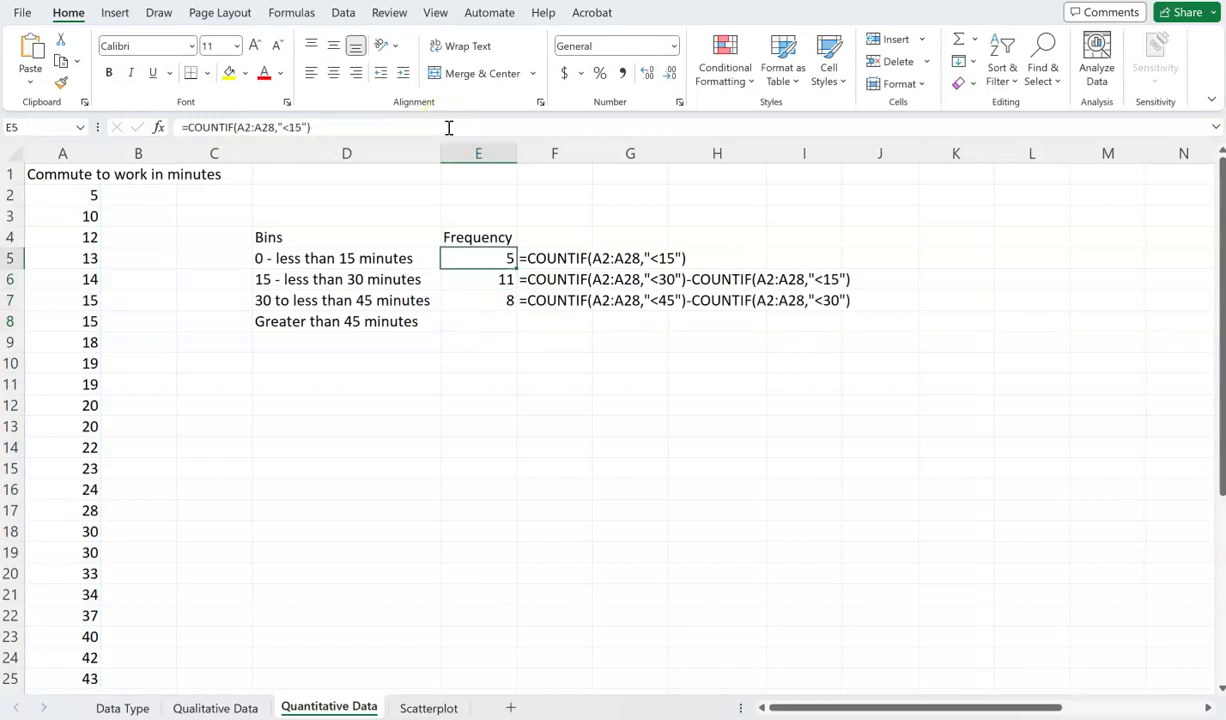
{"action": "key", "text": "Right"}
{"action": "key", "text": "ctrl+c"}
{"action": "key", "text": "Down"}
{"action": "key", "text": "Down"}
{"action": "key", "text": "Down"}
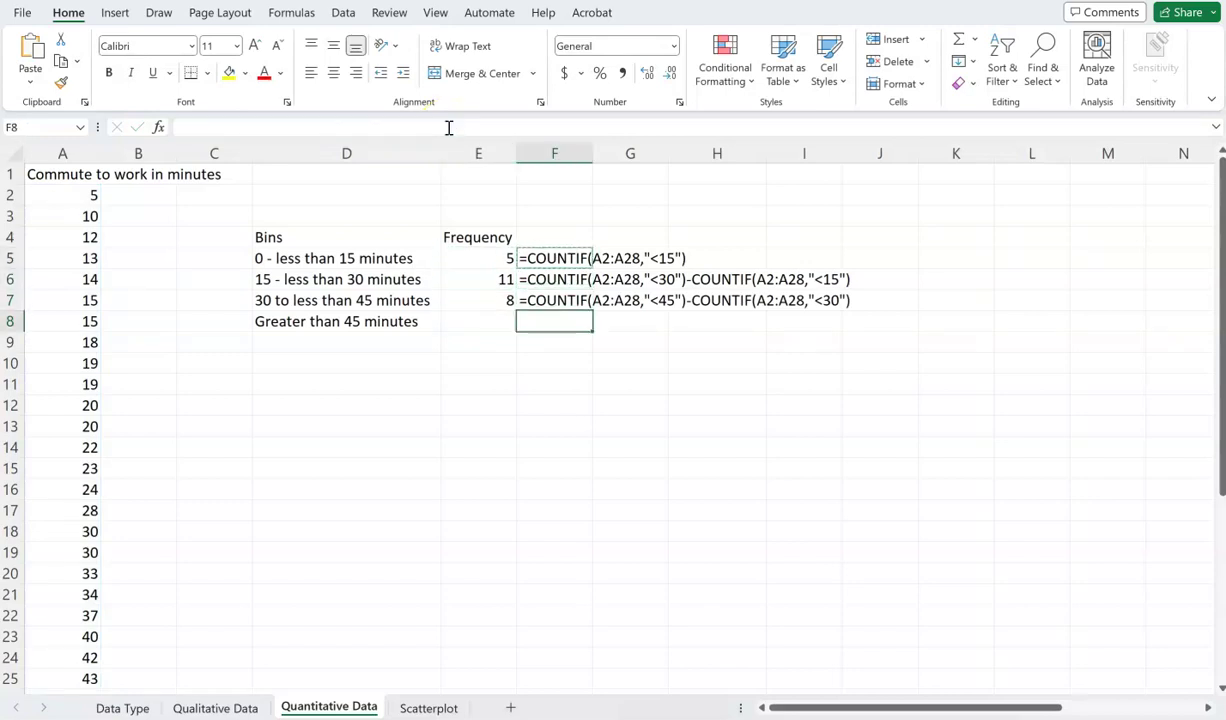
{"action": "key", "text": "Left"}
{"action": "key", "text": "ctrl+v"}
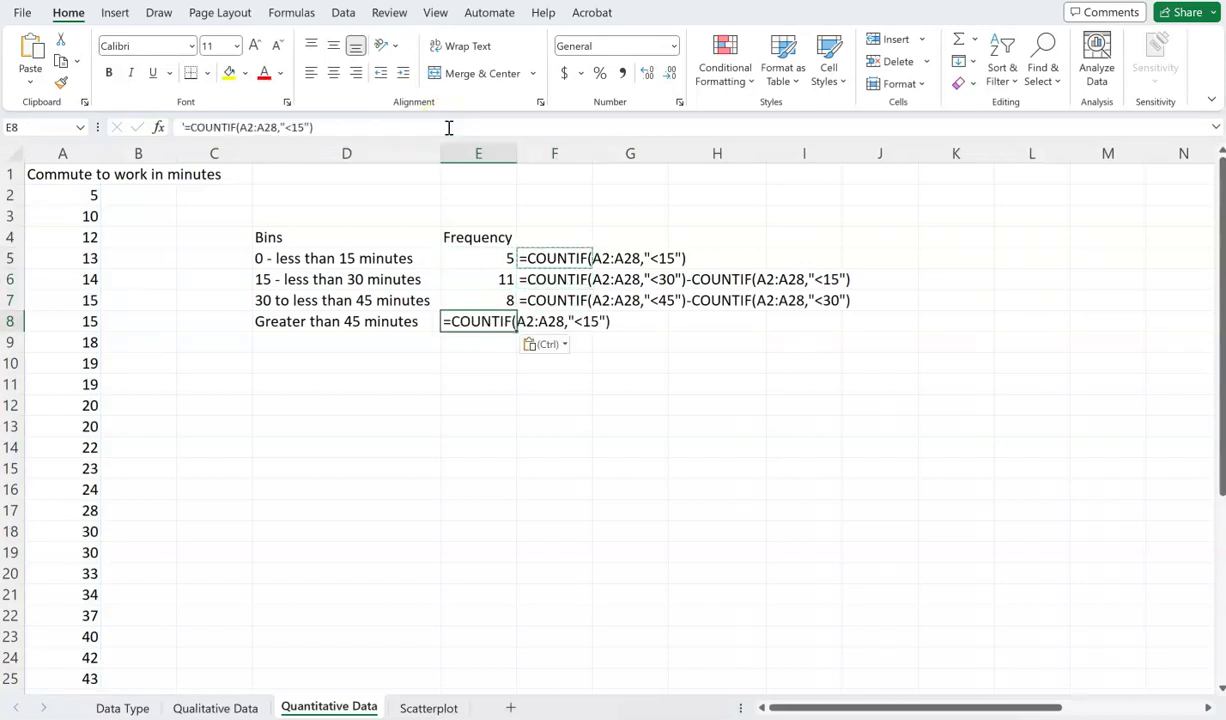
Step: Change the text in E8 into the live formula =COUNTIF(A2:A28,">=45")
{"action": "left_click", "coordinate": [334, 127]}
{"action": "key", "text": "Left"}
{"action": "key", "text": "Left"}
{"action": "key", "text": "Left"}
{"action": "key", "text": "BackSpace"}
{"action": "key", "text": "BackSpace"}
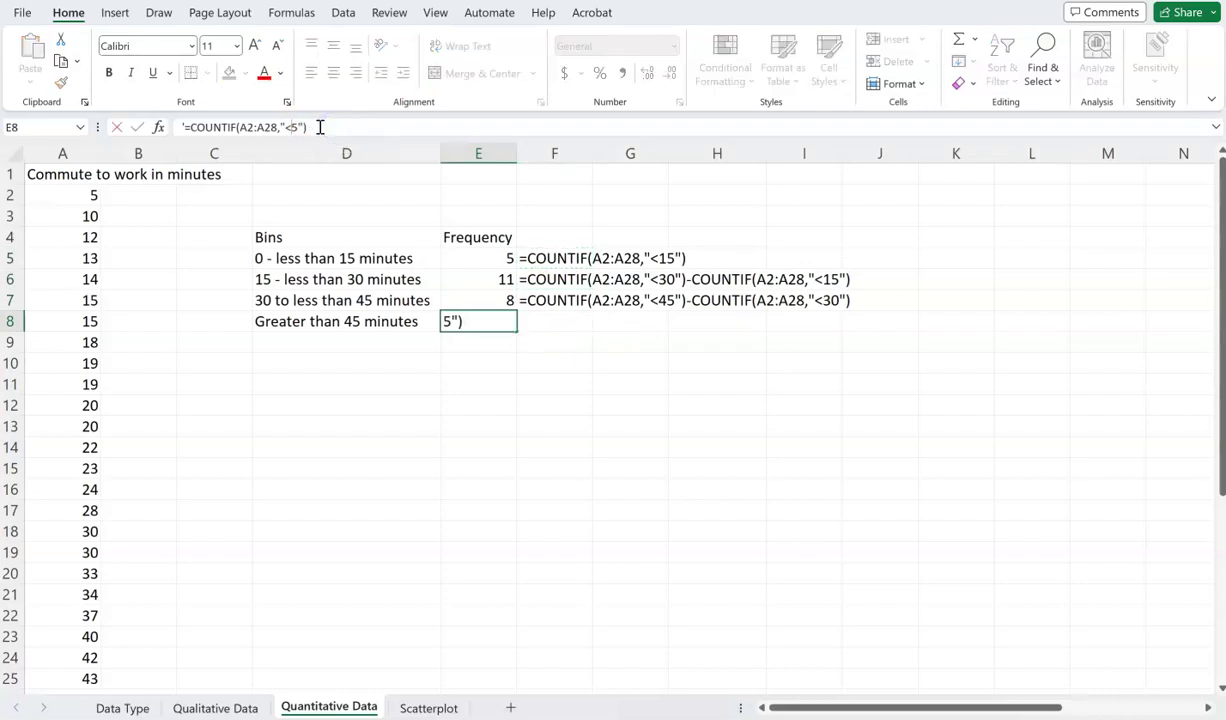
{"action": "type", "text": ">=4"}
{"action": "left_click", "coordinate": [186, 127]}
{"action": "key", "text": "BackSpace"}
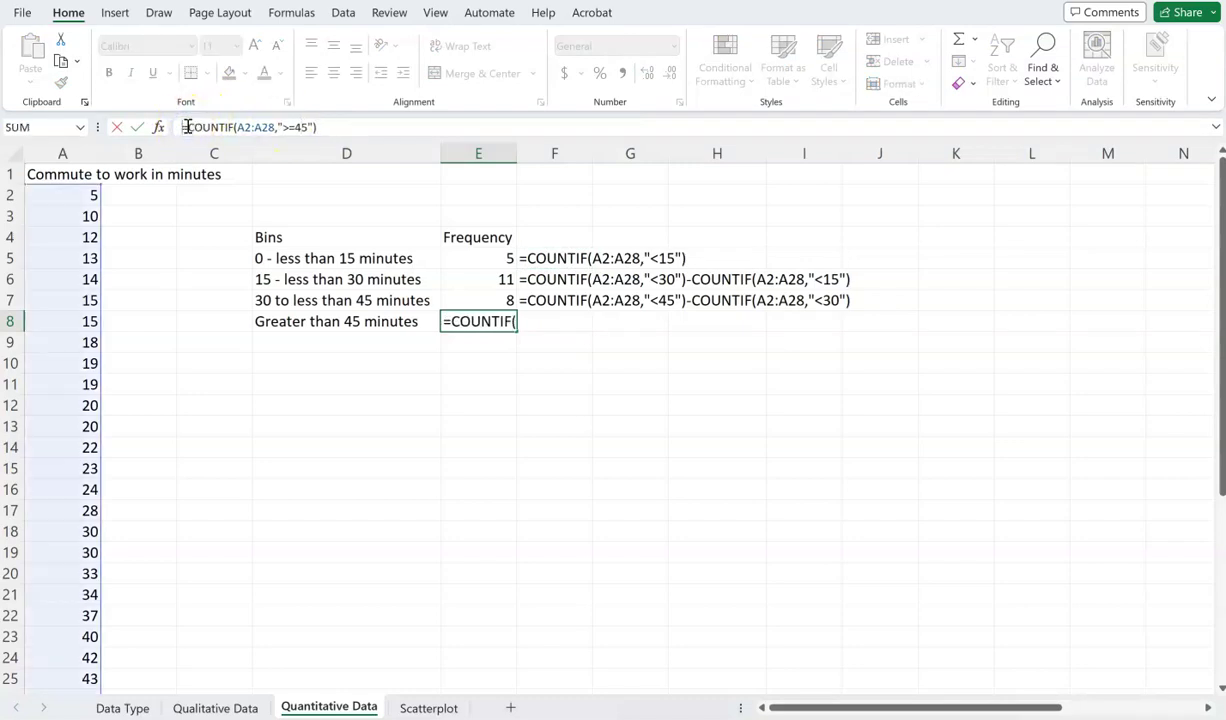
{"action": "key", "text": "Return"}
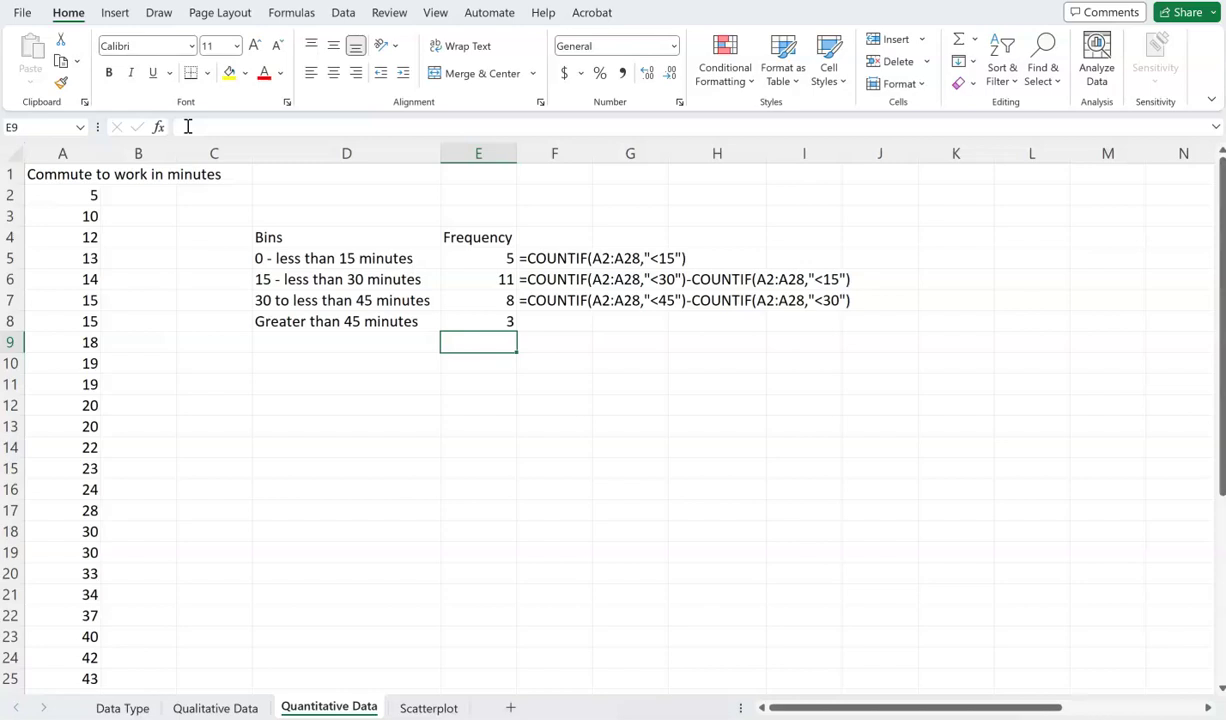
Step: Reword the bin label in D8 as Greater than or equal to 45 minutes and widen column D to fit it
{"action": "left_click", "coordinate": [274, 322]}
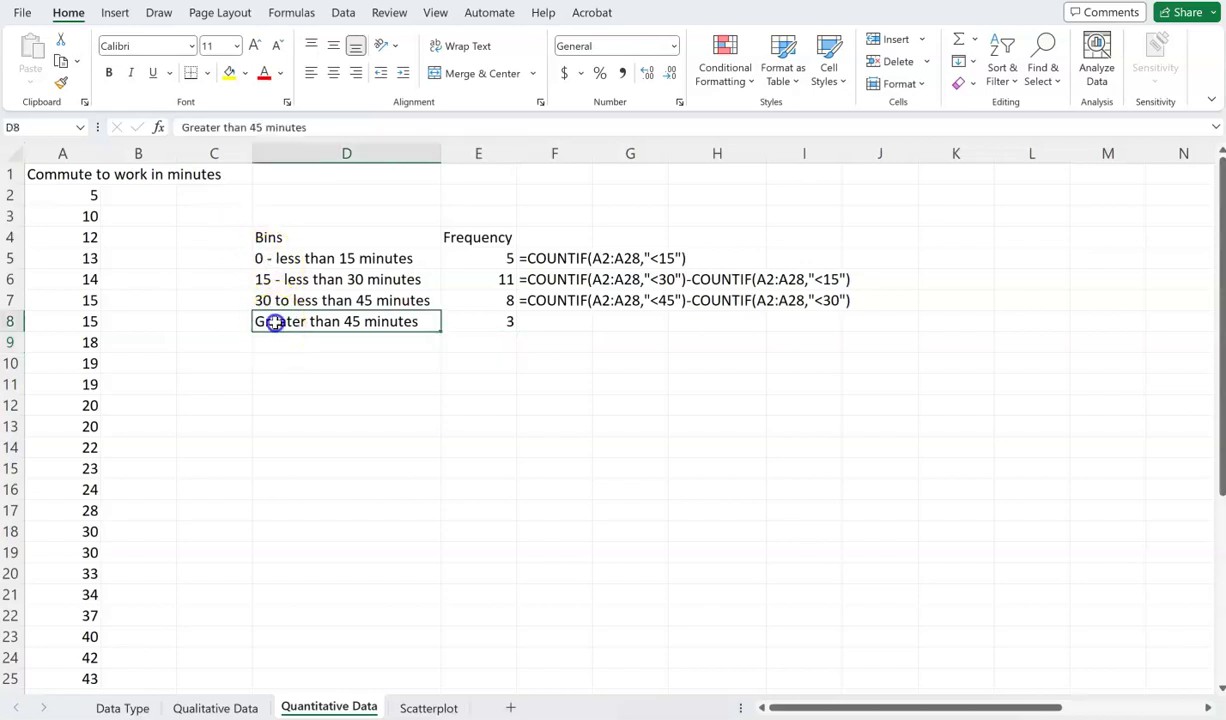
{"action": "left_click", "coordinate": [224, 127]}
{"action": "type", "text": "or equal t"}
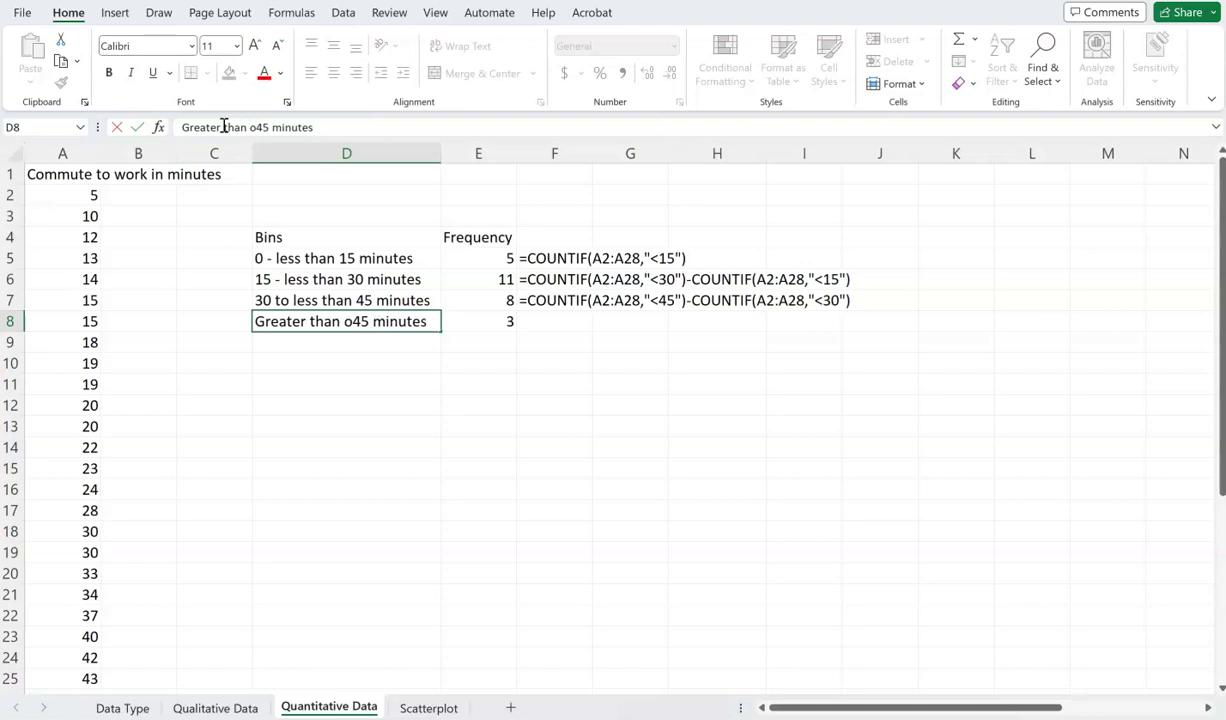
{"action": "type", "text": "o"}
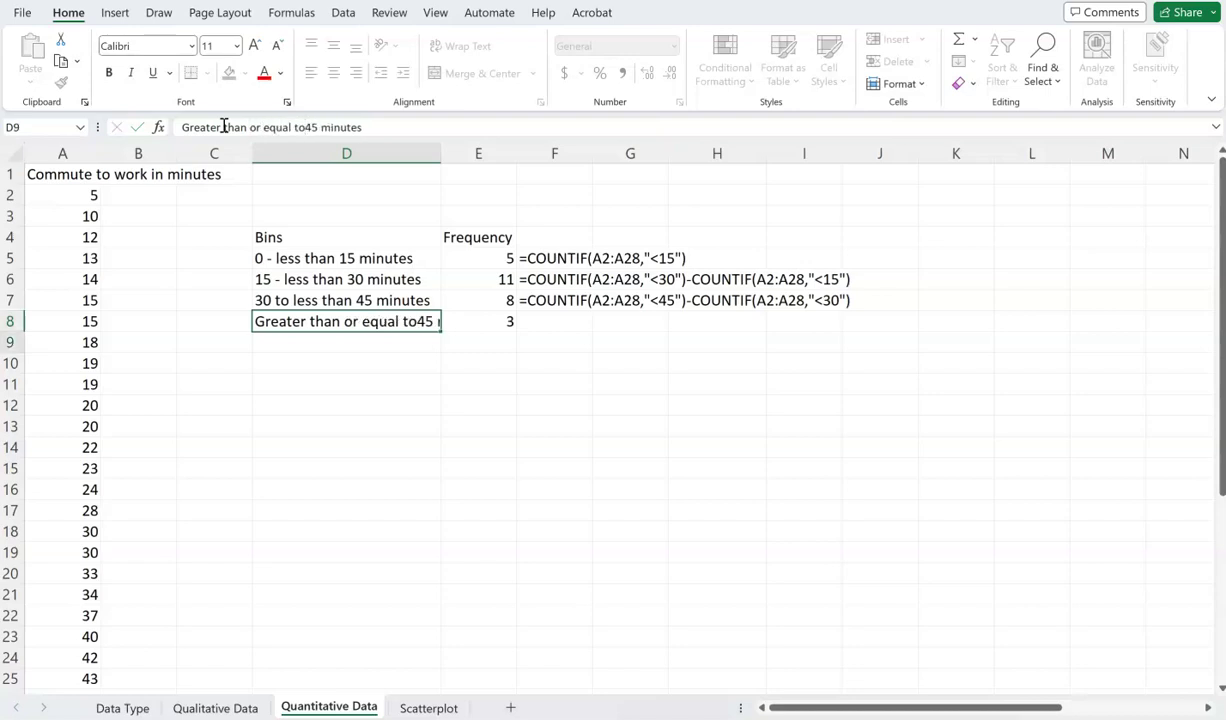
{"action": "key", "text": "Return"}
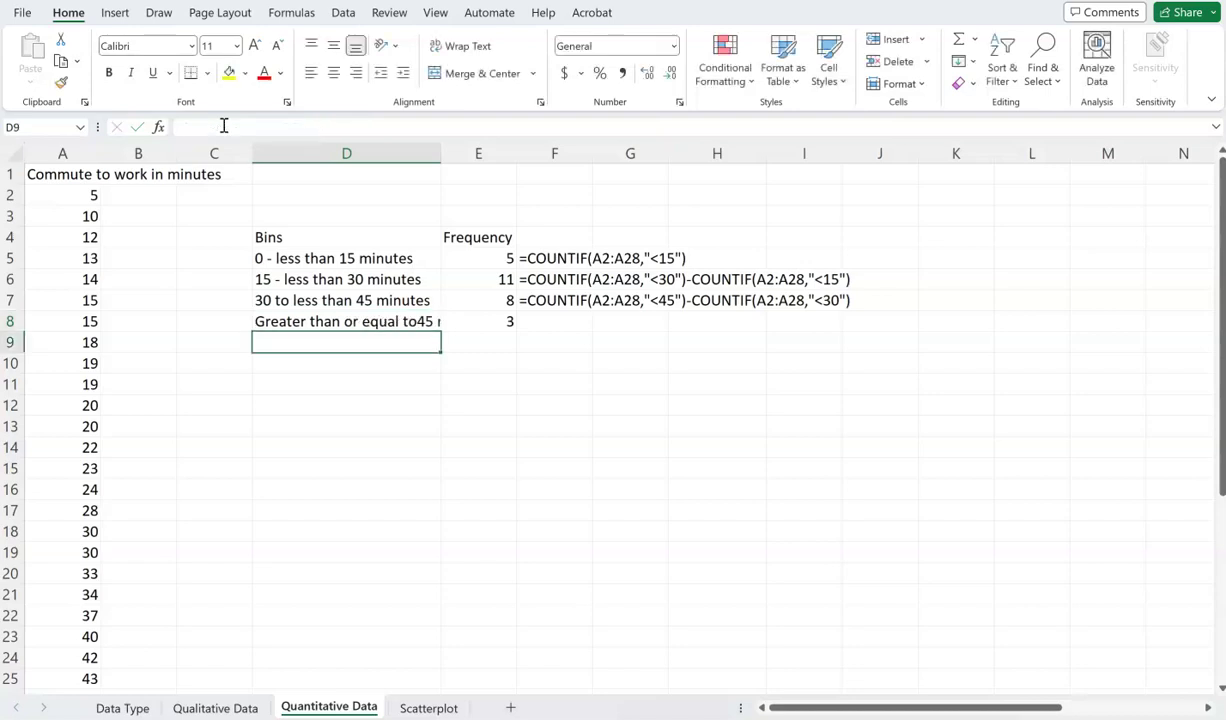
{"action": "left_click", "coordinate": [313, 321]}
{"action": "left_click", "coordinate": [306, 126]}
{"action": "key", "text": "Return"}
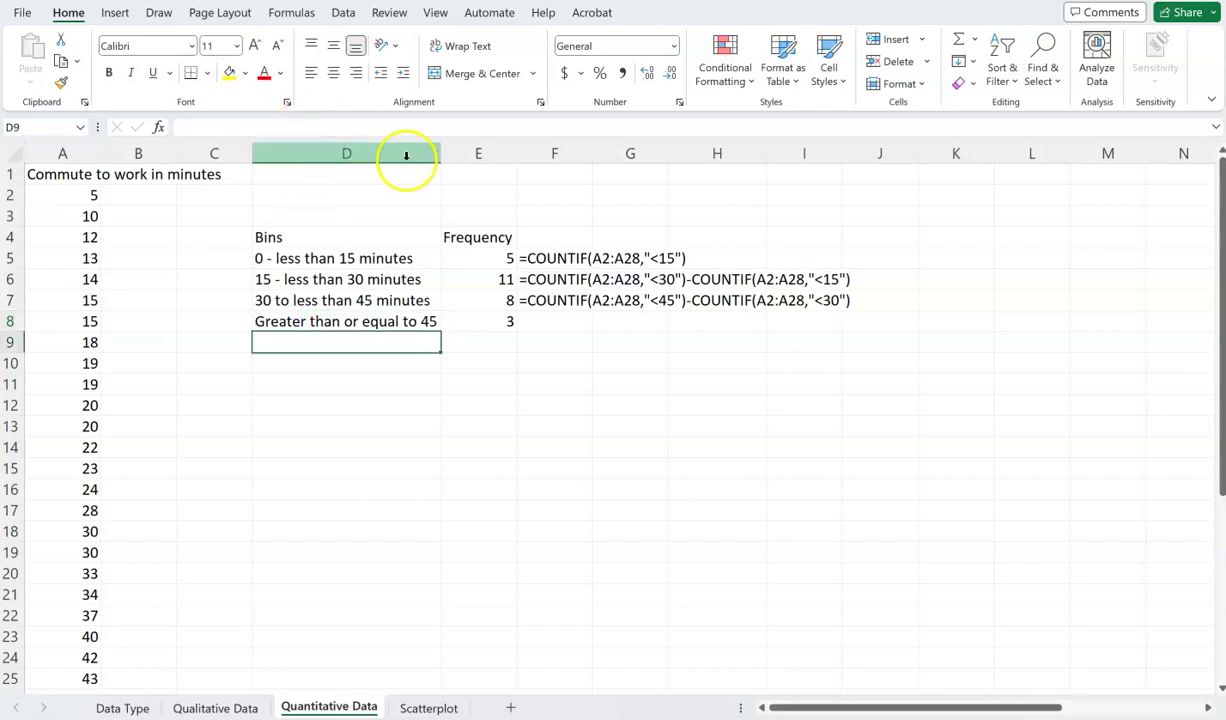
{"action": "left_click_drag", "start_coordinate": [444, 150], "coordinate": [507, 155]}
Step: Enter the label Sum in D10 below the frequency table
{"action": "left_click", "coordinate": [555, 365]}
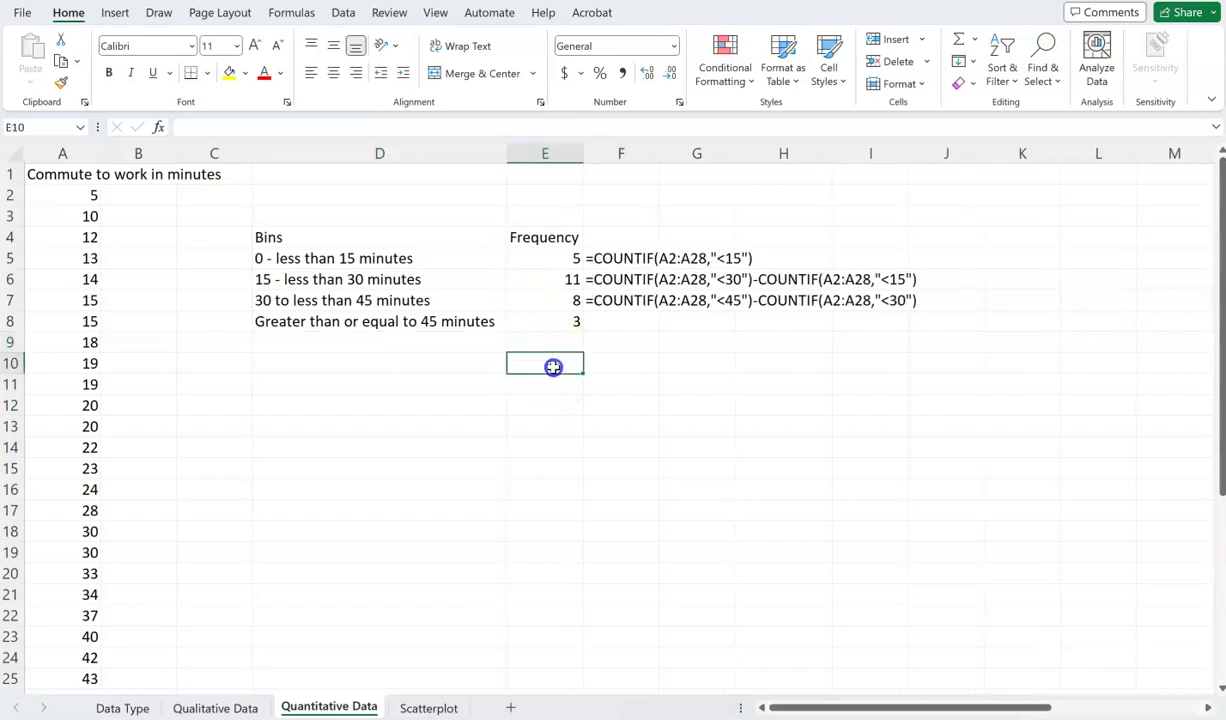
{"action": "key", "text": "Down"}
{"action": "key", "text": "Left"}
{"action": "key", "text": "Up"}
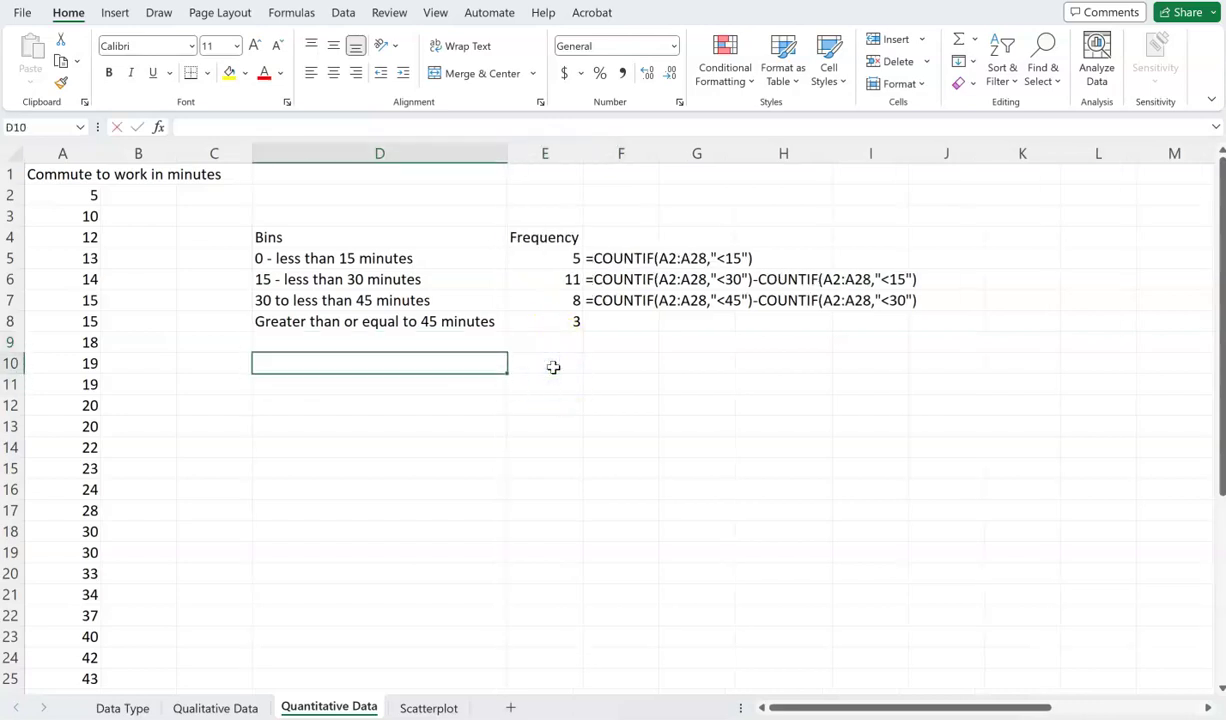
{"action": "type", "text": "Sum"}
{"action": "key", "text": "Tab"}
{"action": "key", "text": "Tab"}
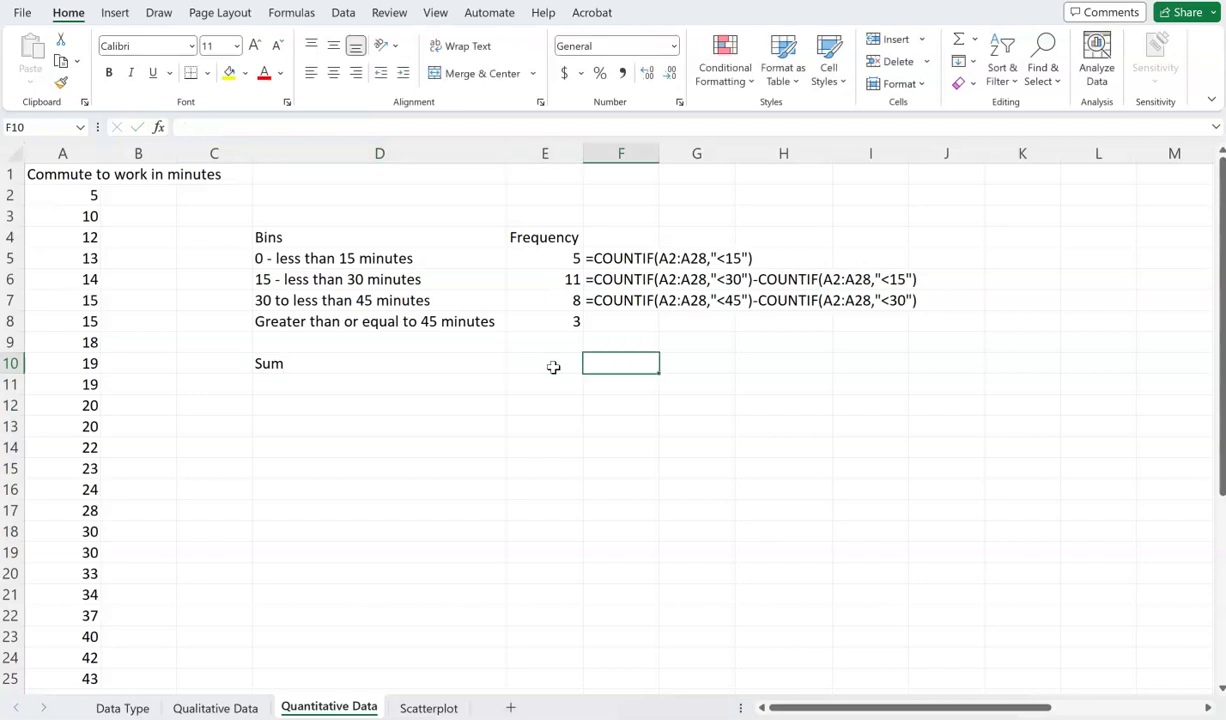
Step: Total the bin frequencies in E10 with a SUM formula
{"action": "left_click", "coordinate": [553, 367]}
{"action": "type", "text": "=sum("}
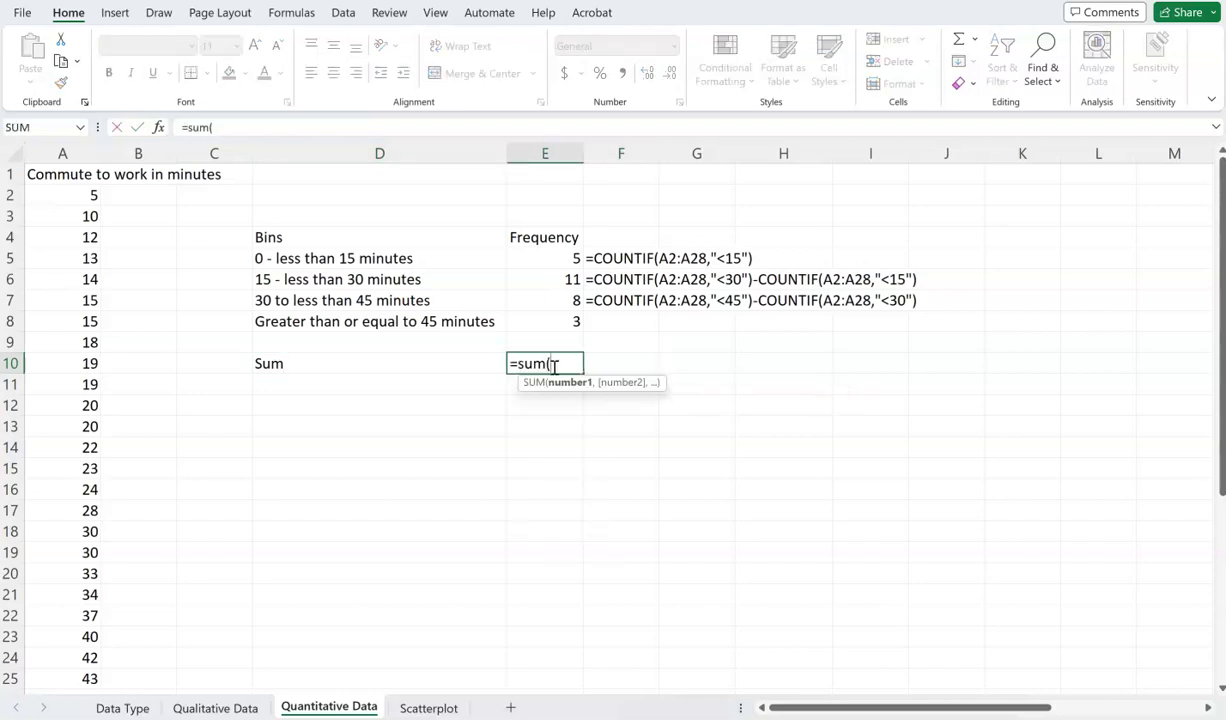
{"action": "key", "text": "Return"}
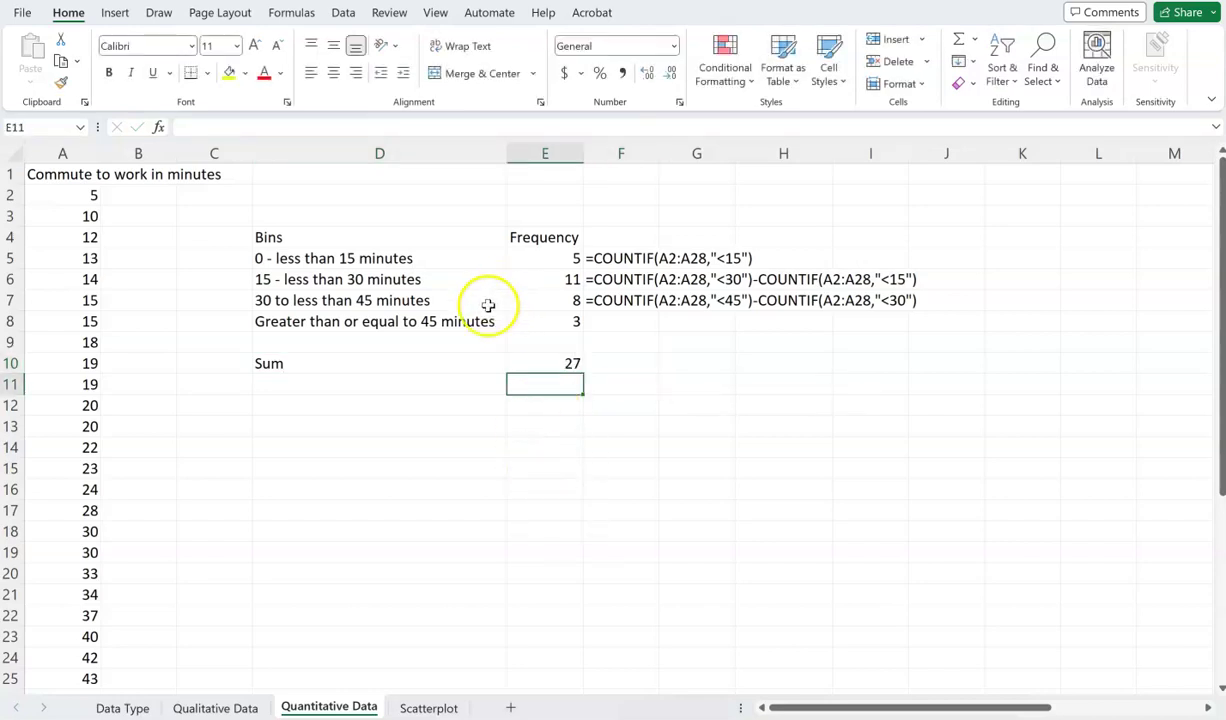
Step: Insert a 2-D clustered column chart of the bins and frequencies in D4:E8 and place it beside the table
{"action": "left_click_drag", "start_coordinate": [292, 239], "coordinate": [570, 326]}
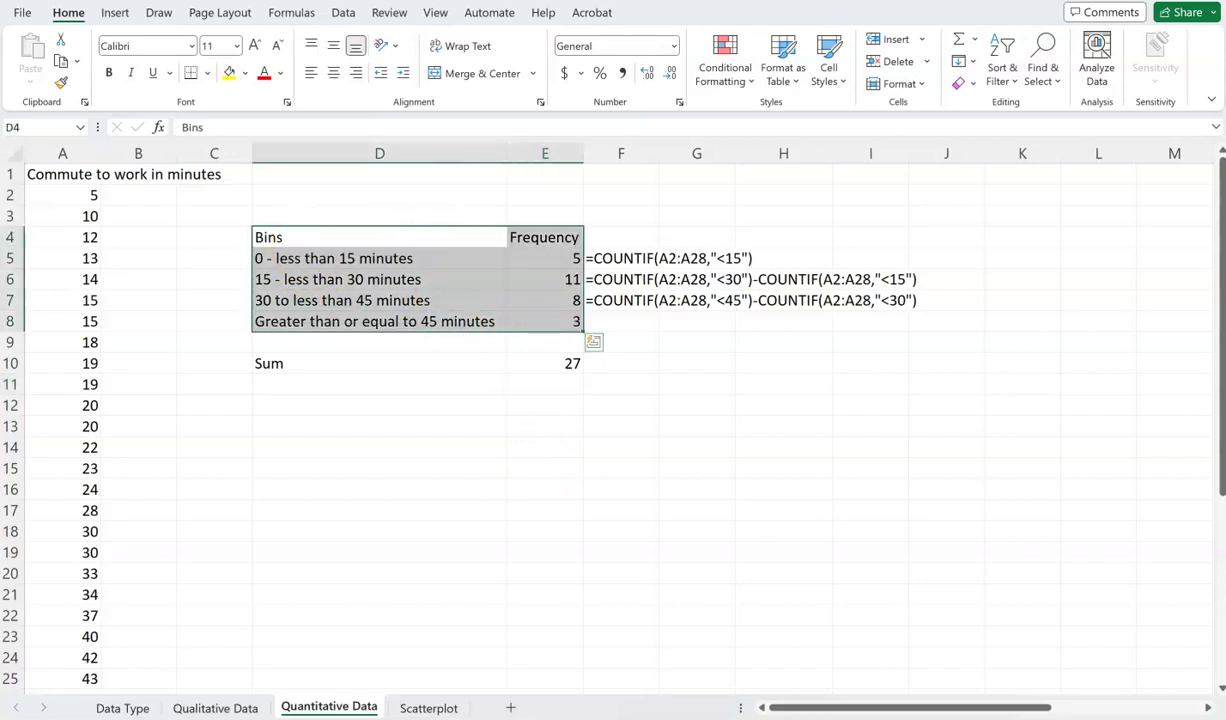
{"action": "left_click", "coordinate": [157, 13]}
{"action": "left_click", "coordinate": [115, 12]}
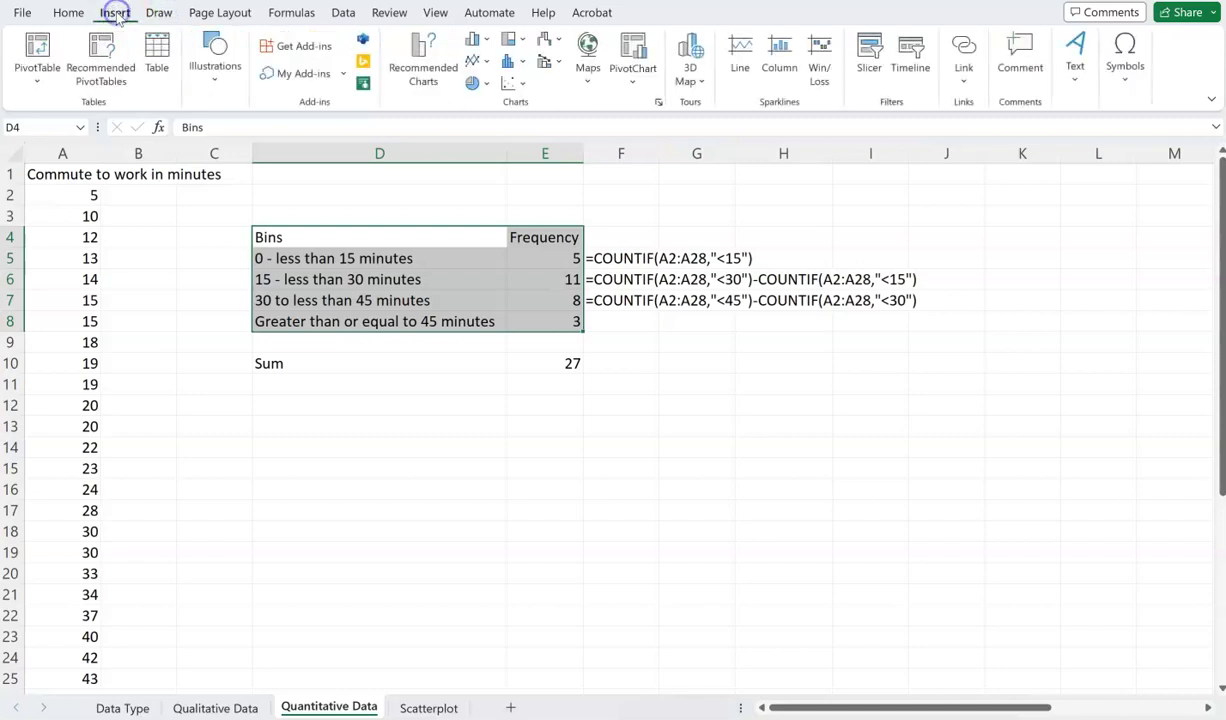
{"action": "left_click", "coordinate": [472, 42]}
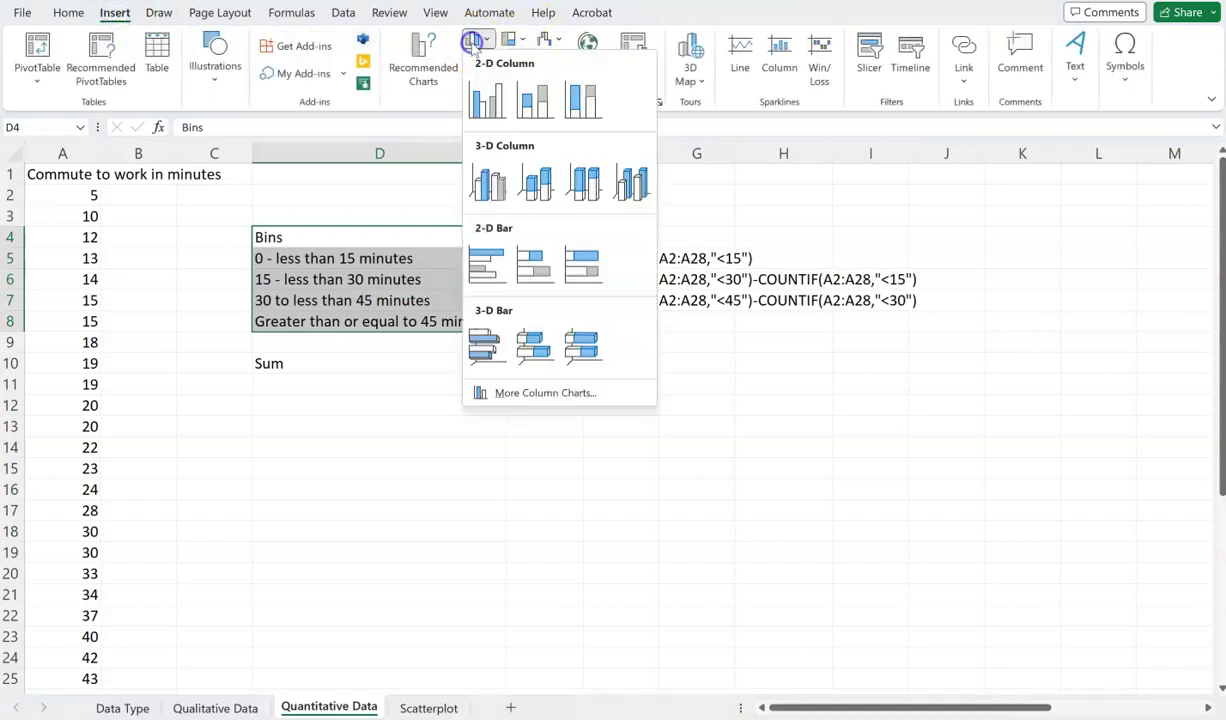
{"action": "left_click", "coordinate": [487, 100]}
{"action": "left_click_drag", "start_coordinate": [451, 271], "coordinate": [709, 190]}
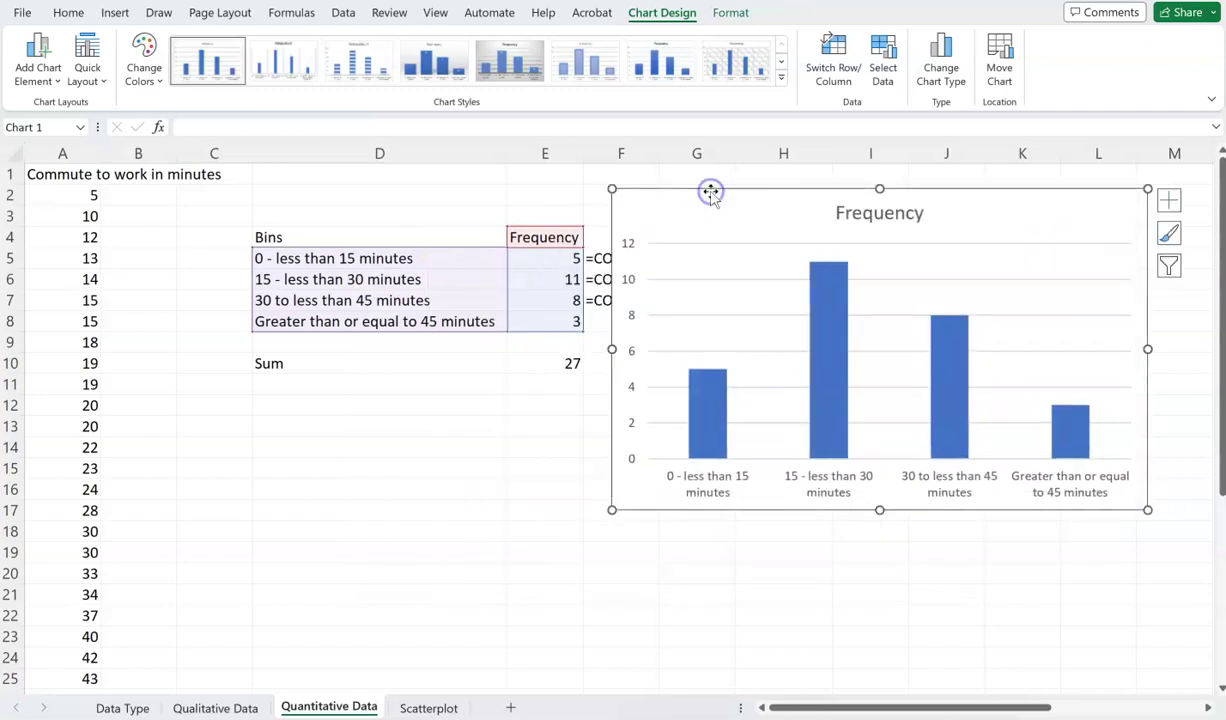
{"action": "left_click", "coordinate": [313, 422]}
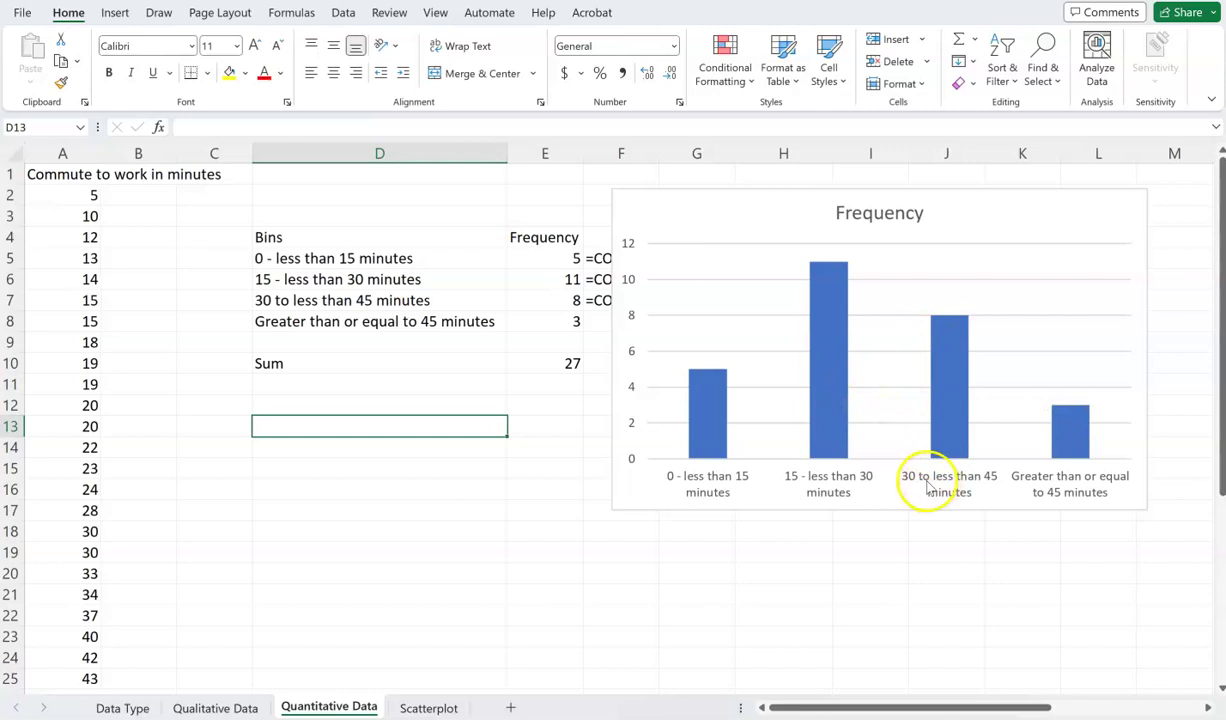
Step: Delete the Frequency column chart from the sheet
{"action": "left_click", "coordinate": [1037, 213]}
{"action": "key", "text": "Delete"}
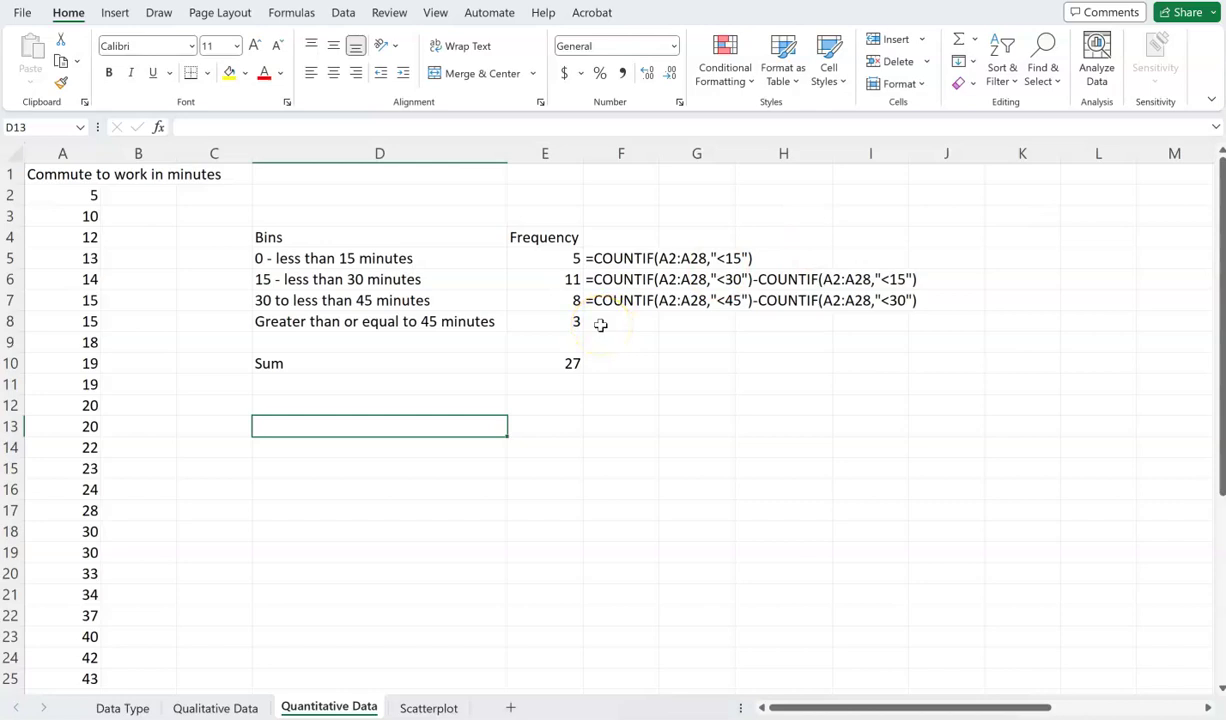
Step: Copy the Bins heading and bin labels from D4:D9 to a second table starting at D14
{"action": "left_click_drag", "start_coordinate": [369, 237], "coordinate": [377, 327]}
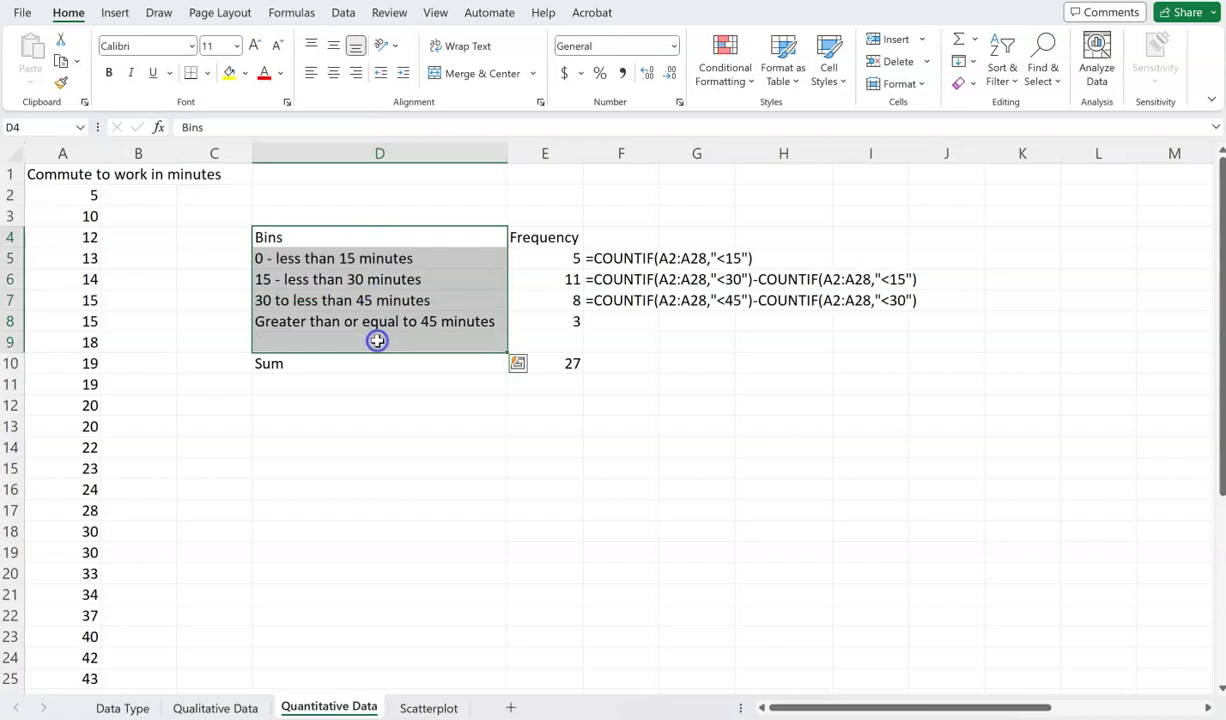
{"action": "key", "text": "ctrl+c"}
{"action": "key", "text": "Down"}
{"action": "key", "text": "Down"}
{"action": "key", "text": "Down"}
{"action": "key", "text": "Down"}
{"action": "key", "text": "Down"}
{"action": "key", "text": "Down"}
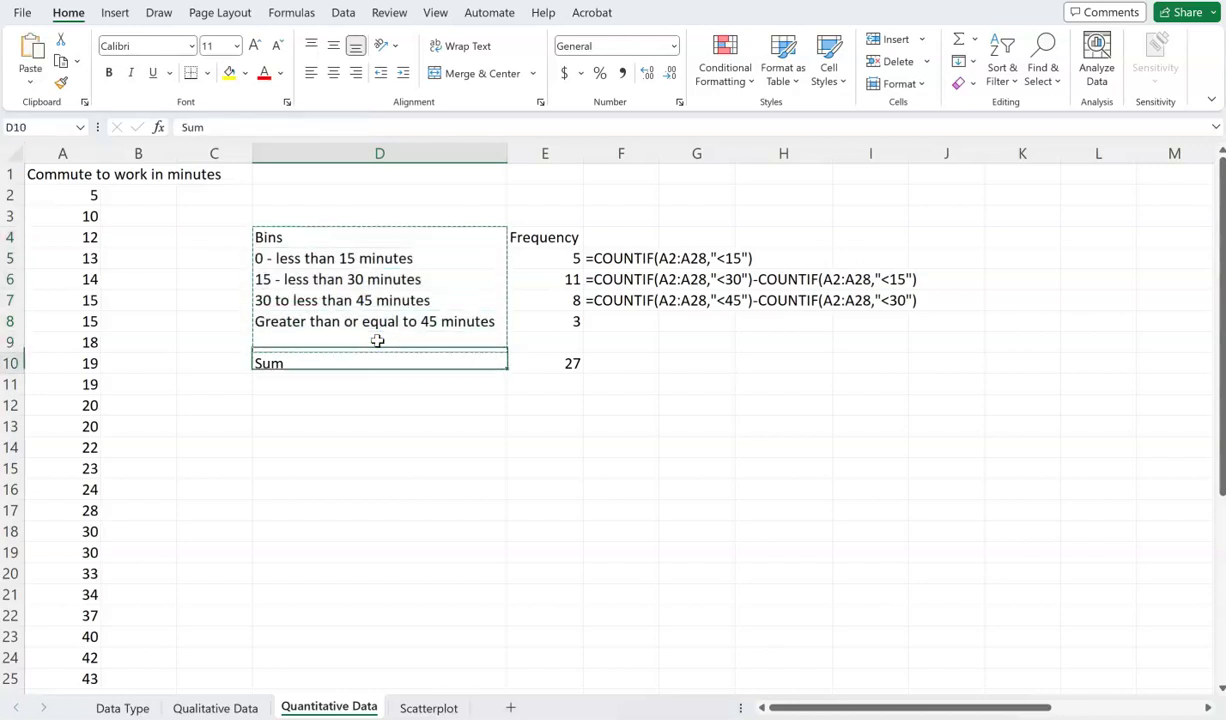
{"action": "key", "text": "ctrl+v"}
Step: Enter the heading Relative Frequency in E14 beside the copied Bins heading
{"action": "key", "text": "Right"}
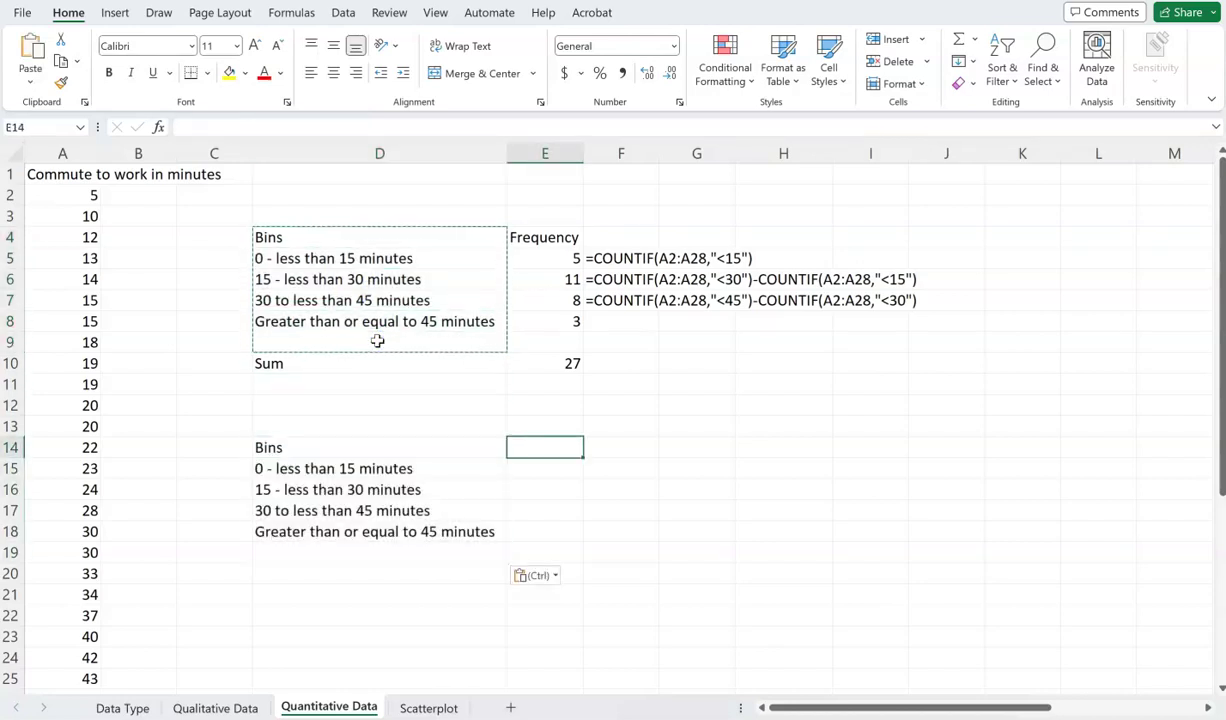
{"action": "type", "text": "Relative"}
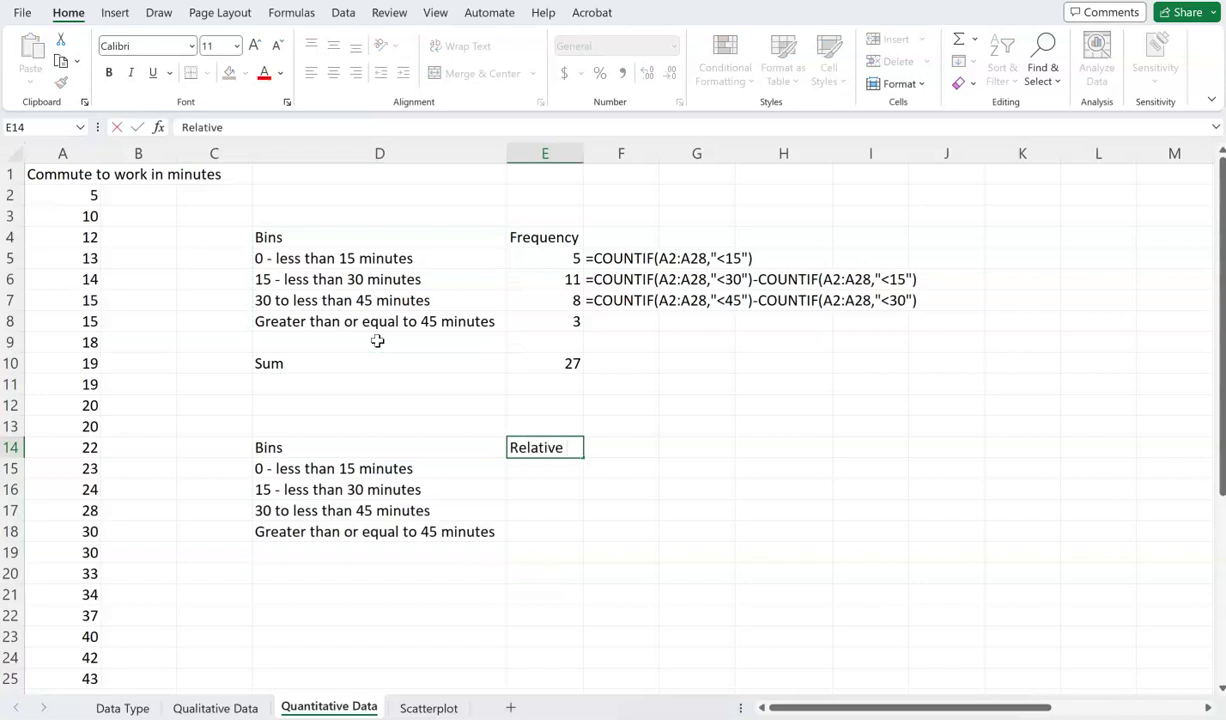
{"action": "type", "text": " Frequency"}
{"action": "key", "text": "Return"}
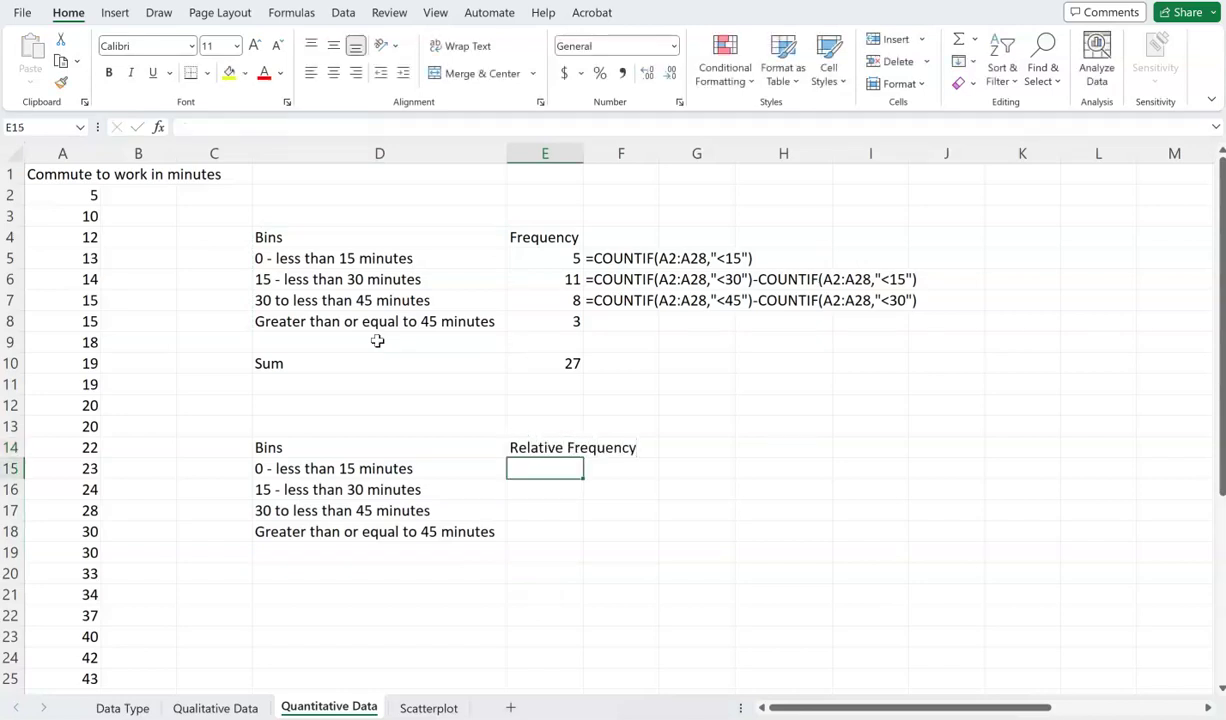
Step: Calculate the first bin's relative frequency in E15 with the formula =E5/E10
{"action": "type", "text": "="}
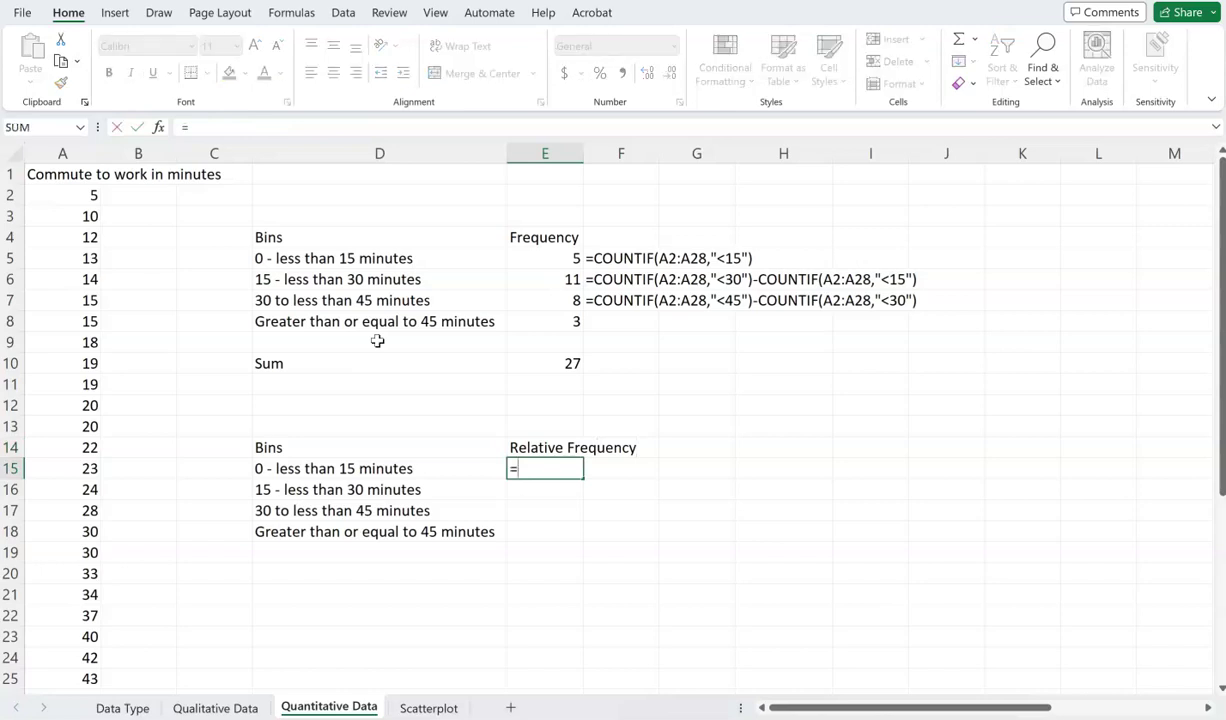
{"action": "key", "text": "Up"}
{"action": "key", "text": "Up"}
{"action": "key", "text": "Up"}
{"action": "key", "text": "Up"}
{"action": "key", "text": "Up"}
{"action": "key", "text": "Up"}
{"action": "key", "text": "Up"}
{"action": "key", "text": "Up"}
{"action": "key", "text": "Up"}
{"action": "key", "text": "Up"}
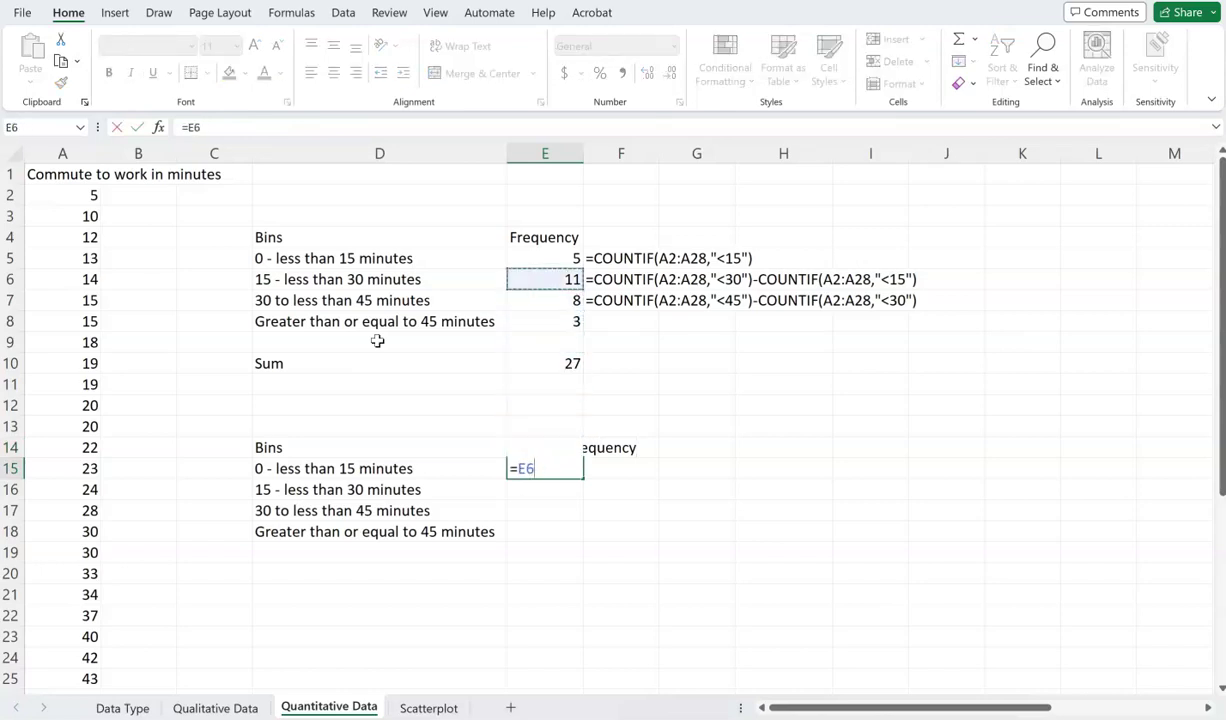
{"action": "type", "text": "/"}
{"action": "key", "text": "Up"}
{"action": "key", "text": "Up"}
{"action": "key", "text": "Up"}
{"action": "key", "text": "Up"}
{"action": "key", "text": "Up"}
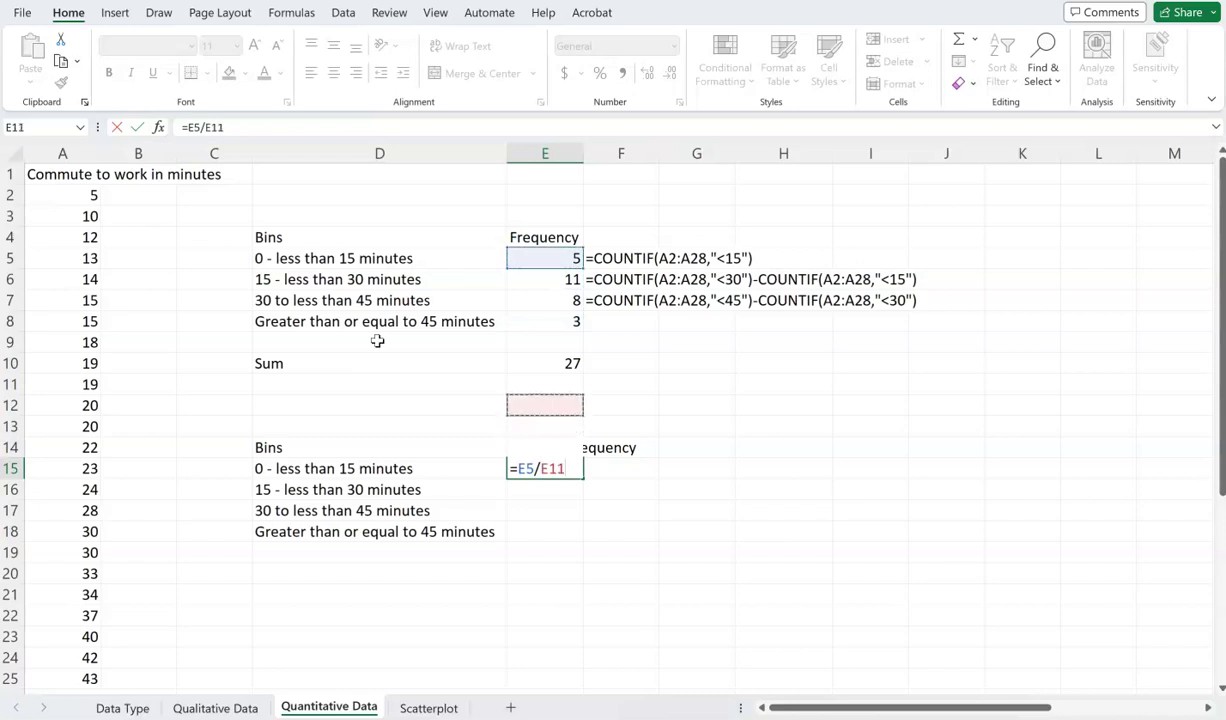
{"action": "key", "text": "Return"}
Step: Make the divisor absolute so E15 holds =E5/$E$10, and show that formula as text in F15
{"action": "key", "text": "Up"}
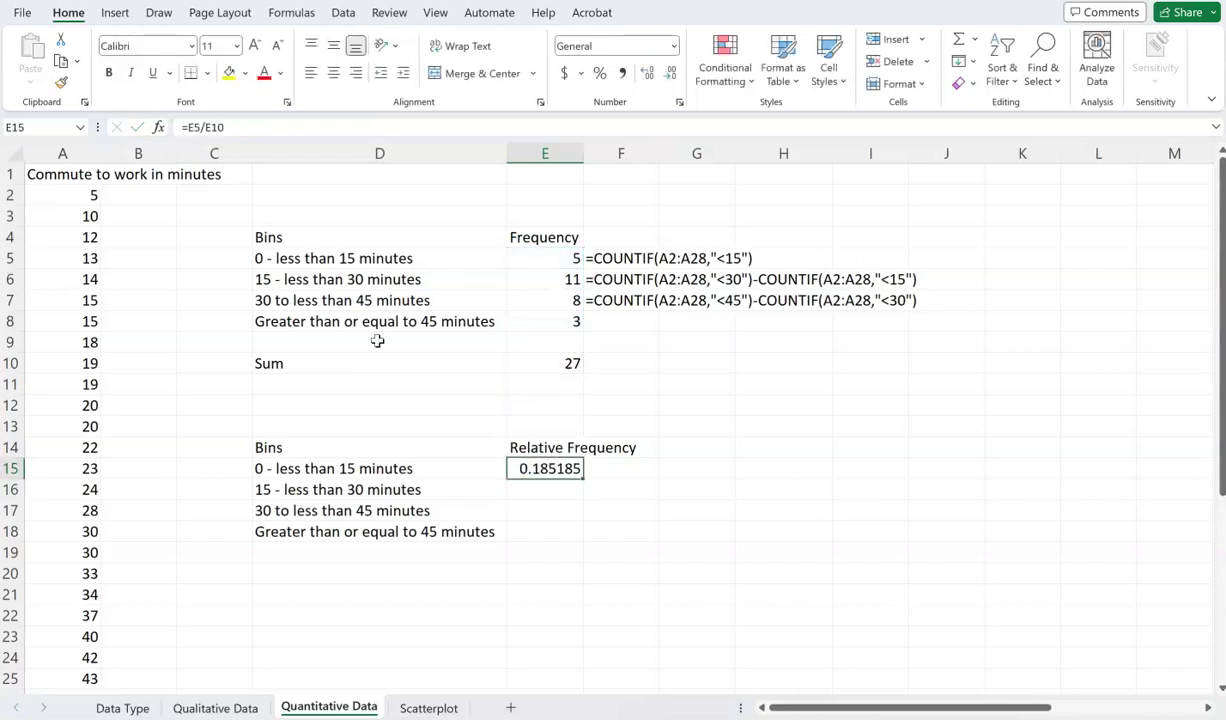
{"action": "left_click", "coordinate": [246, 123]}
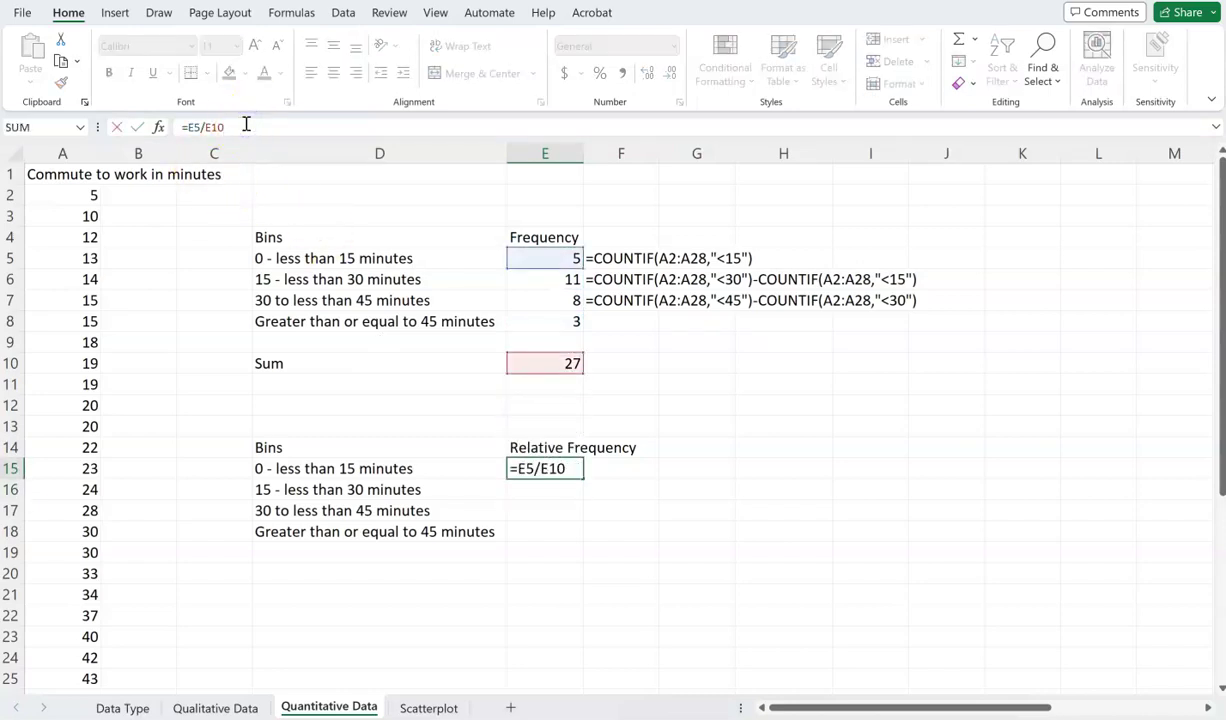
{"action": "type", "text": "$"}
{"action": "key", "text": "Right"}
{"action": "type", "text": "$"}
{"action": "key", "text": "Return"}
{"action": "key", "text": "Up"}
{"action": "left_click", "coordinate": [274, 125]}
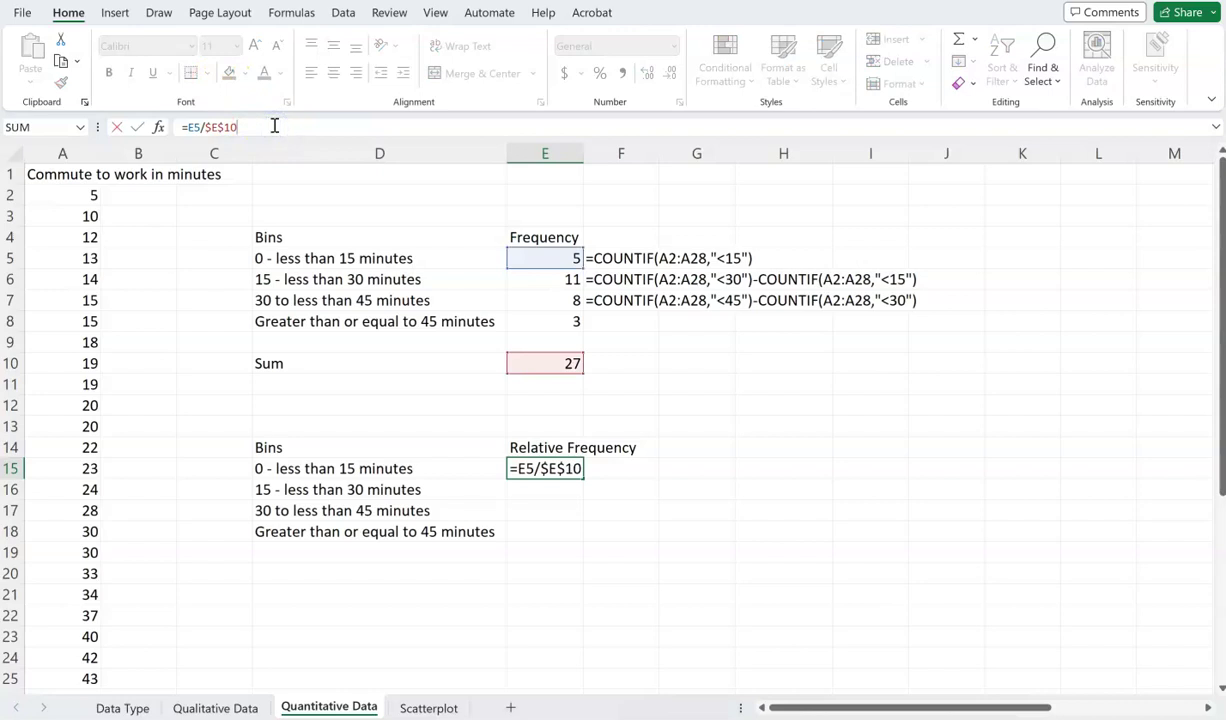
{"action": "key", "text": "Return"}
Step: Fill the relative frequency formula from E15 down to E18 for the remaining bins
{"action": "left_click", "coordinate": [532, 466]}
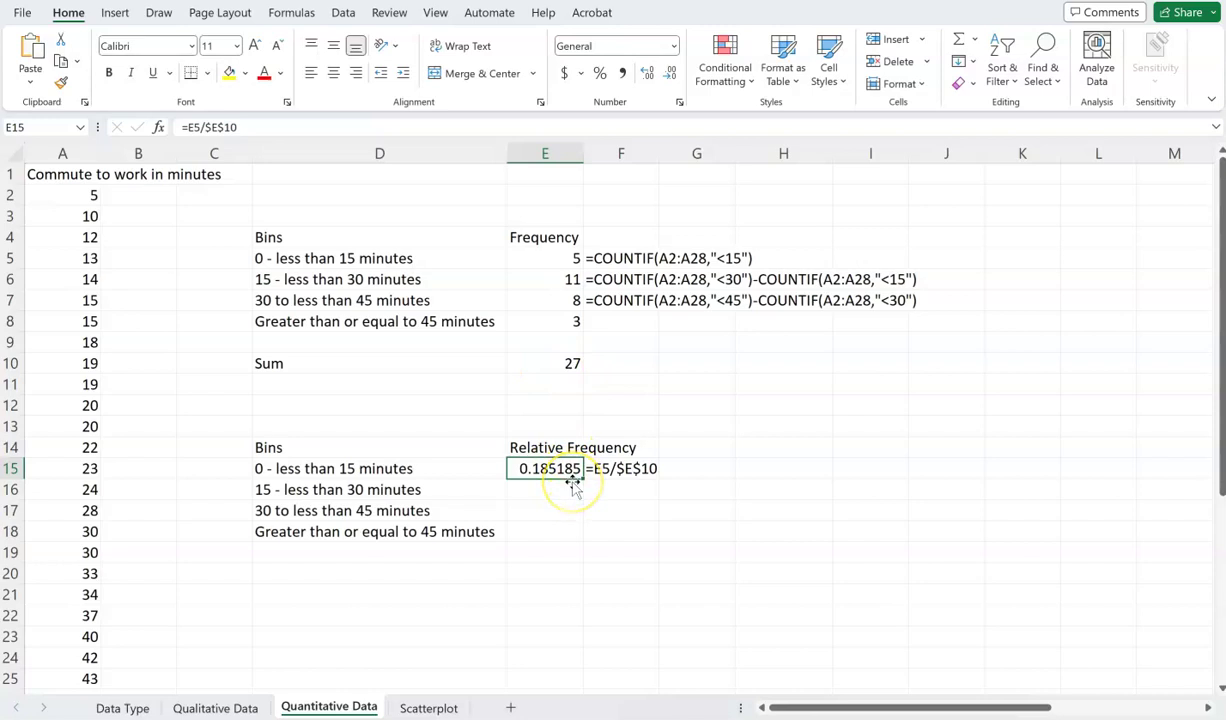
{"action": "left_click_drag", "start_coordinate": [581, 478], "coordinate": [583, 542]}
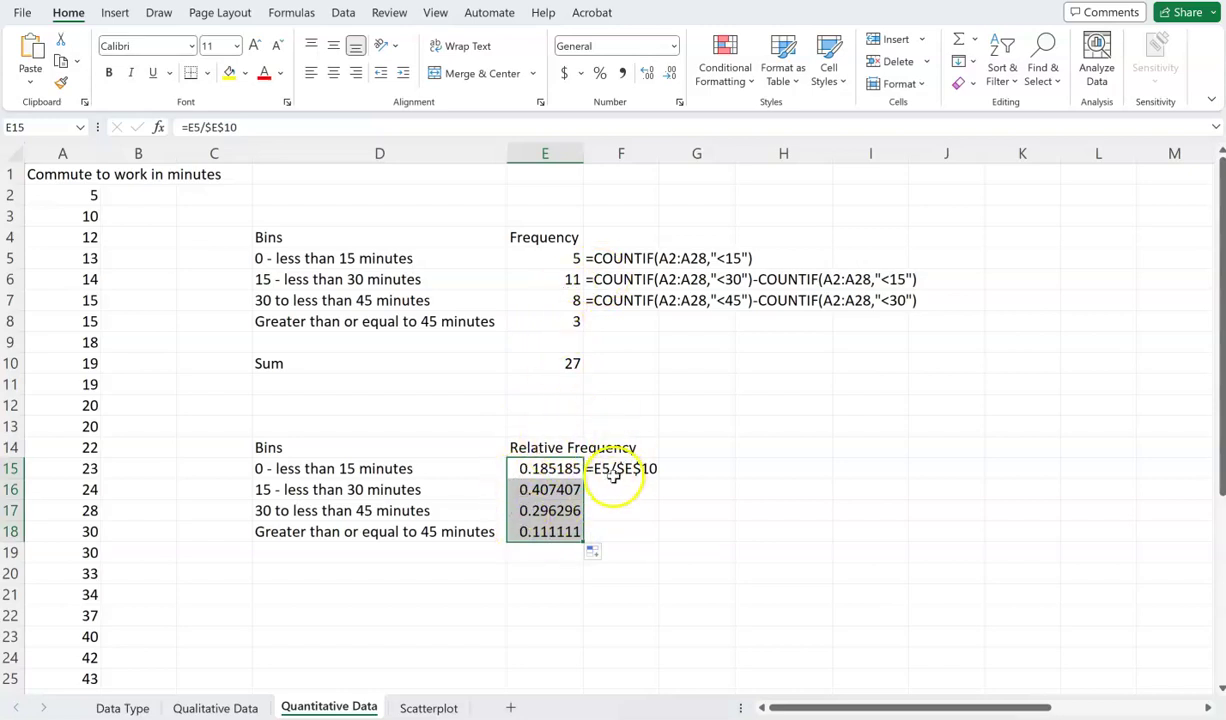
{"action": "left_click", "coordinate": [529, 571]}
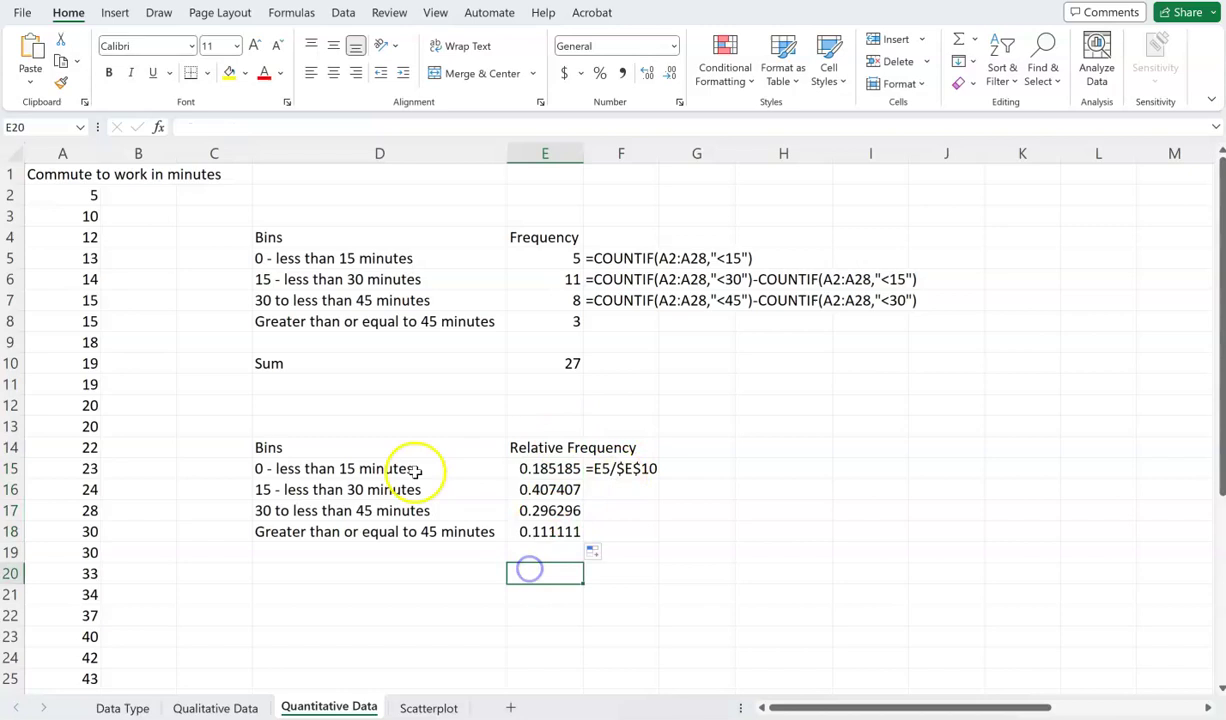
Step: Insert a 2-D clustered column chart of the relative frequencies in D14:E18 and place it beside the tables
{"action": "left_click_drag", "start_coordinate": [353, 447], "coordinate": [531, 525]}
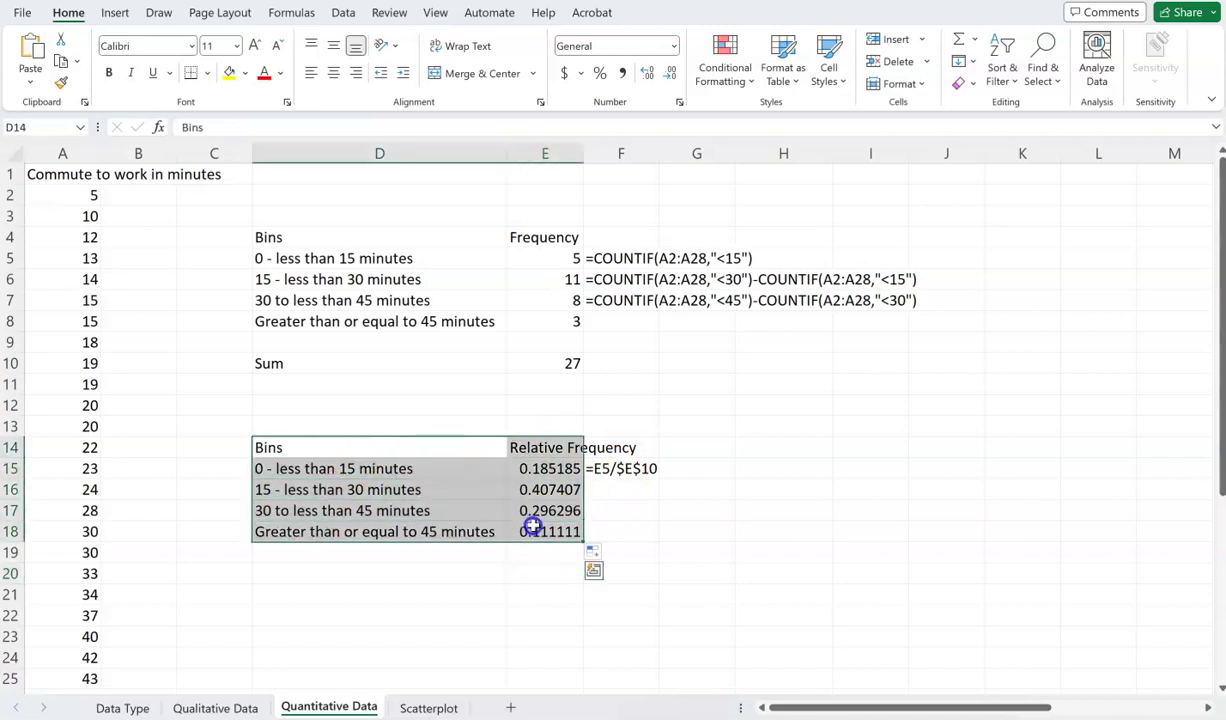
{"action": "left_click", "coordinate": [115, 12]}
{"action": "left_click", "coordinate": [476, 39]}
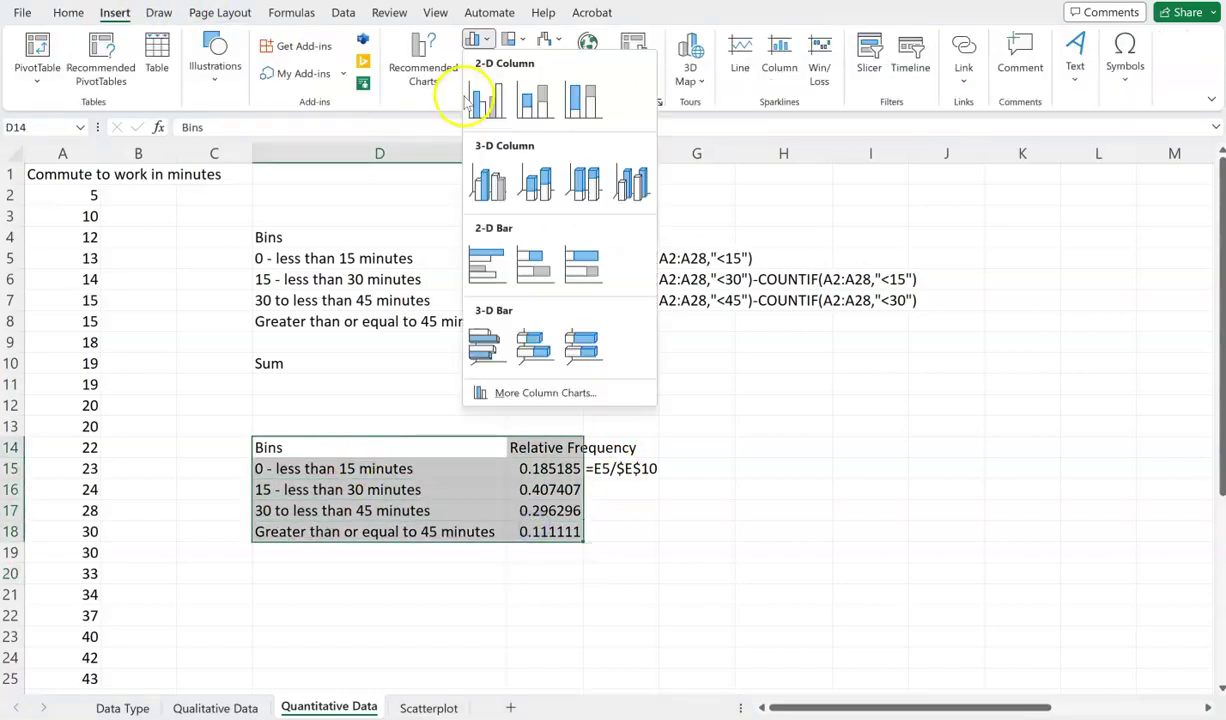
{"action": "left_click", "coordinate": [490, 101]}
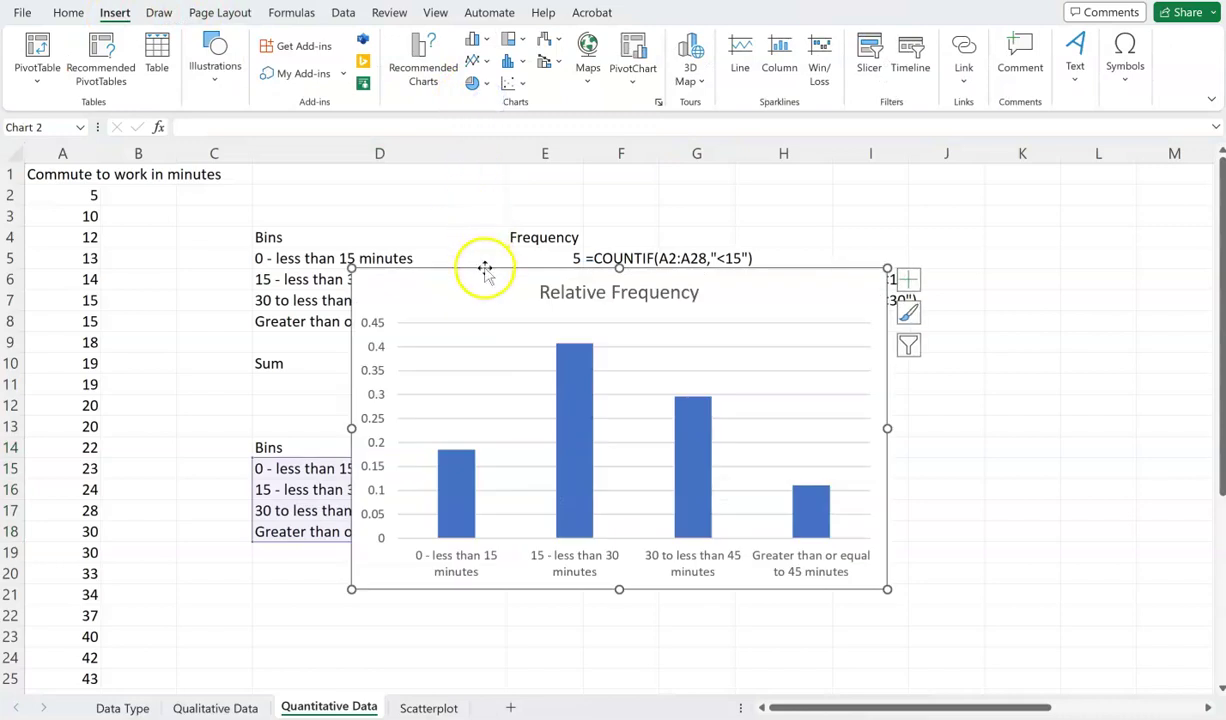
{"action": "left_click_drag", "start_coordinate": [497, 268], "coordinate": [739, 301]}
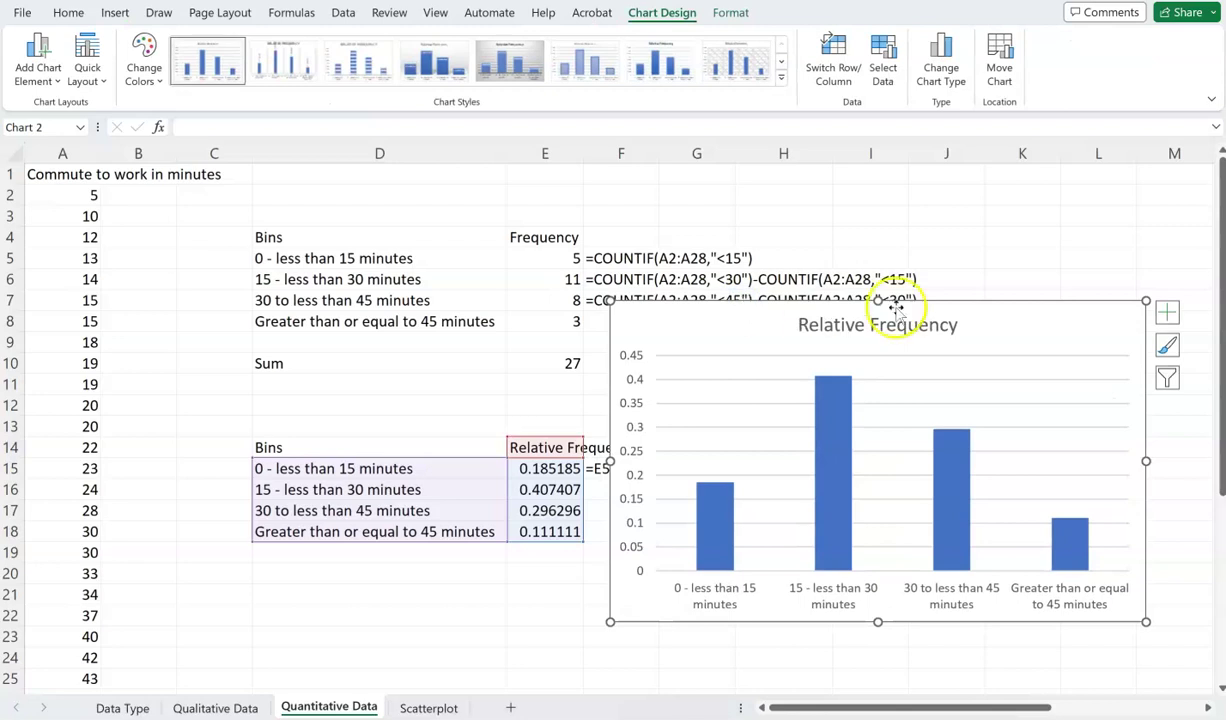
{"action": "mouse_move", "coordinate": [842, 428]}
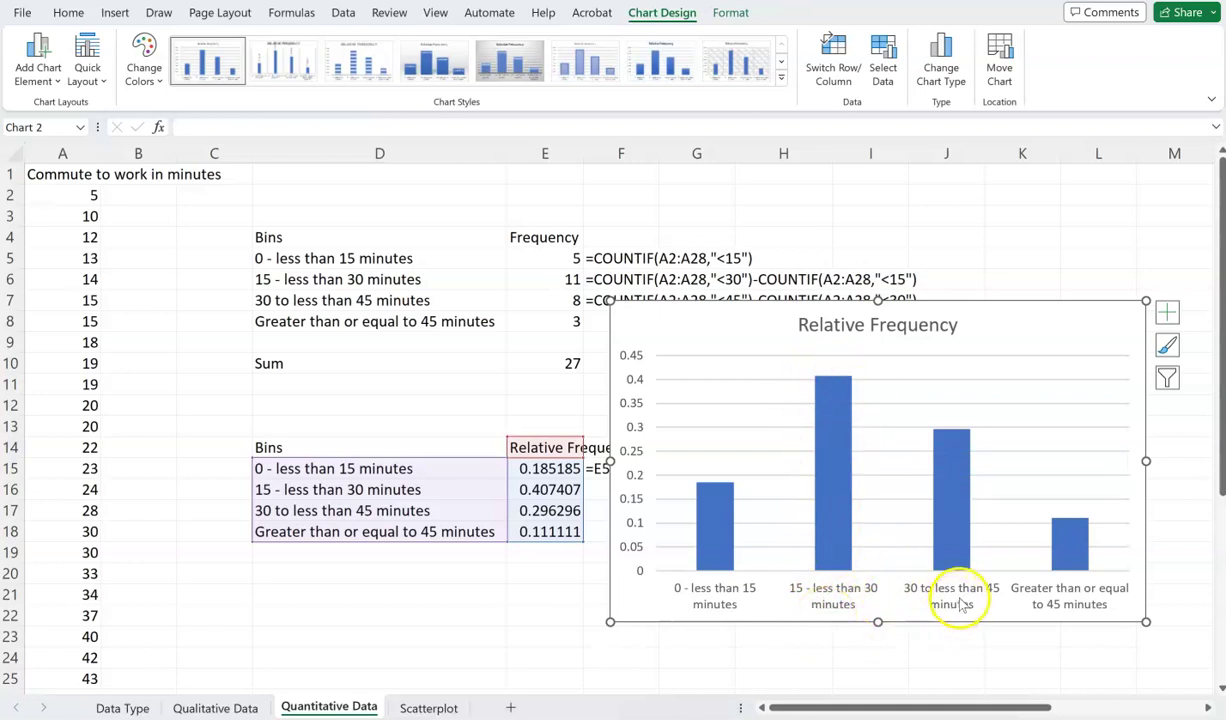
{"action": "mouse_move", "coordinate": [930, 561]}
{"action": "left_click", "coordinate": [944, 453]}
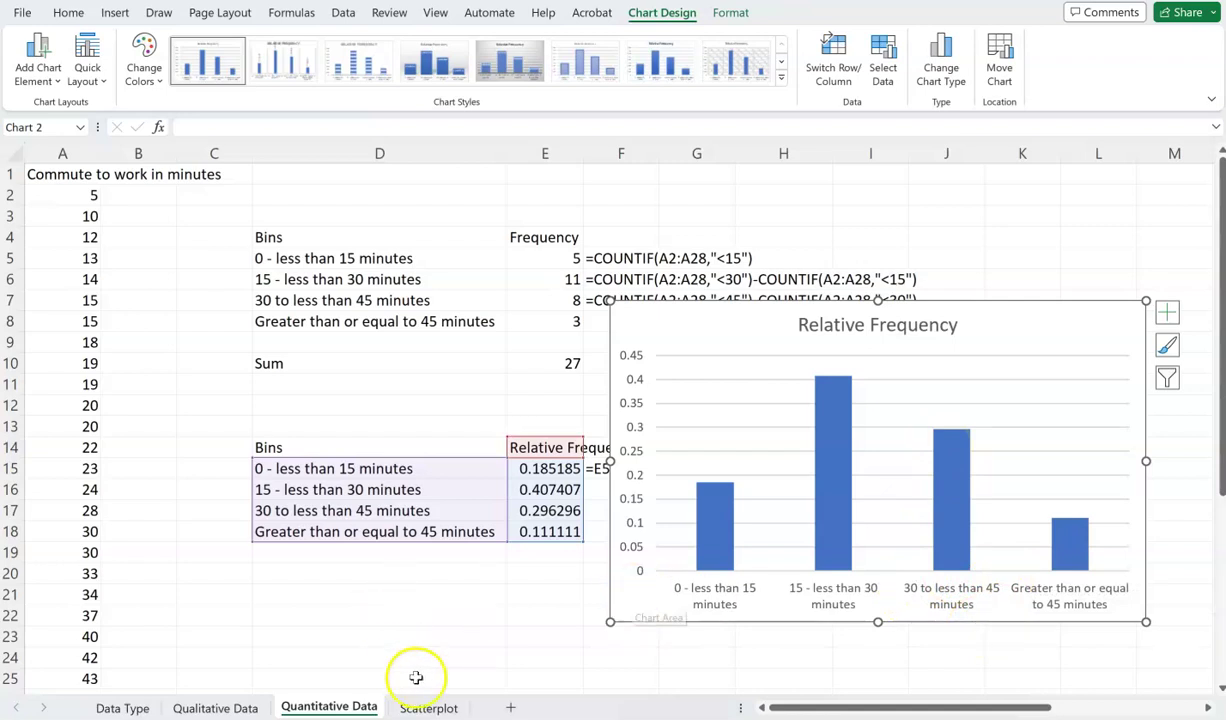
Step: On the Scatterplot sheet, insert a markers-only scatter chart of GPA and Starting Salary from A3:B18
{"action": "left_click", "coordinate": [425, 708]}
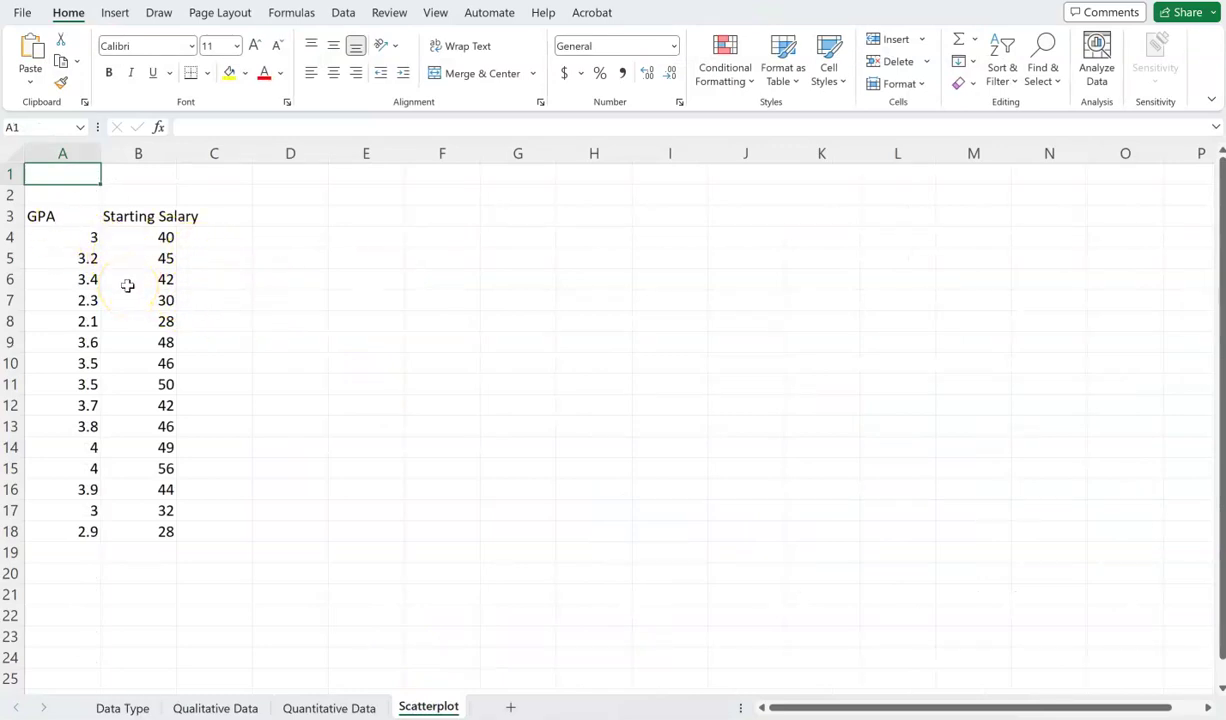
{"action": "left_click_drag", "start_coordinate": [71, 214], "coordinate": [129, 538]}
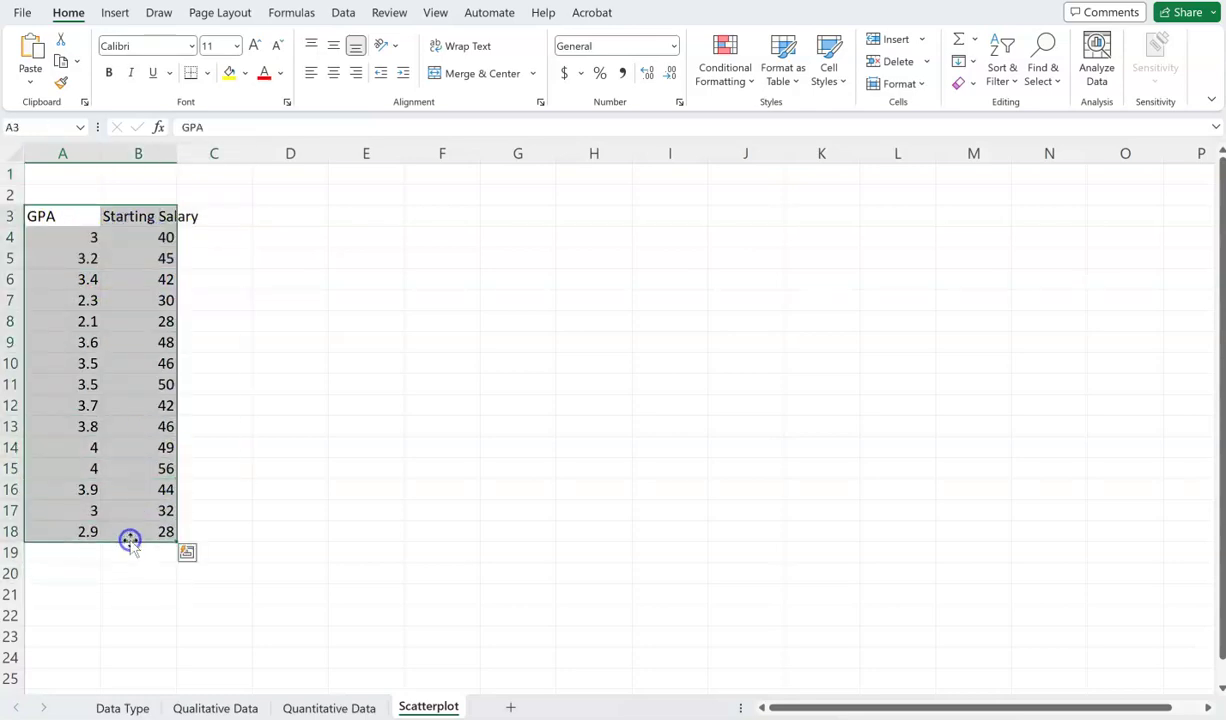
{"action": "left_click", "coordinate": [114, 12]}
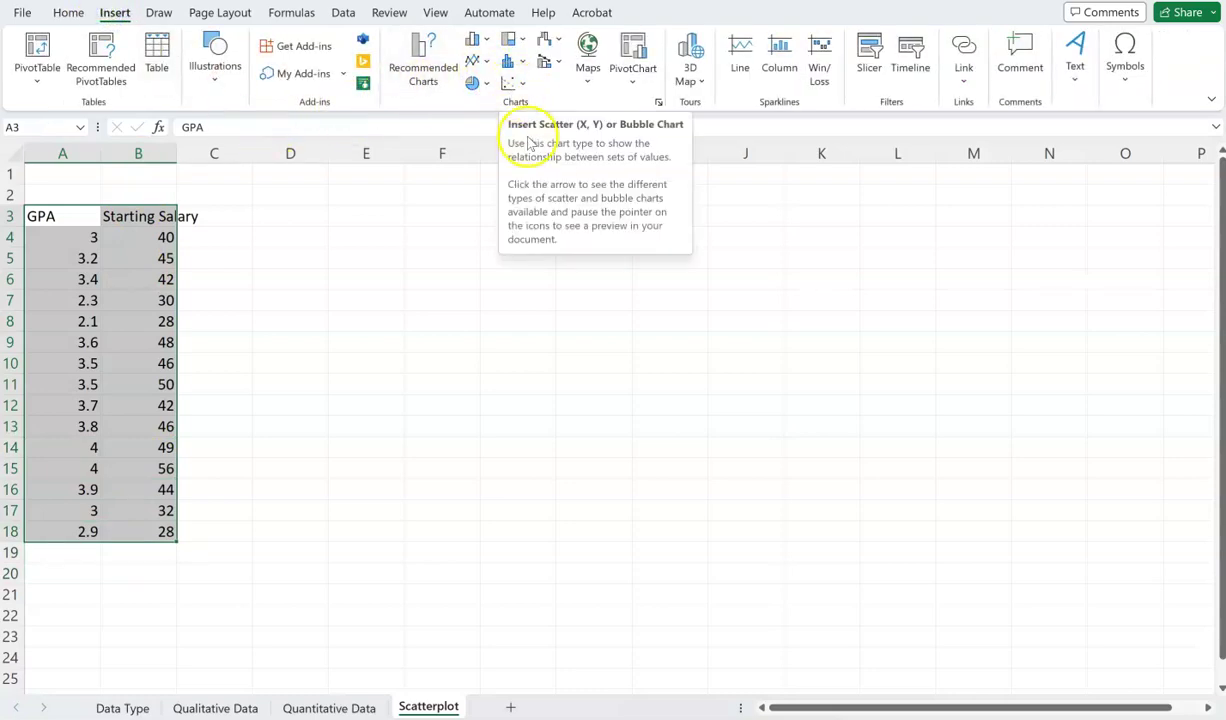
{"action": "left_click", "coordinate": [508, 85]}
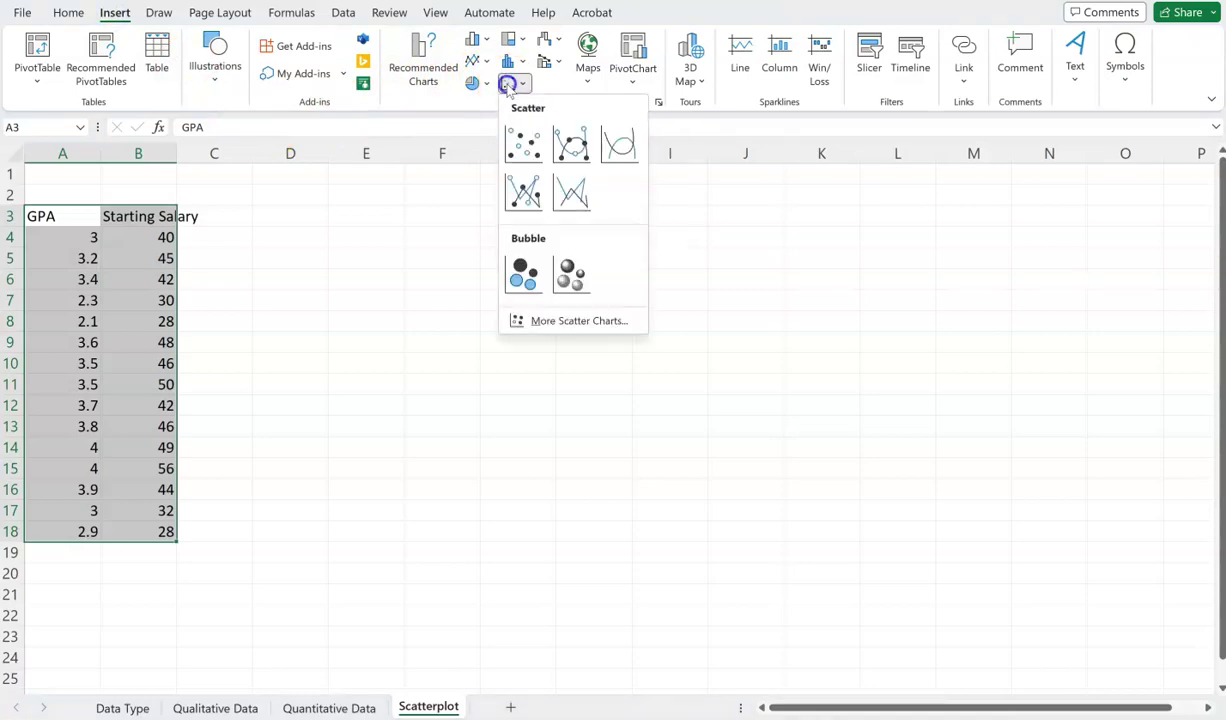
{"action": "left_click", "coordinate": [520, 142]}
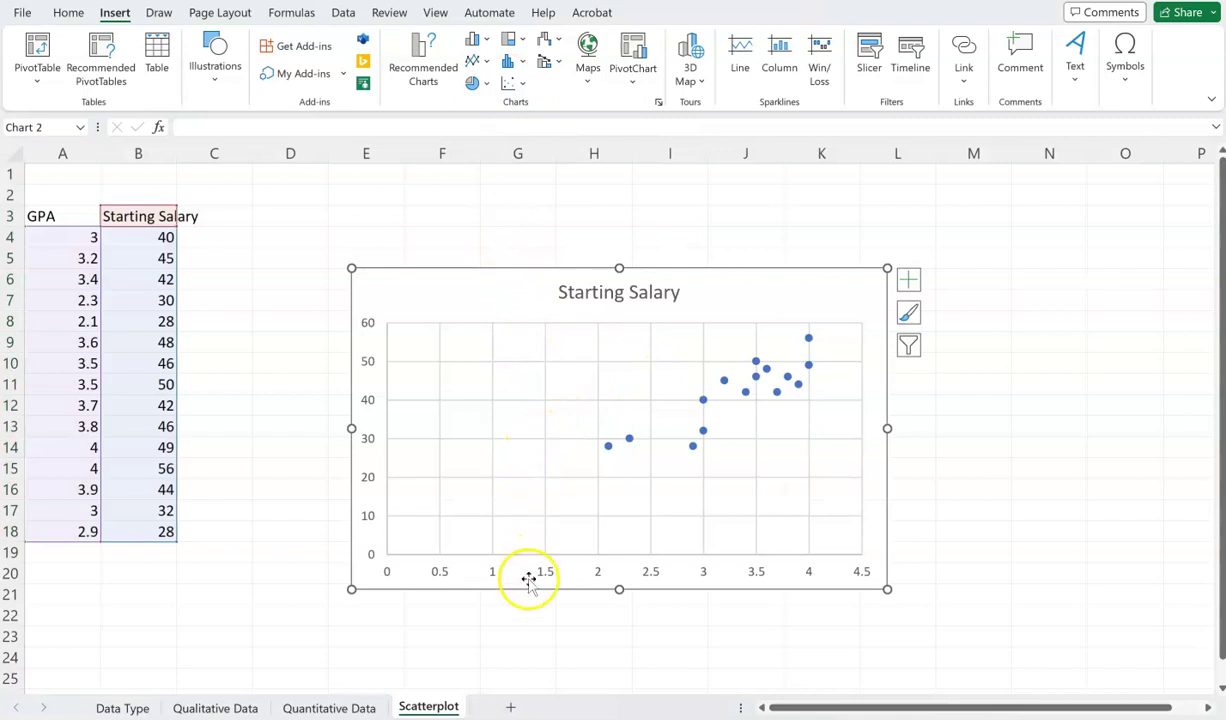
Step: With the black pen, circle GPA, draw an arrow to Starting Salary, add arrows along both chart axes, and trace the points' rising trend
{"action": "left_click", "coordinate": [876, 597]}
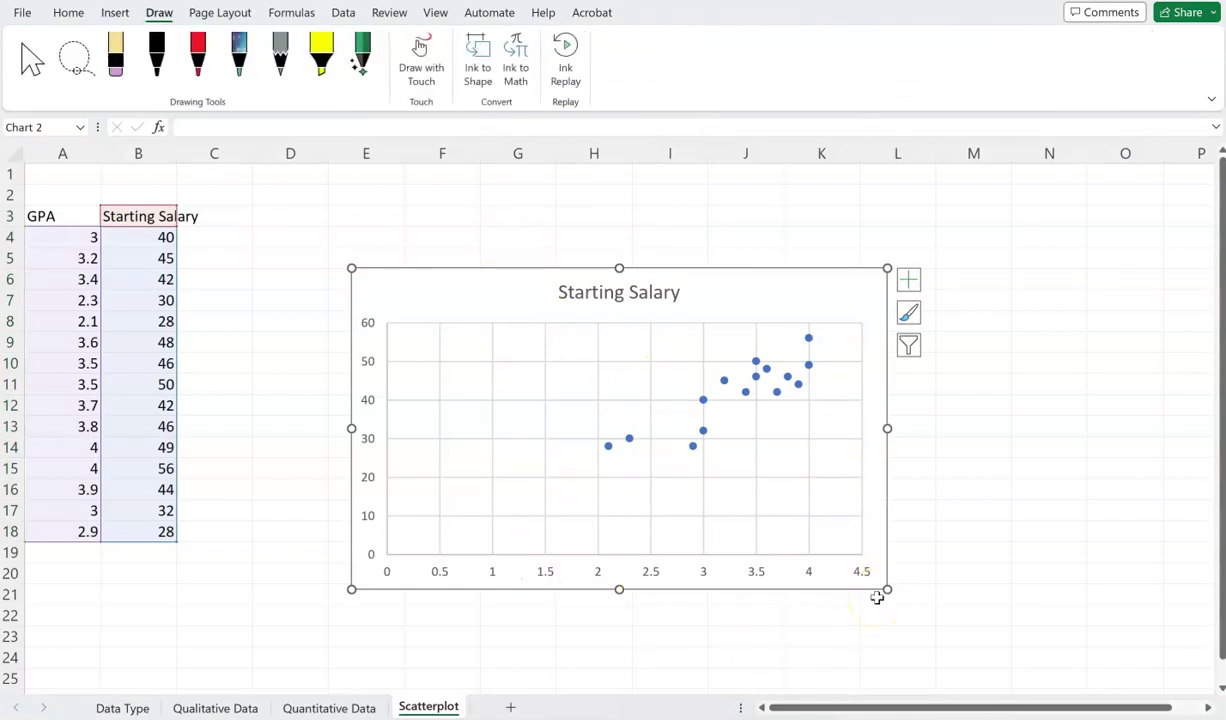
{"action": "left_click", "coordinate": [156, 55]}
{"action": "left_click_drag", "start_coordinate": [608, 463], "coordinate": [826, 343]}
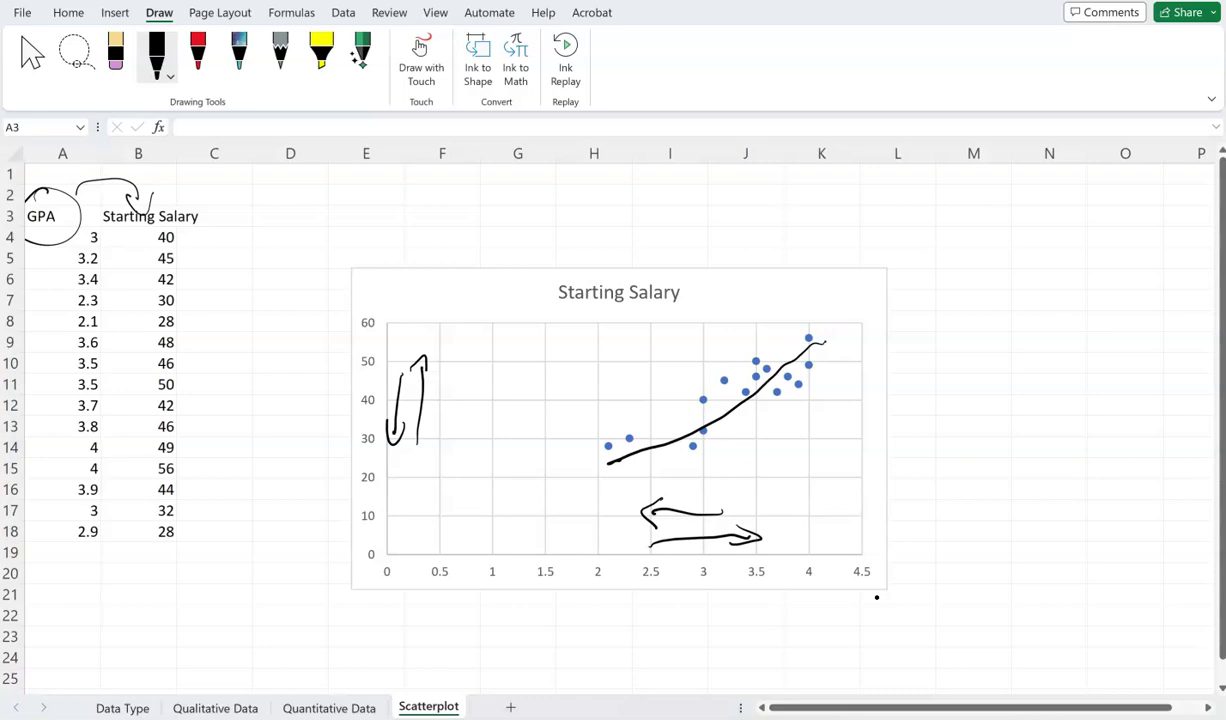
Step: Undo the pen arrows along the chart axes and the ink trend line over the points
{"action": "key", "text": "ctrl+z"}
{"action": "key", "text": "ctrl+z"}
{"action": "key", "text": "ctrl+z"}
{"action": "key", "text": "ctrl+z"}
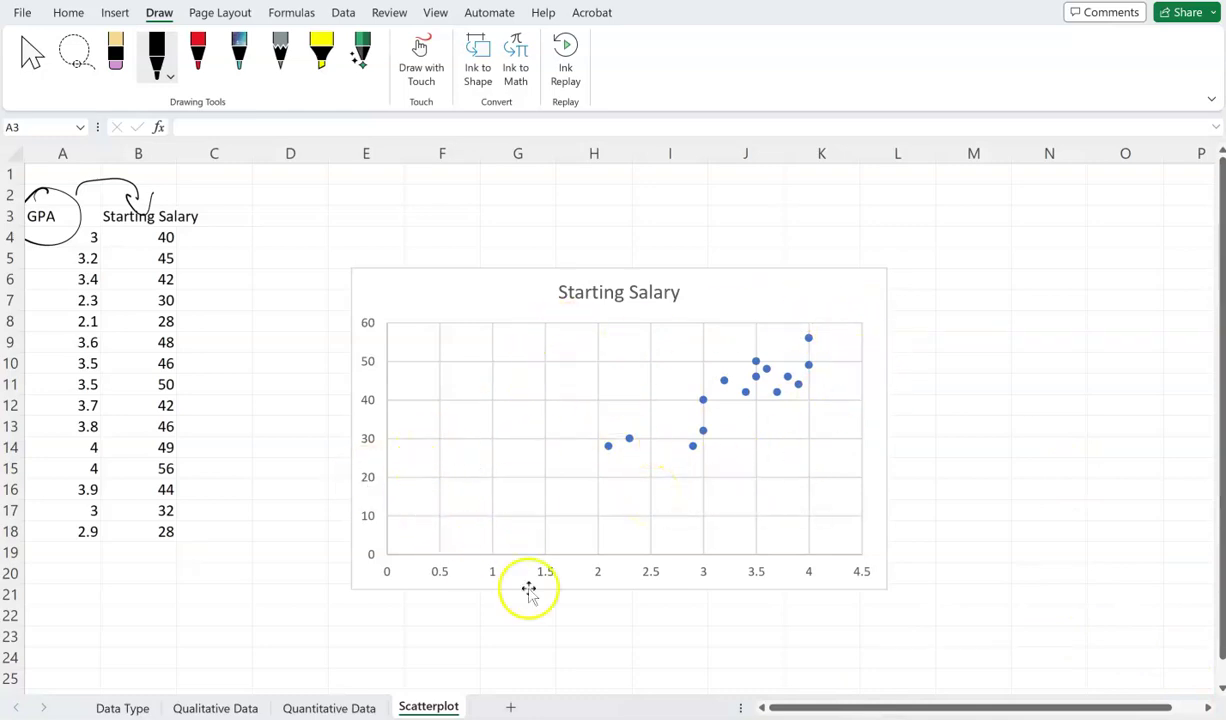
Step: Set the minimum bound of the scatter chart's vertical axis to 20
{"action": "left_click", "coordinate": [372, 452]}
{"action": "right_click", "coordinate": [370, 447]}
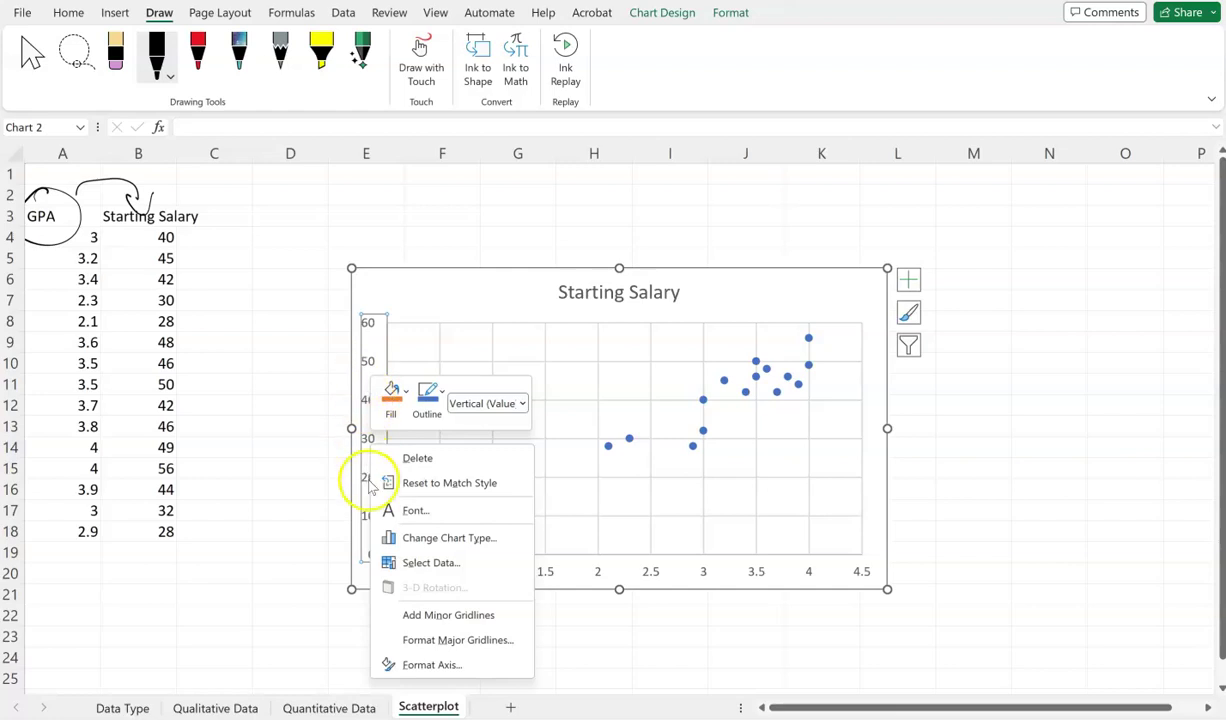
{"action": "left_click", "coordinate": [432, 665]}
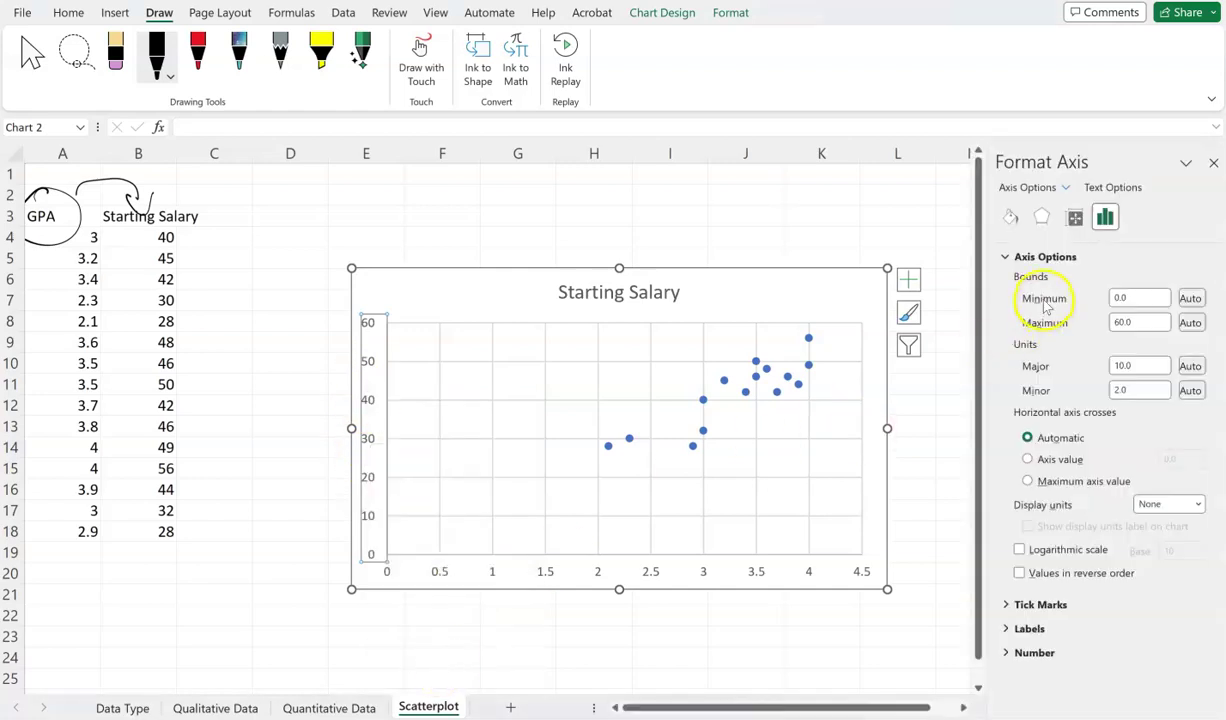
{"action": "left_click", "coordinate": [1142, 298]}
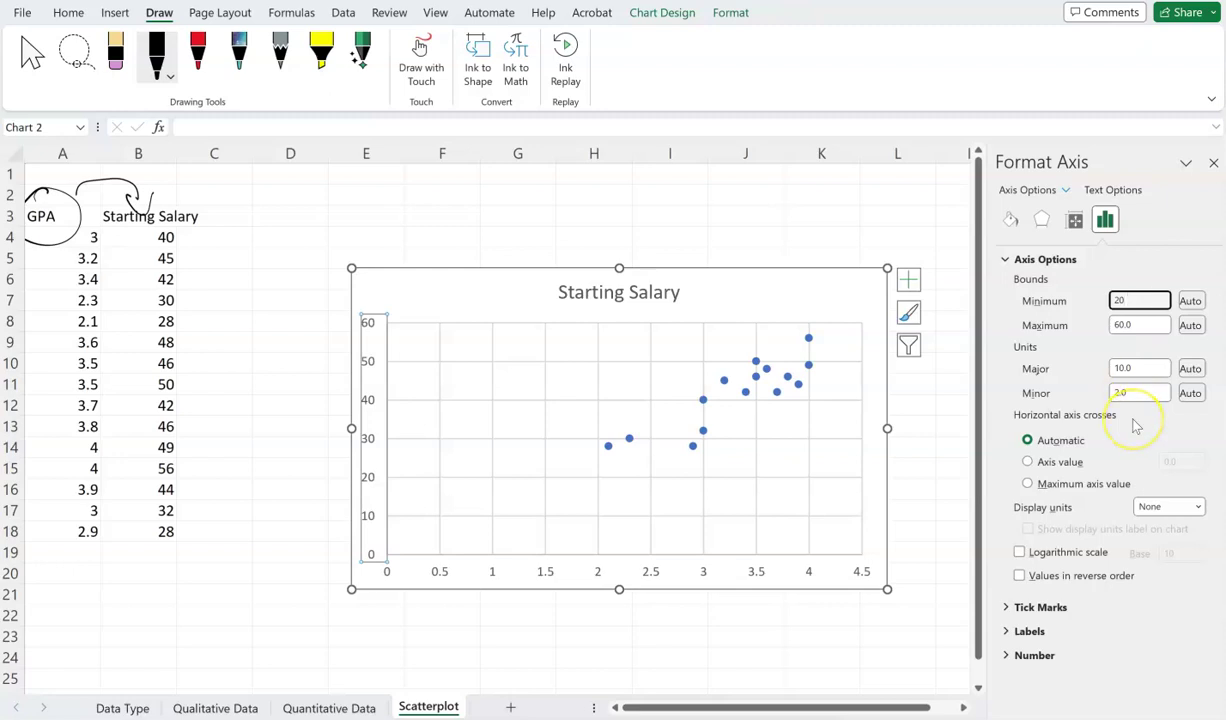
{"action": "key", "text": "Return"}
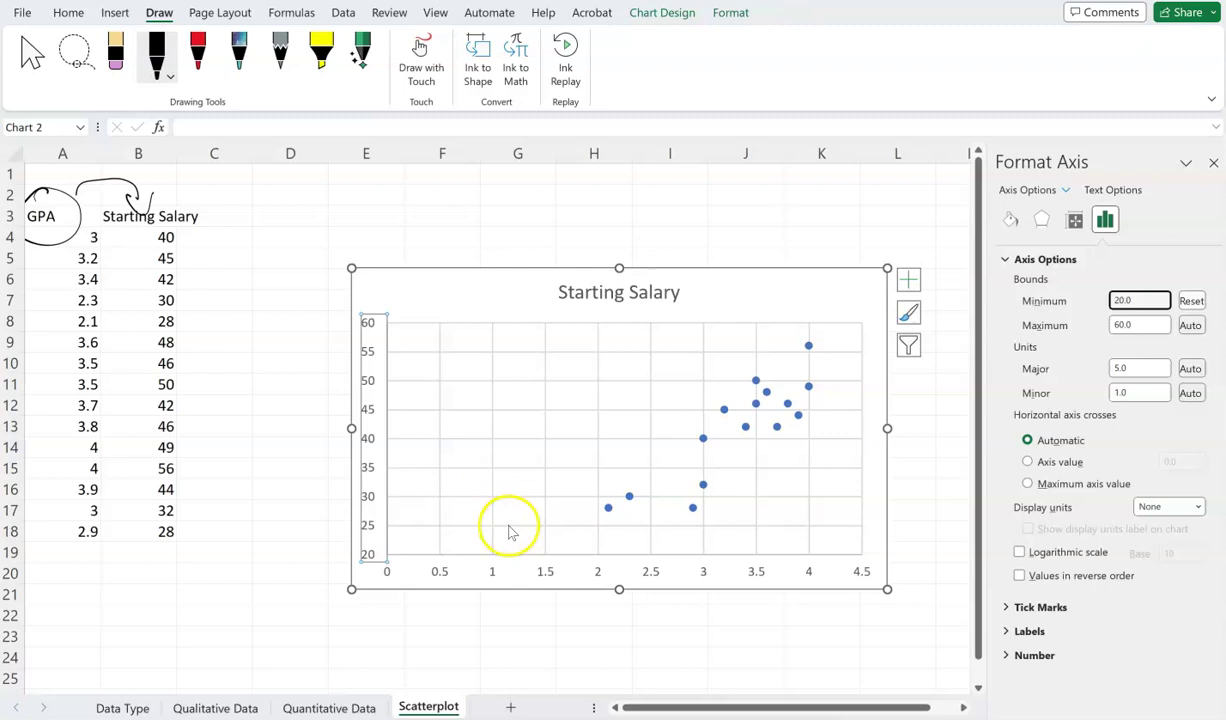
{"action": "left_click", "coordinate": [1212, 164]}
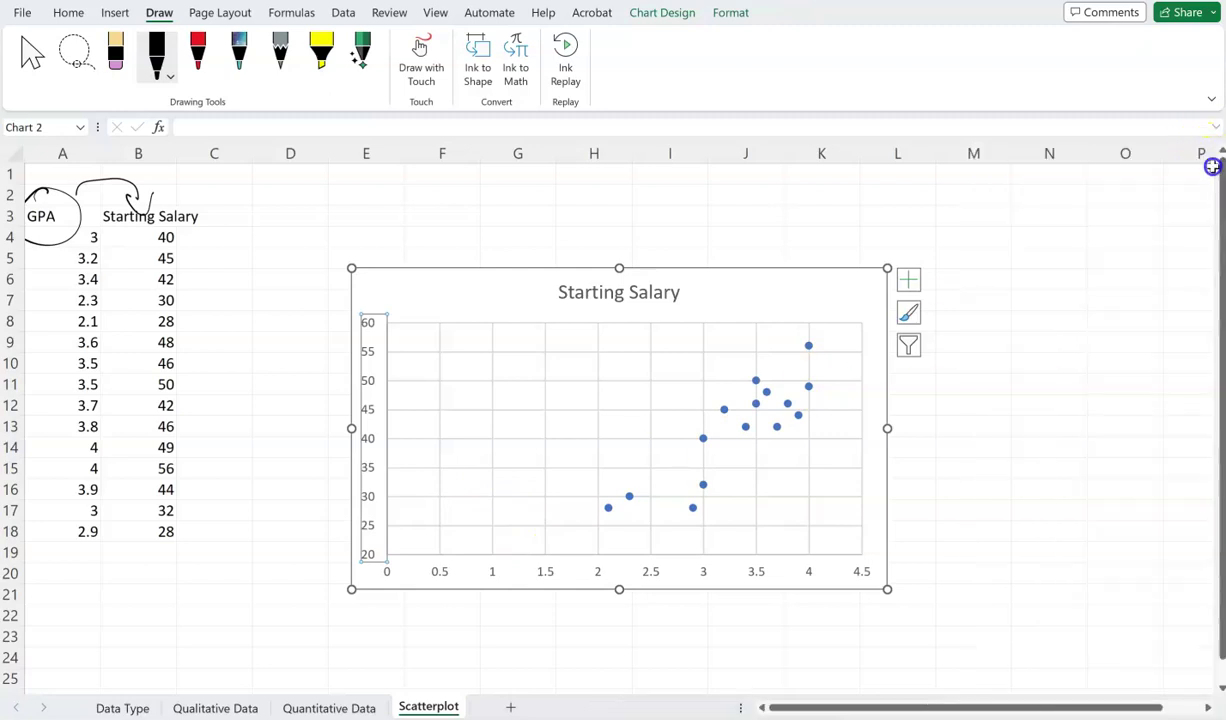
Step: Set the scatter chart's horizontal axis bounds to a minimum of 2 and a maximum of 4.1
{"action": "right_click", "coordinate": [446, 580]}
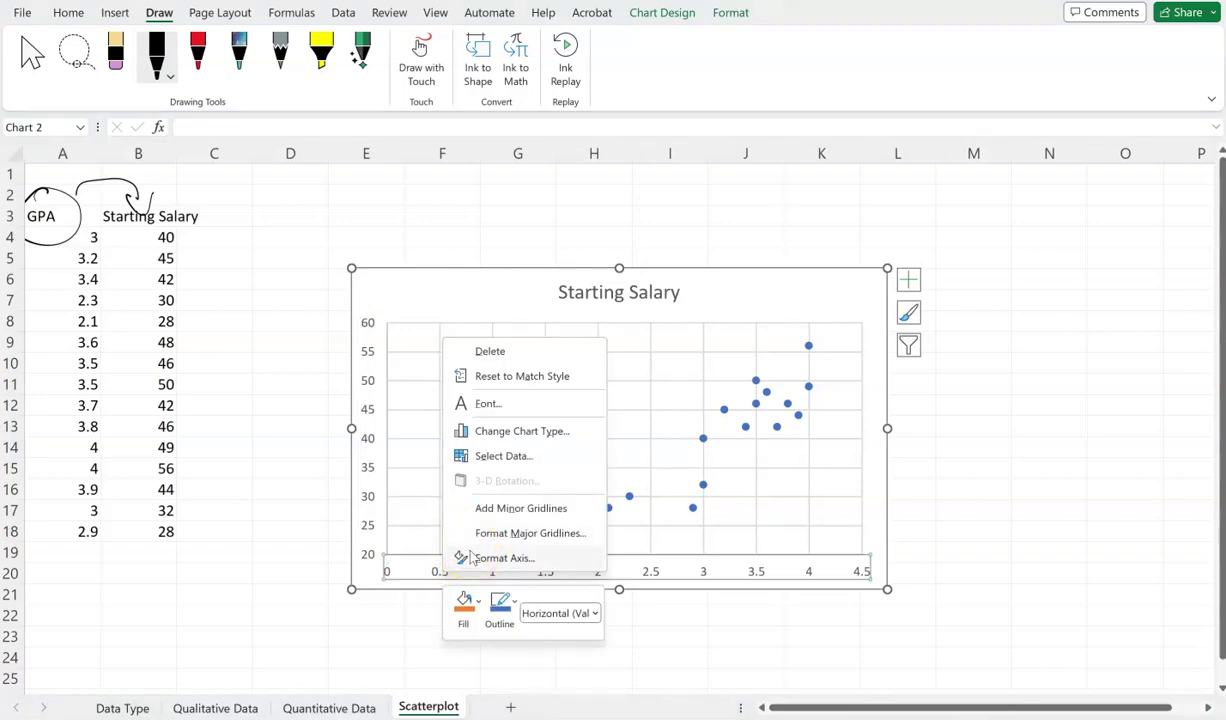
{"action": "left_click", "coordinate": [490, 566]}
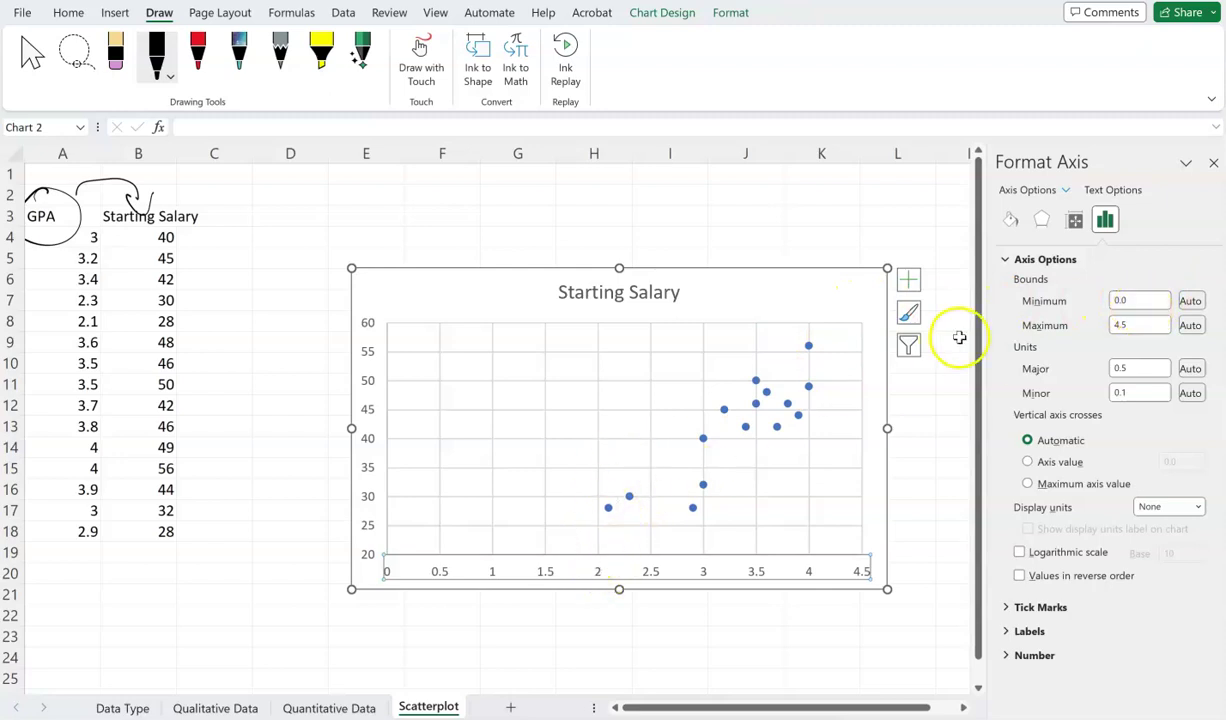
{"action": "double_click", "coordinate": [1142, 300]}
{"action": "type", "text": "2"}
{"action": "key", "text": "Return"}
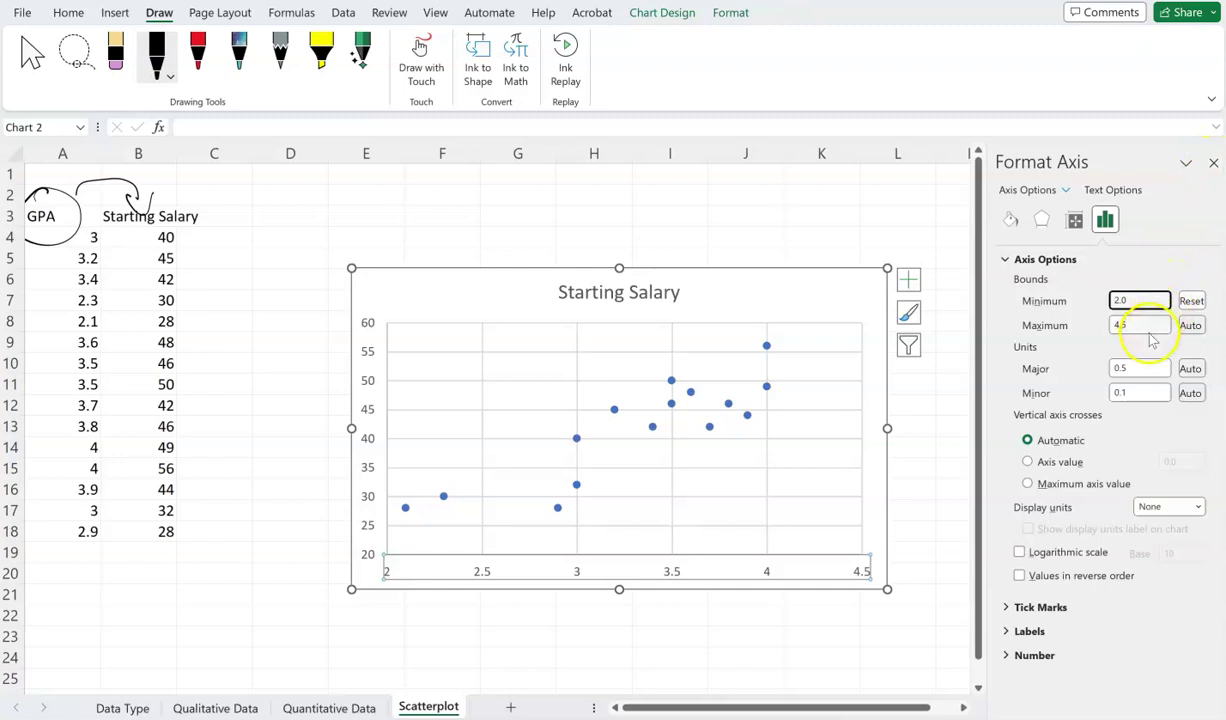
{"action": "key", "text": "BackSpace"}
{"action": "key", "text": "BackSpace"}
{"action": "key", "text": "Return"}
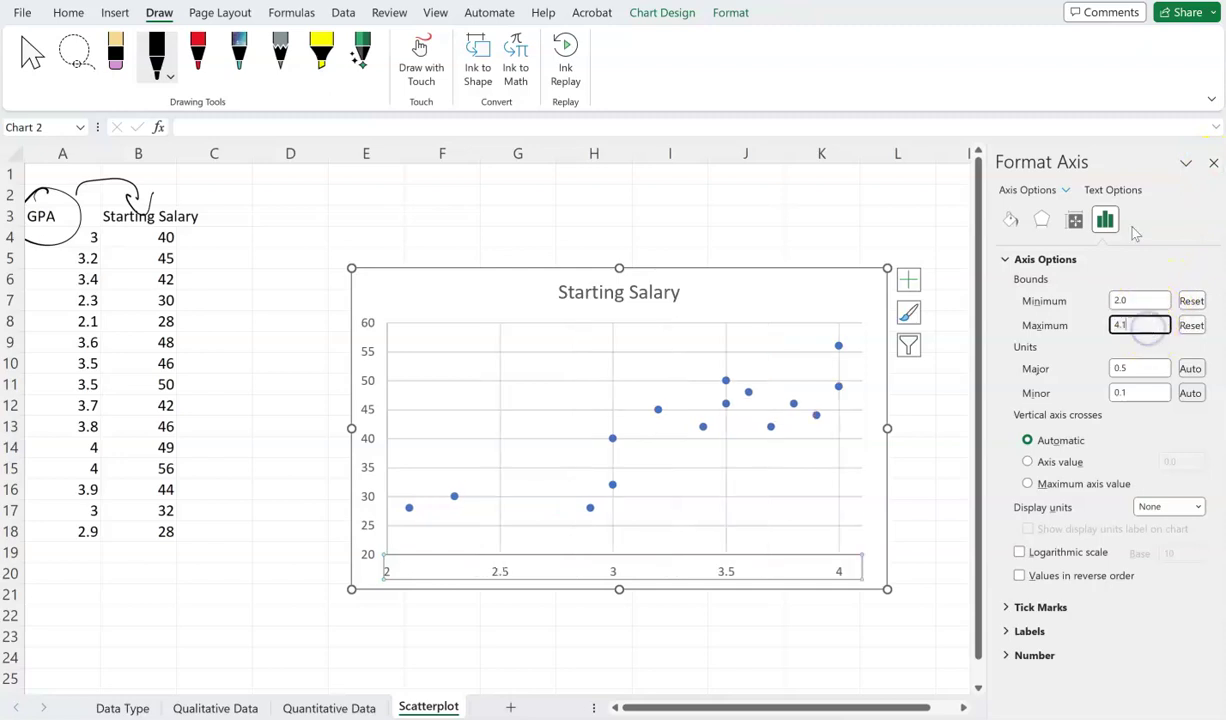
{"action": "left_click", "coordinate": [1213, 162]}
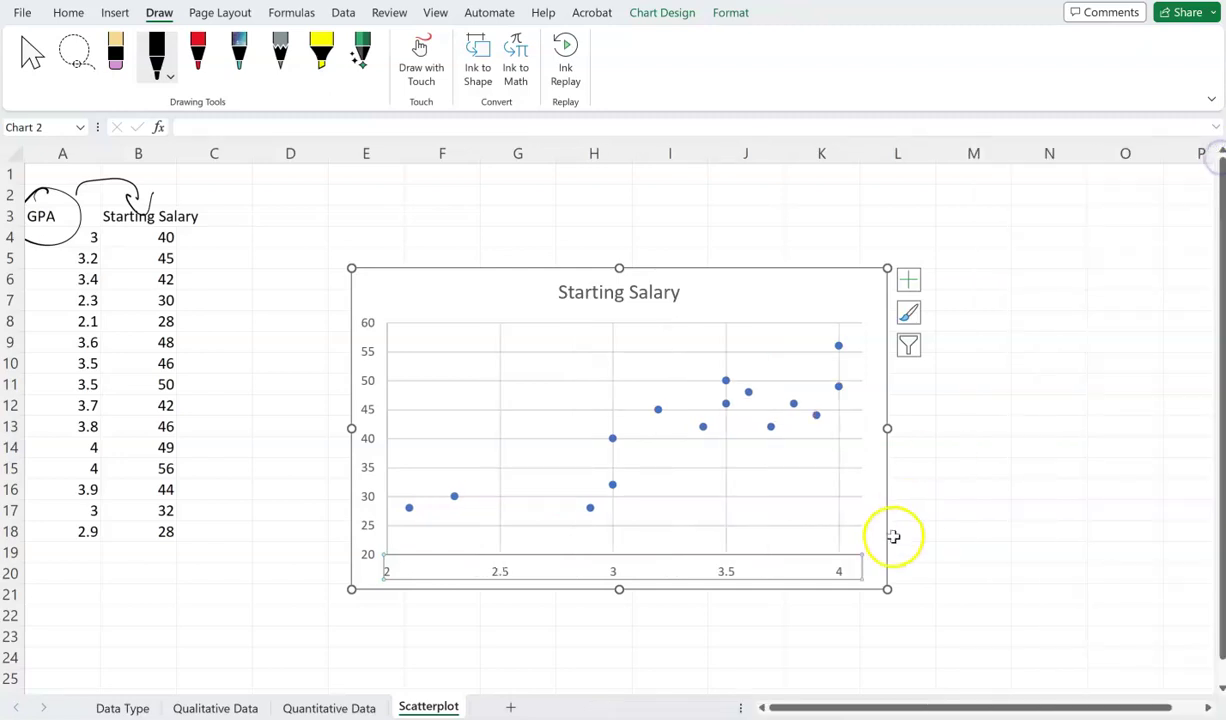
Step: Deselect the chart and trace the points' rising trend across it with the black pen
{"action": "left_click", "coordinate": [987, 491]}
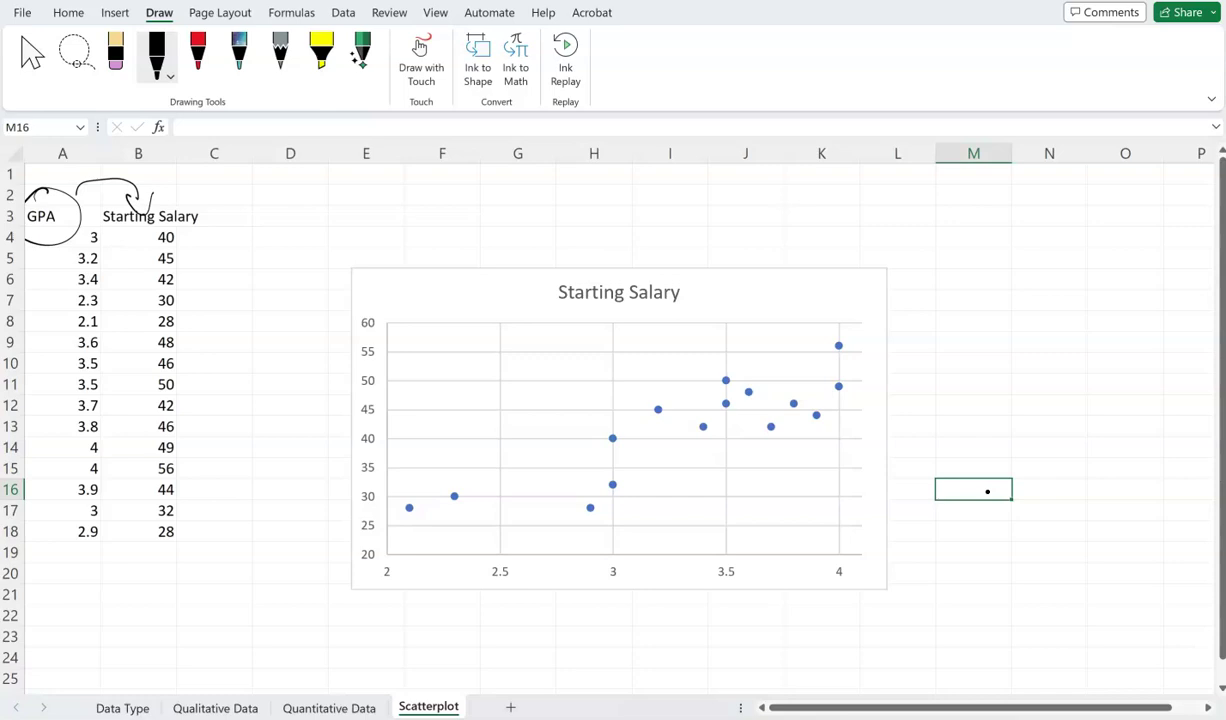
{"action": "left_click_drag", "start_coordinate": [418, 526], "coordinate": [860, 348]}
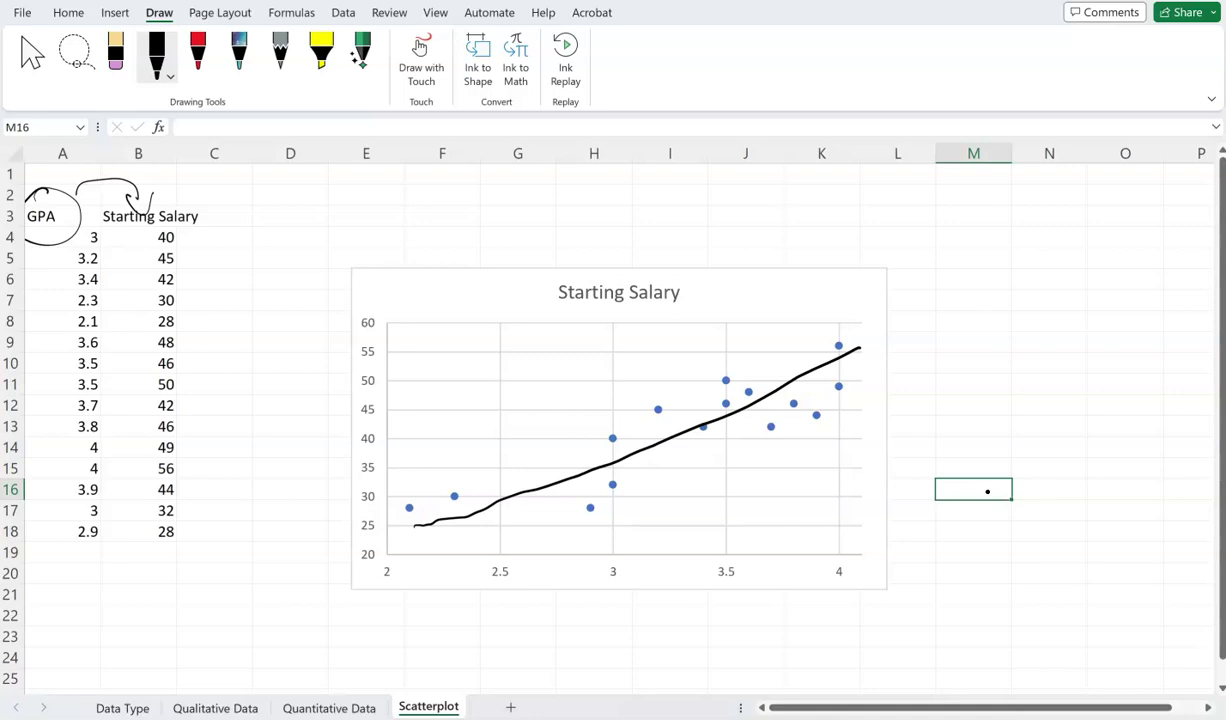
{"action": "scroll", "coordinate": [987, 491], "scroll_direction": "down", "scroll_amount": 6}
{"action": "scroll", "coordinate": [987, 491], "scroll_direction": "up", "scroll_amount": 6}
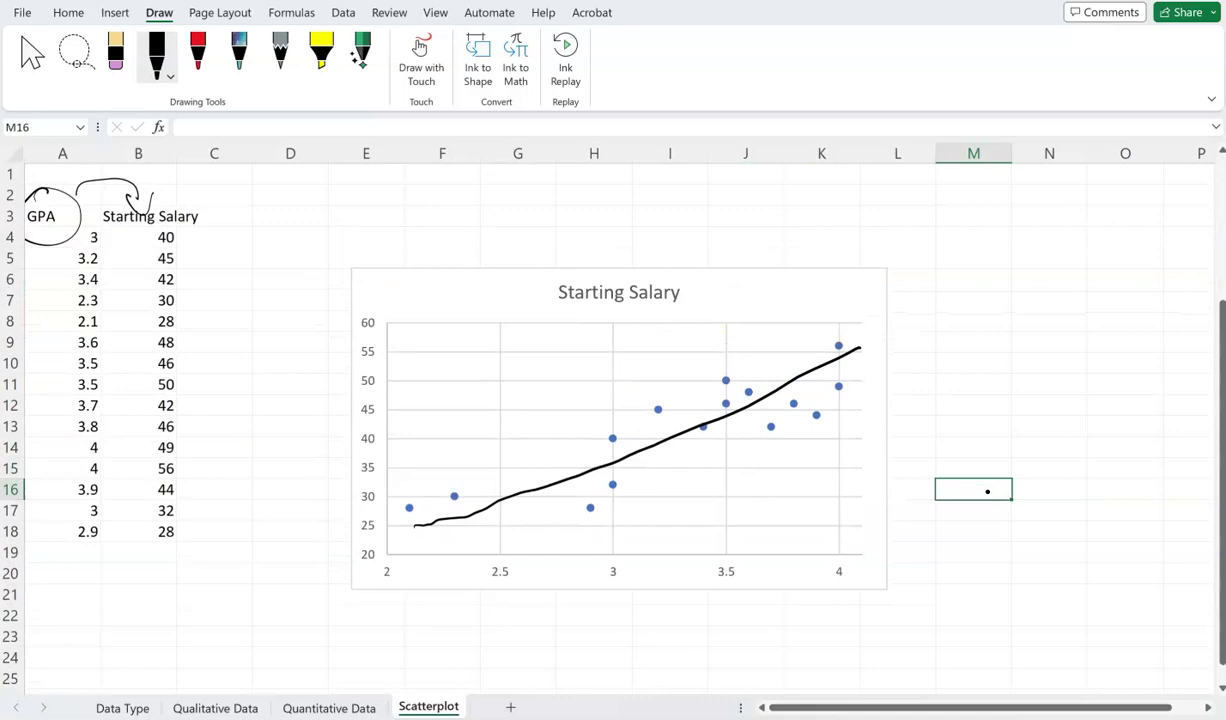
Step: With the black pen, sketch a vertical and a horizontal axis in the empty cells below the data, around rows 25 to 40
{"action": "scroll", "coordinate": [987, 491], "scroll_direction": "down", "scroll_amount": 6}
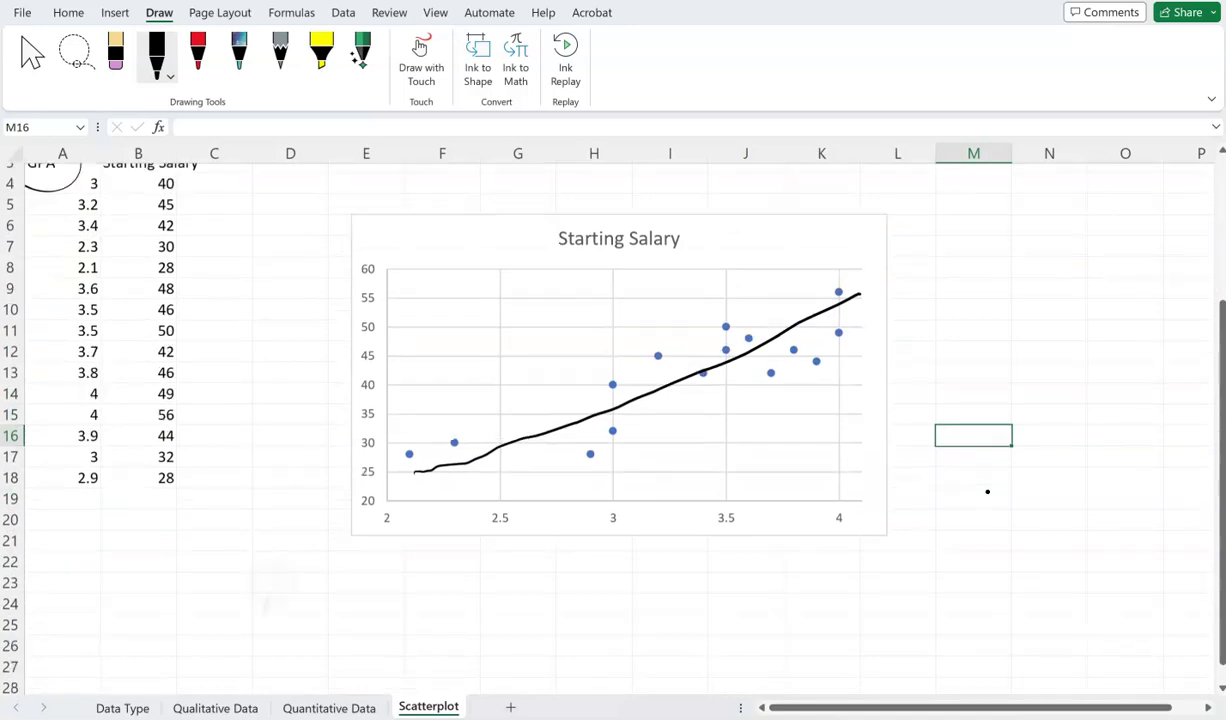
{"action": "scroll", "coordinate": [987, 491], "scroll_direction": "down", "scroll_amount": 1}
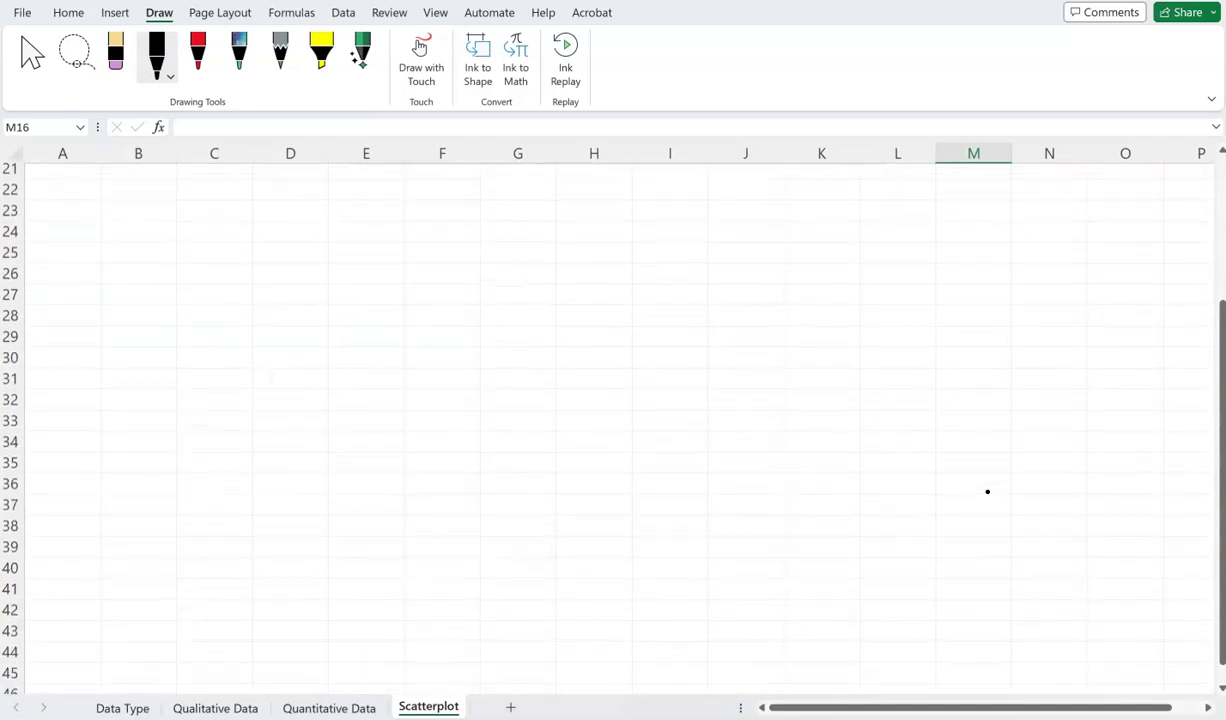
{"action": "scroll", "coordinate": [987, 491], "scroll_direction": "up", "scroll_amount": 1}
{"action": "scroll", "coordinate": [987, 491], "scroll_direction": "down", "scroll_amount": 2}
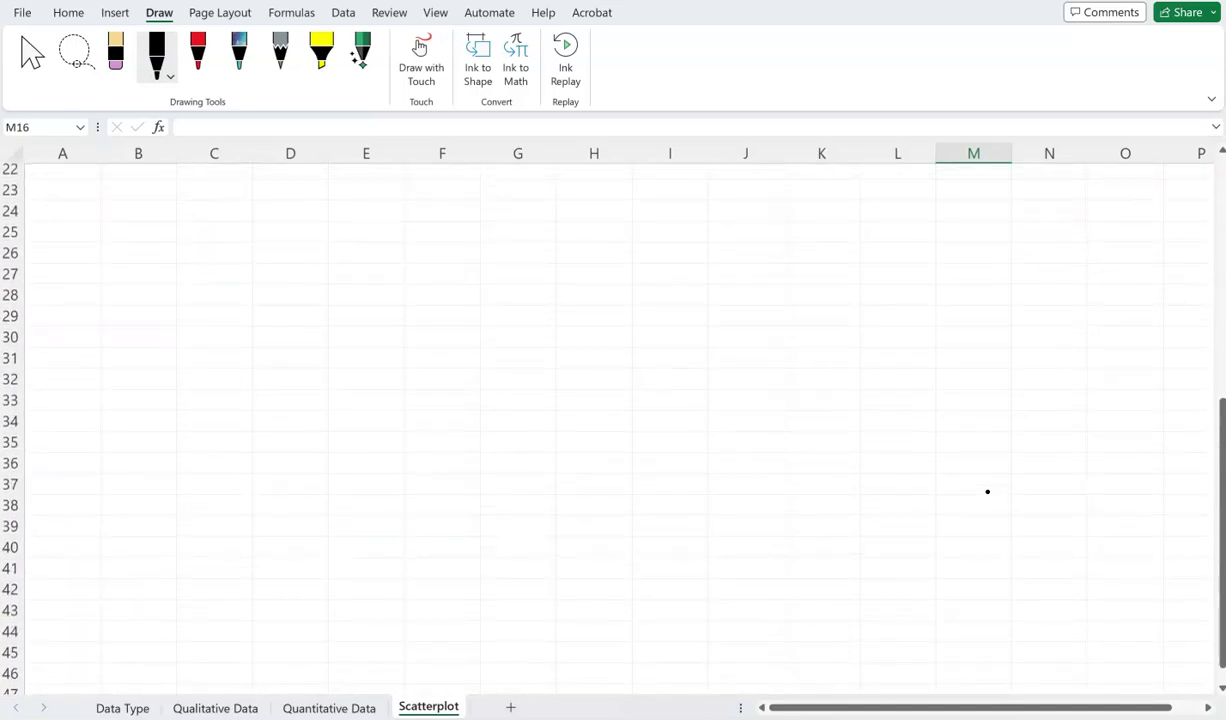
{"action": "mouse_move", "coordinate": [360, 227]}
{"action": "left_mouse_down"}
{"action": "mouse_move", "coordinate": [337, 388]}
{"action": "mouse_move", "coordinate": [481, 510]}
{"action": "mouse_move", "coordinate": [721, 538]}
{"action": "left_mouse_up"}
Step: Mark black and red ink points that fall from the upper end of the vertical axis toward the far end of the horizontal axis
{"action": "left_click_drag", "start_coordinate": [425, 301], "coordinate": [452, 297]}
{"action": "left_click", "coordinate": [197, 55]}
{"action": "left_click", "coordinate": [409, 276]}
{"action": "left_click_drag", "start_coordinate": [405, 336], "coordinate": [405, 342]}
{"action": "left_click", "coordinate": [453, 318]}
{"action": "left_click", "coordinate": [499, 340]}
{"action": "left_click", "coordinate": [484, 376]}
{"action": "left_click", "coordinate": [574, 432]}
{"action": "left_click", "coordinate": [566, 419]}
{"action": "left_click", "coordinate": [609, 451]}
{"action": "left_click", "coordinate": [506, 363]}
{"action": "left_click", "coordinate": [561, 372]}
{"action": "left_click", "coordinate": [627, 418]}
{"action": "left_click_drag", "start_coordinate": [621, 462], "coordinate": [635, 459]}
{"action": "left_click", "coordinate": [469, 404]}
{"action": "left_click", "coordinate": [570, 475]}
{"action": "left_click", "coordinate": [419, 340]}
{"action": "left_click", "coordinate": [526, 437]}
Step: Label the sketched horizontal axis X and the vertical axis Y with the red pen
{"action": "mouse_move", "coordinate": [701, 567]}
{"action": "left_mouse_down"}
{"action": "mouse_move", "coordinate": [730, 555]}
{"action": "mouse_move", "coordinate": [718, 574]}
{"action": "left_mouse_up"}
{"action": "left_click_drag", "start_coordinate": [322, 212], "coordinate": [333, 233]}
Step: Draw a falling red trend line through the sketched points, and undo it along with the point marks, keeping the axes and their labels
{"action": "mouse_move", "coordinate": [344, 210]}
{"action": "left_mouse_down"}
{"action": "mouse_move", "coordinate": [326, 253]}
{"action": "mouse_move", "coordinate": [540, 392]}
{"action": "mouse_move", "coordinate": [657, 498]}
{"action": "left_mouse_up"}
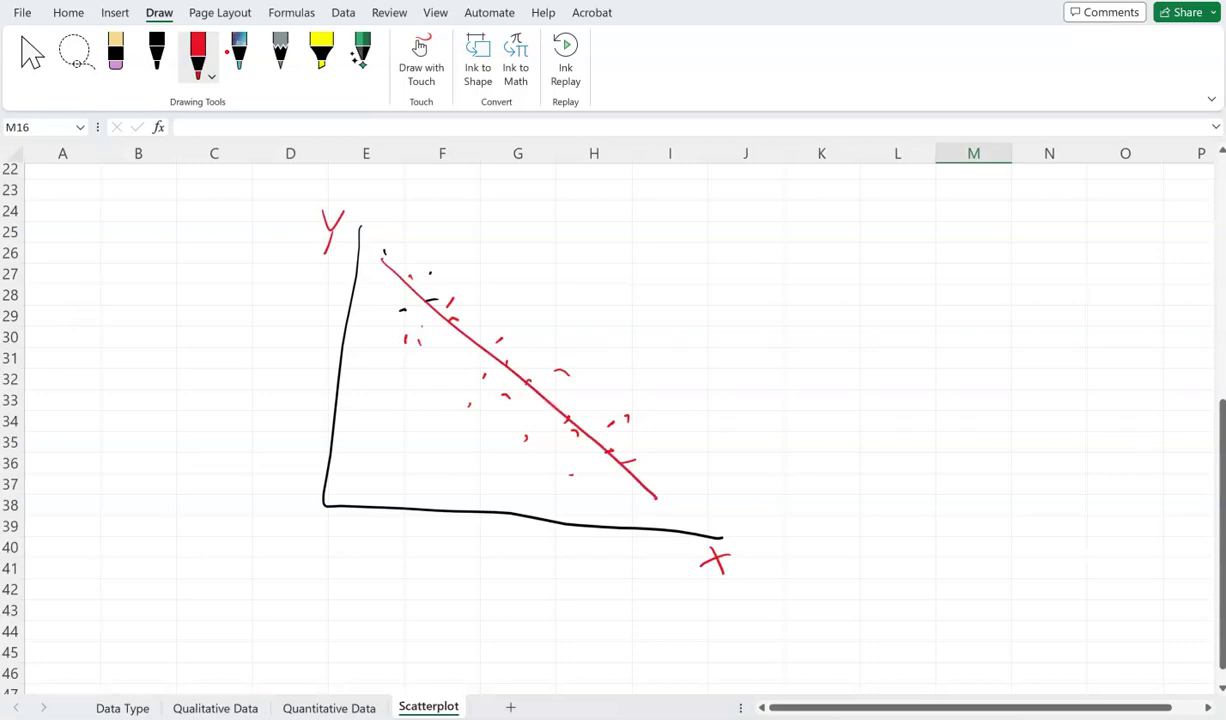
{"action": "key", "text": "ctrl+z"}
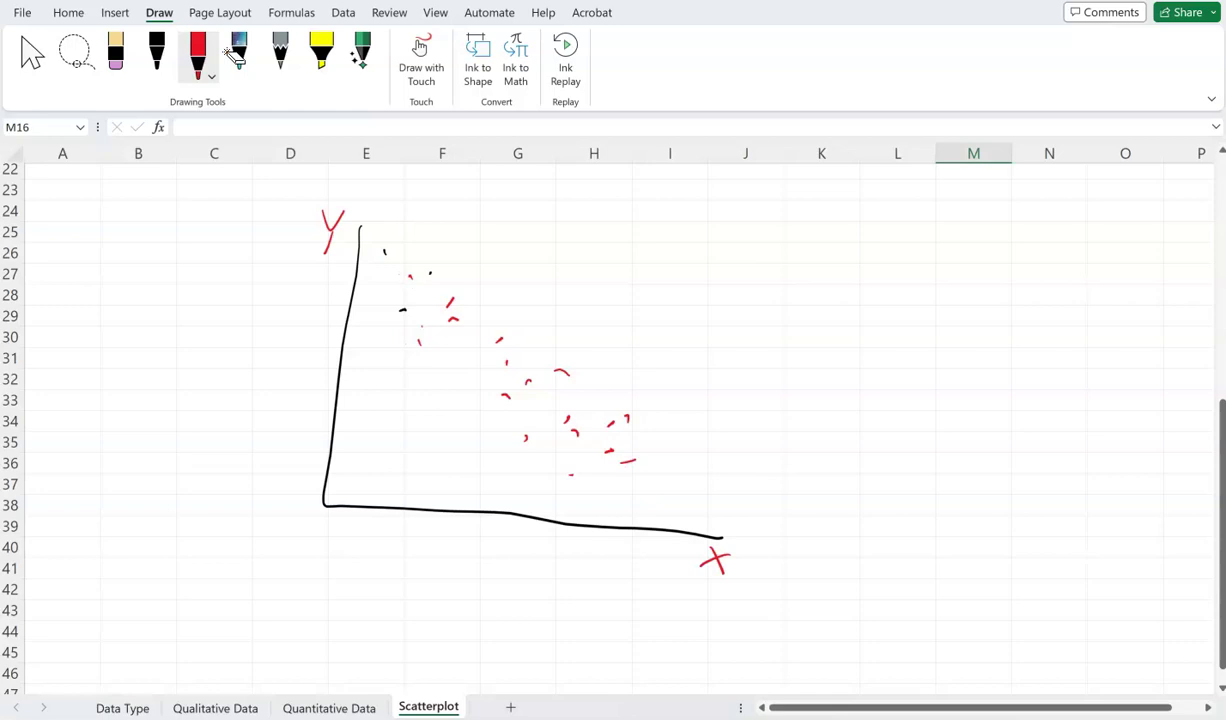
{"action": "key", "text": "ctrl+z"}
{"action": "key", "text": "ctrl+z"}
{"action": "key", "text": "ctrl+z"}
{"action": "key", "text": "ctrl+z"}
{"action": "key", "text": "ctrl+z"}
{"action": "key", "text": "ctrl+z"}
{"action": "key", "text": "ctrl+z"}
{"action": "key", "text": "ctrl+z"}
{"action": "key", "text": "ctrl+z"}
{"action": "key", "text": "ctrl+z"}
{"action": "key", "text": "ctrl+z"}
{"action": "key", "text": "ctrl+z"}
{"action": "key", "text": "ctrl+z"}
{"action": "key", "text": "ctrl+z"}
{"action": "key", "text": "ctrl+z"}
{"action": "key", "text": "ctrl+z"}
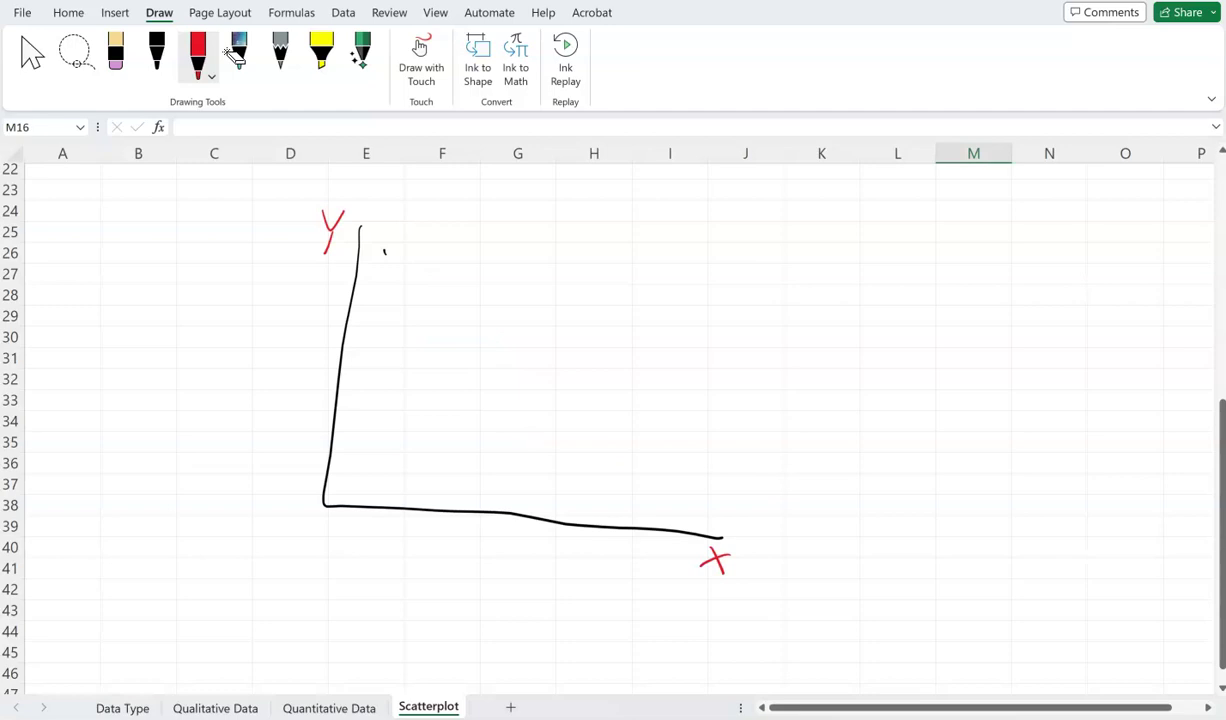
Step: With the galaxy pen, scatter about thirty dots randomly between the sketched X and Y axes to show no trend
{"action": "left_click", "coordinate": [239, 52]}
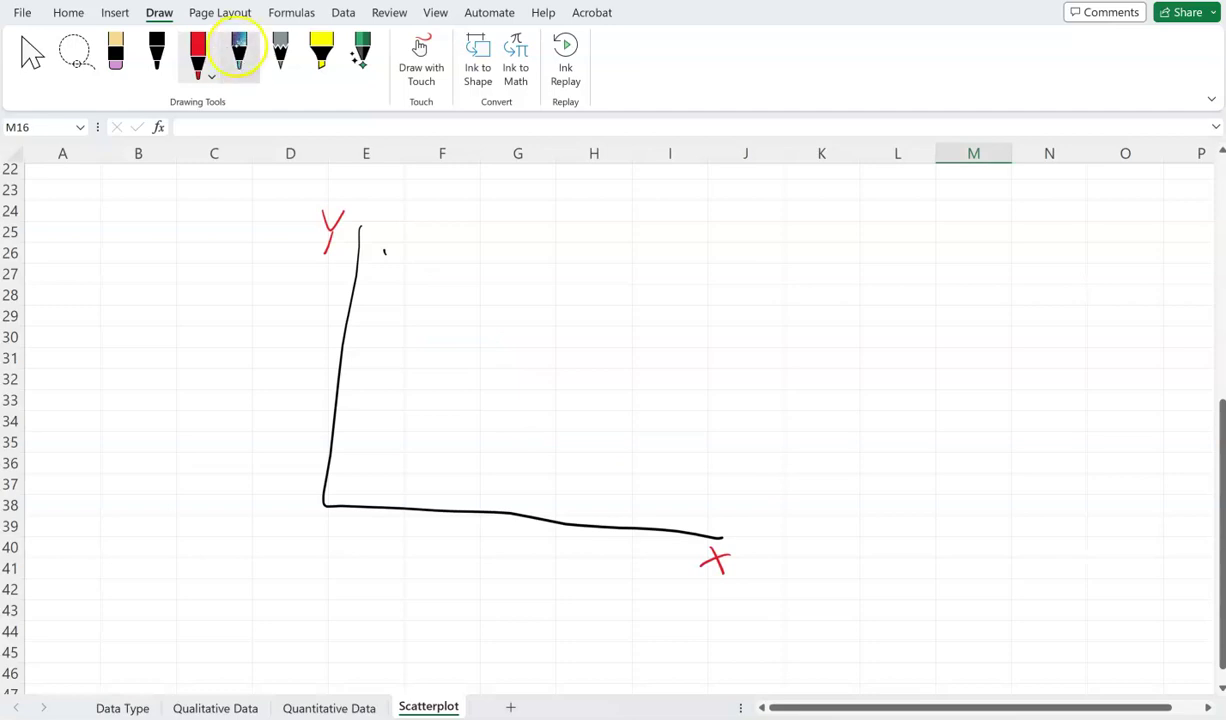
{"action": "left_click", "coordinate": [414, 273]}
{"action": "left_click", "coordinate": [472, 266]}
{"action": "left_click", "coordinate": [491, 332]}
{"action": "left_click", "coordinate": [437, 383]}
{"action": "left_click", "coordinate": [391, 350]}
{"action": "left_click", "coordinate": [404, 427]}
{"action": "left_click", "coordinate": [454, 450]}
{"action": "left_click", "coordinate": [508, 424]}
{"action": "left_click", "coordinate": [463, 350]}
{"action": "left_click", "coordinate": [491, 335]}
{"action": "left_click", "coordinate": [499, 401]}
{"action": "left_click", "coordinate": [616, 401]}
{"action": "left_click", "coordinate": [600, 397]}
{"action": "left_click", "coordinate": [556, 458]}
{"action": "left_click", "coordinate": [635, 473]}
{"action": "left_click", "coordinate": [528, 295]}
{"action": "left_click", "coordinate": [665, 302]}
{"action": "left_click", "coordinate": [643, 364]}
{"action": "left_click", "coordinate": [569, 352]}
{"action": "left_click", "coordinate": [564, 409]}
{"action": "left_click", "coordinate": [671, 486]}
{"action": "left_click", "coordinate": [663, 411]}
{"action": "left_click", "coordinate": [608, 354]}
{"action": "left_click", "coordinate": [601, 302]}
{"action": "left_click", "coordinate": [630, 316]}
{"action": "left_click", "coordinate": [600, 459]}
{"action": "left_click", "coordinate": [441, 324]}
{"action": "left_click", "coordinate": [469, 307]}
{"action": "left_click", "coordinate": [468, 361]}
{"action": "left_click", "coordinate": [533, 308]}
{"action": "left_click", "coordinate": [563, 378]}
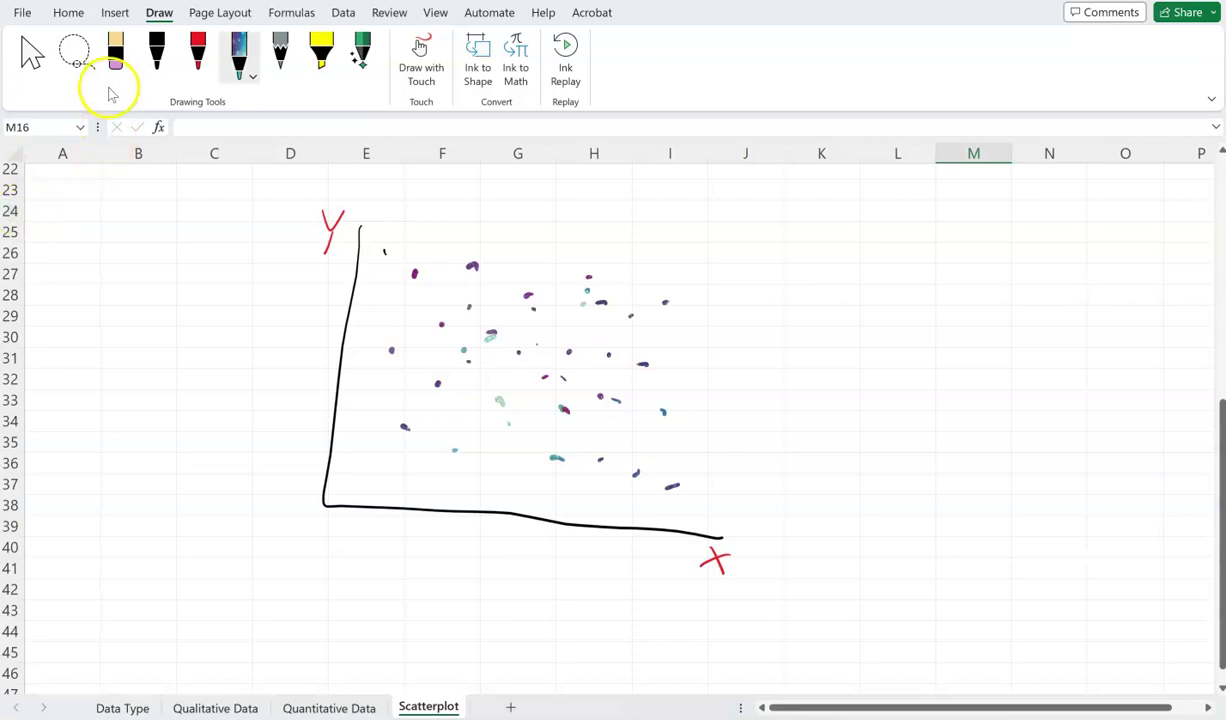
Step: Return to the Qualitative Data sheet with the travel destination tables and relative frequency chart
{"action": "scroll", "coordinate": [145, 207], "scroll_direction": "up", "scroll_amount": 7}
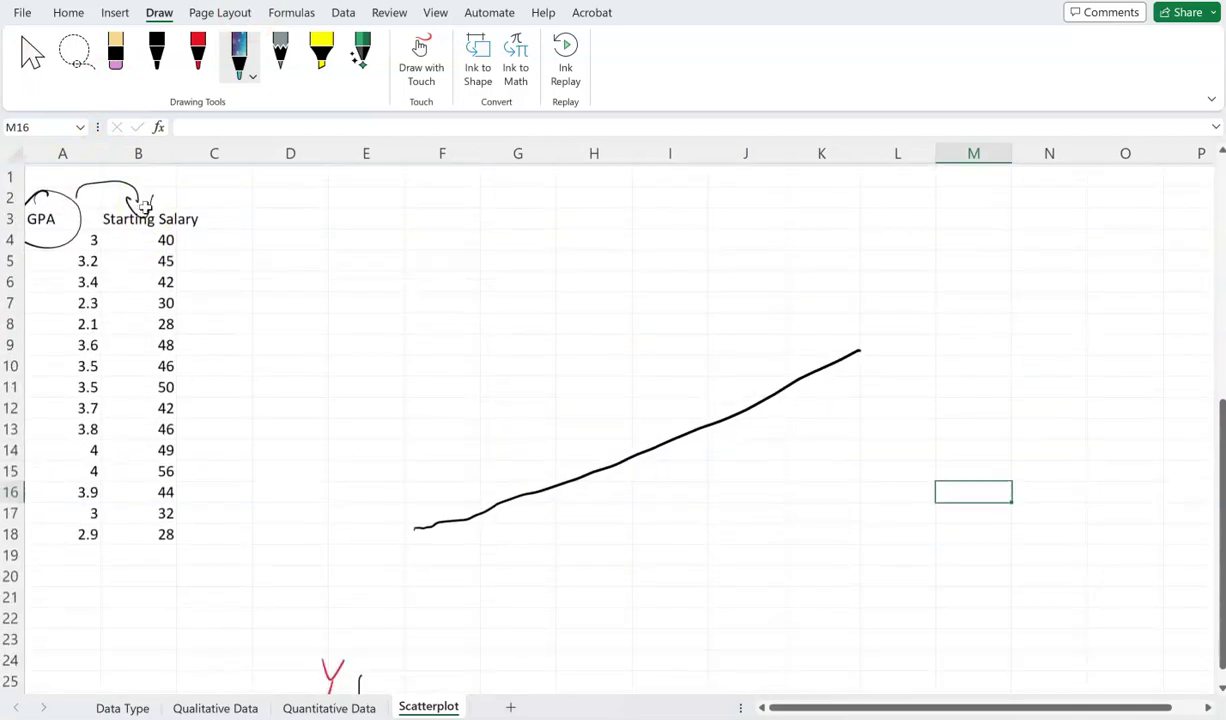
{"action": "left_click", "coordinate": [124, 707]}
{"action": "left_click", "coordinate": [208, 707]}
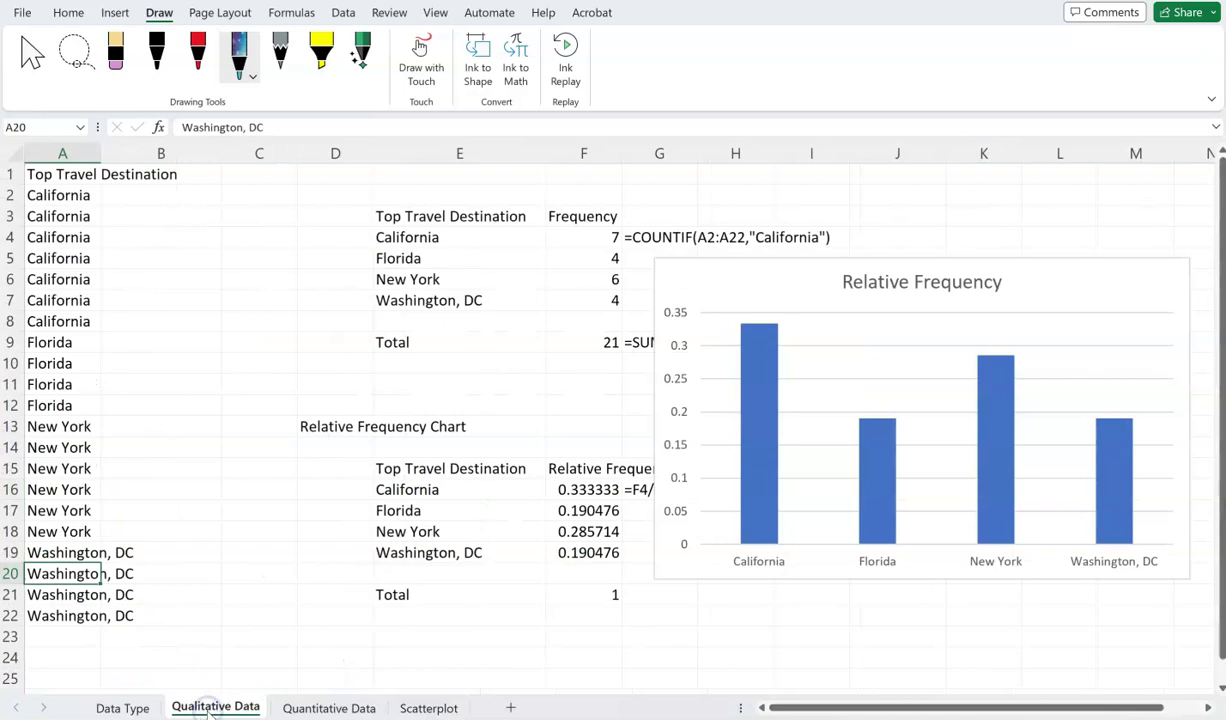